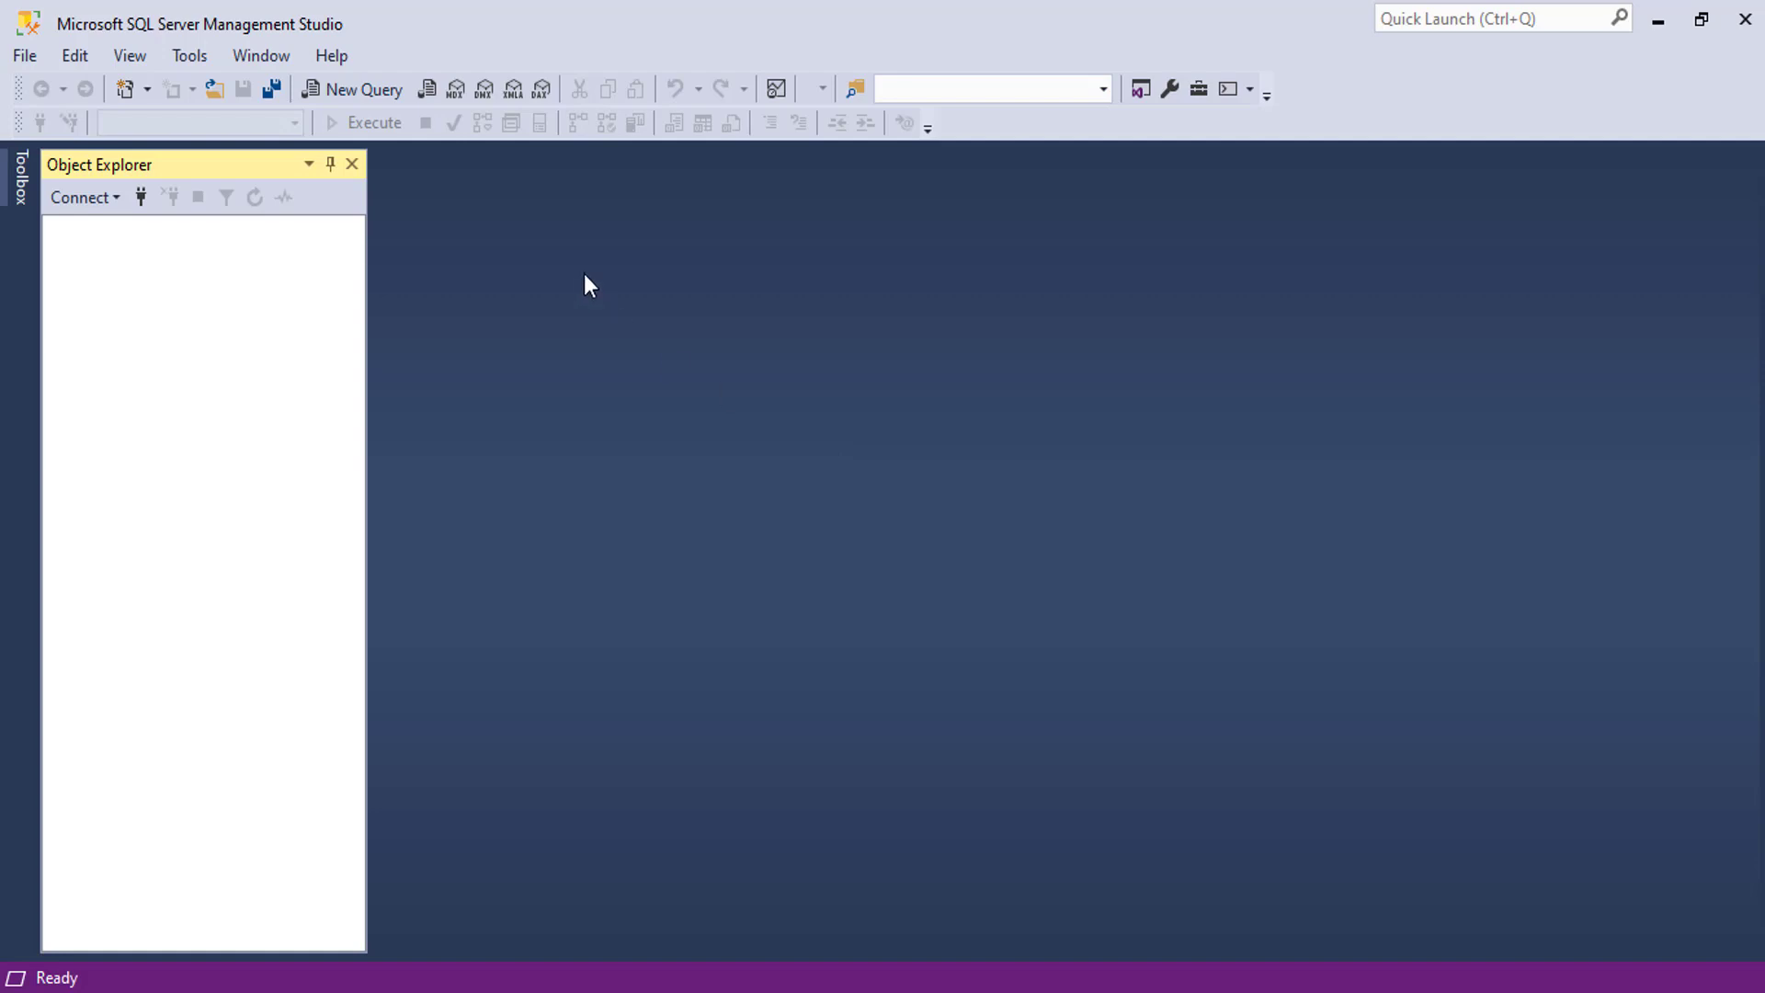
# Step: Connect Object Explorer to the S2022 database engine instance using Windows Authentication
pyautogui.click(140, 196)
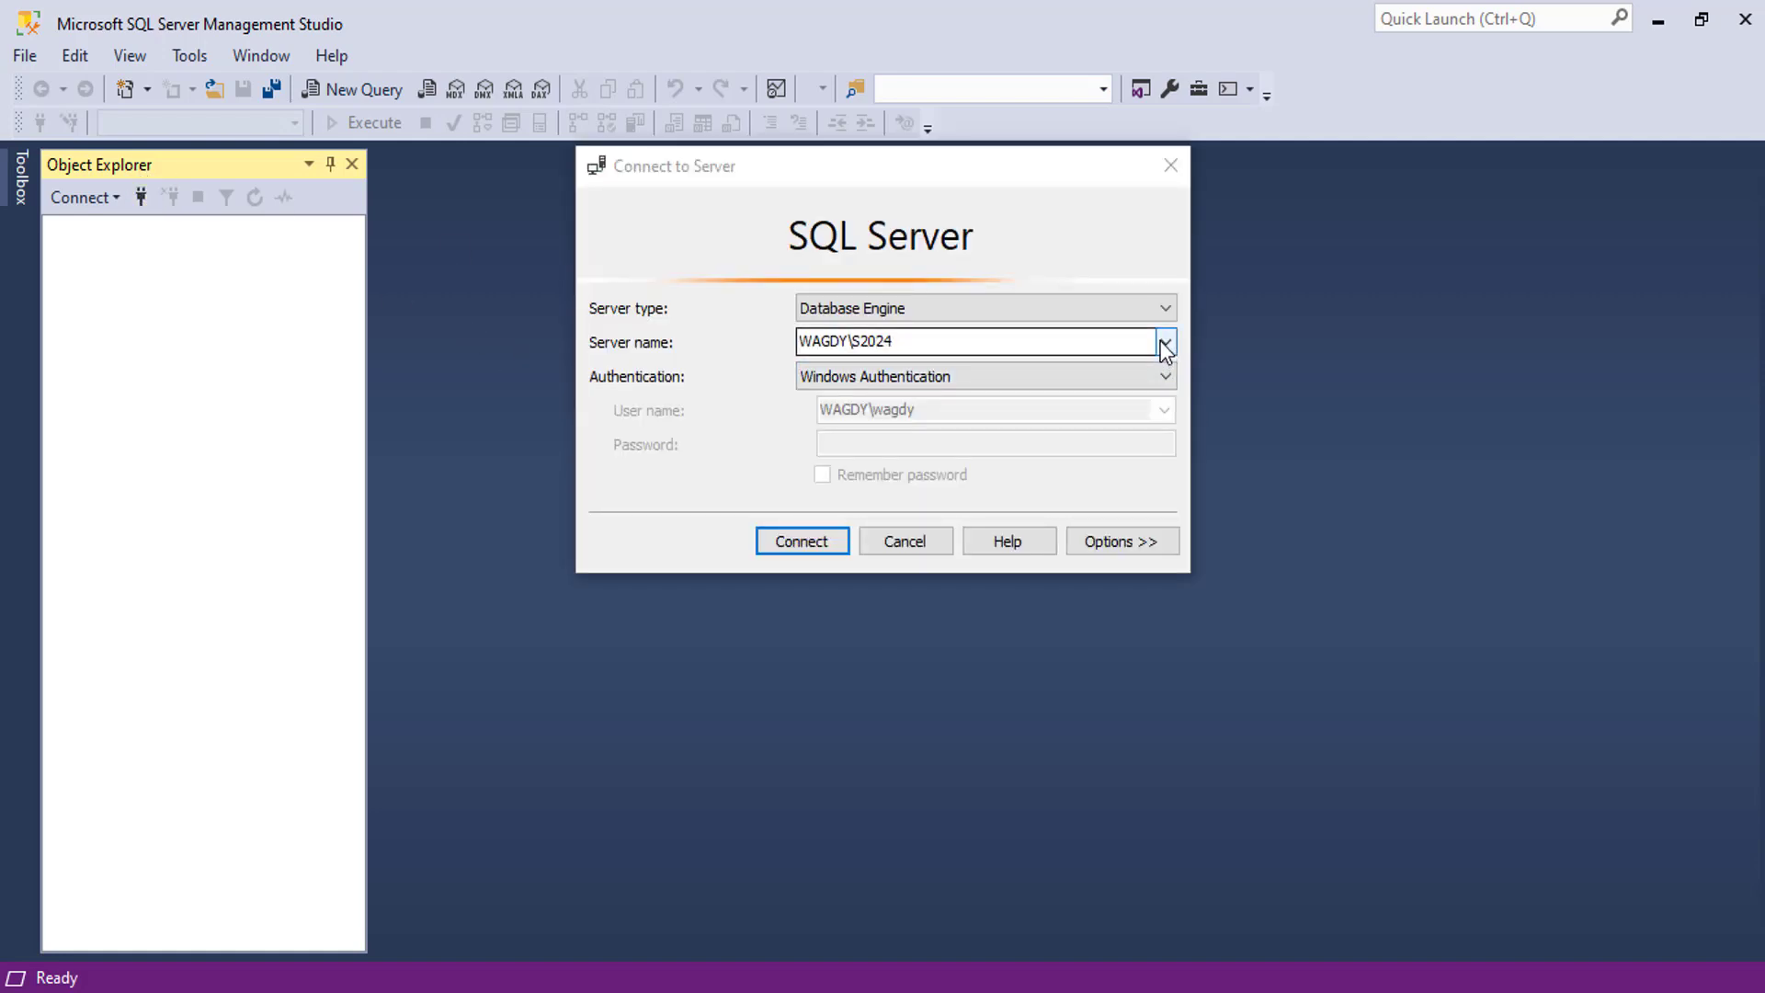
pyautogui.click(1164, 343)
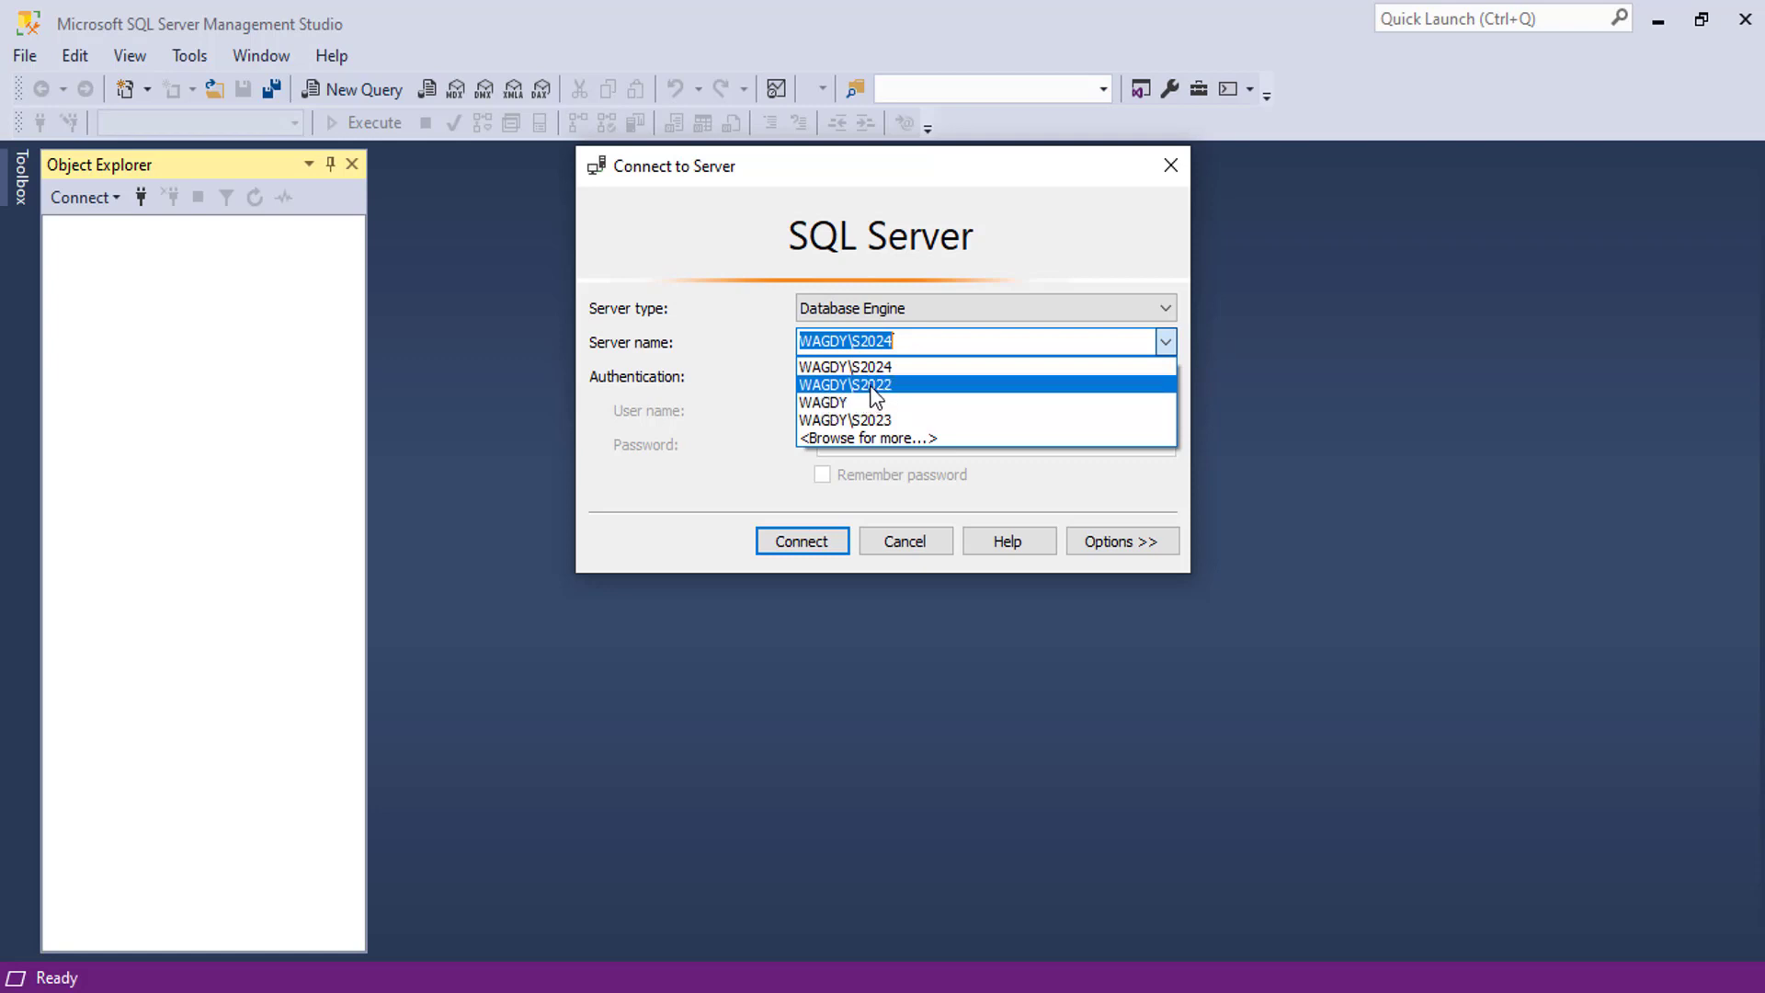
pyautogui.click(866, 384)
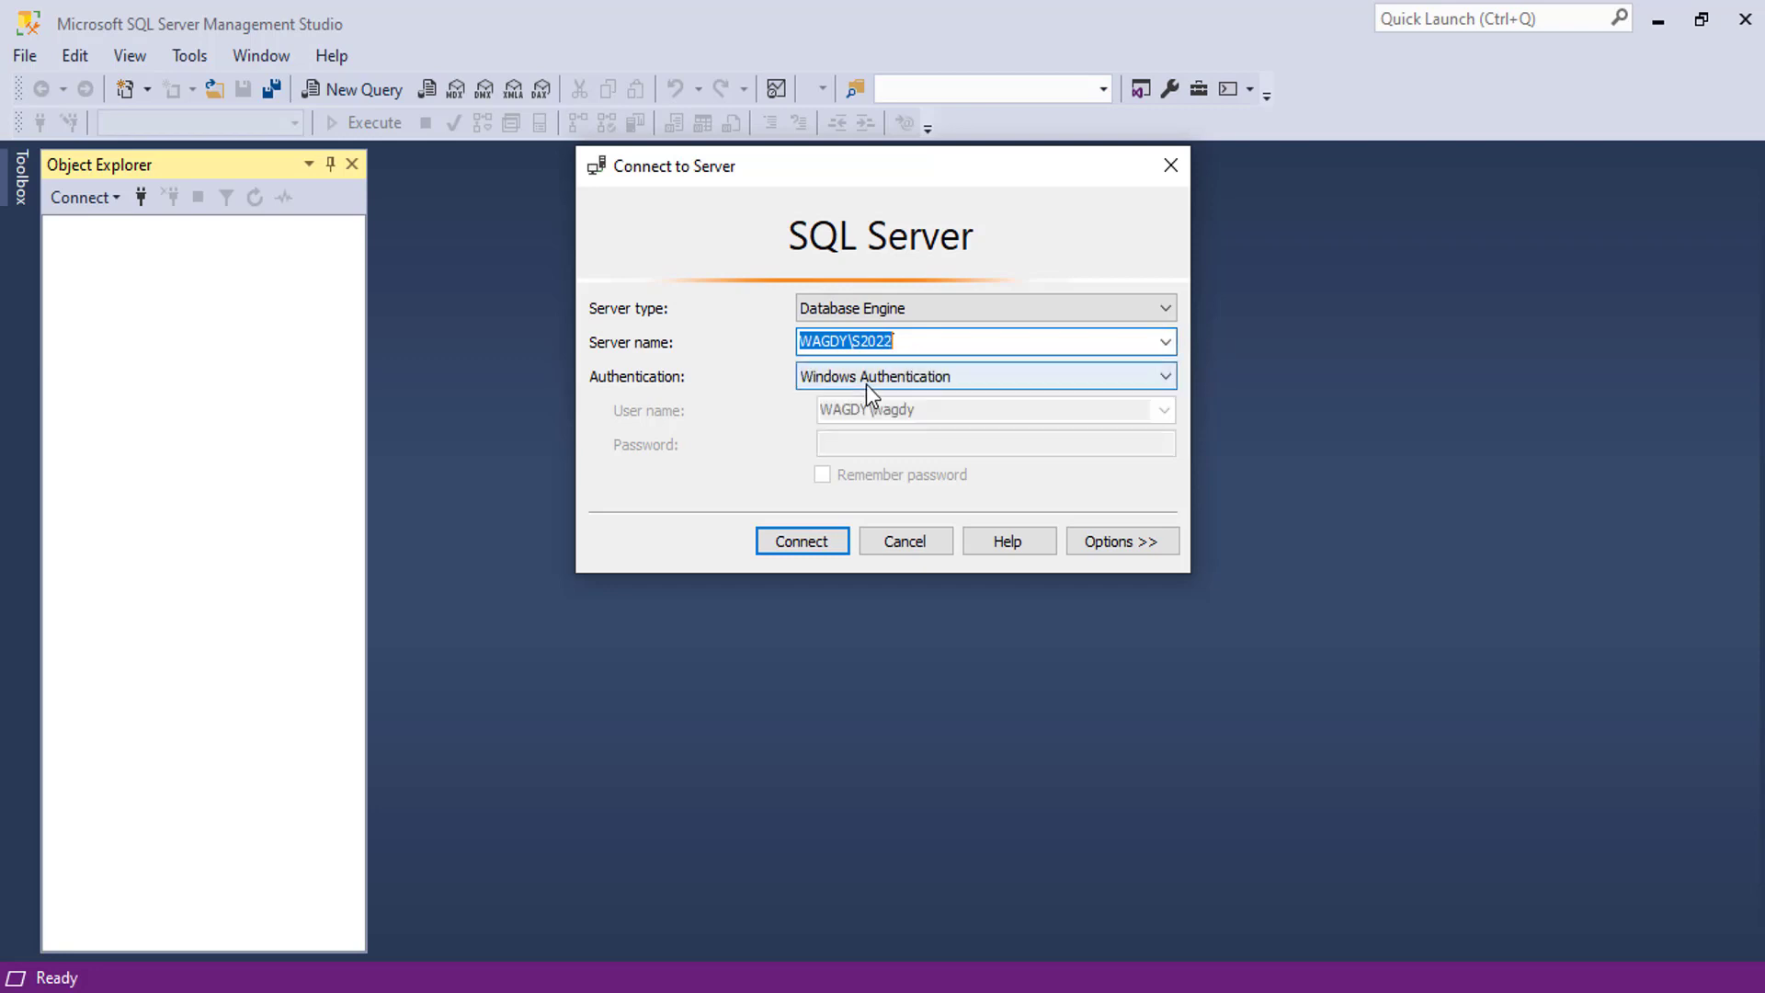
pyautogui.click(796, 542)
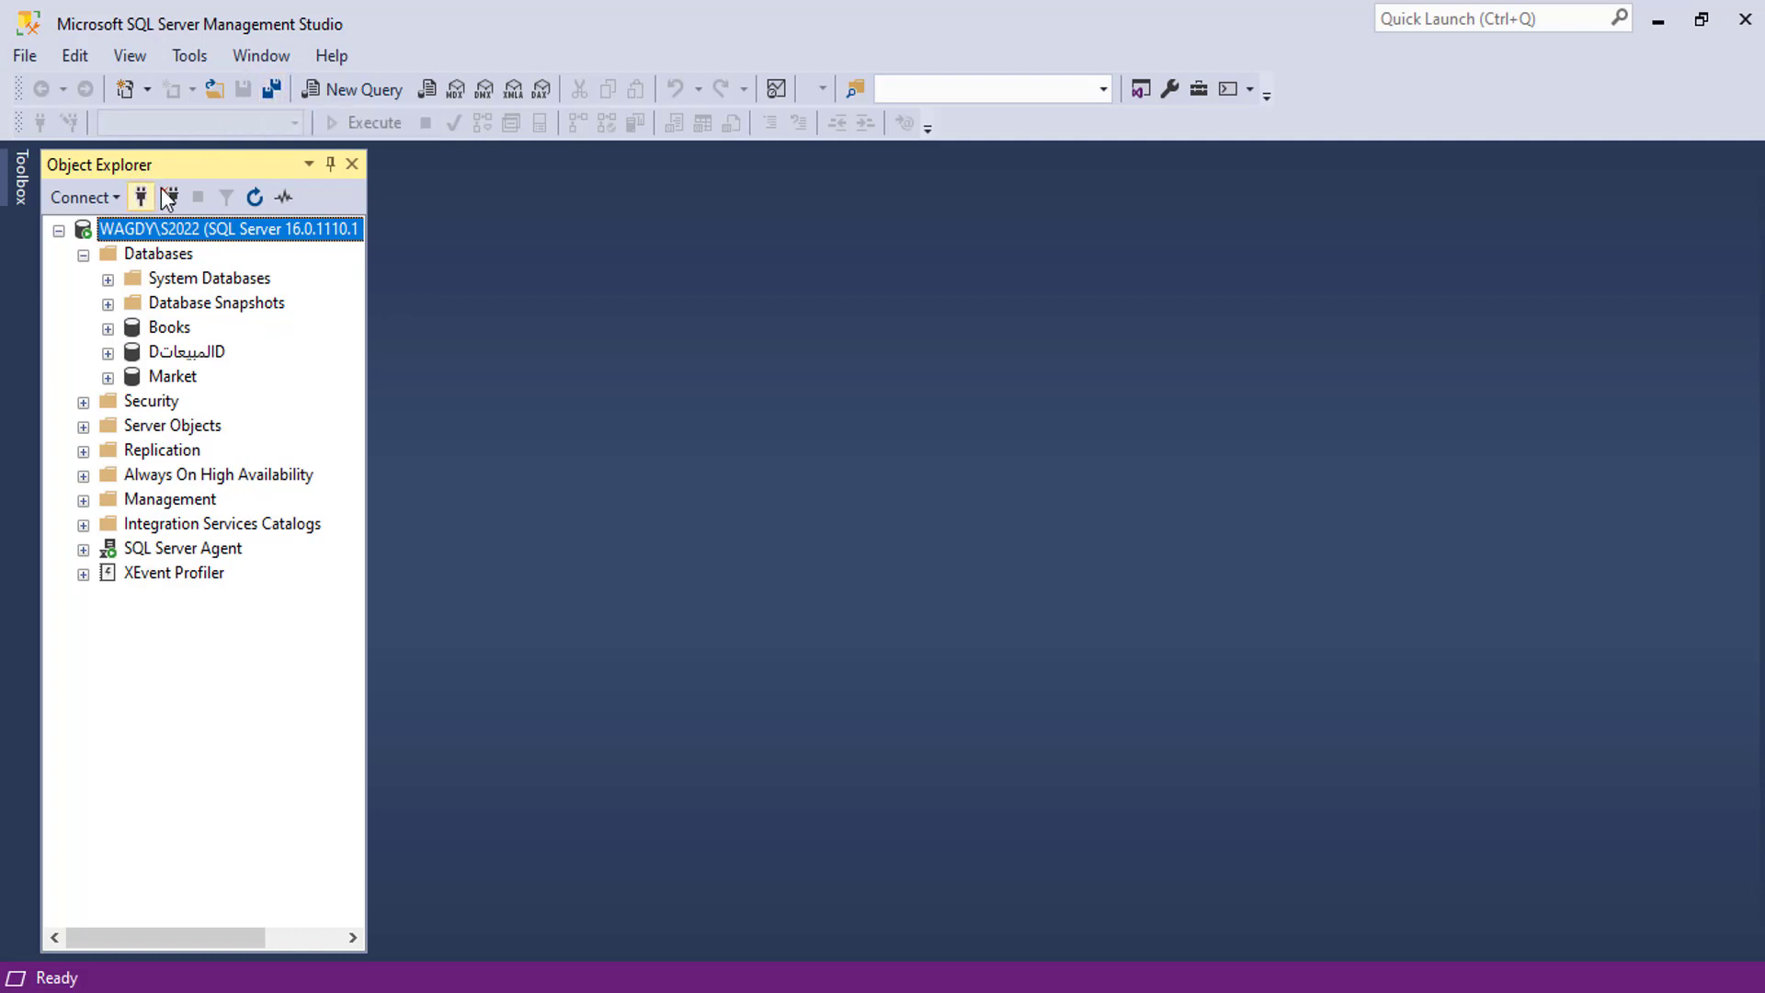
# Step: Disconnect from the S2022 instance and connect to the S2023 instance using Windows Authentication
pyautogui.click(170, 198)
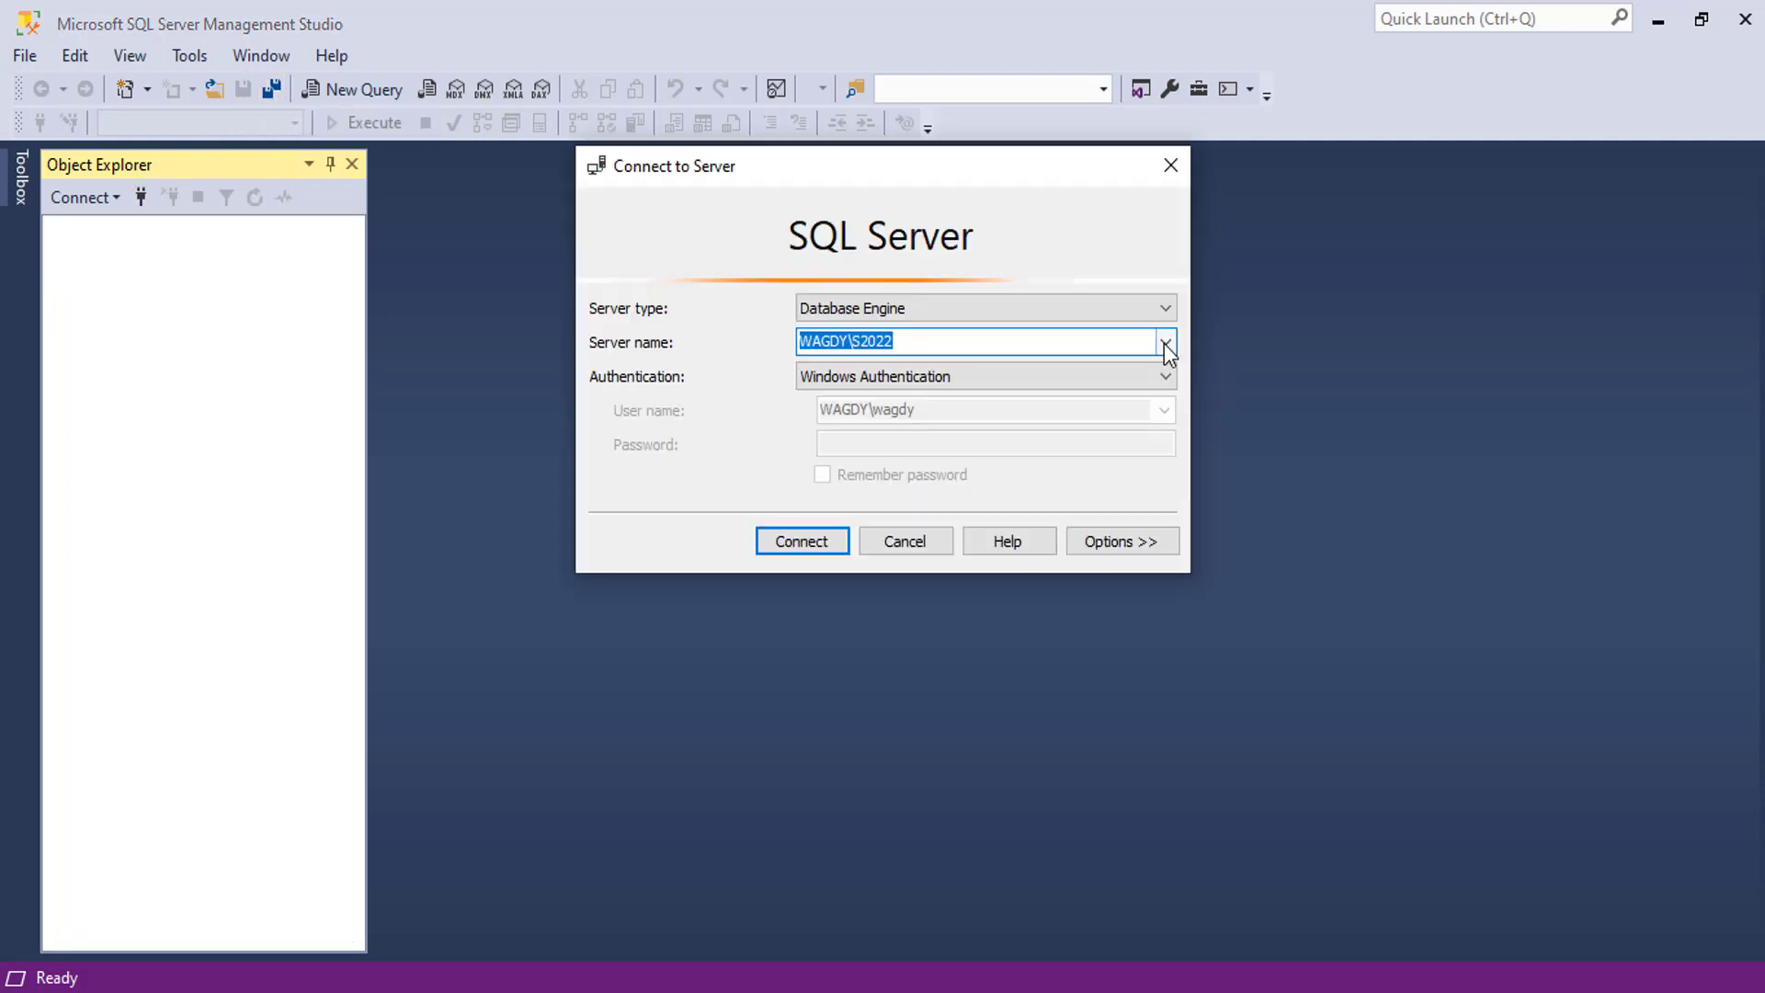
pyautogui.click(1165, 343)
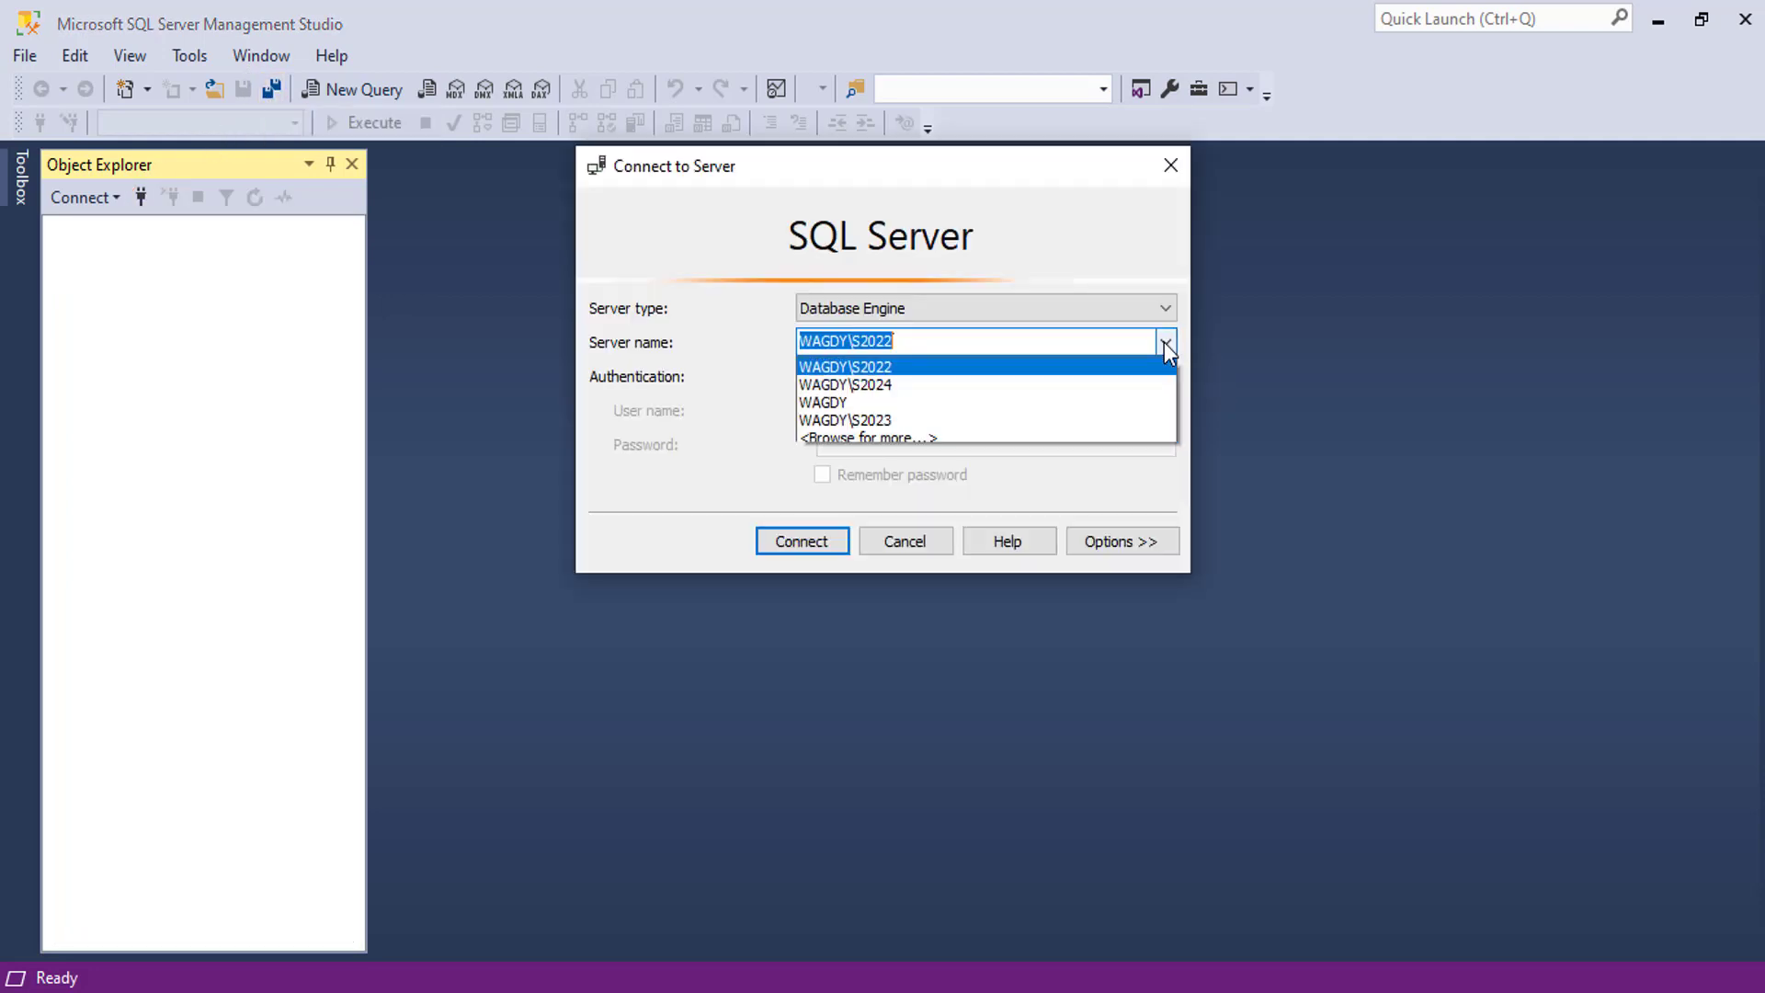
pyautogui.click(986, 423)
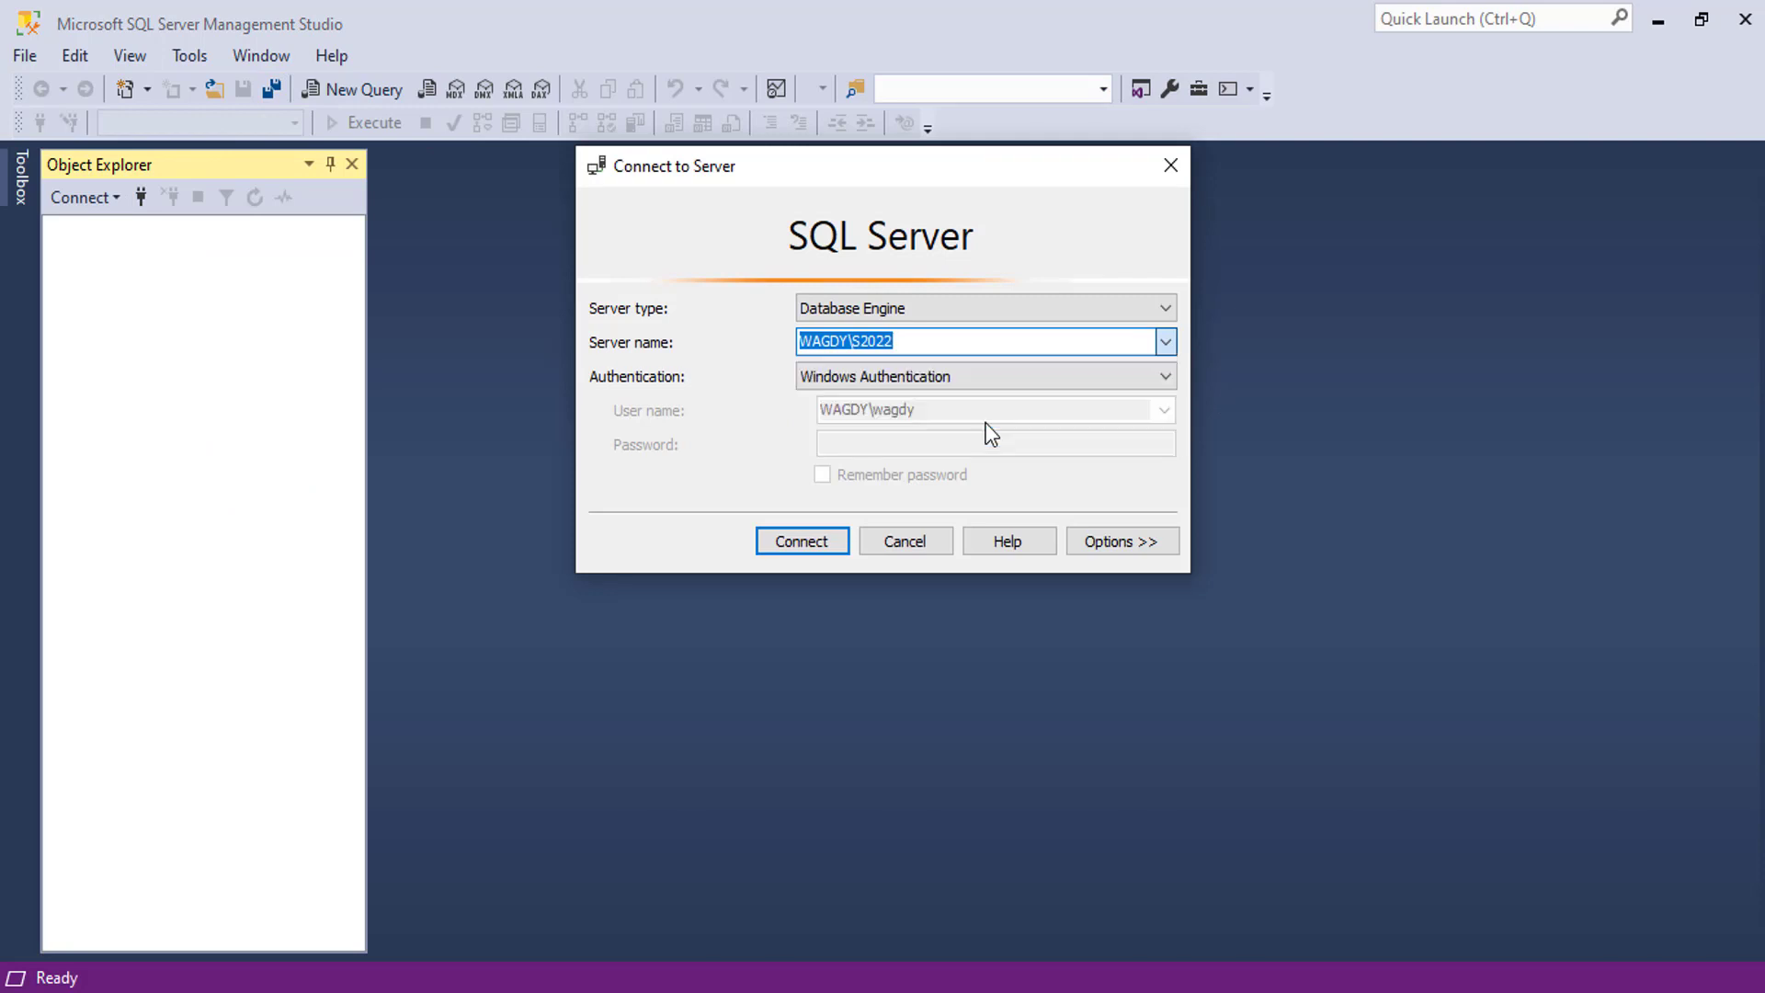
pyautogui.click(800, 542)
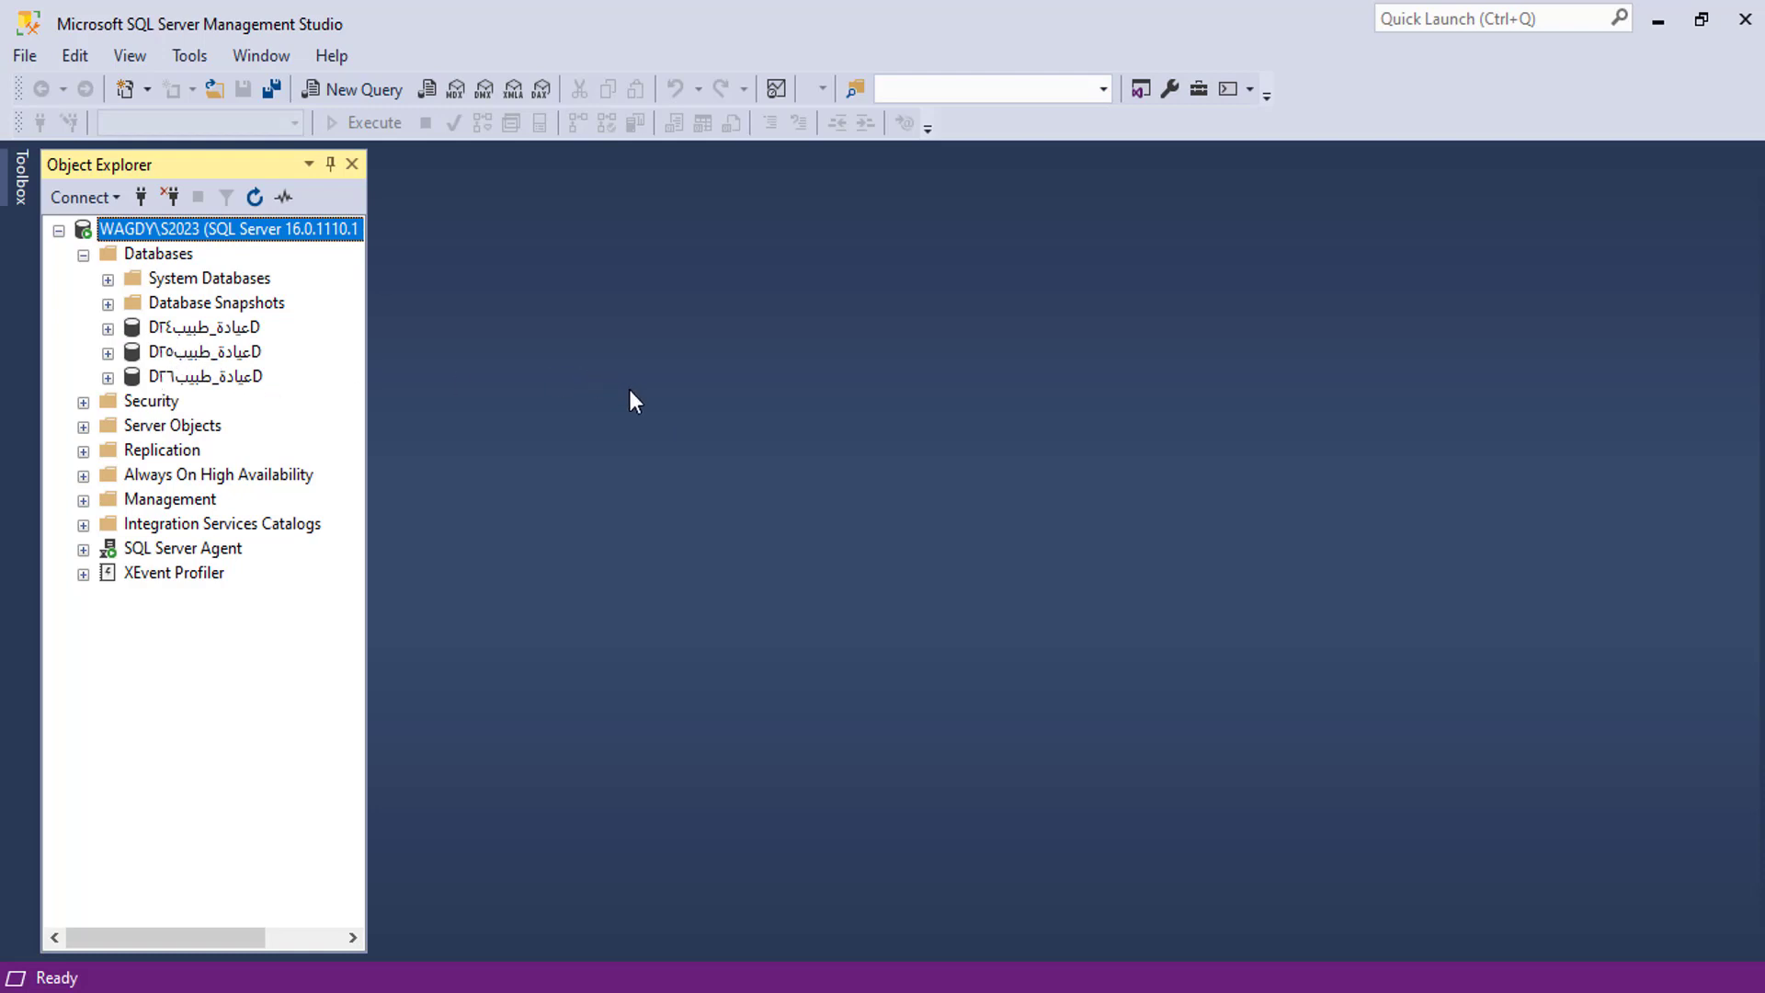
# Step: Disconnect from the S2023 instance and connect to the S2024 instance using Windows Authentication
pyautogui.click(168, 196)
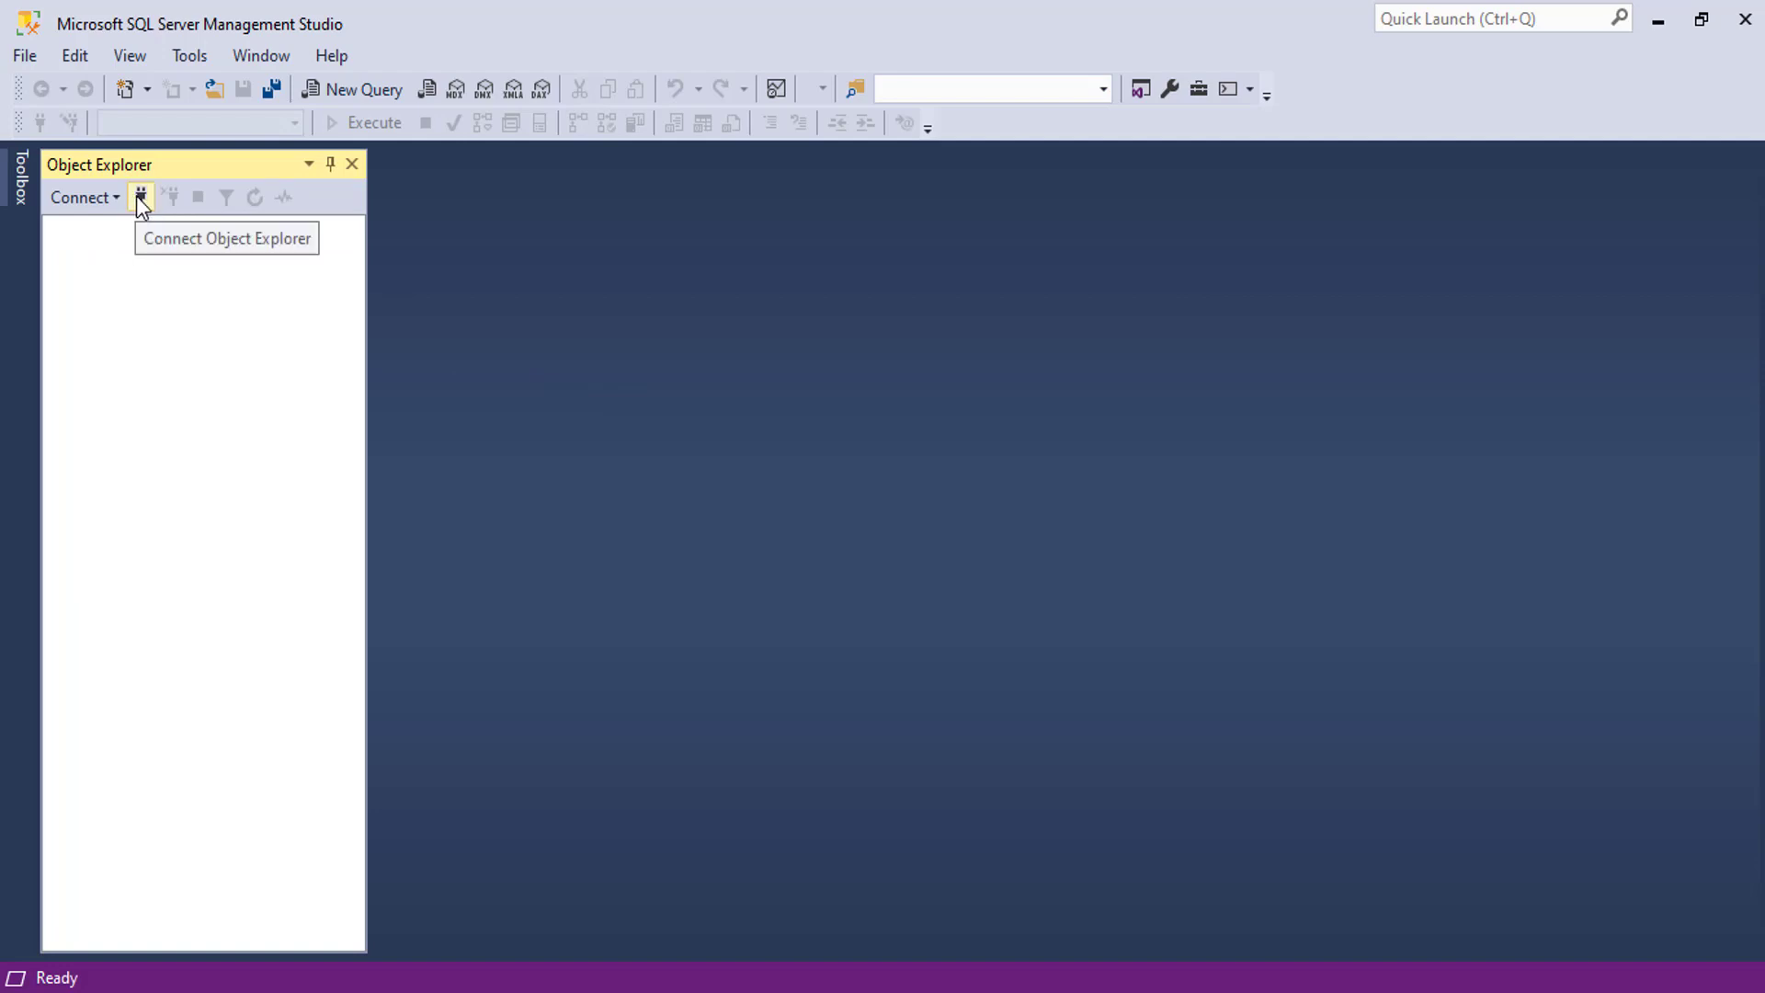
pyautogui.click(136, 197)
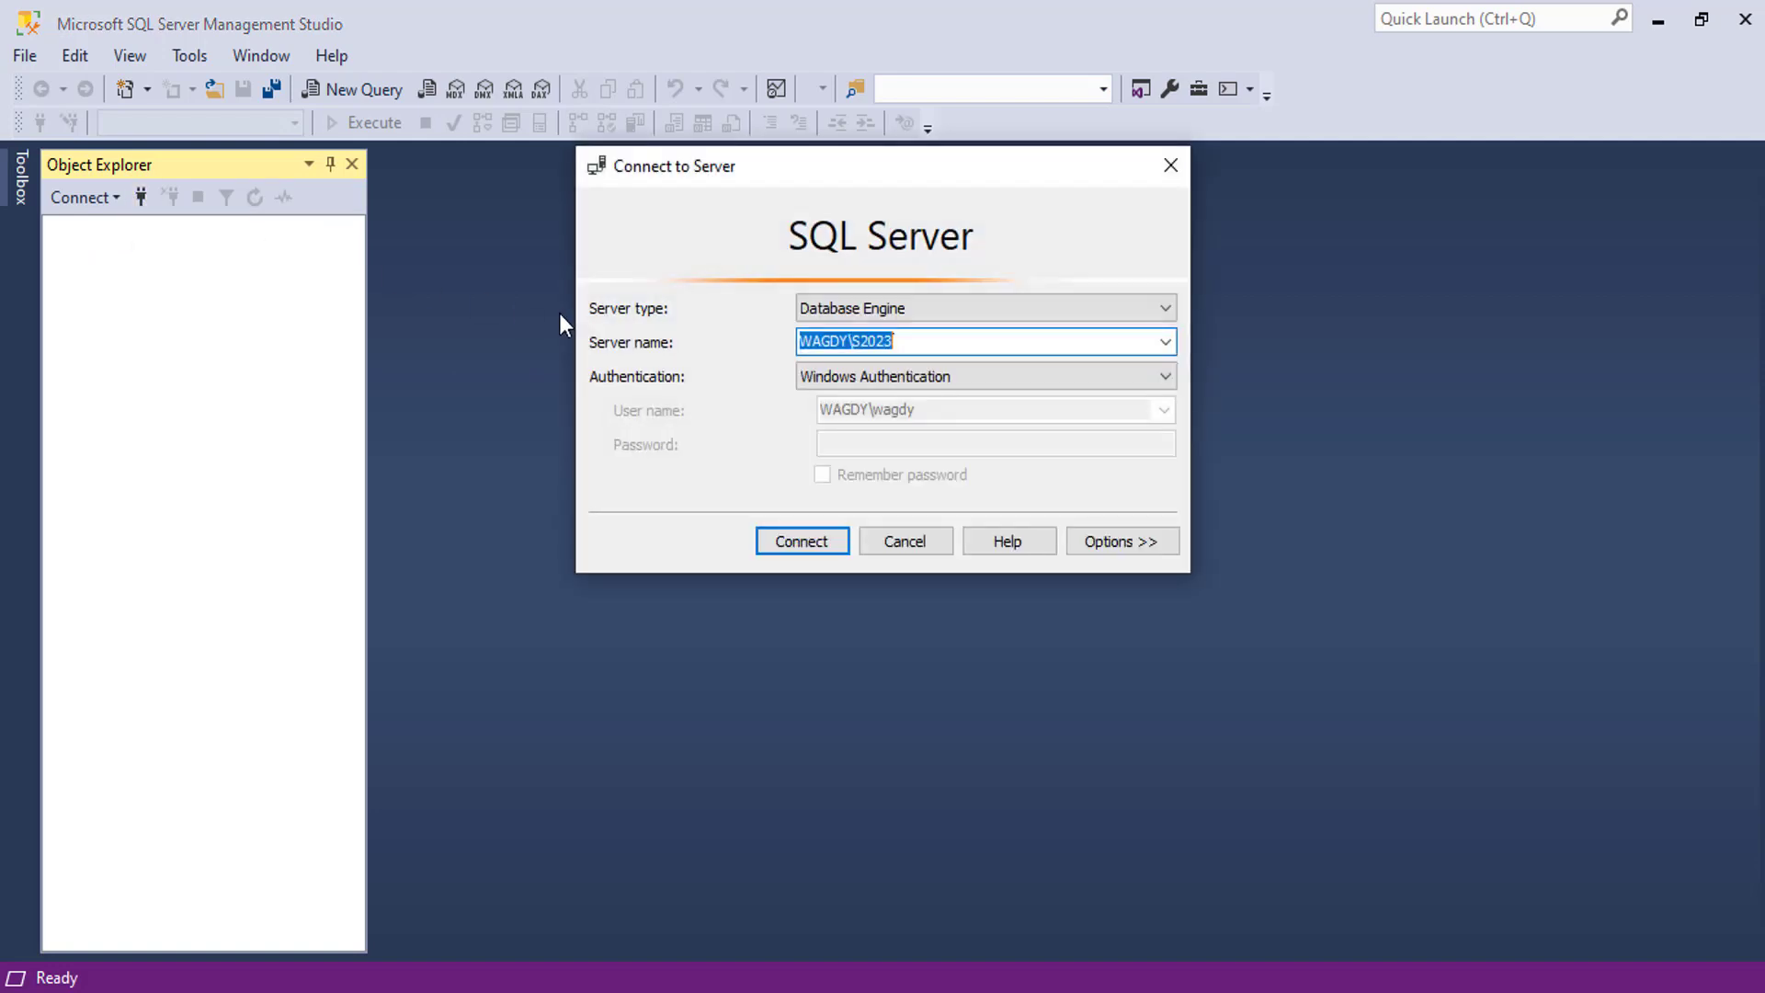
pyautogui.click(1165, 343)
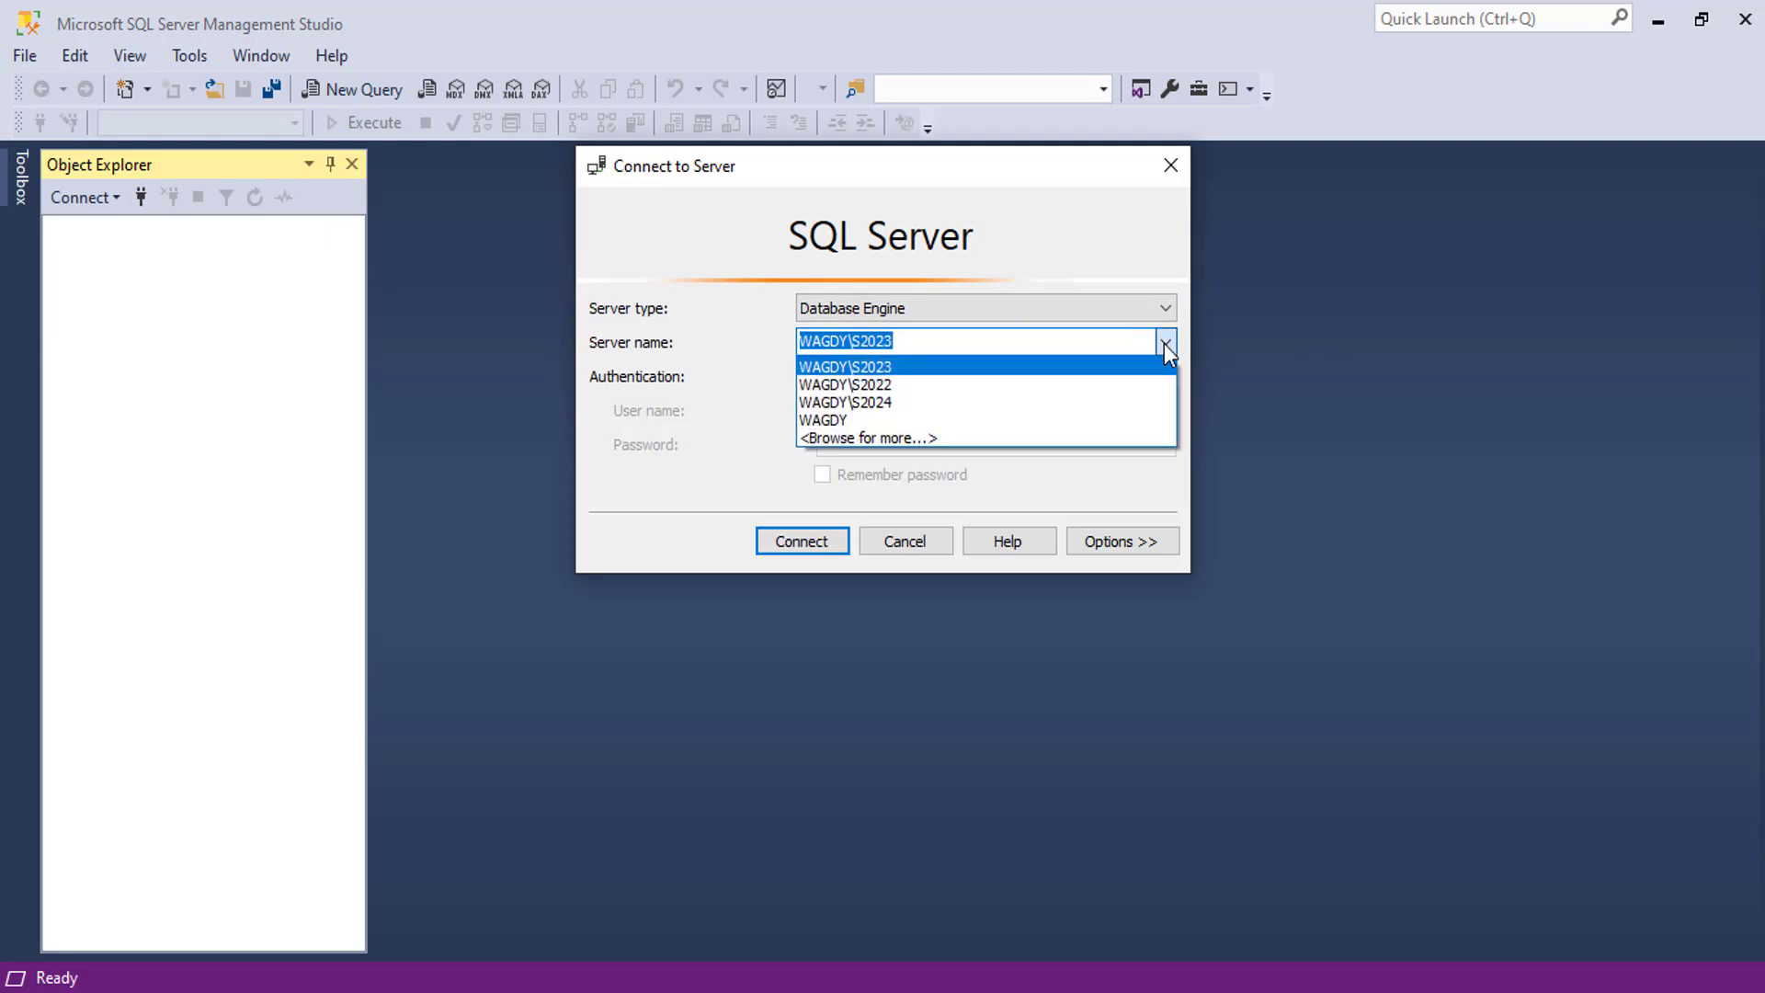
pyautogui.click(952, 403)
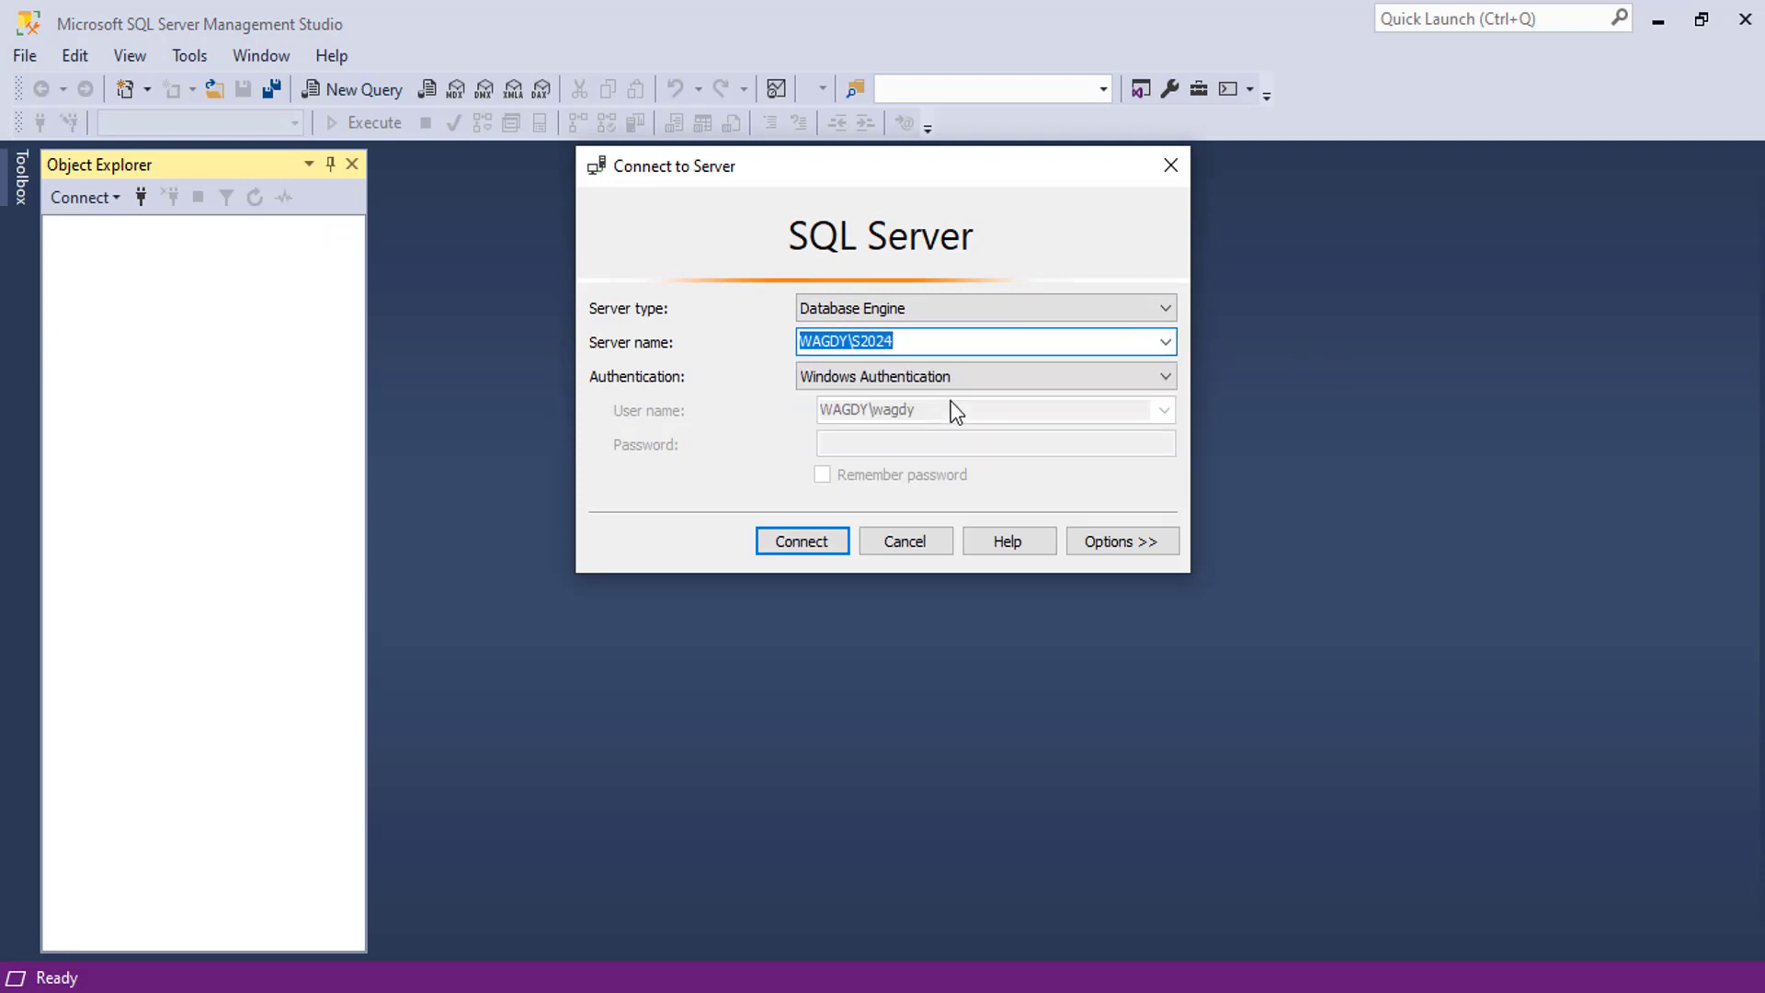
pyautogui.click(796, 542)
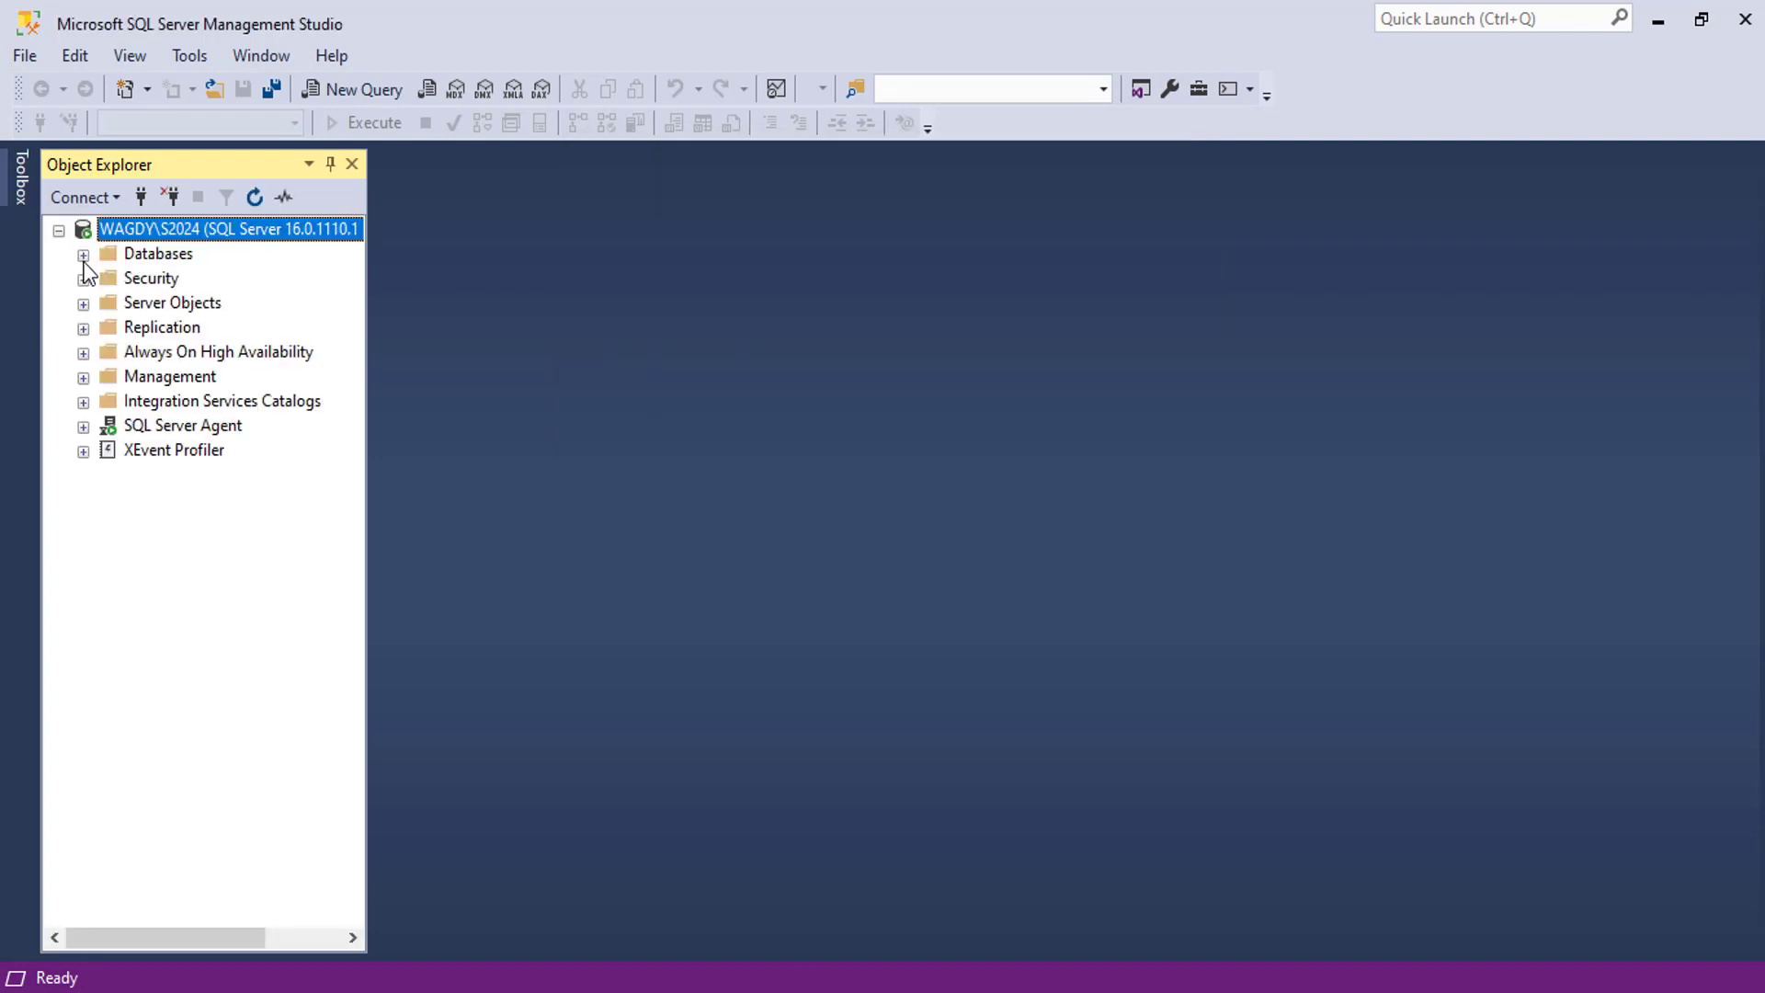
# Step: Examine the databases, system databases and database snapshots of the S2024 instance, and collapse the Databases node
pyautogui.click(83, 254)
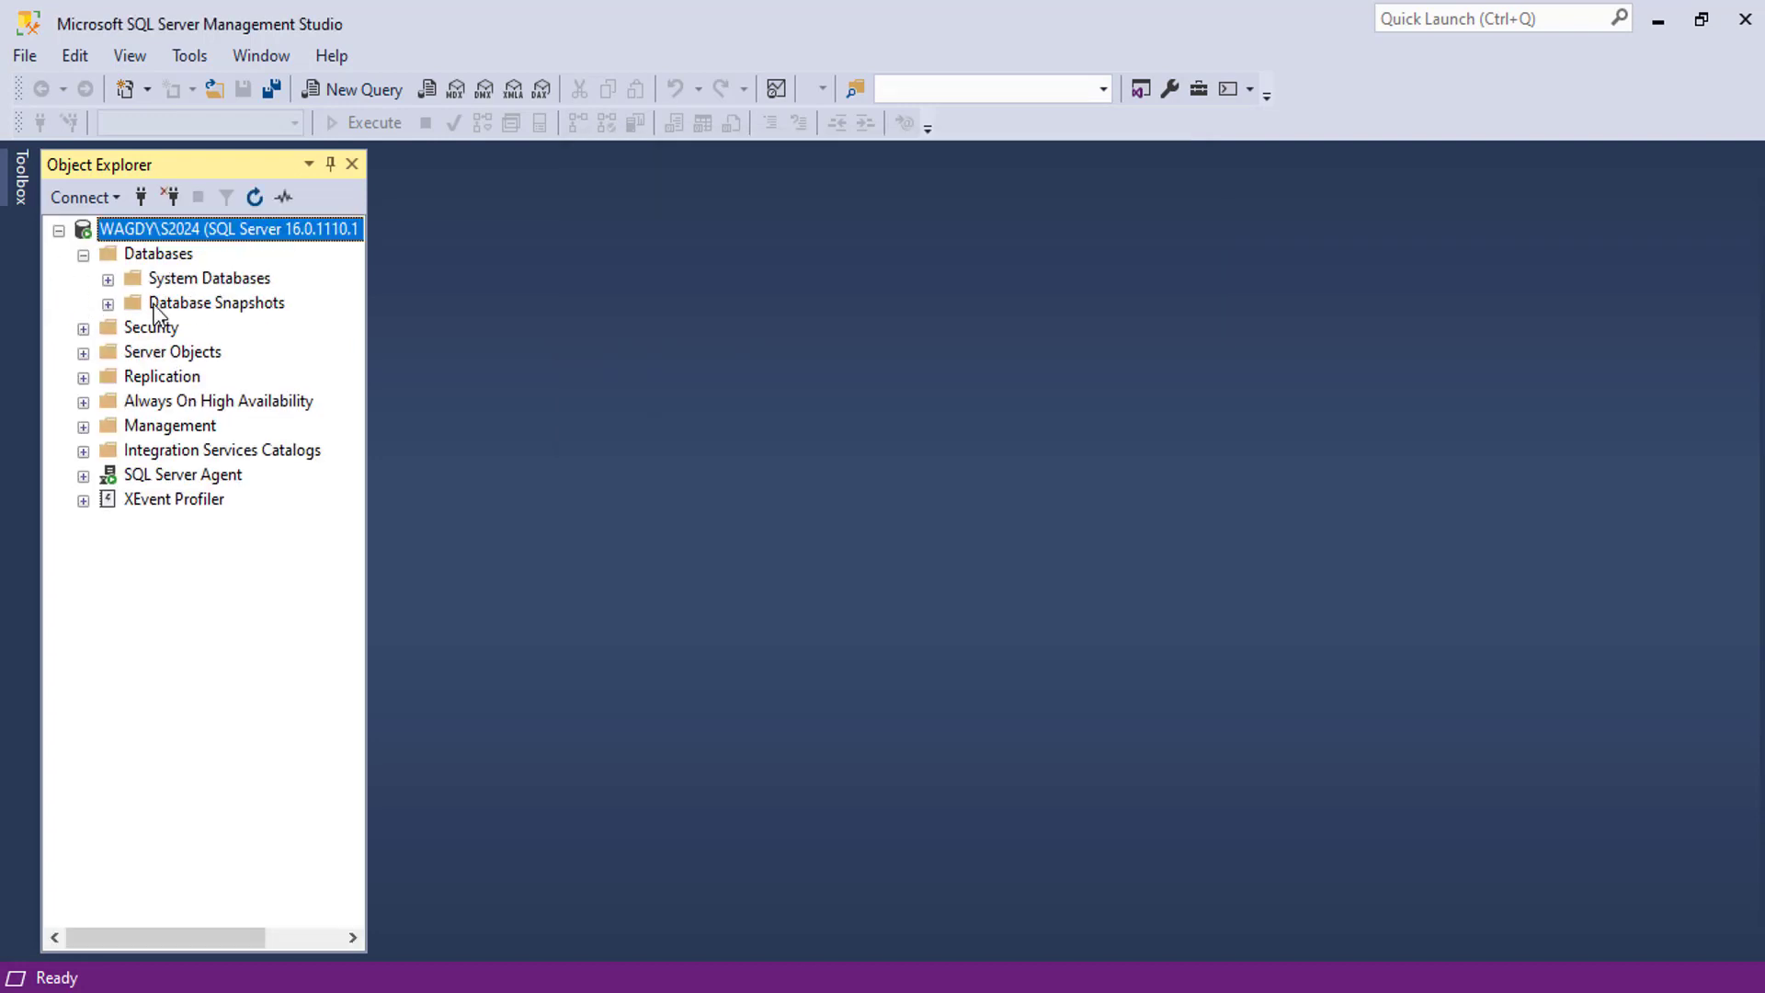
pyautogui.click(107, 280)
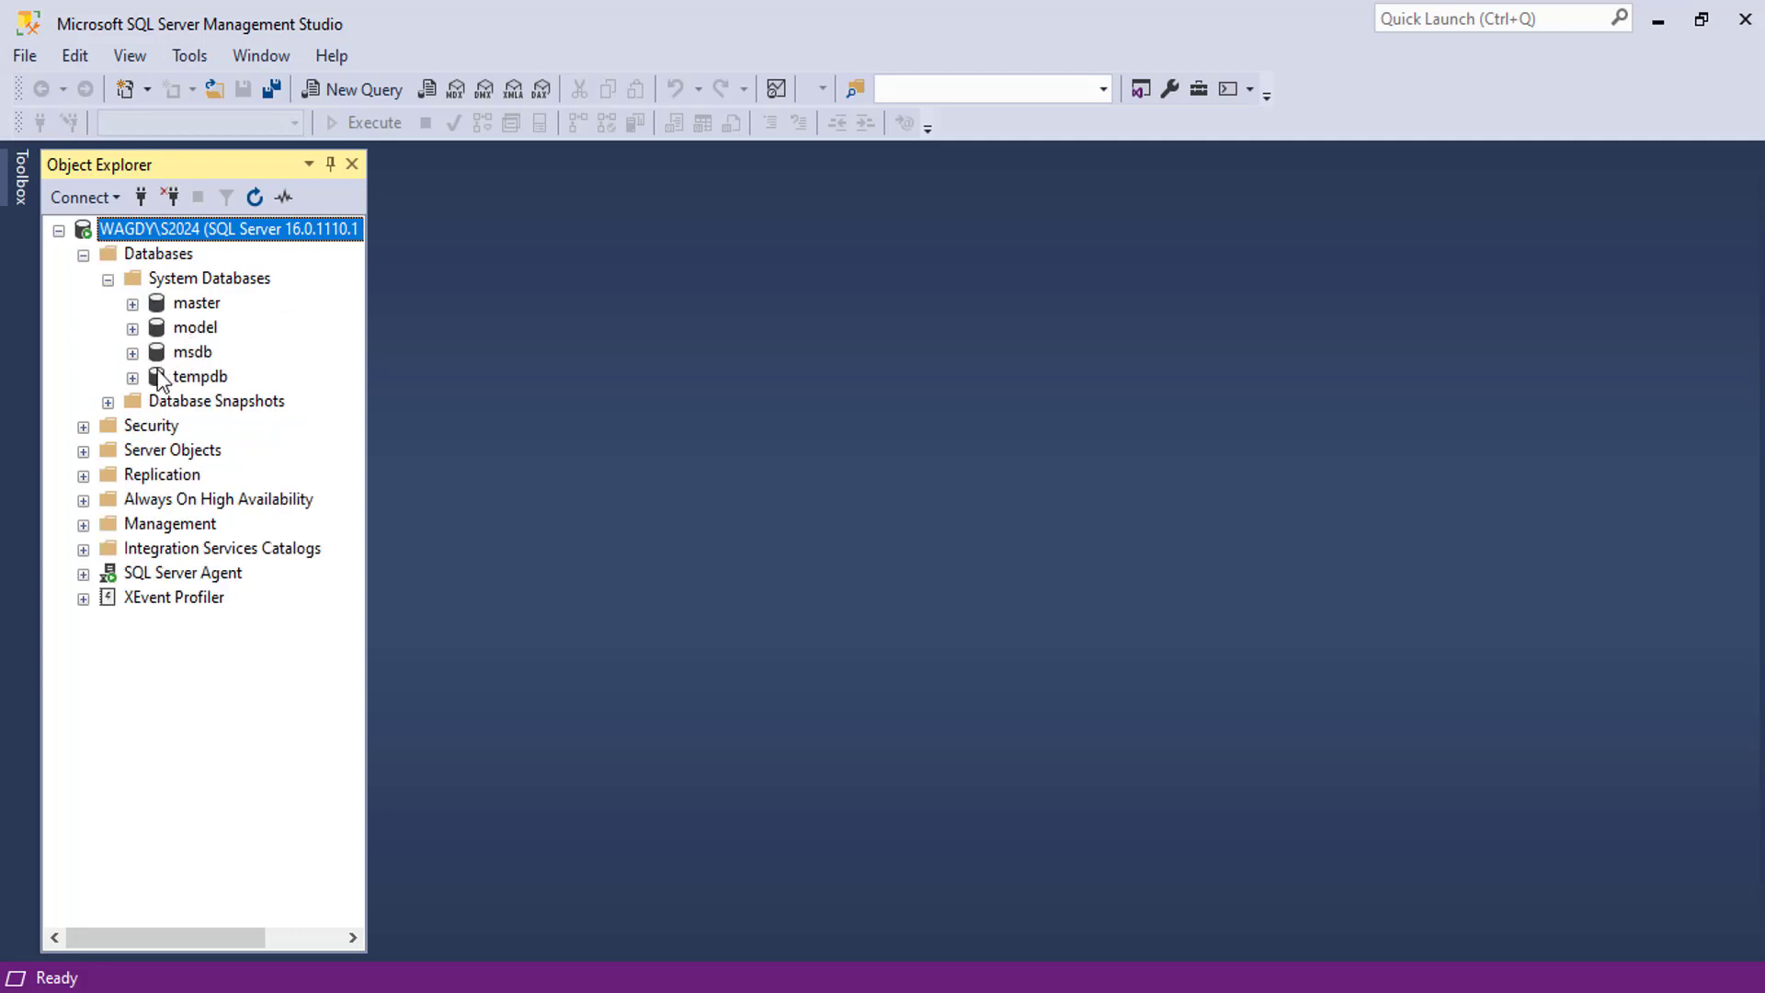
pyautogui.click(108, 402)
pyautogui.click(83, 254)
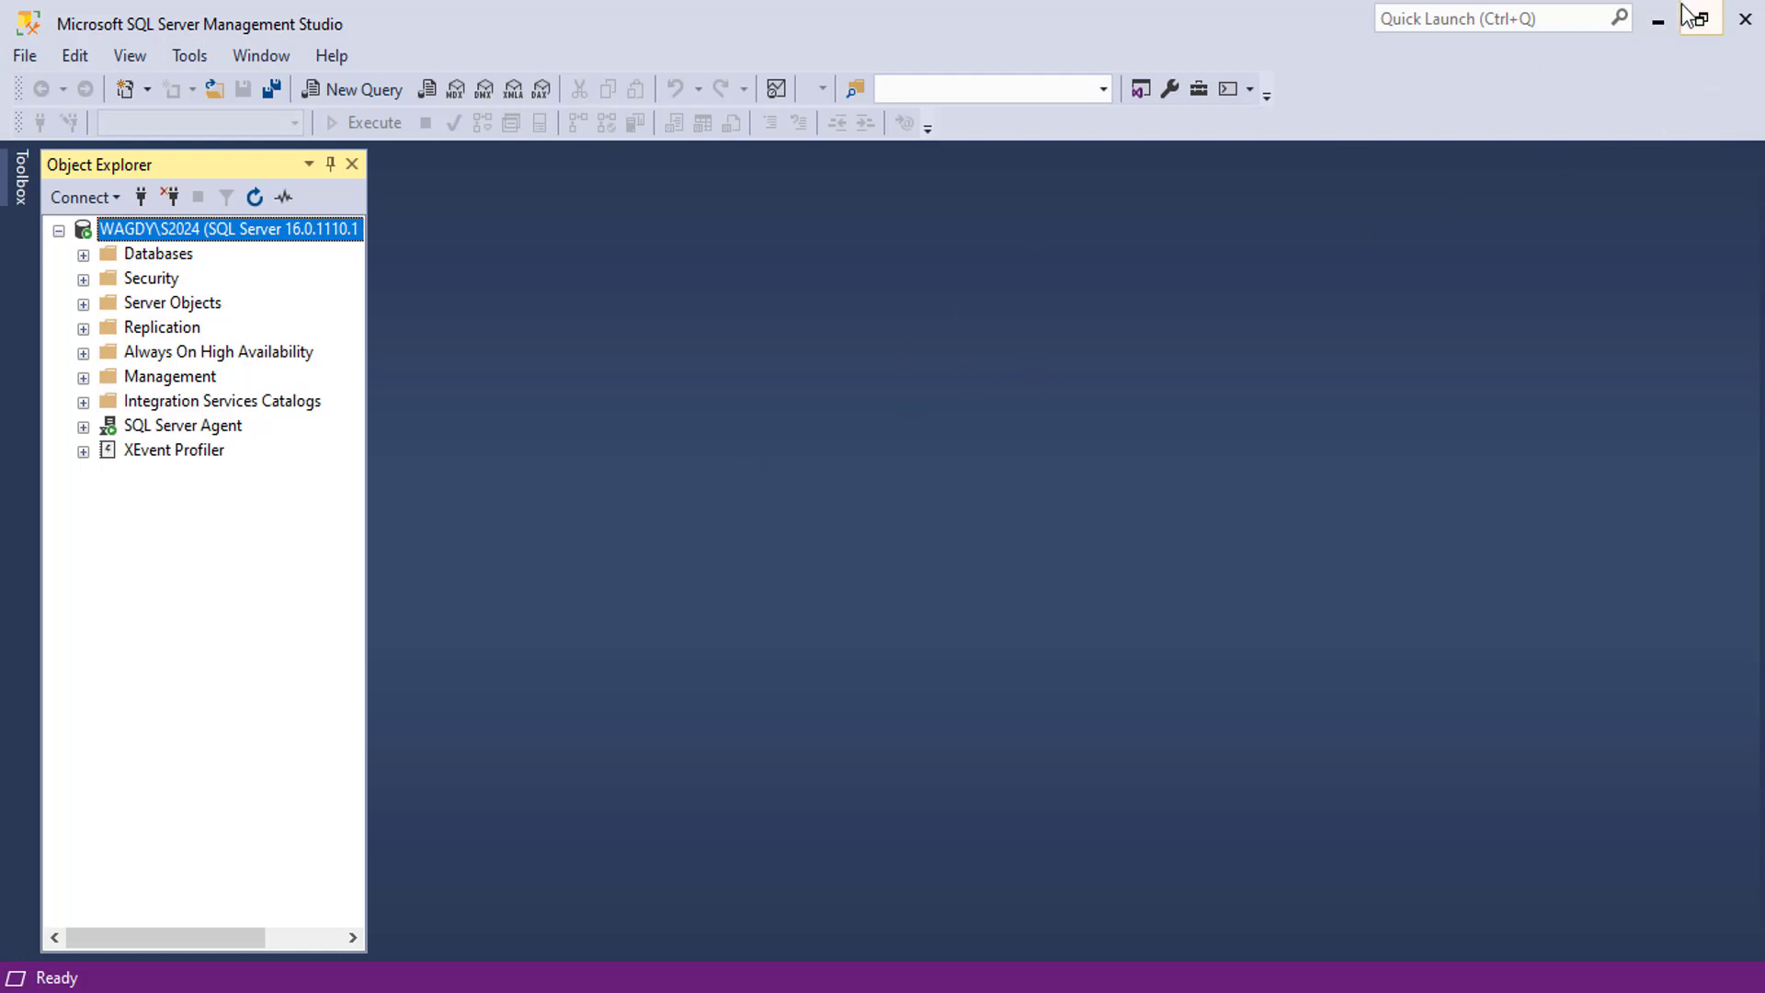
# Step: Minimize the management window and launch the نموذج٢٤_٢ application from the desktop
pyautogui.click(1660, 22)
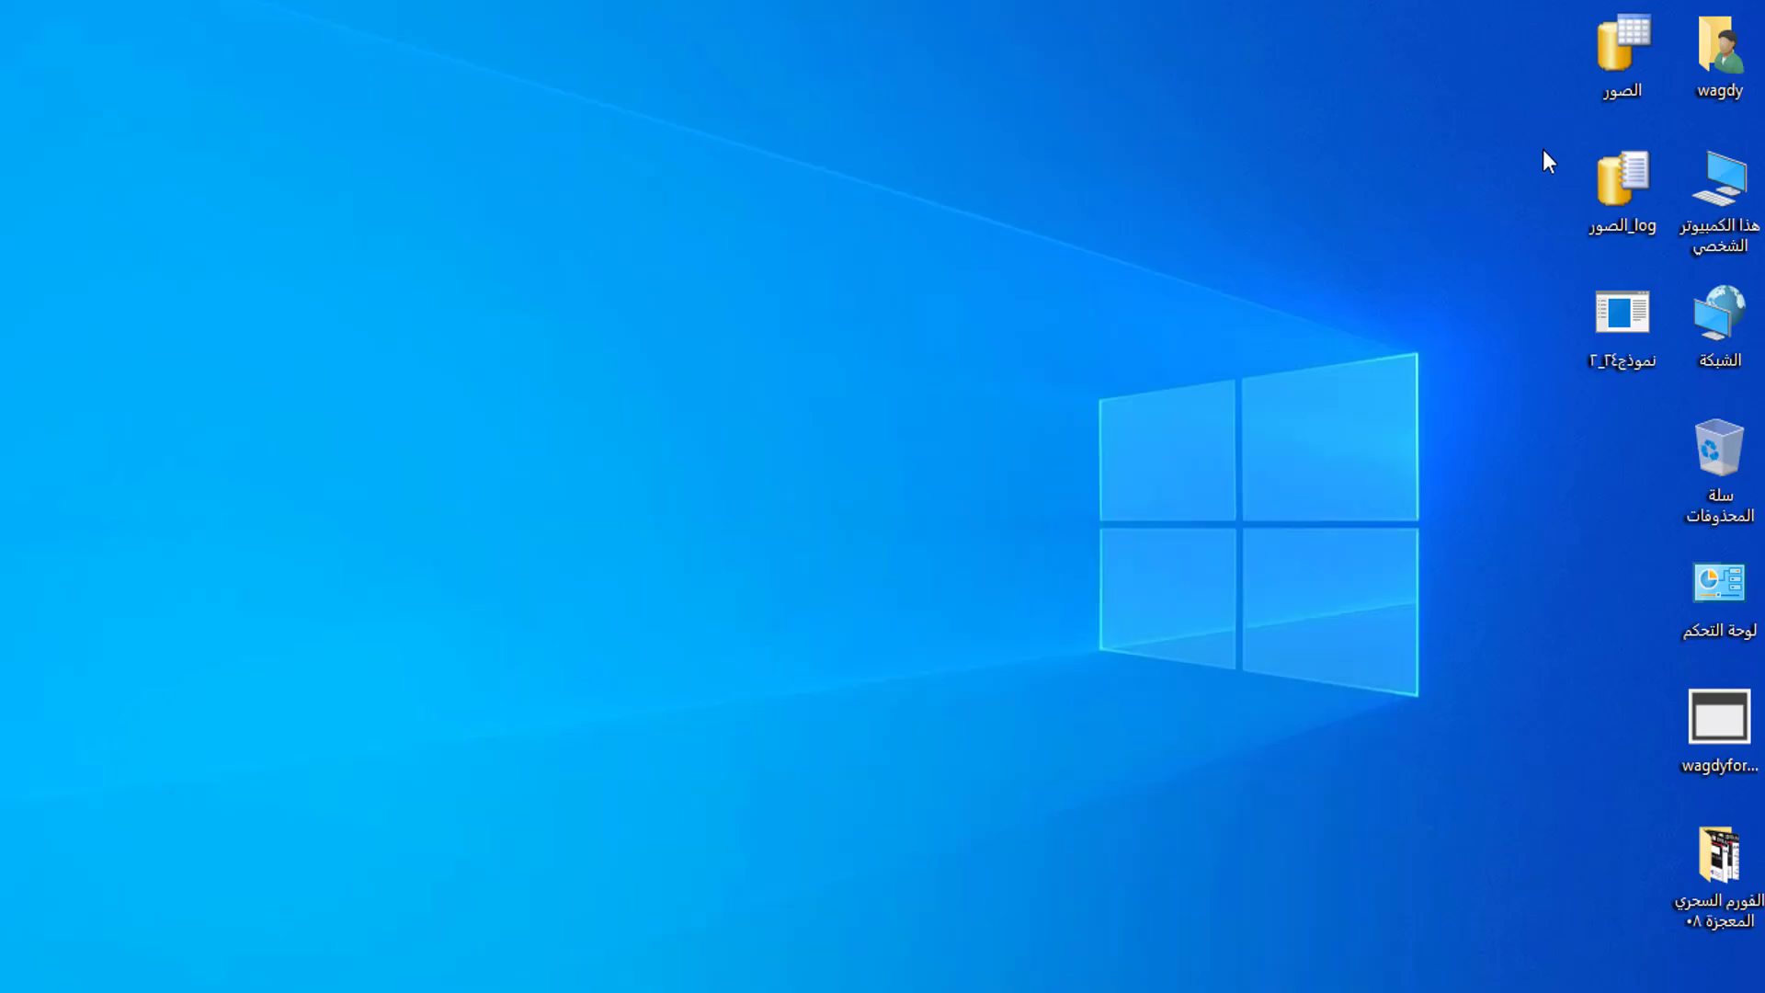
pyautogui.doubleClick(1620, 309)
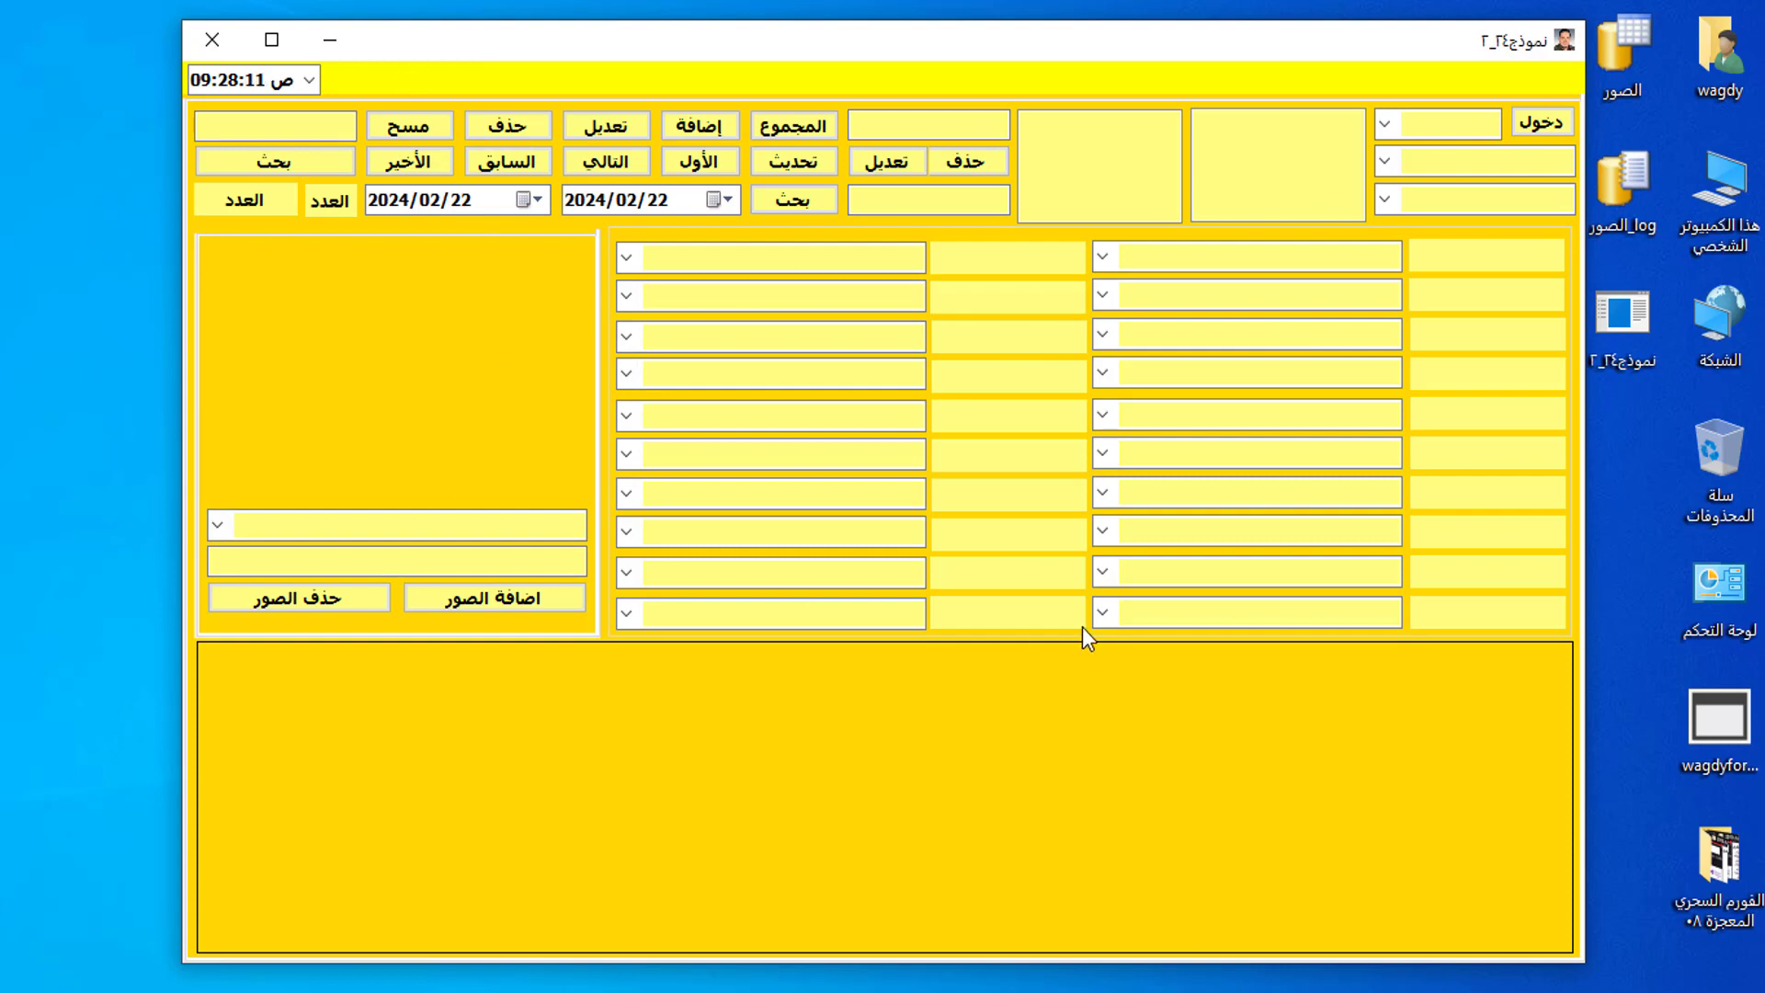
# Step: Enter s2022 as the server in the نموذج٢٤_٢ form and log in to it
pyautogui.click(1386, 126)
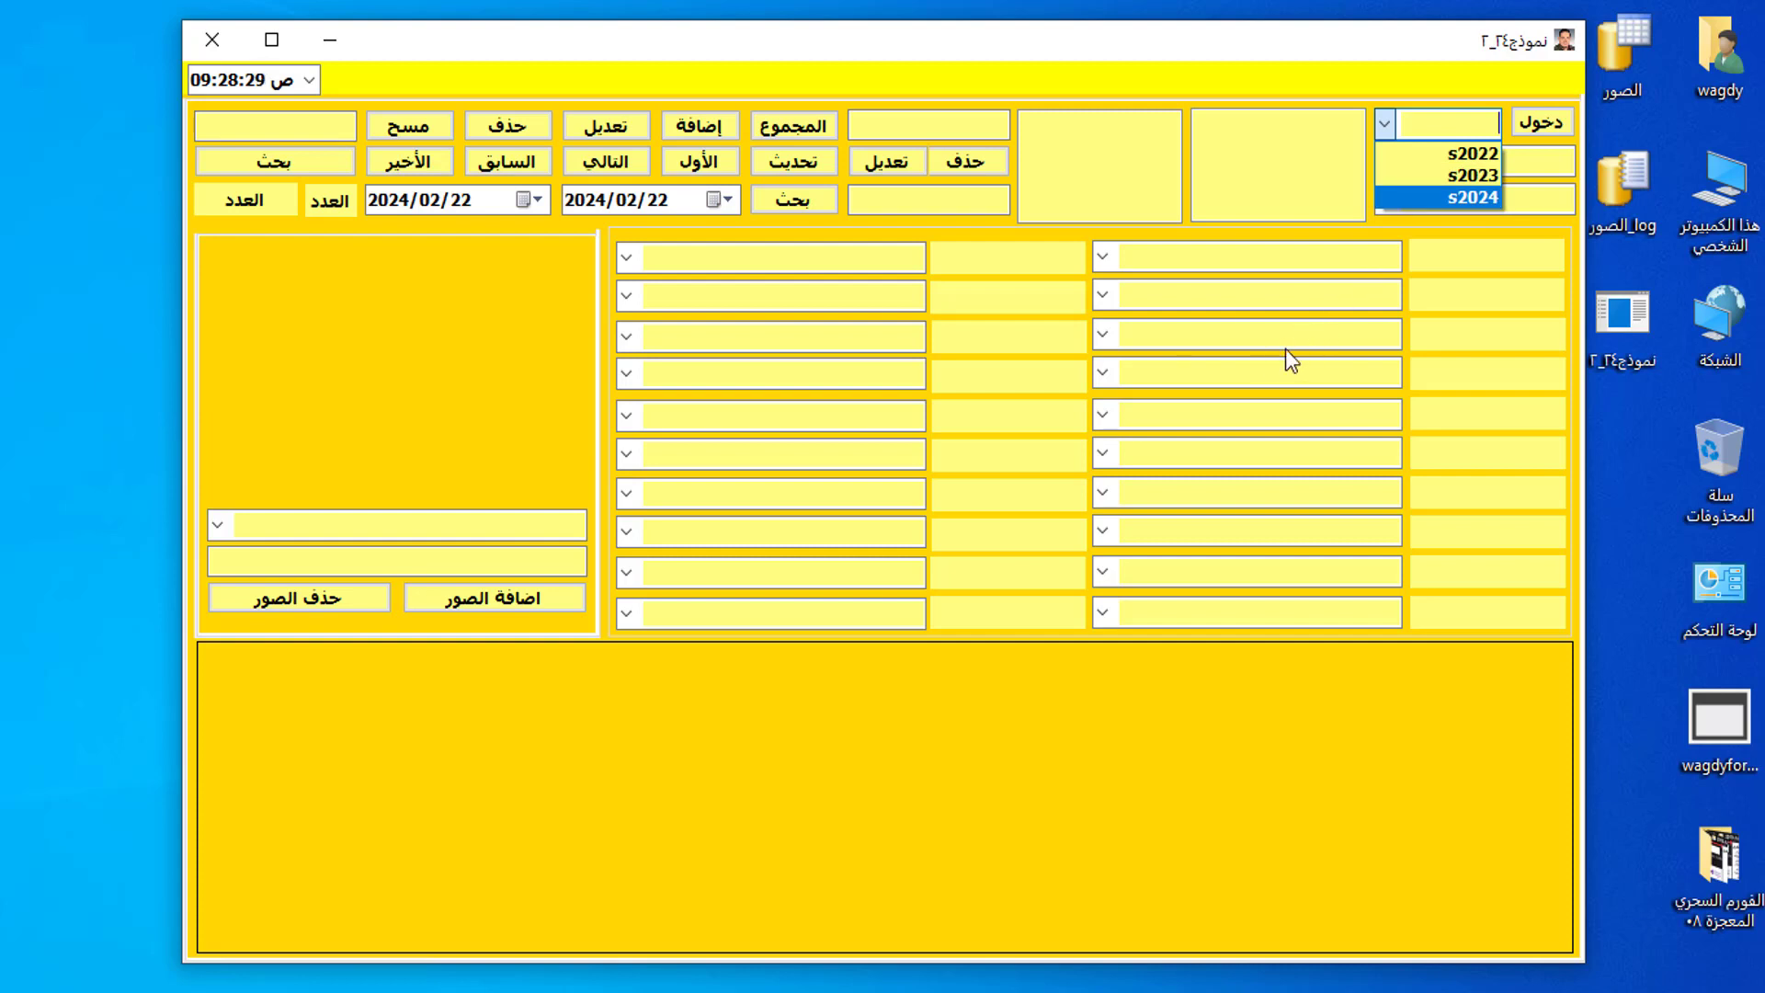
pyautogui.click(1392, 223)
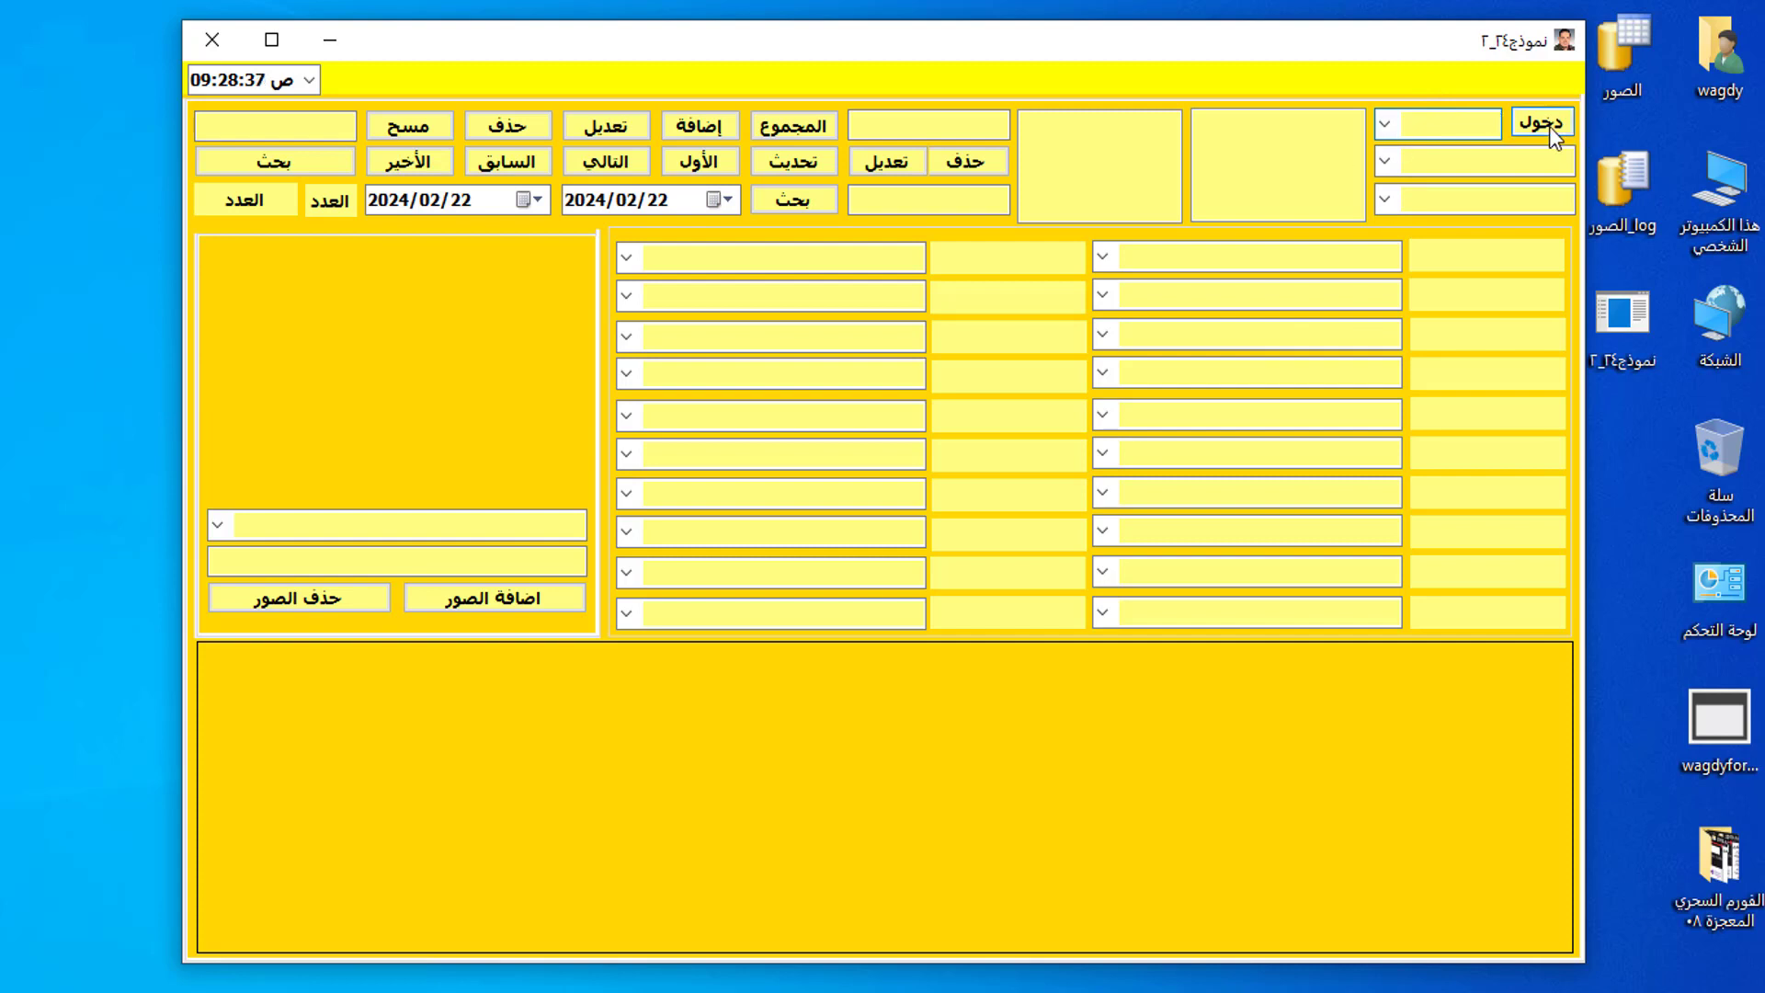
pyautogui.click(1390, 129)
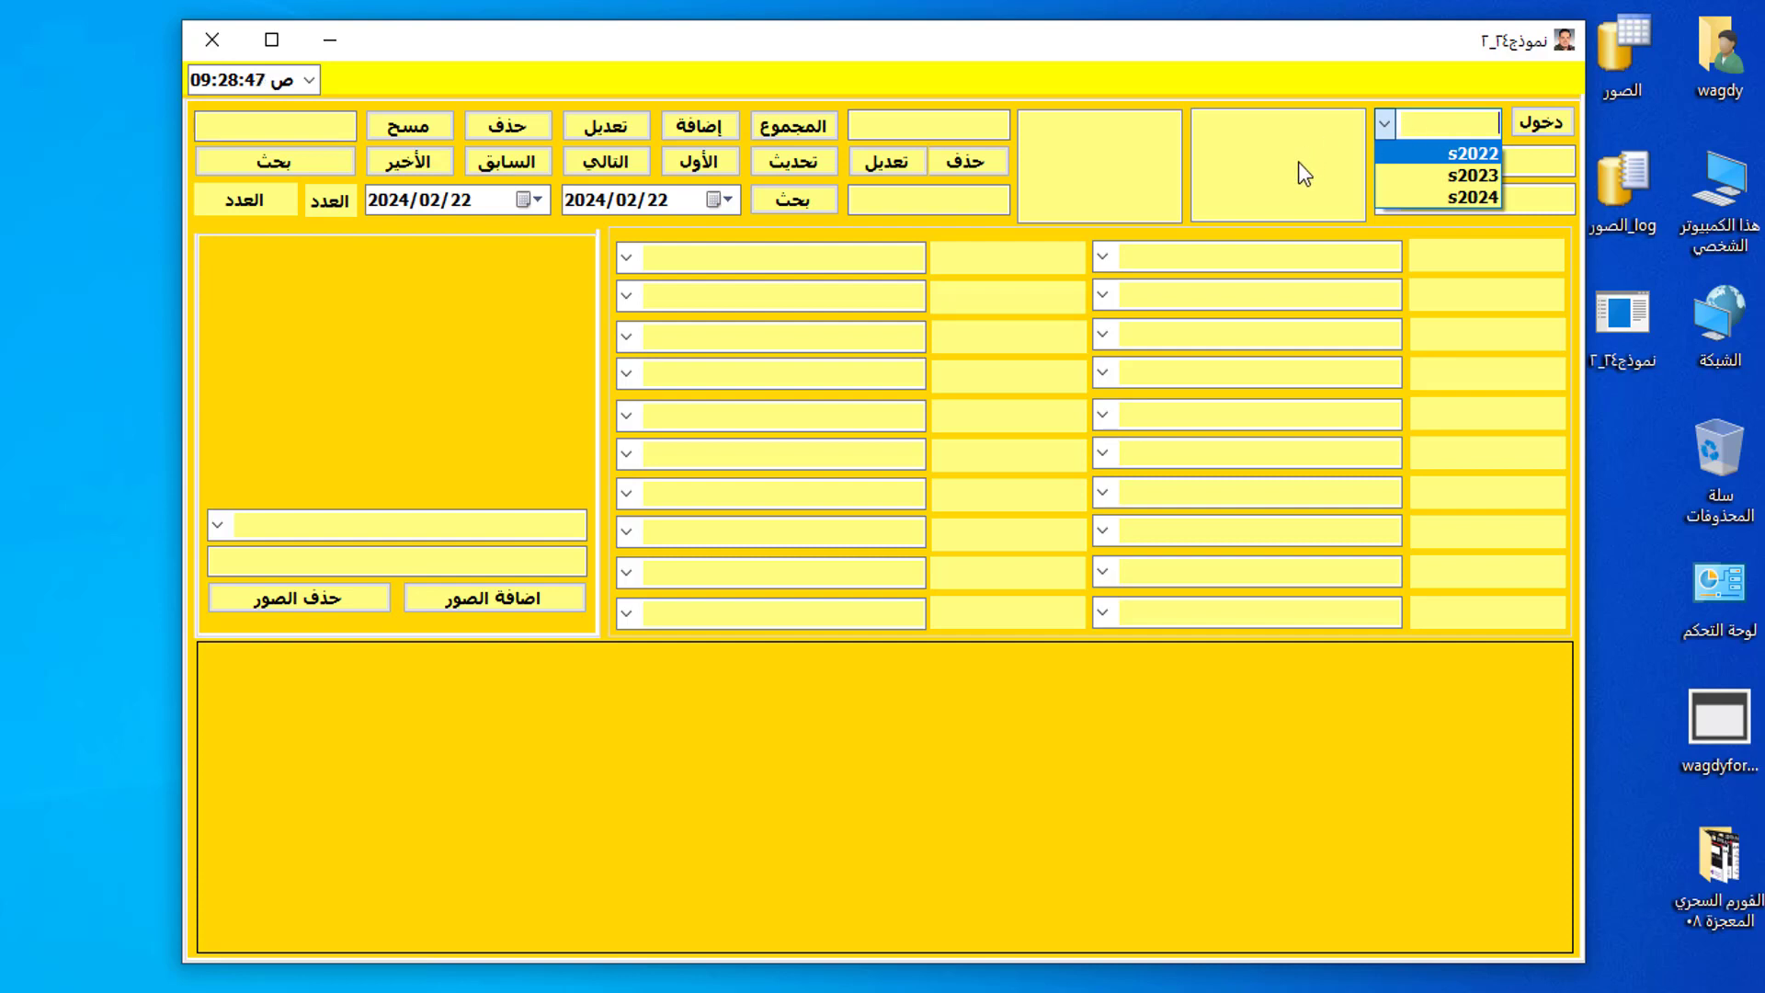
pyautogui.write('s2')
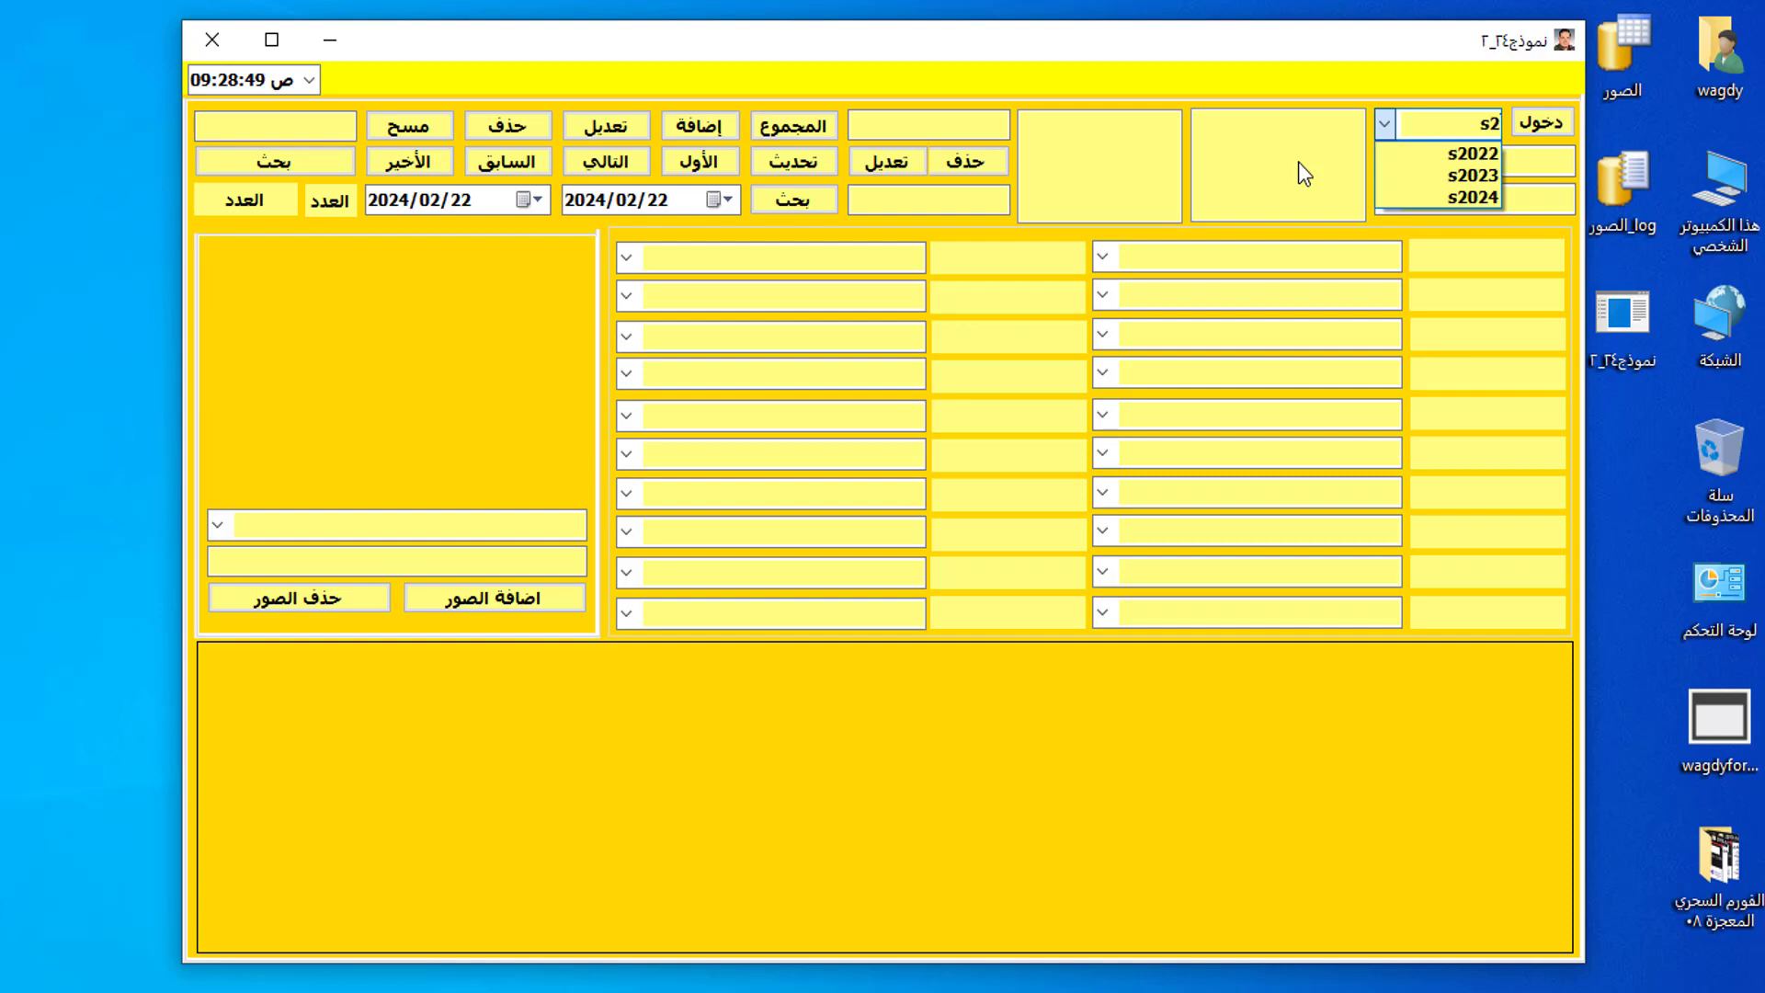
pyautogui.write('022')
pyautogui.click(1533, 117)
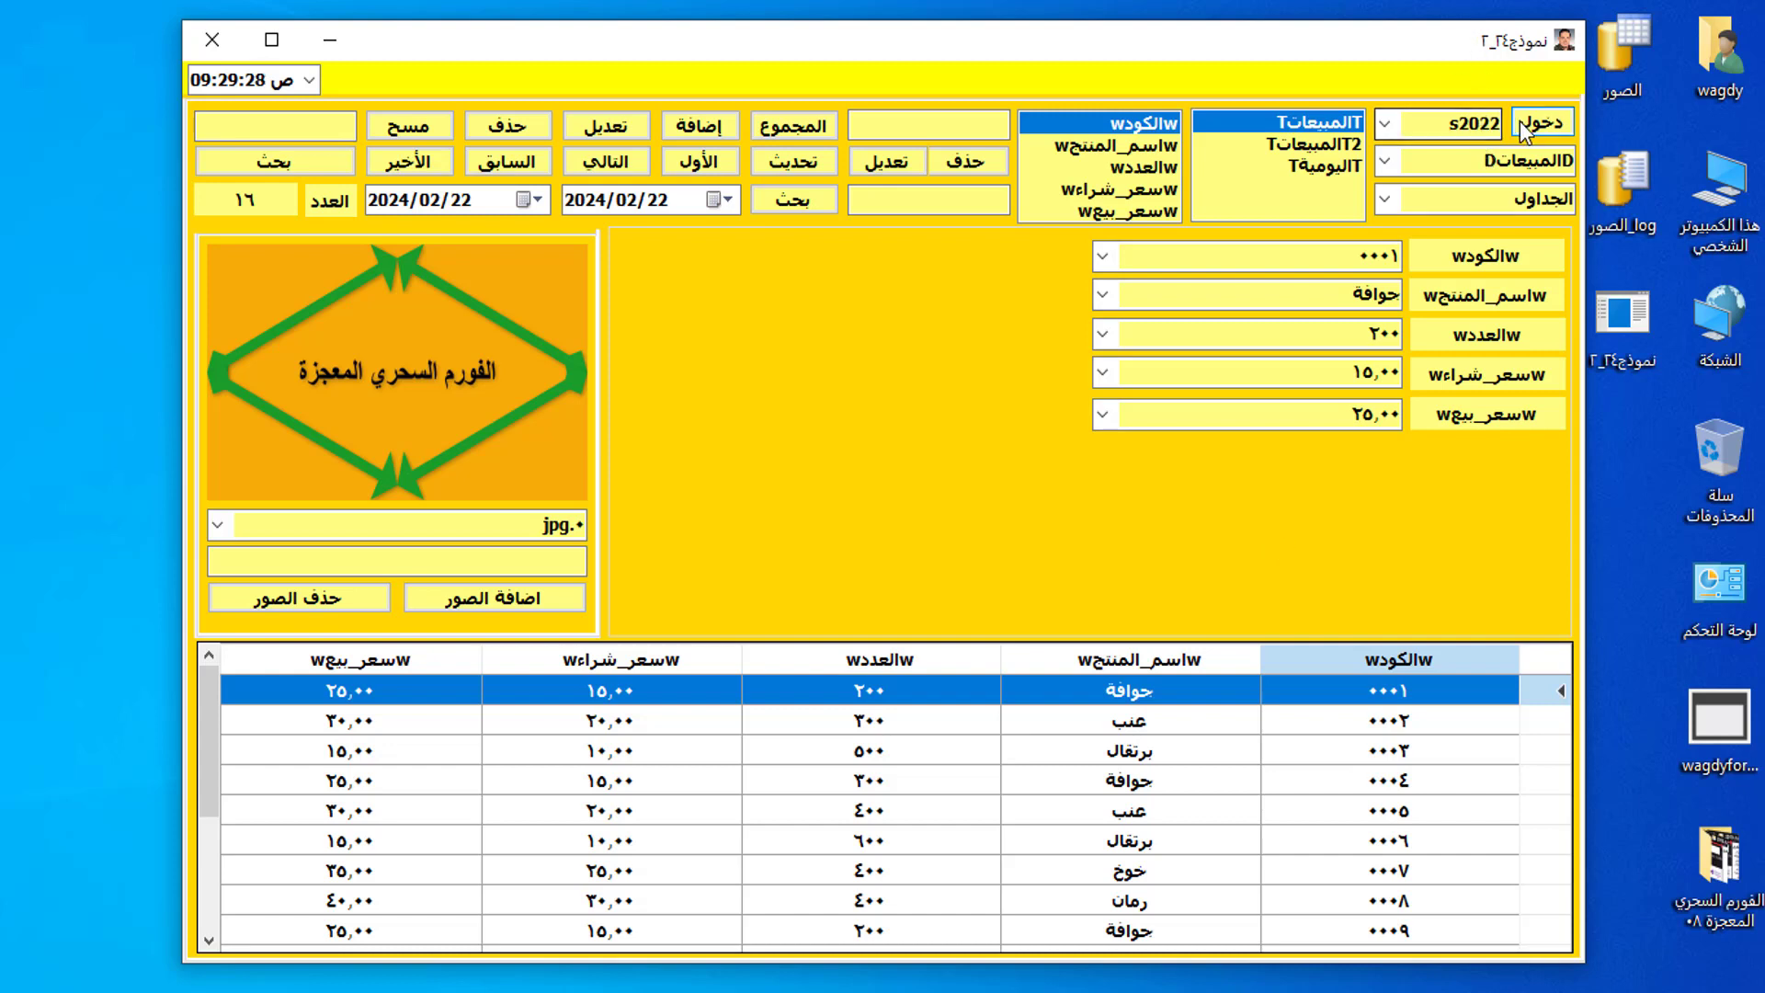
# Step: Switch the form's active database to Books
pyautogui.click(1533, 156)
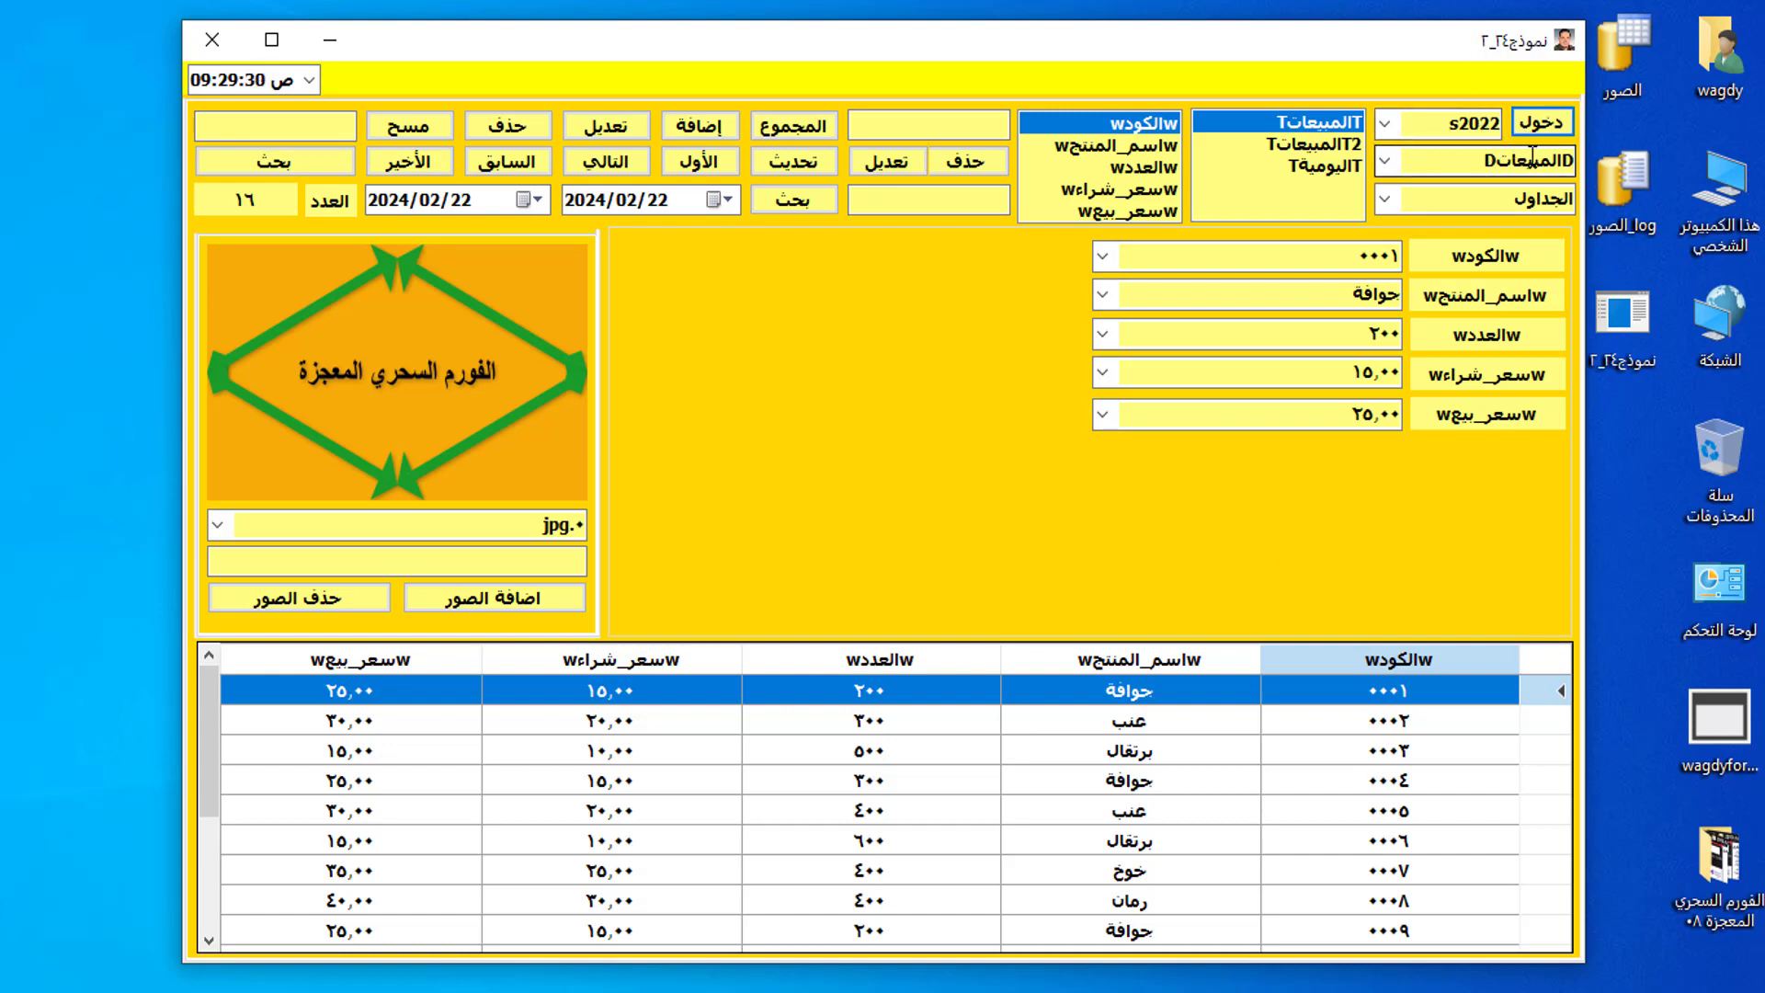
pyautogui.click(1386, 164)
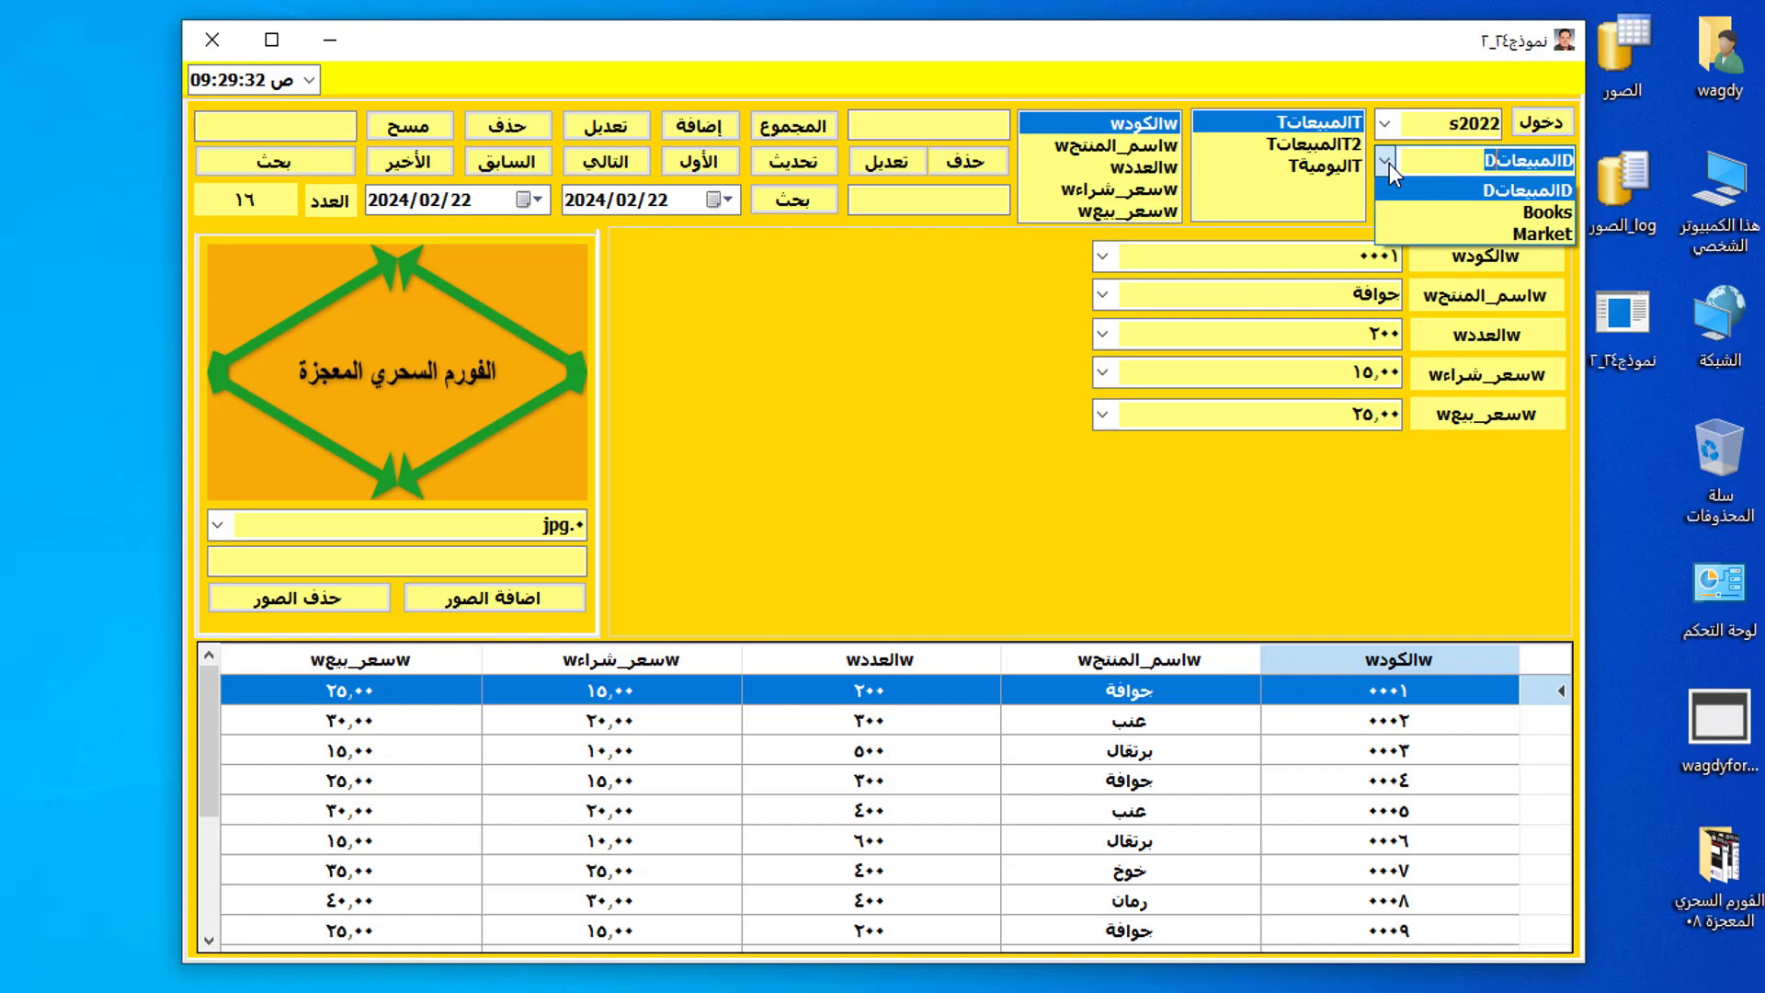
pyautogui.click(1498, 212)
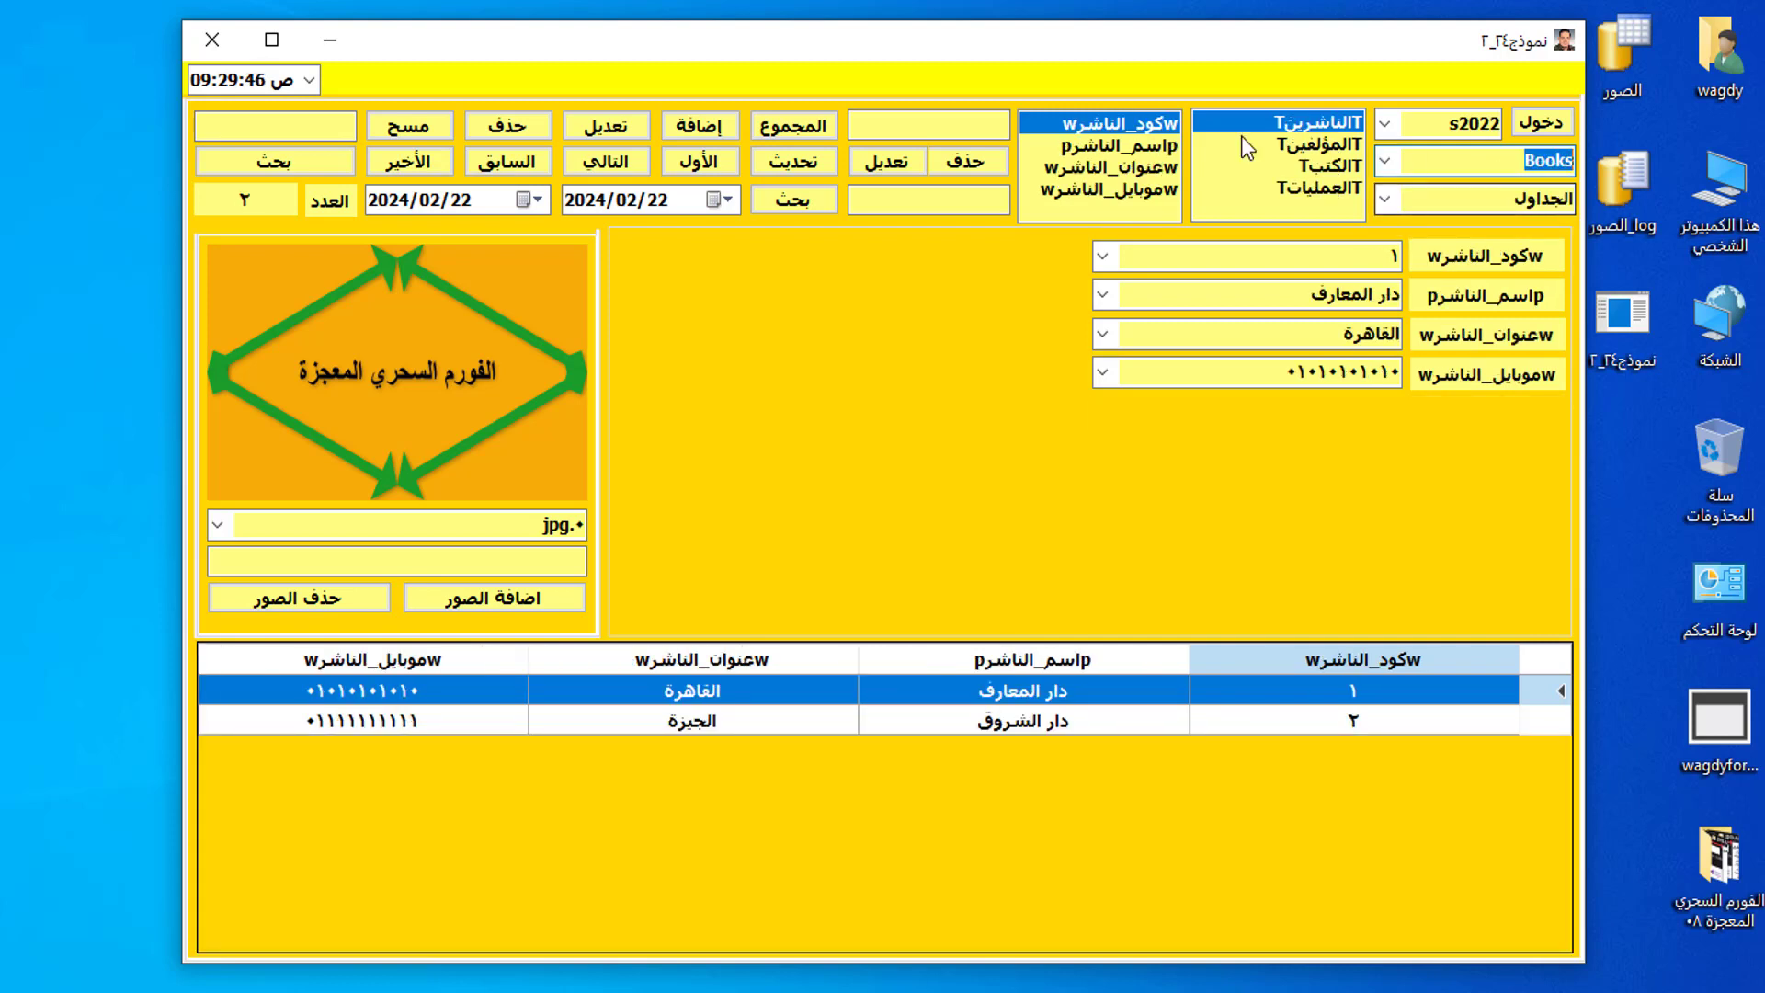
# Step: Switch the form to the Market database and browse its العملاء, الأصناف, الموردين and الشركات tables
pyautogui.click(1385, 162)
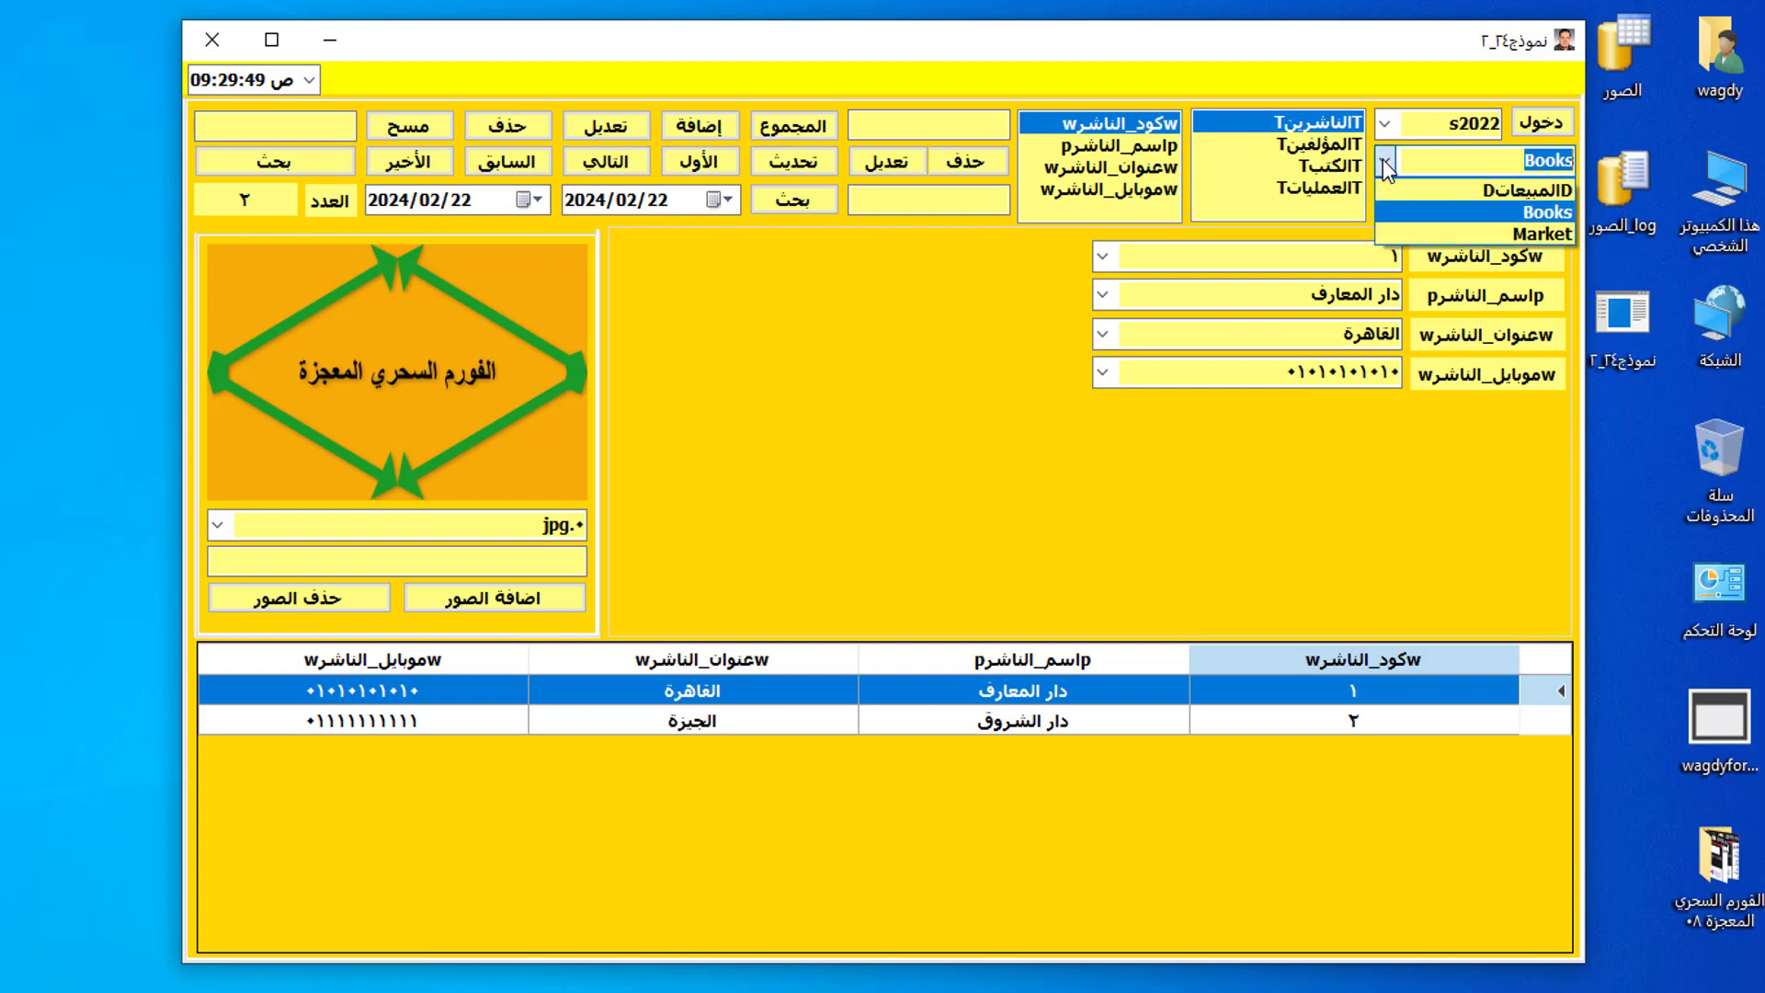
pyautogui.click(1465, 233)
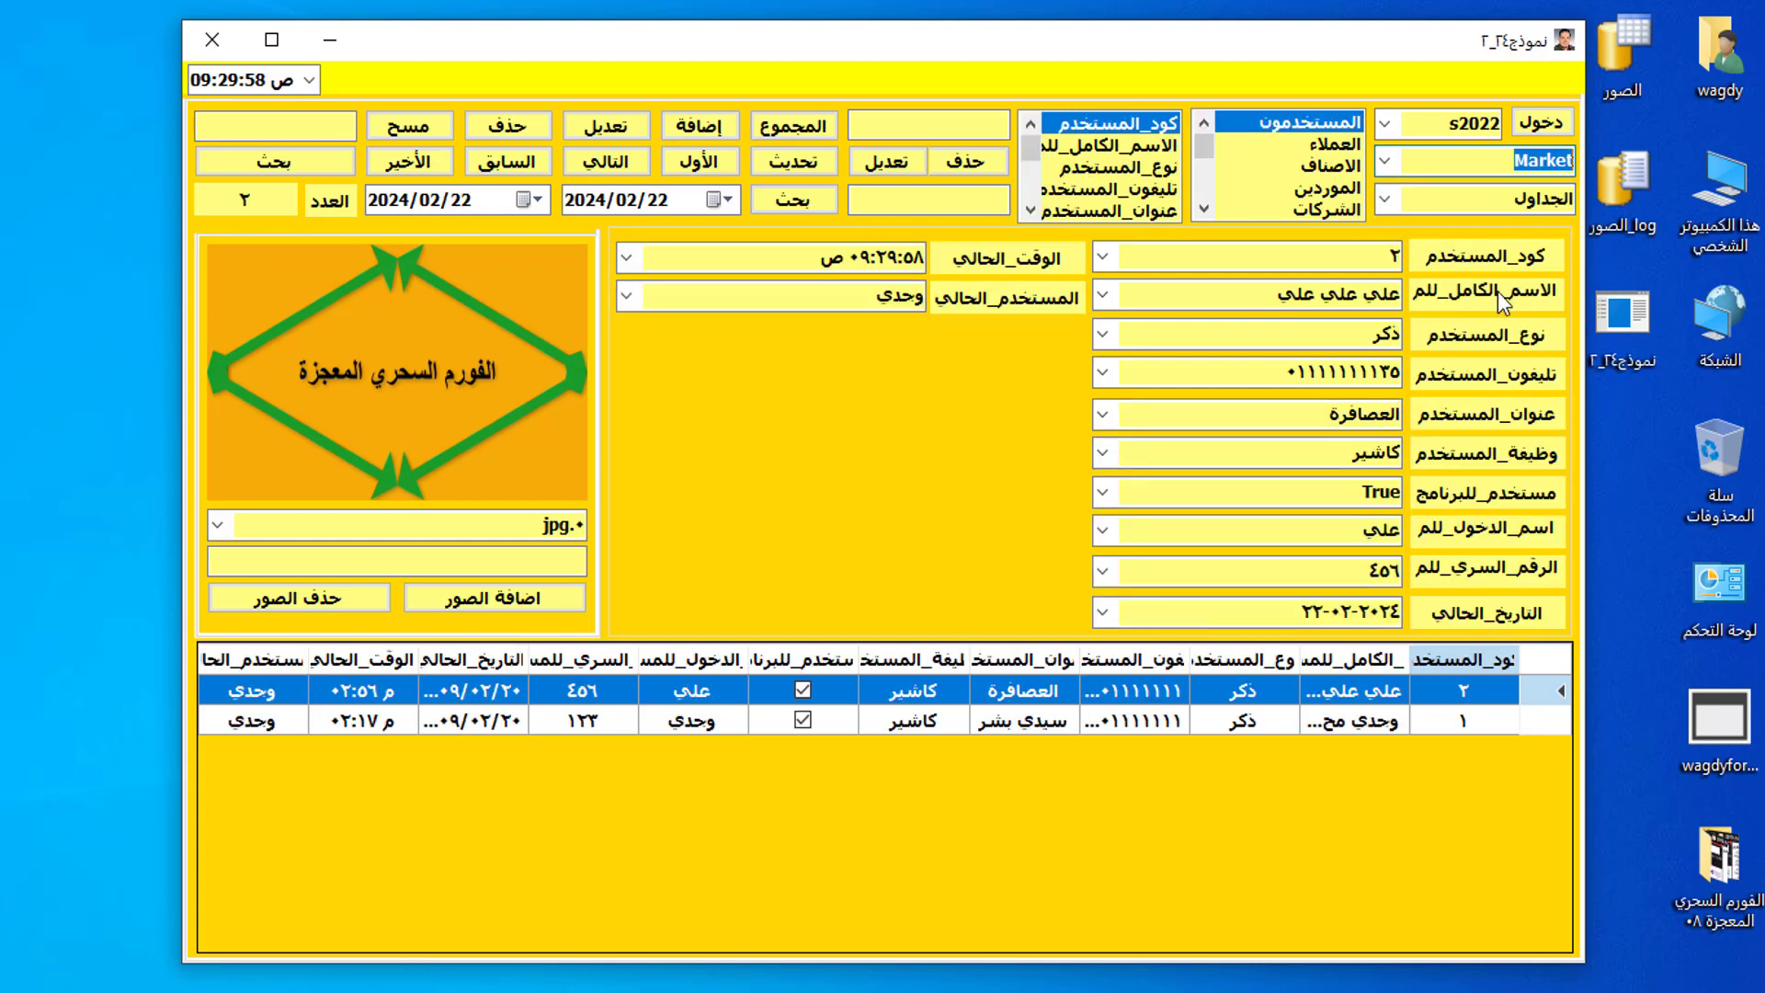
pyautogui.click(1328, 147)
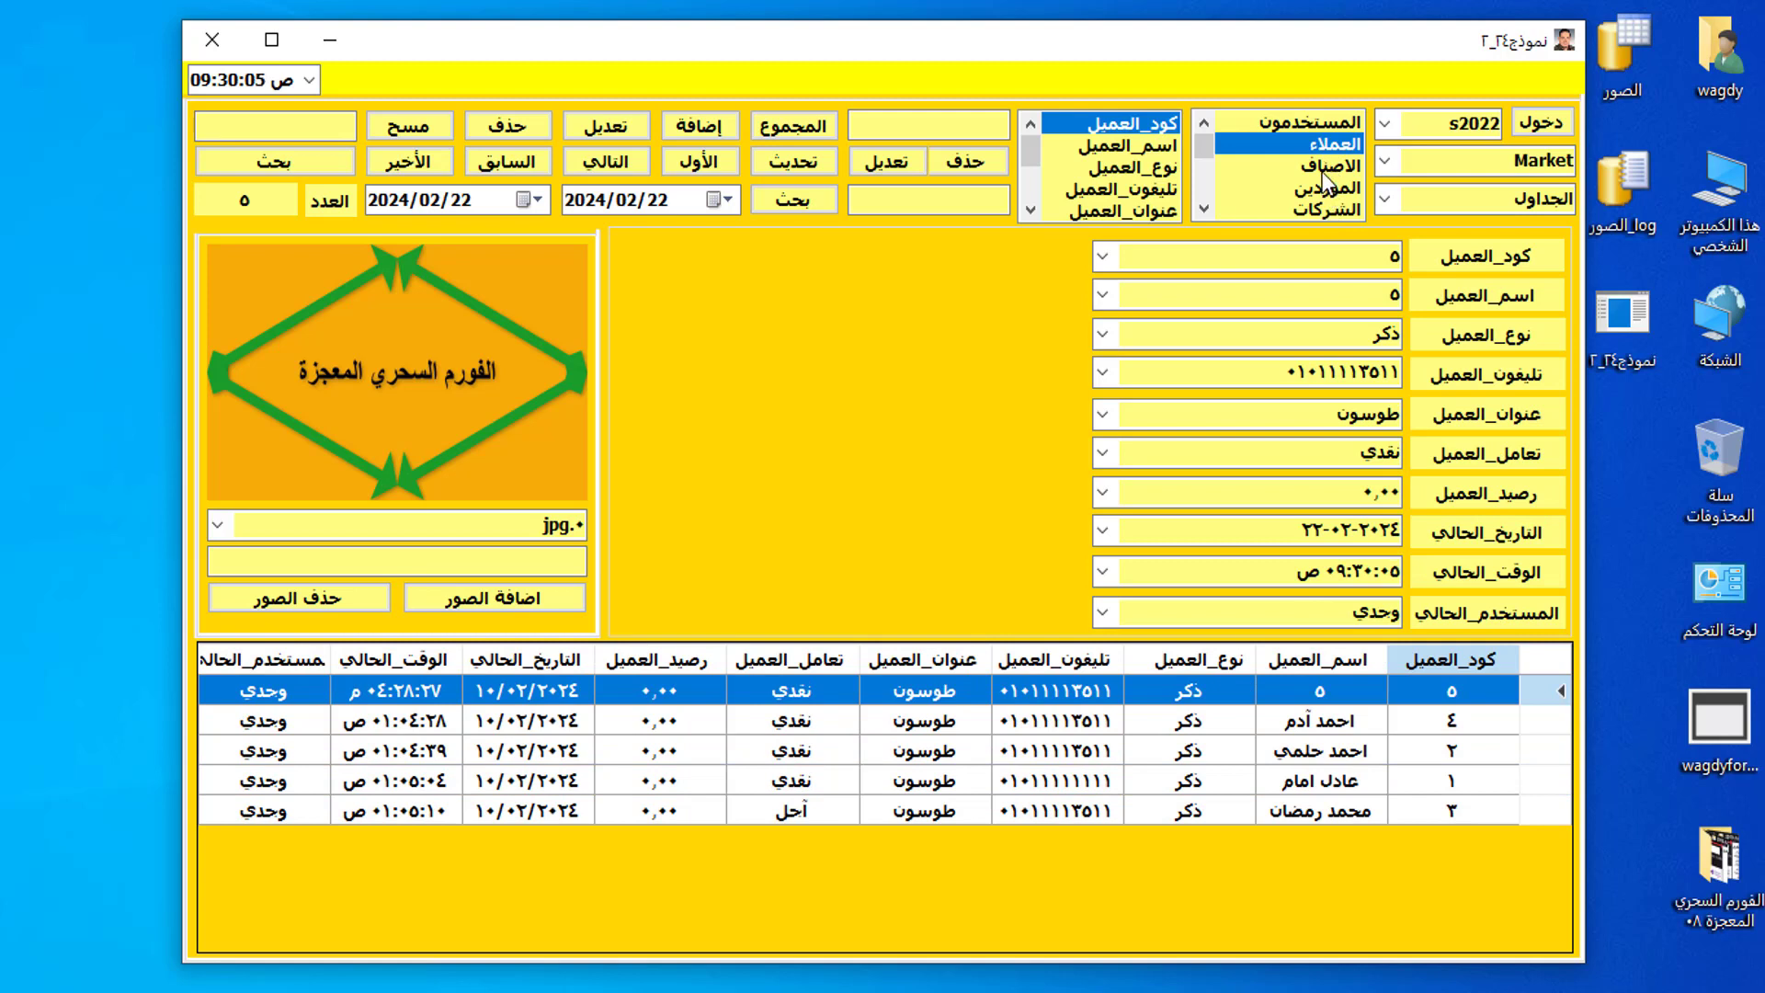
pyautogui.click(1322, 167)
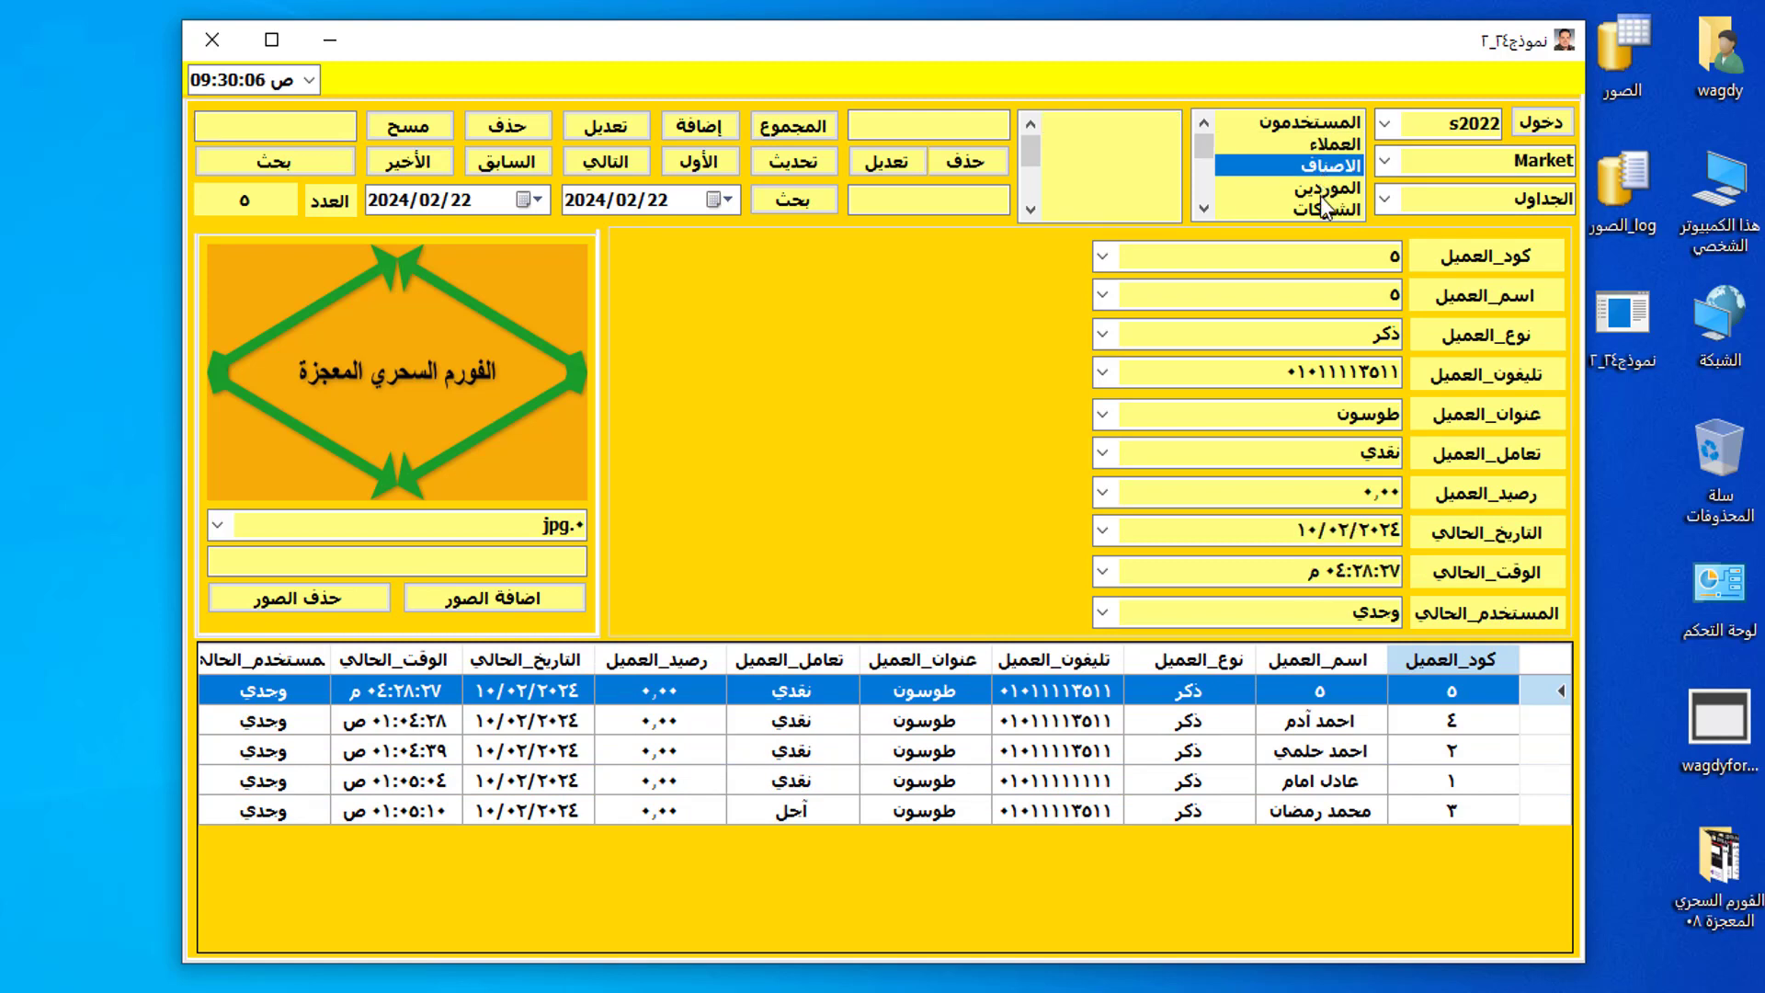
pyautogui.click(1320, 188)
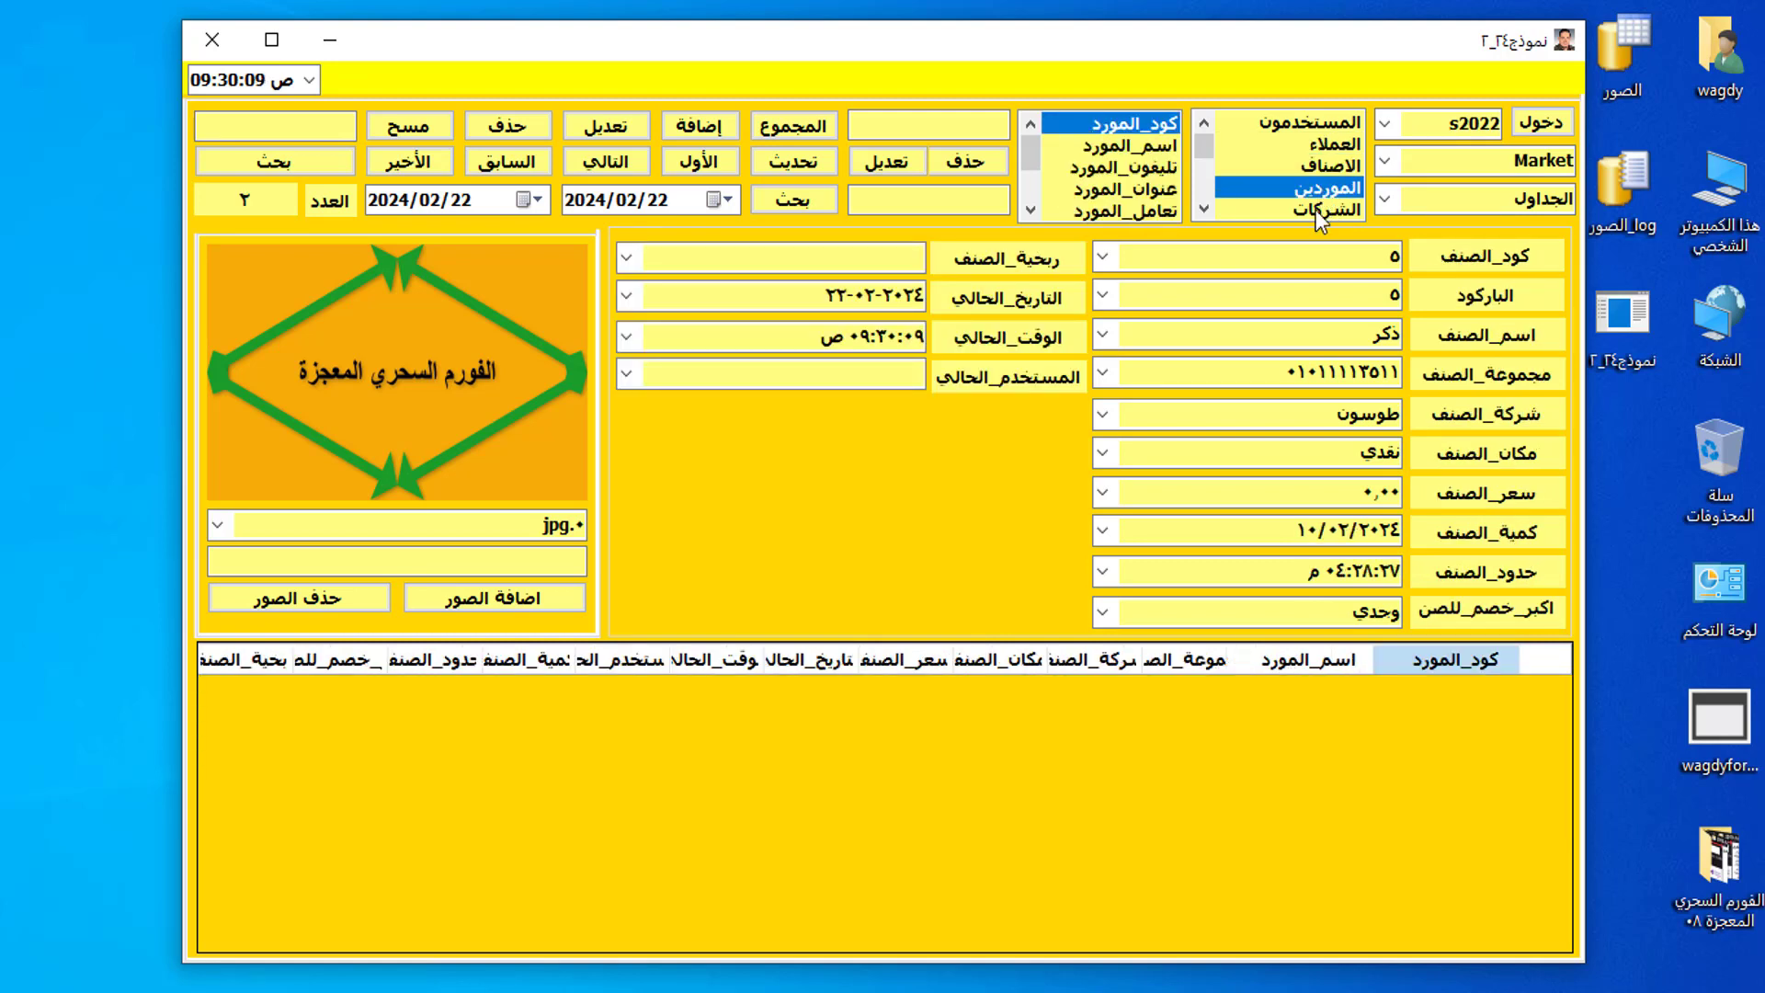
pyautogui.click(1315, 210)
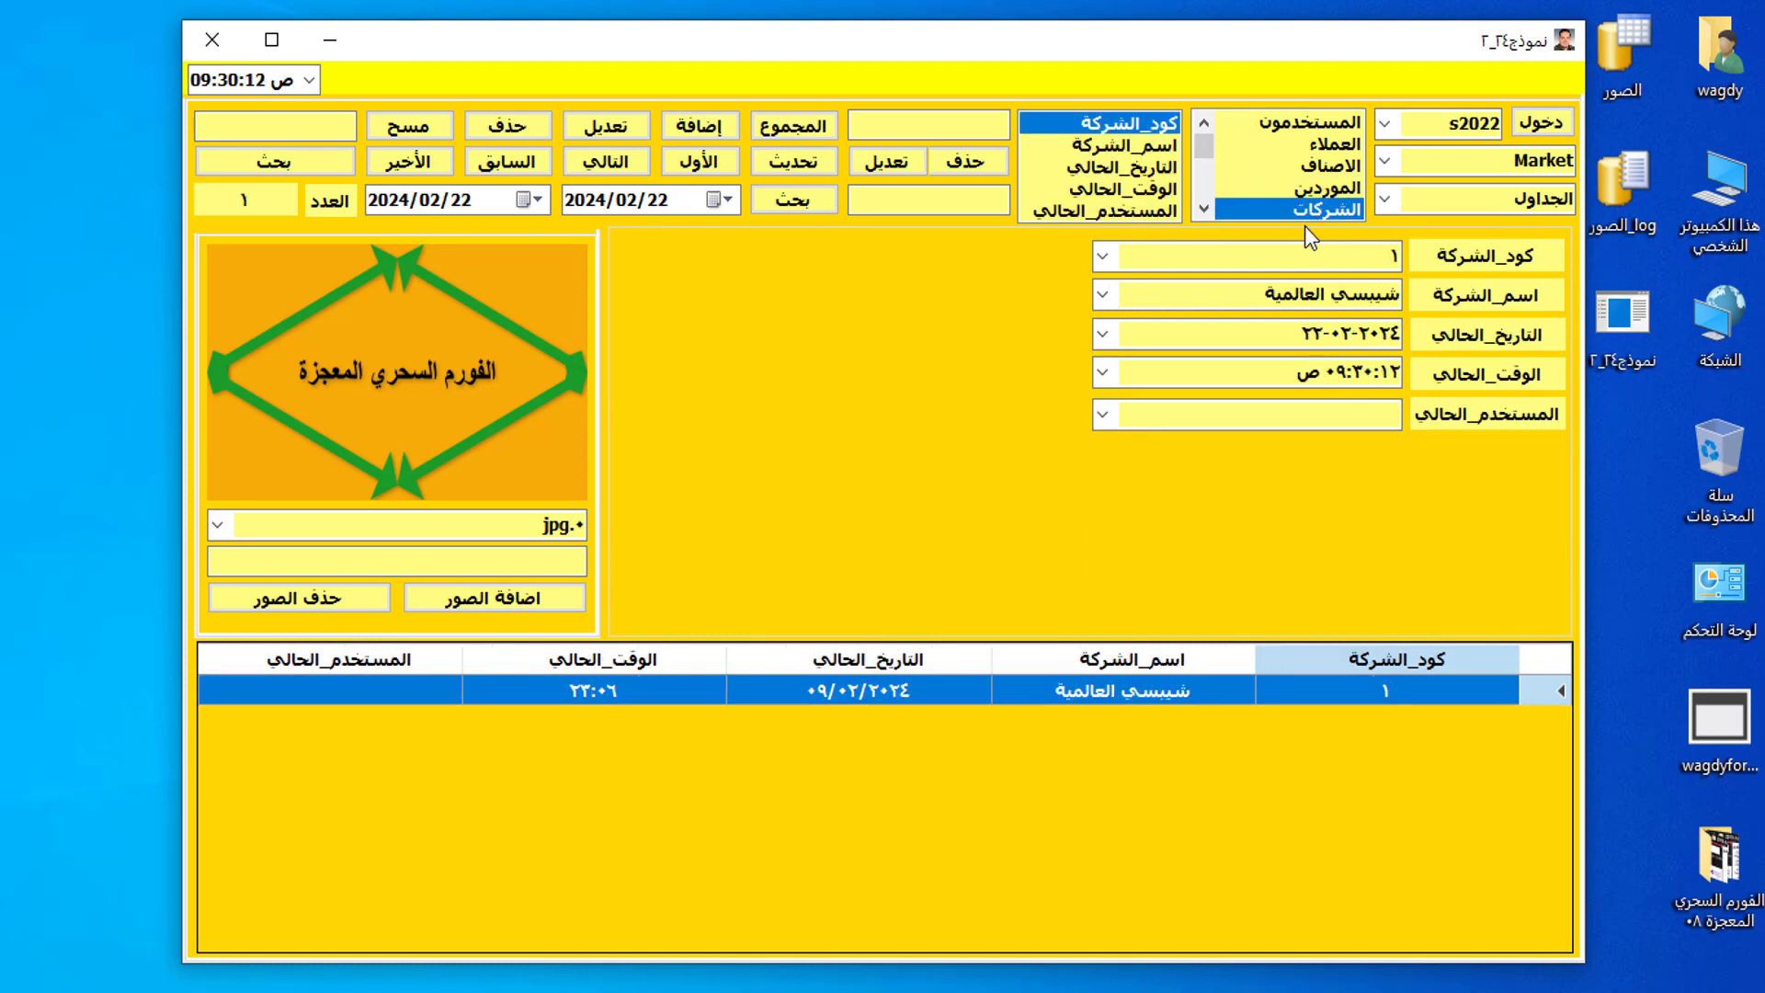
pyautogui.moveTo(1206, 152)
pyautogui.mouseDown()
pyautogui.moveTo(1212, 195)
pyautogui.moveTo(1210, 134)
pyautogui.mouseUp()
# Step: Return the form to the Books database and display its authors table (المؤلفين)
pyautogui.click(1386, 162)
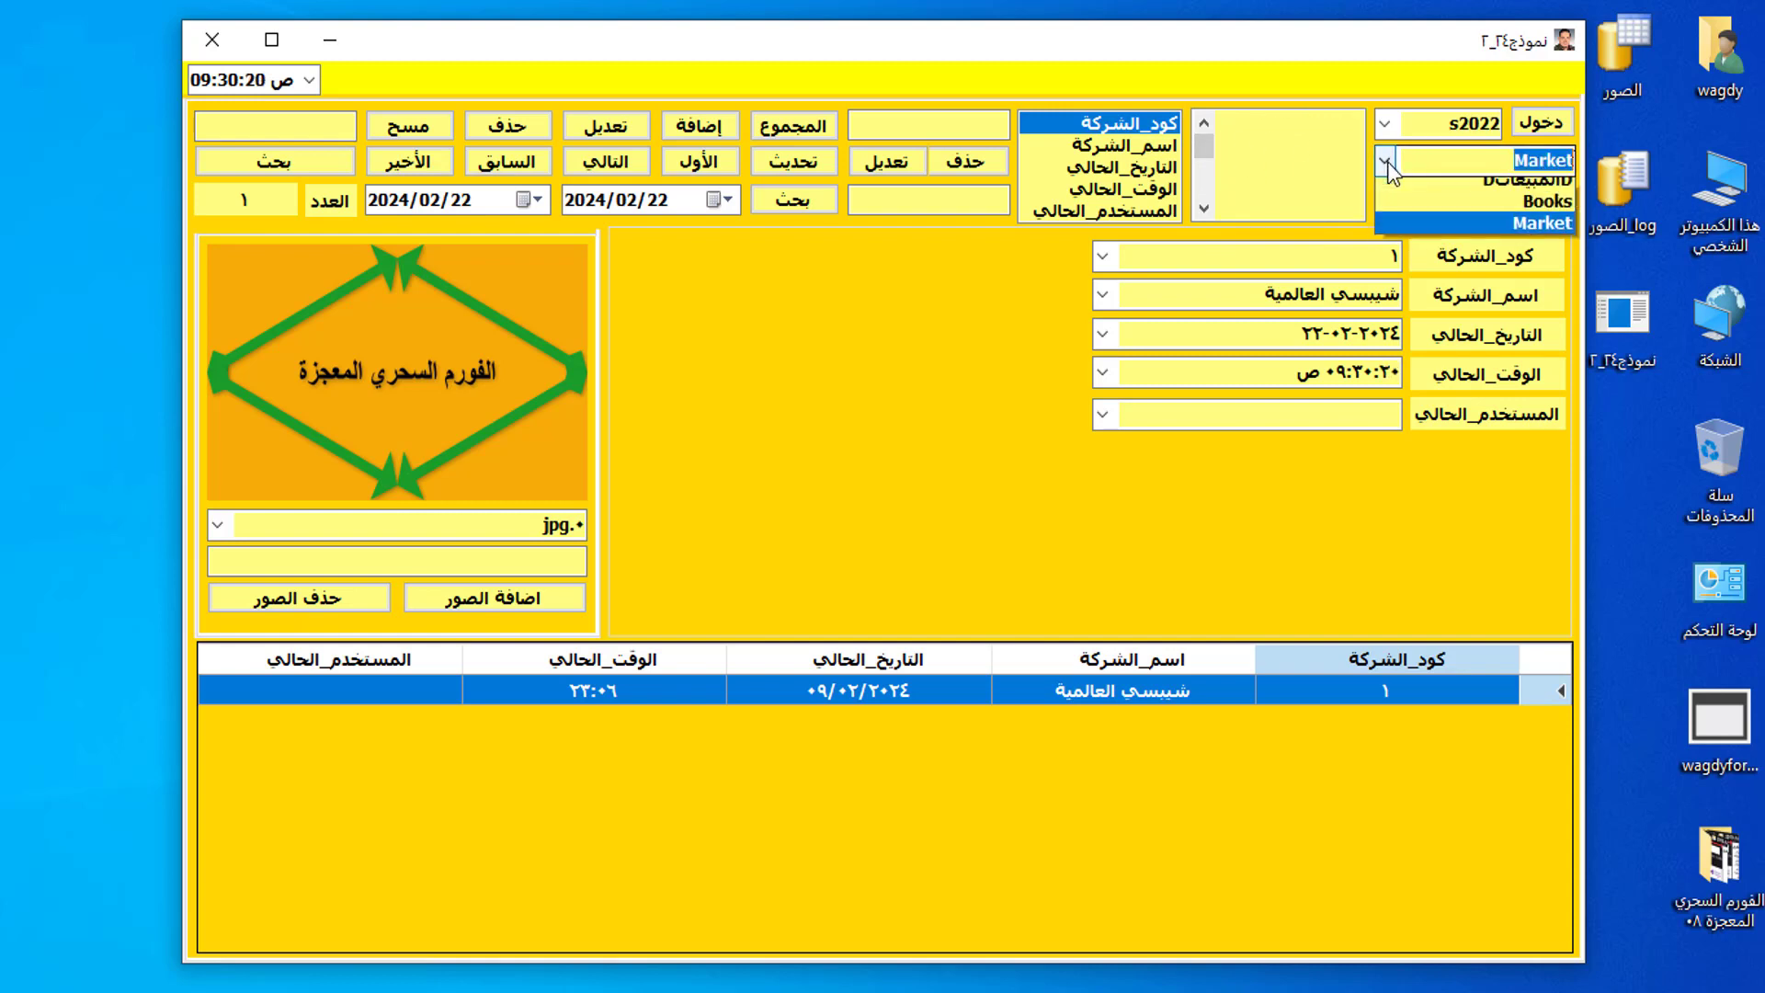
pyautogui.click(1439, 211)
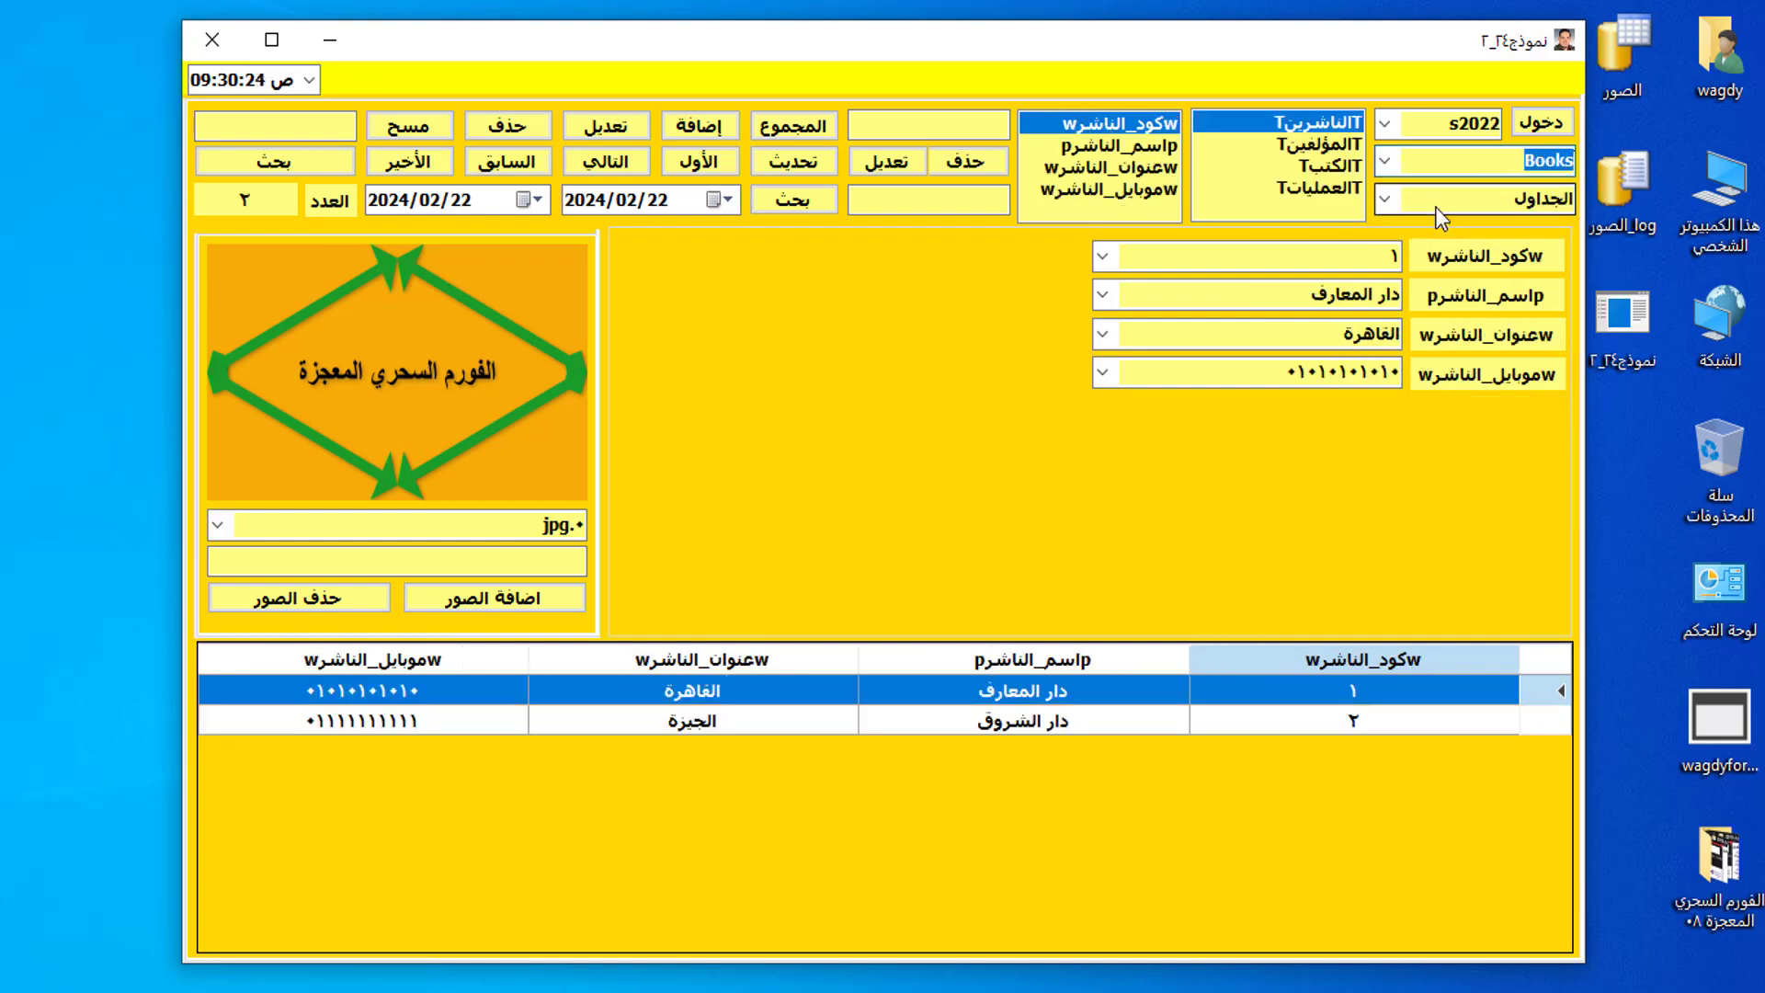
pyautogui.click(1306, 149)
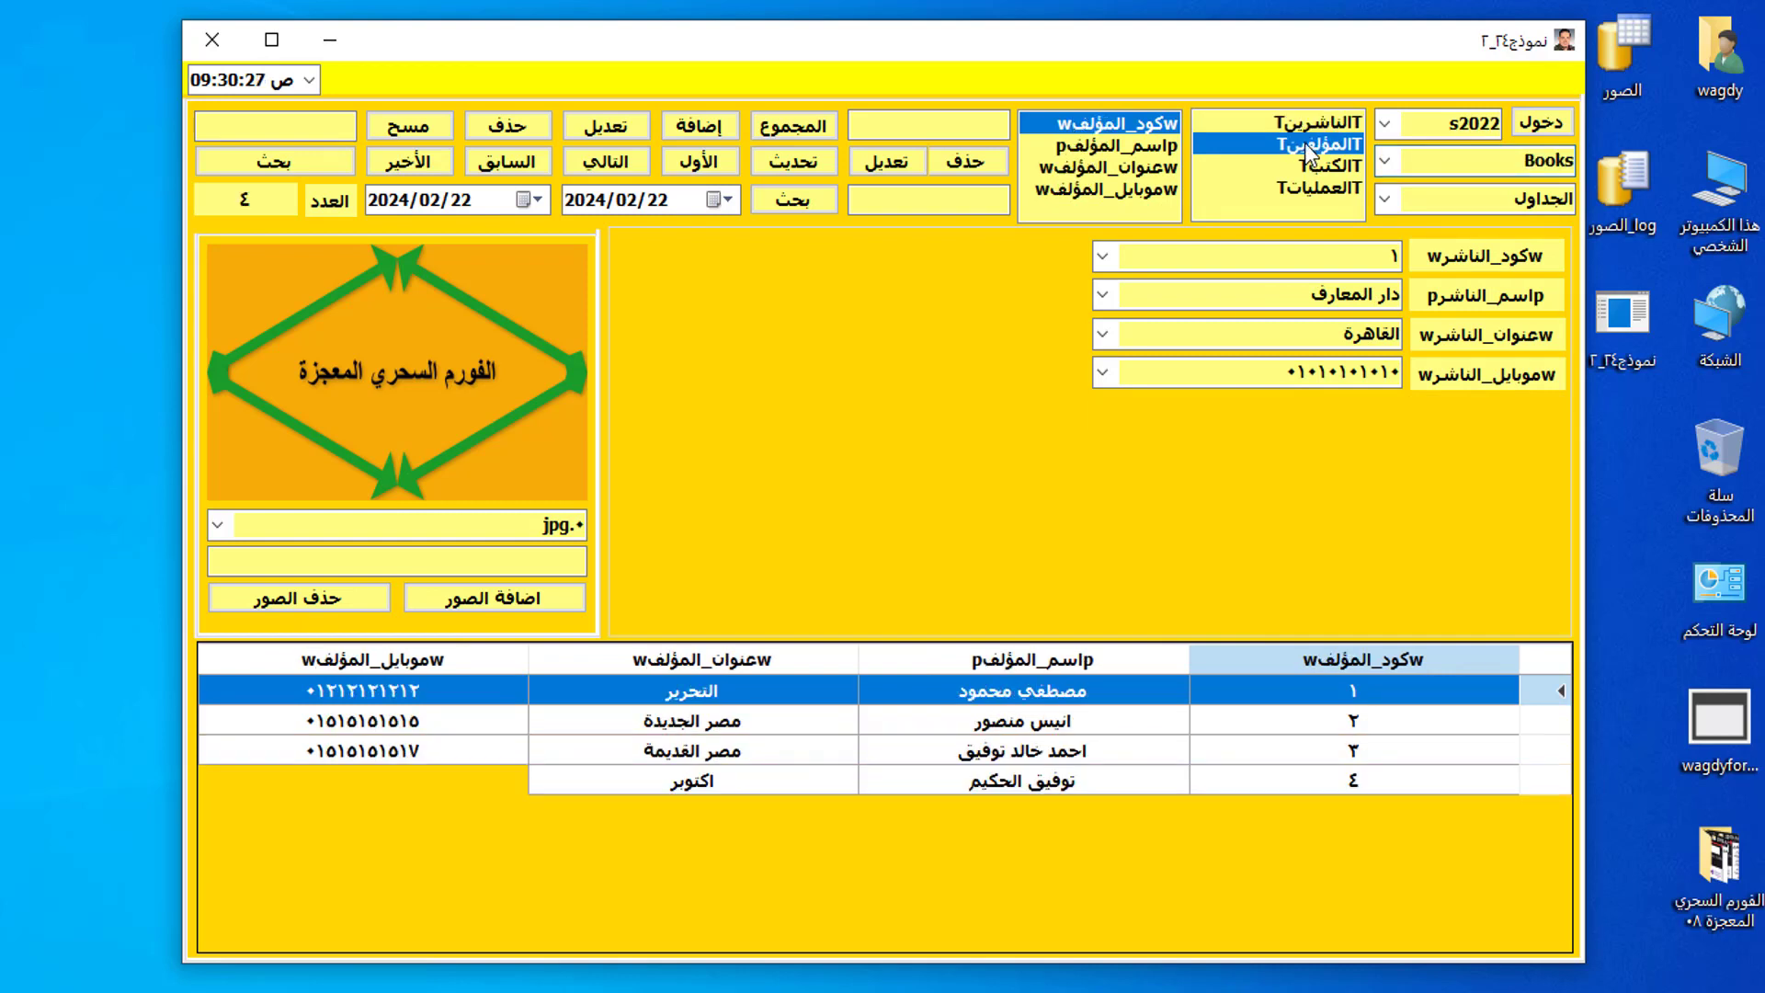
# Step: Display the الكتب table of the Books database, followed by its العمليات table
pyautogui.click(1313, 164)
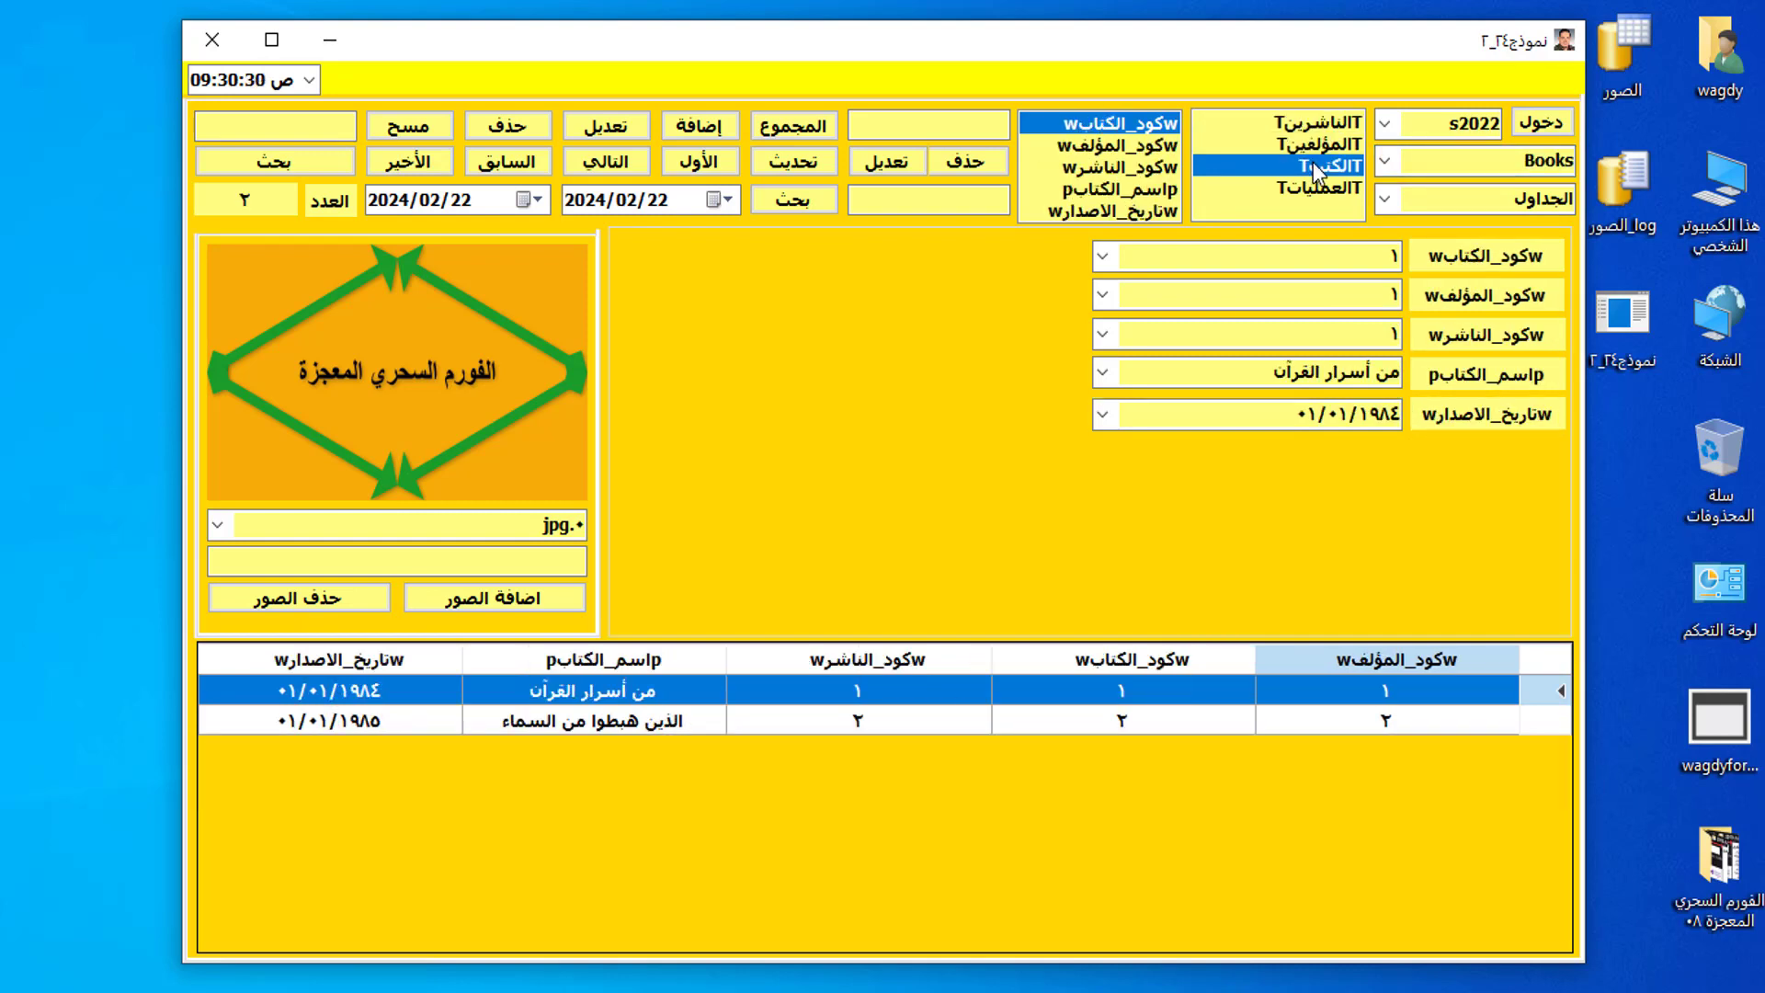
pyautogui.click(1306, 188)
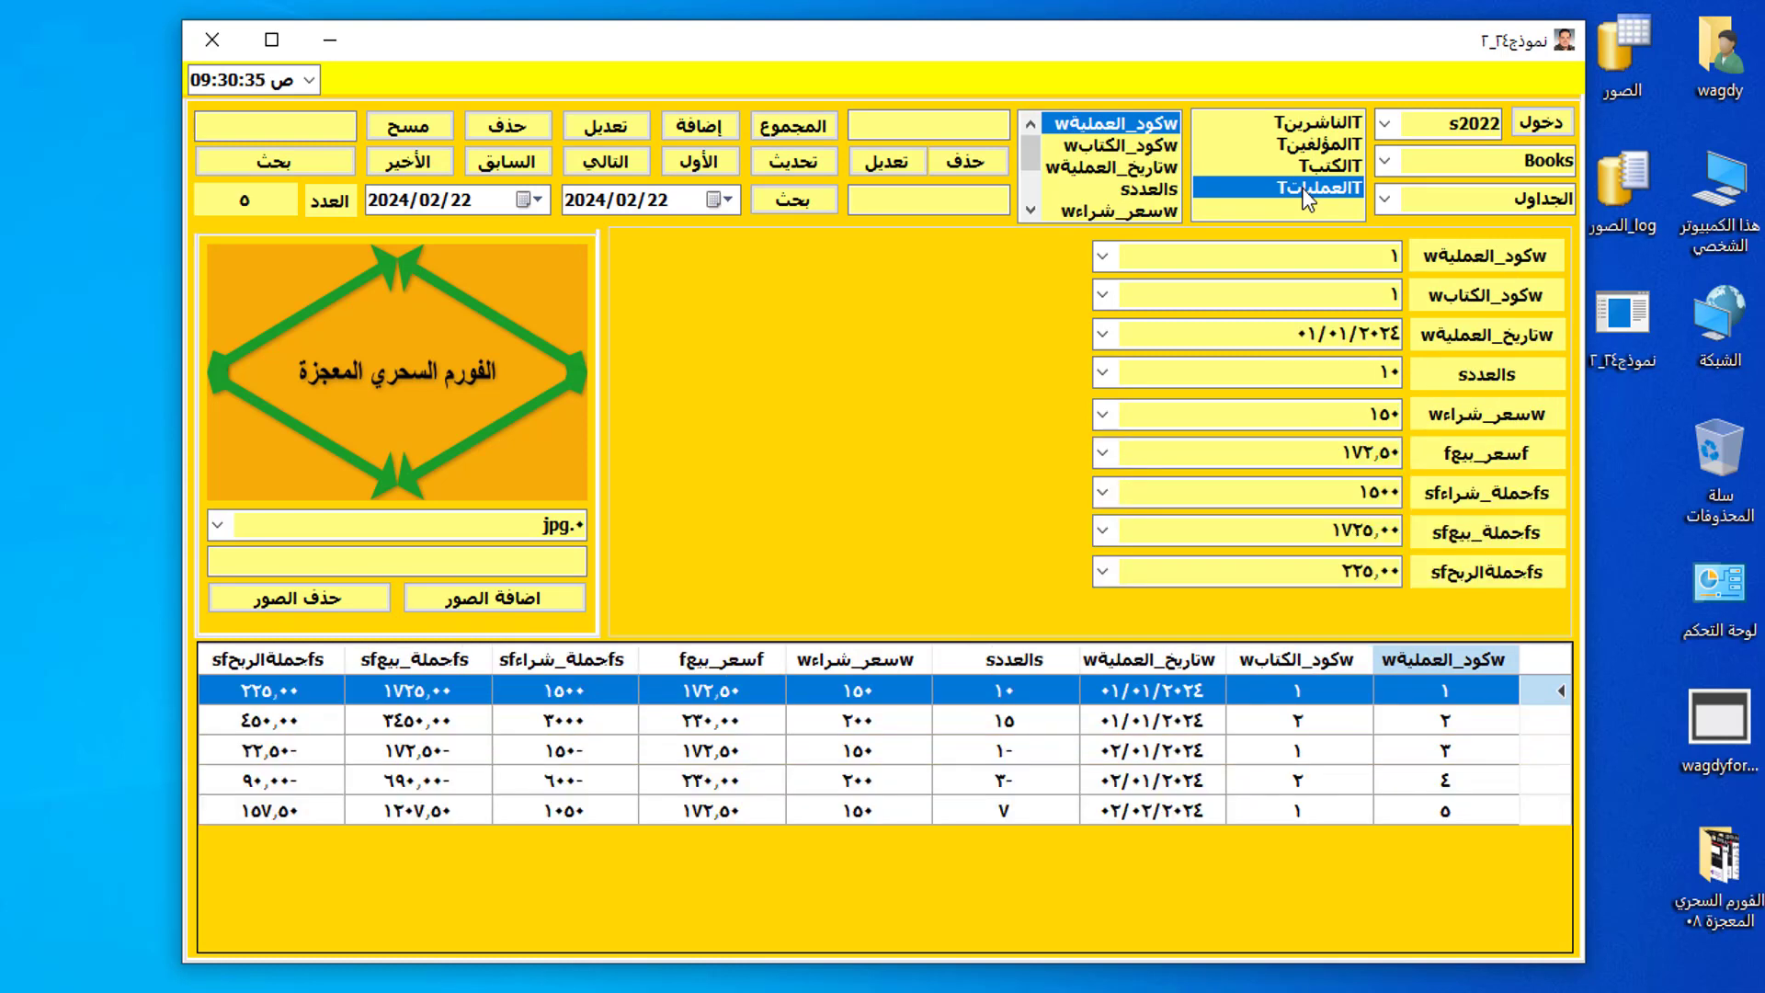
# Step: List the queries (الاستعلامات) of the Books database, display View_1 and View_2, and switch to its reports (التقارير)
pyautogui.click(1386, 198)
pyautogui.click(1429, 248)
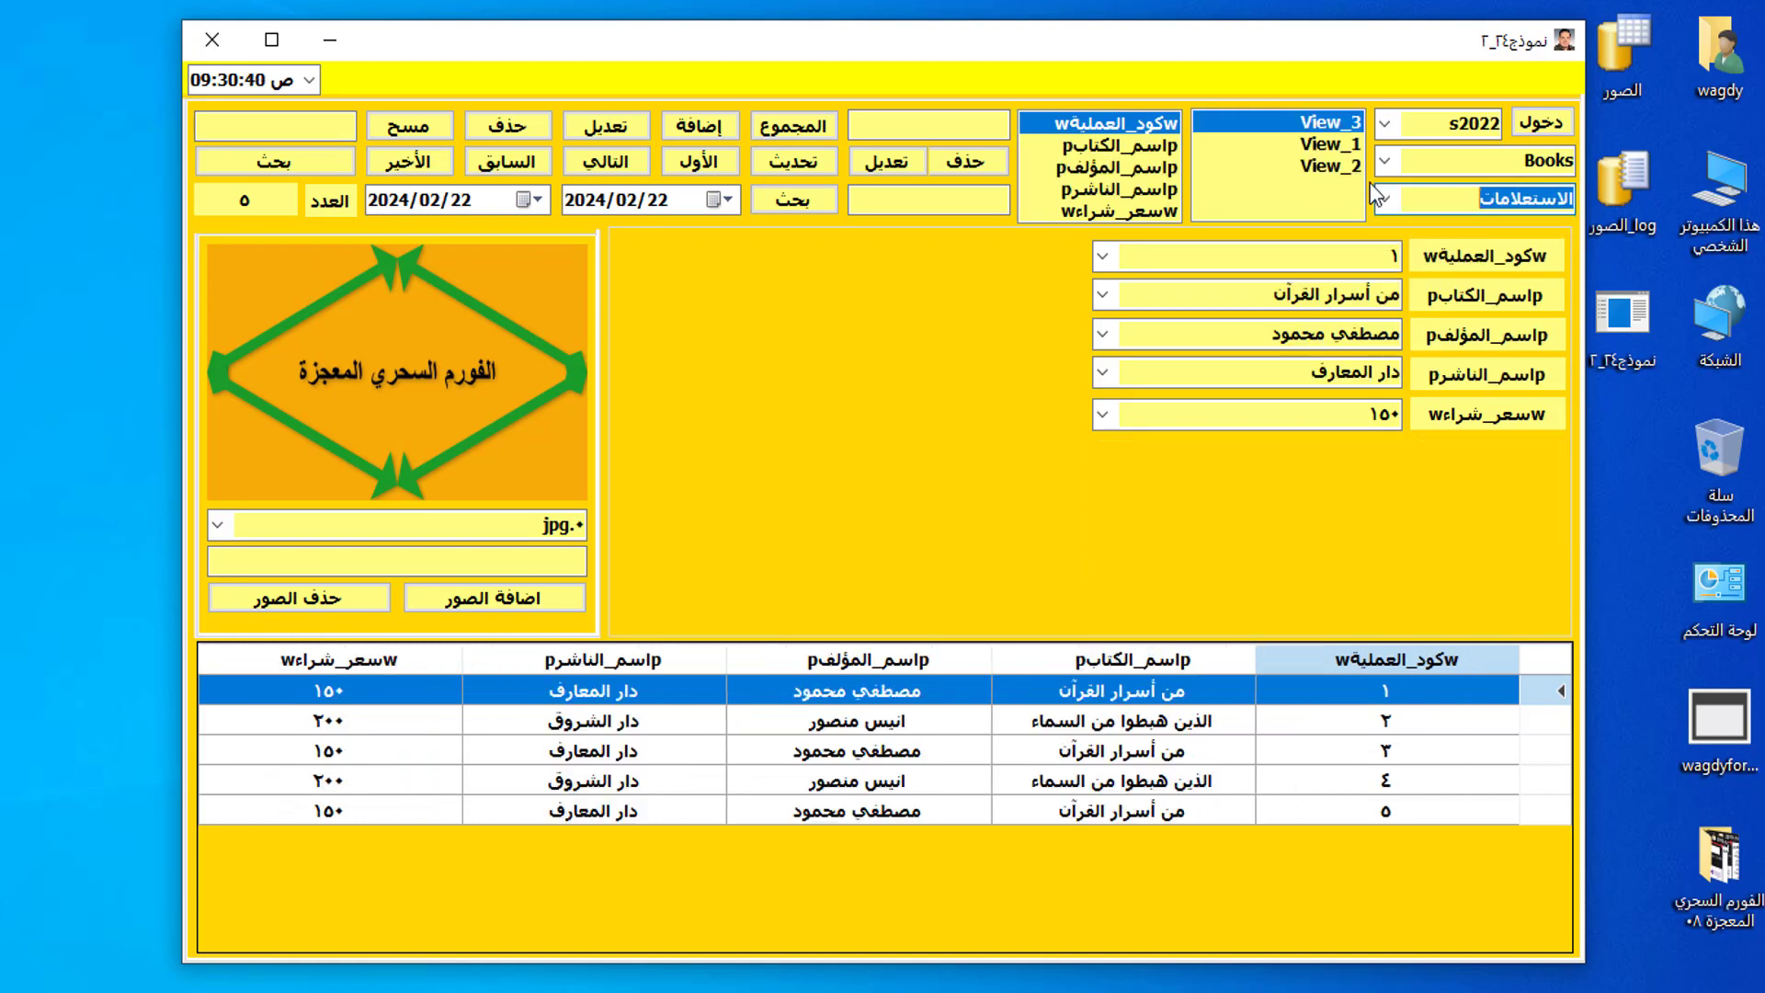
pyautogui.click(1325, 145)
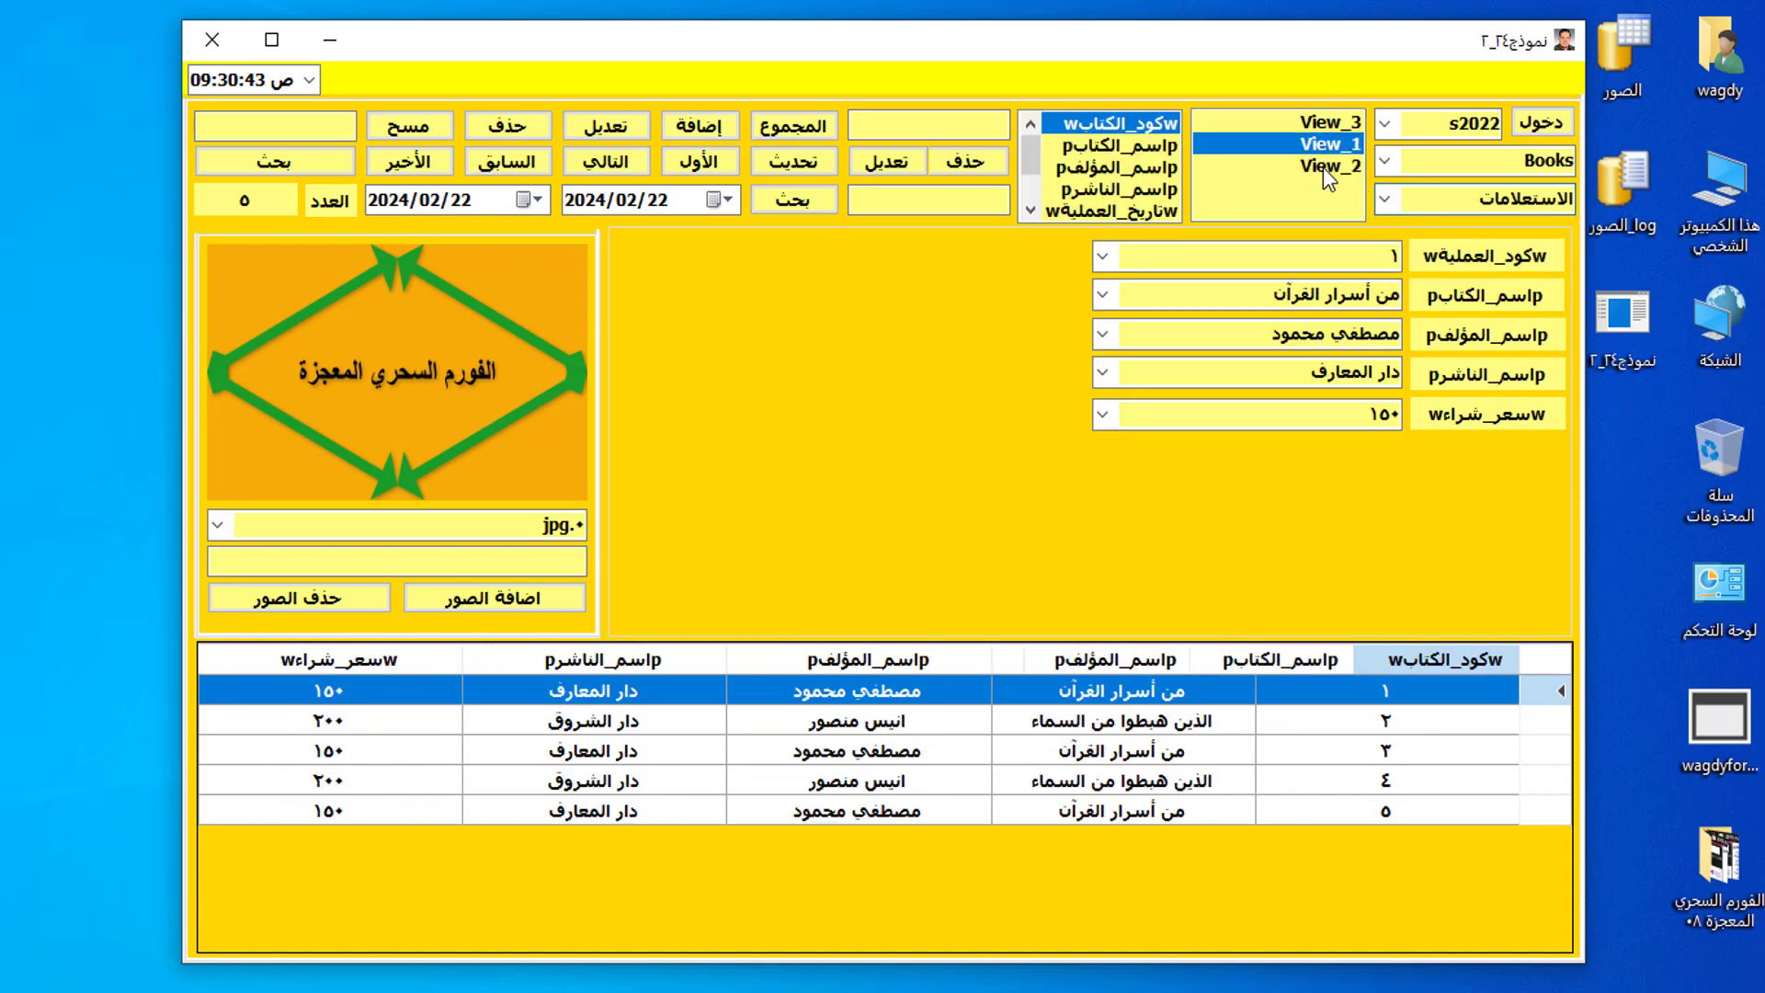
pyautogui.click(1324, 167)
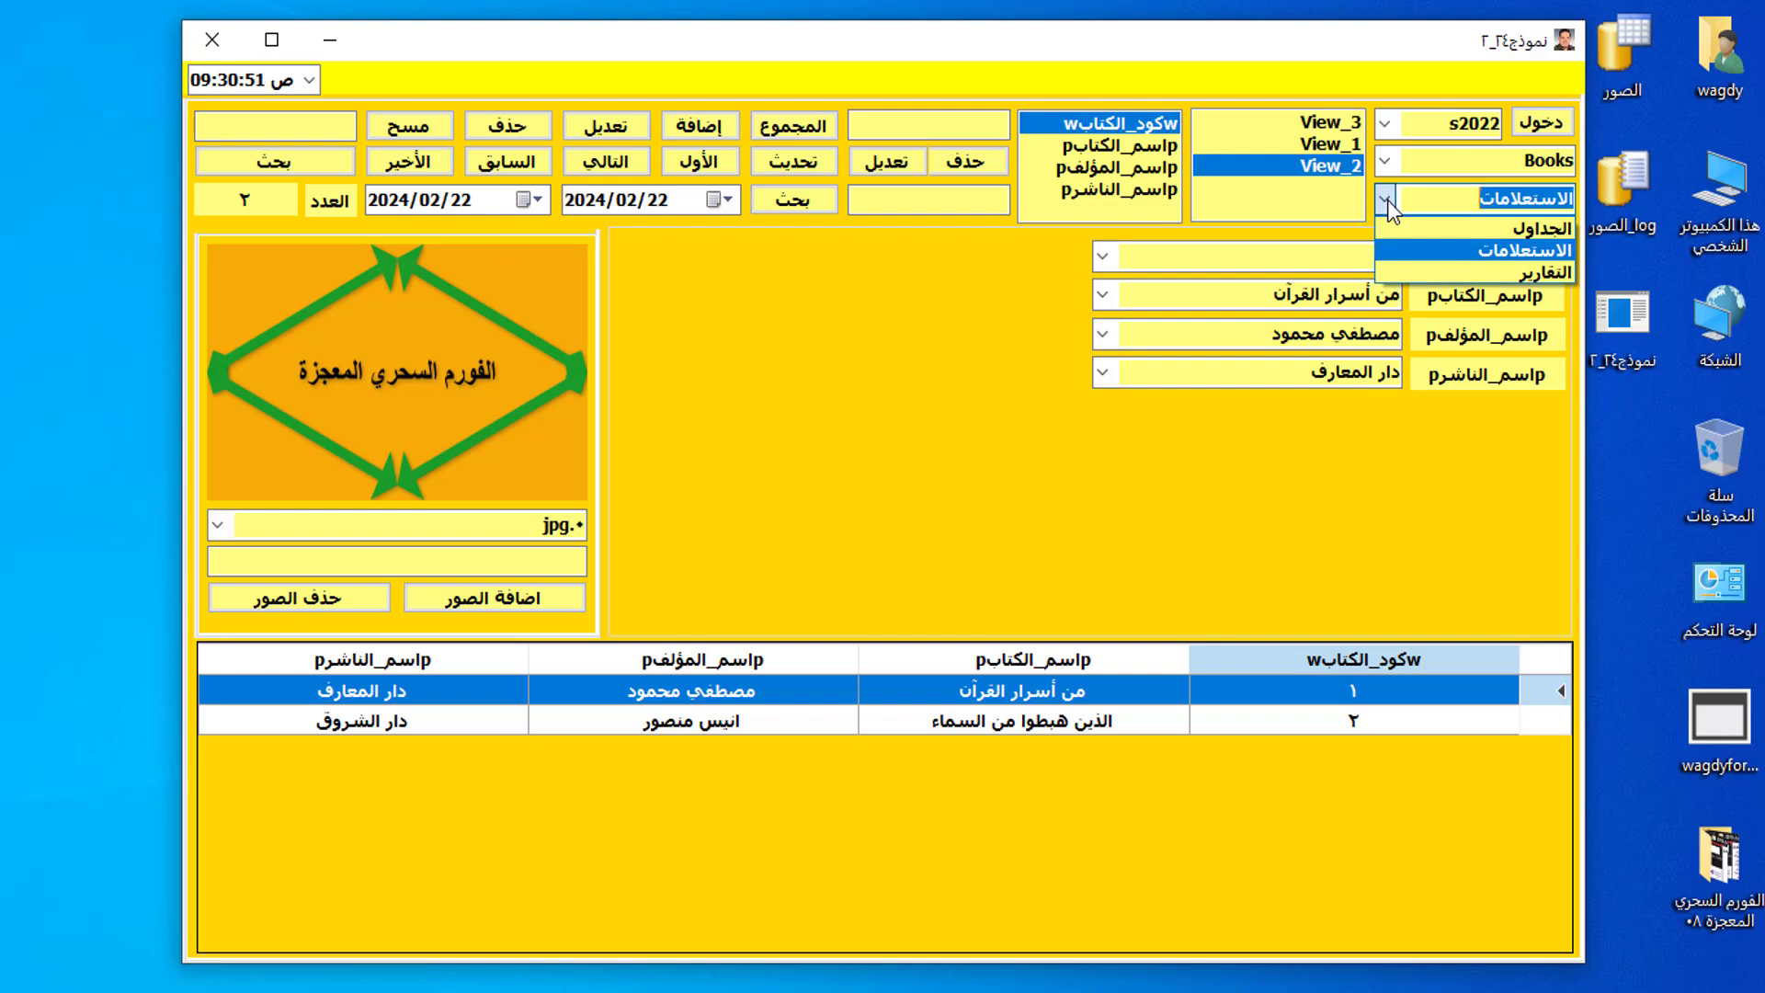
pyautogui.click(1499, 270)
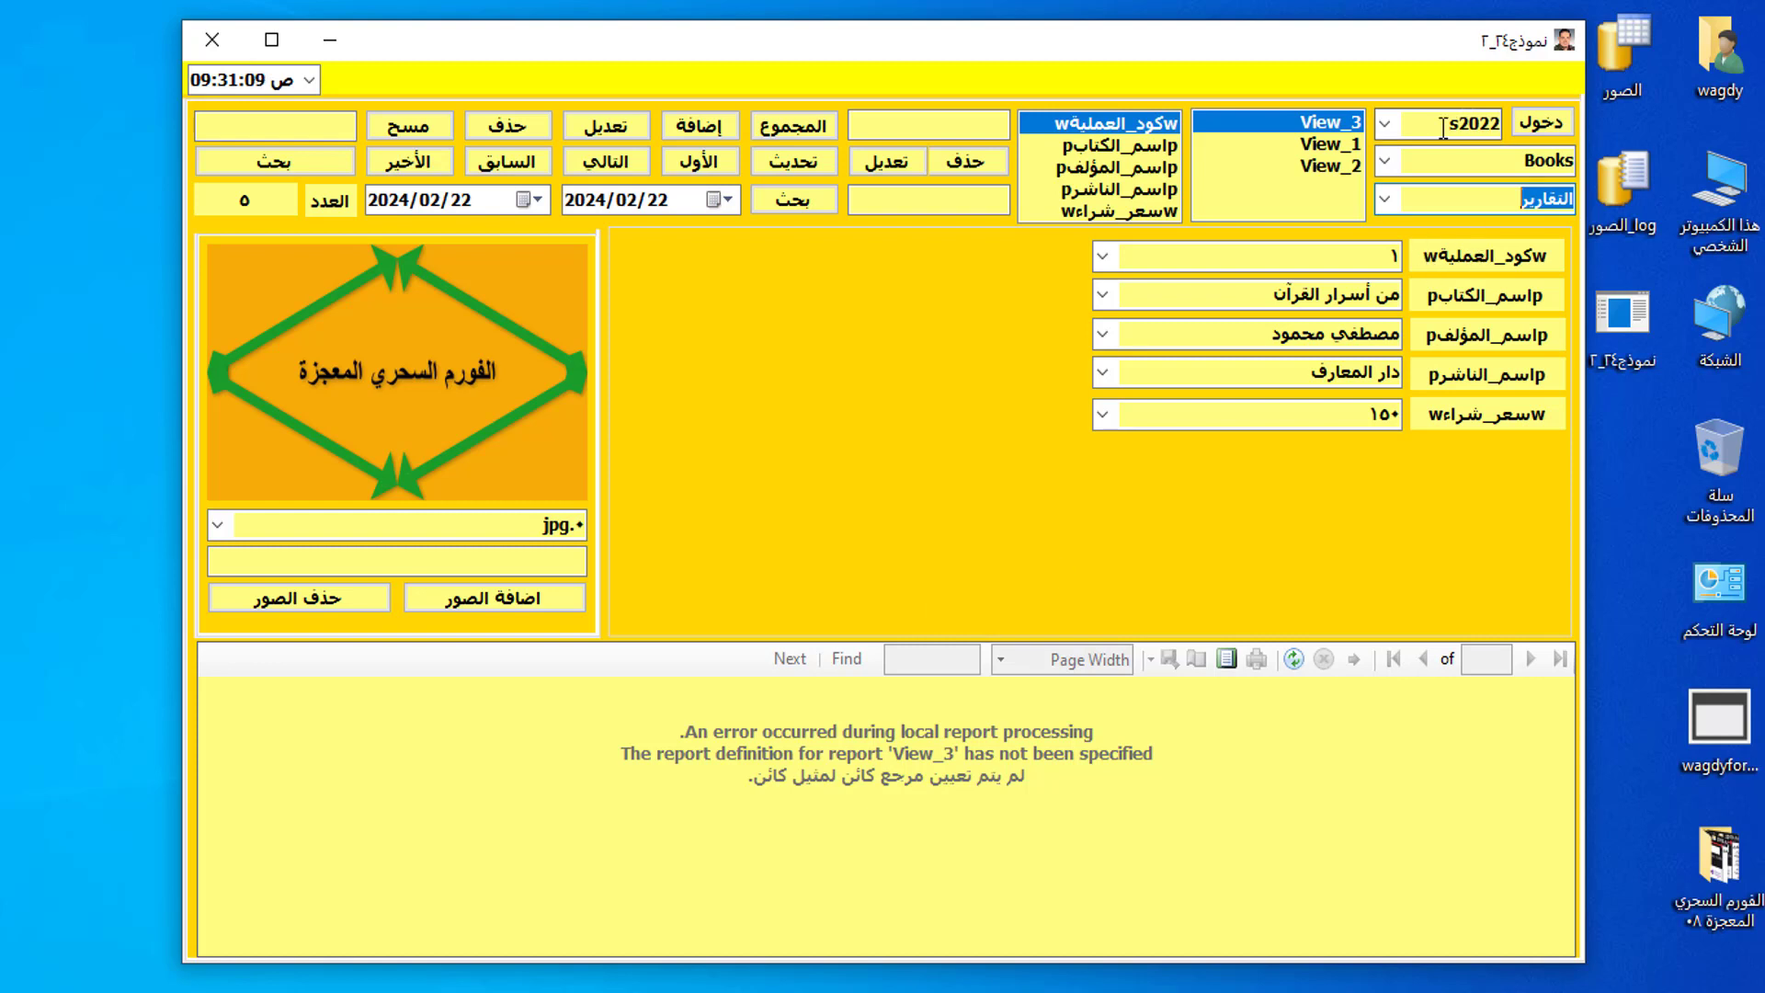
# Step: Switch the form to the s2023 server and select the عيادة_طبيب٢٥ database
pyautogui.click(1386, 129)
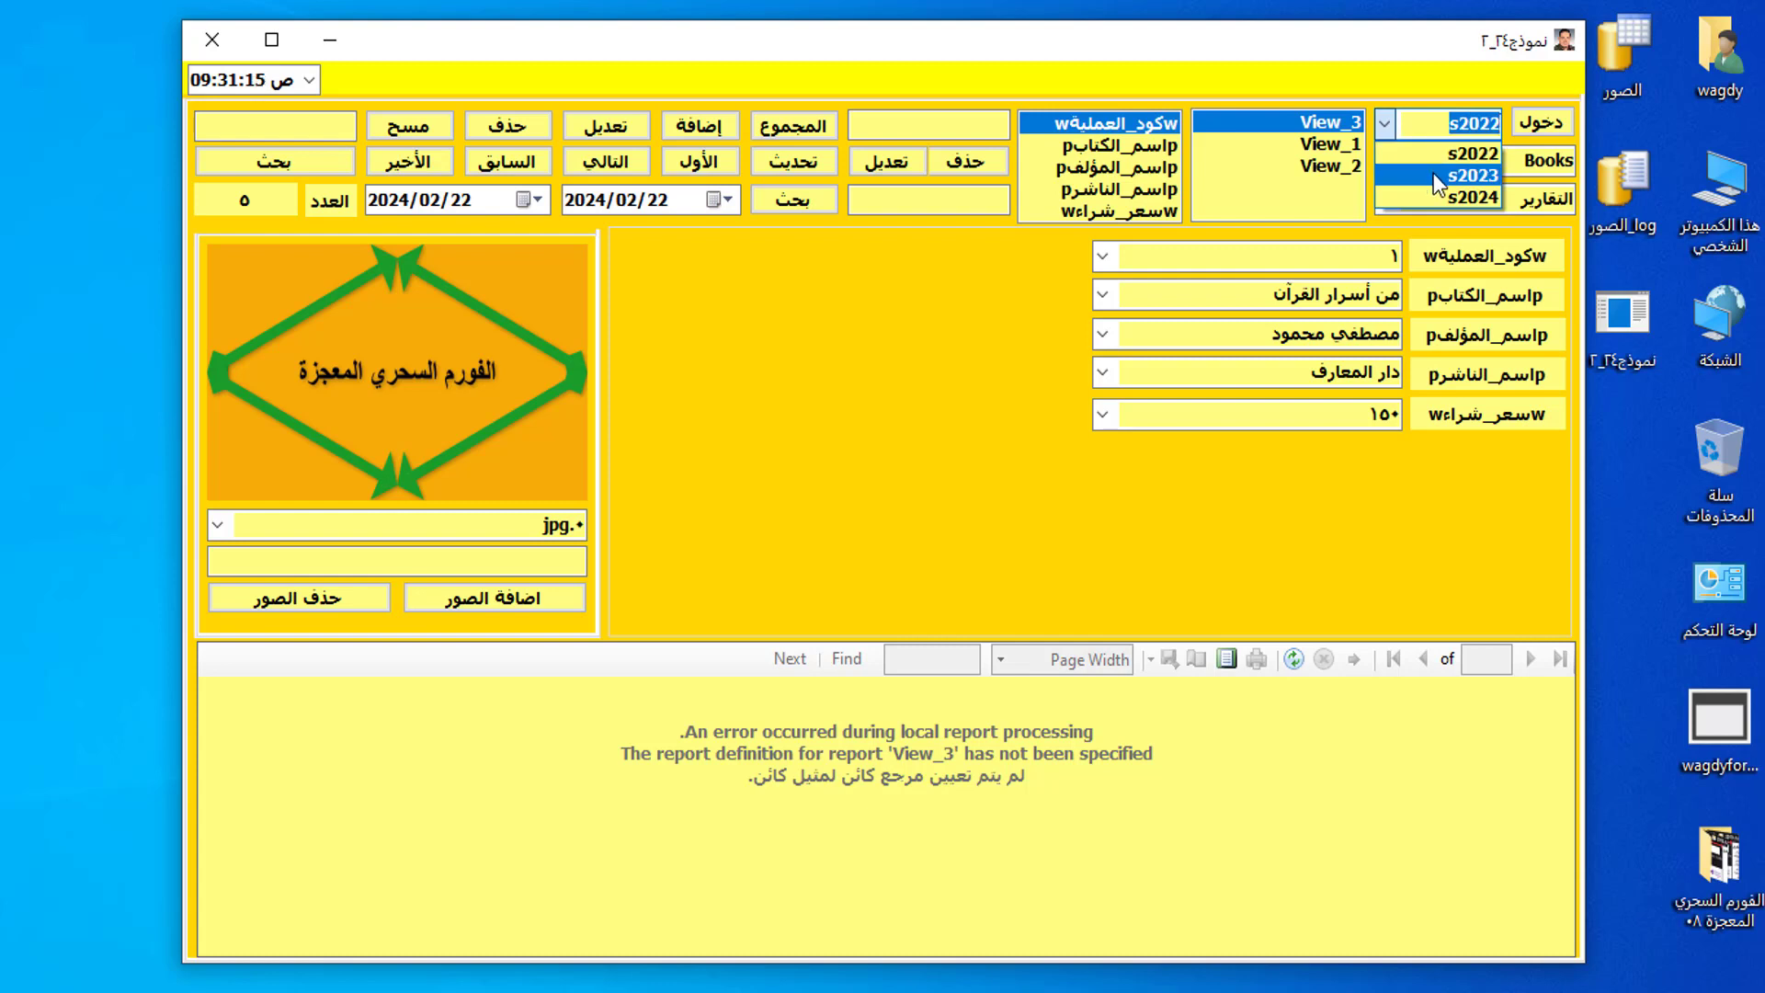
pyautogui.click(1432, 172)
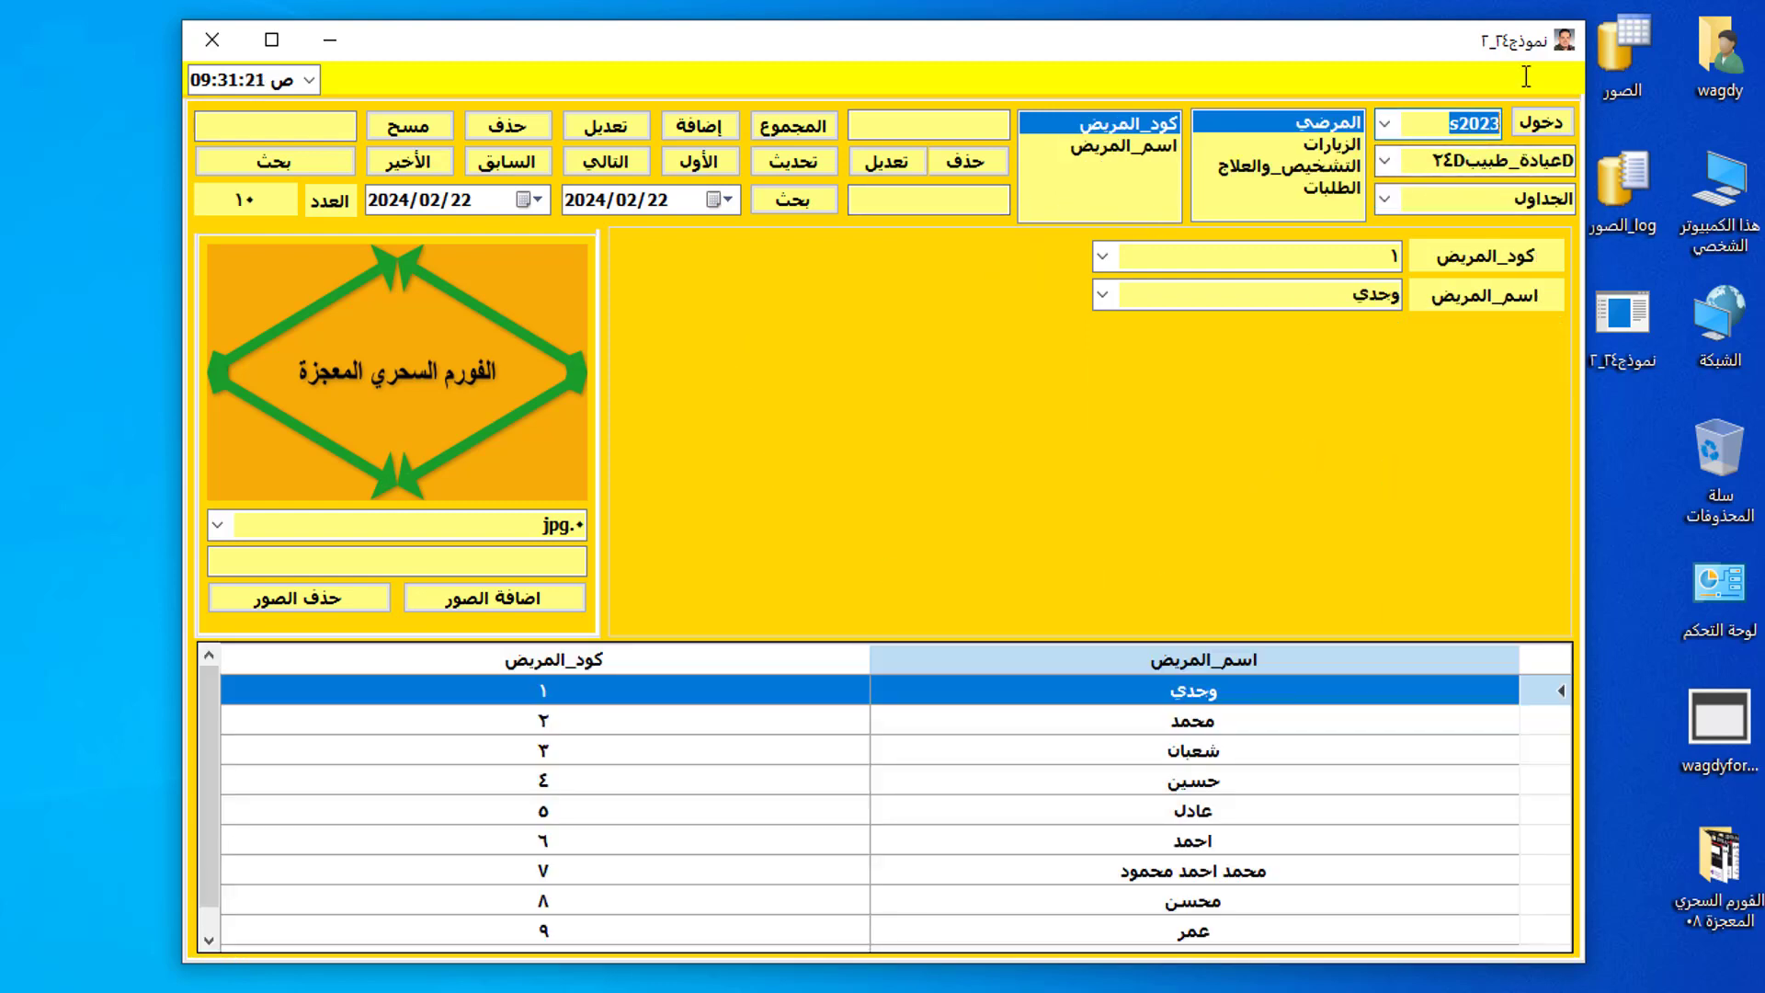
pyautogui.click(1390, 165)
pyautogui.click(1391, 167)
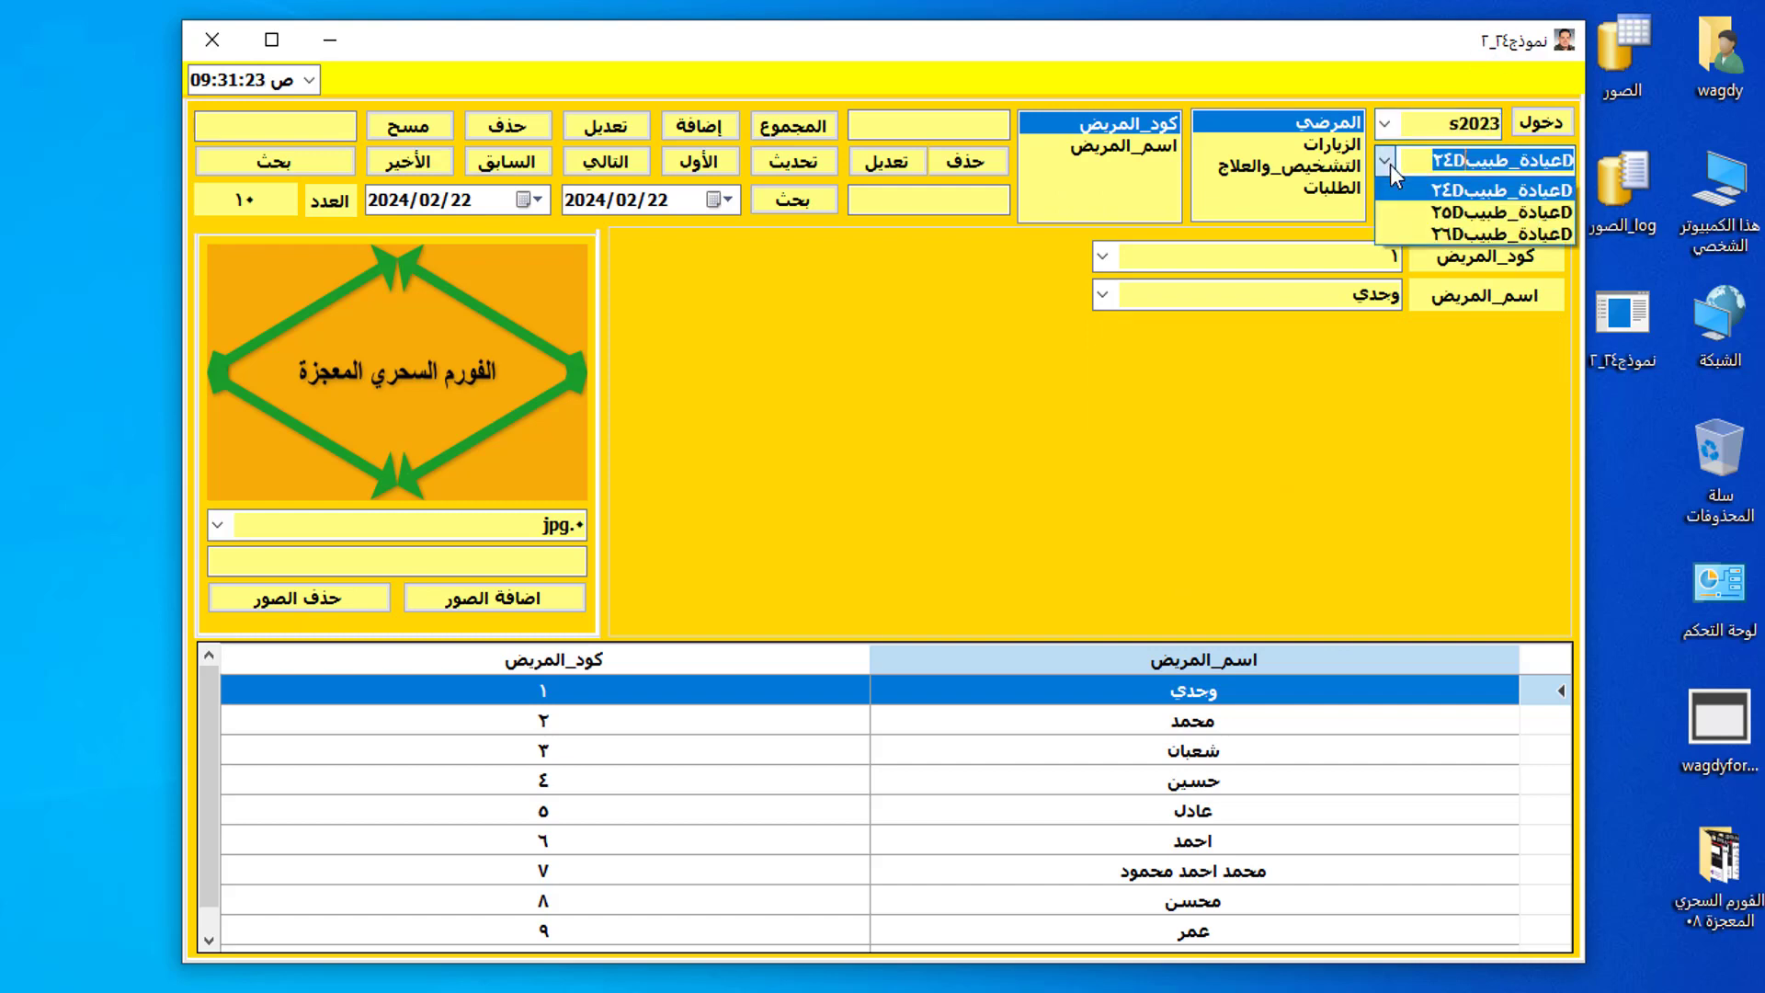
pyautogui.click(1449, 204)
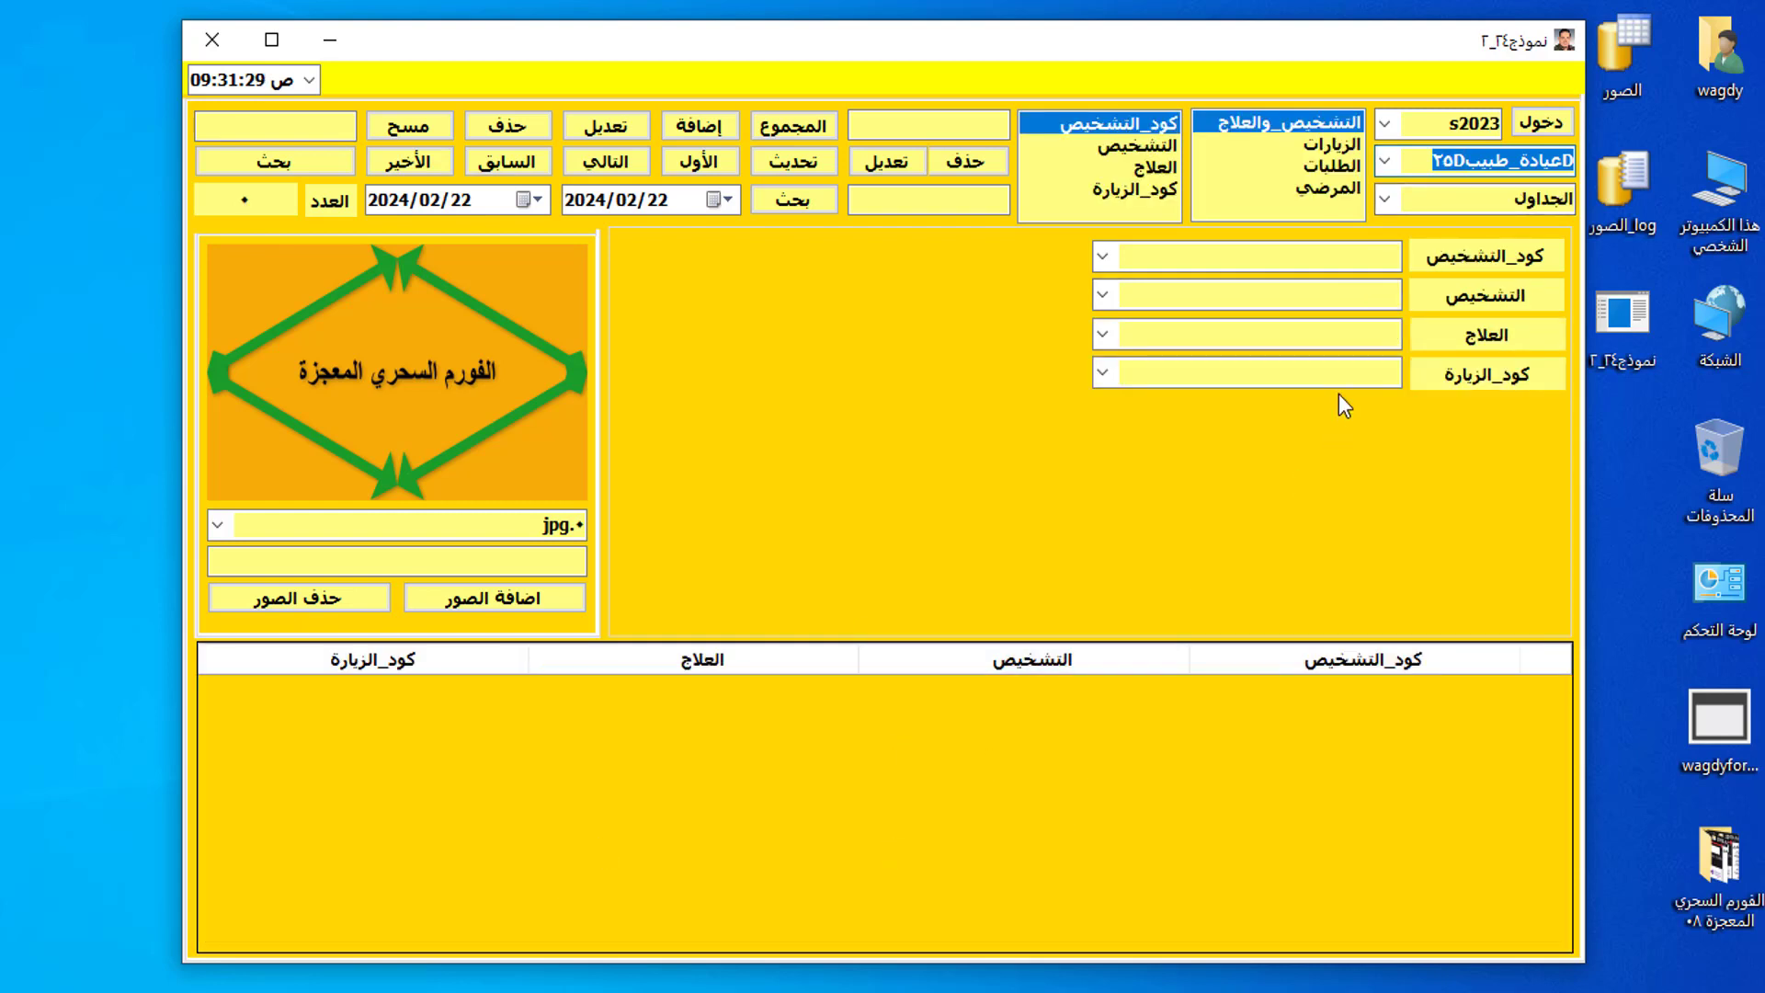
# Step: Show the queries (الاستعلامات) and the reports (التقارير) of the عيادة_طبيب٢٥ database, and close the form
pyautogui.click(1393, 204)
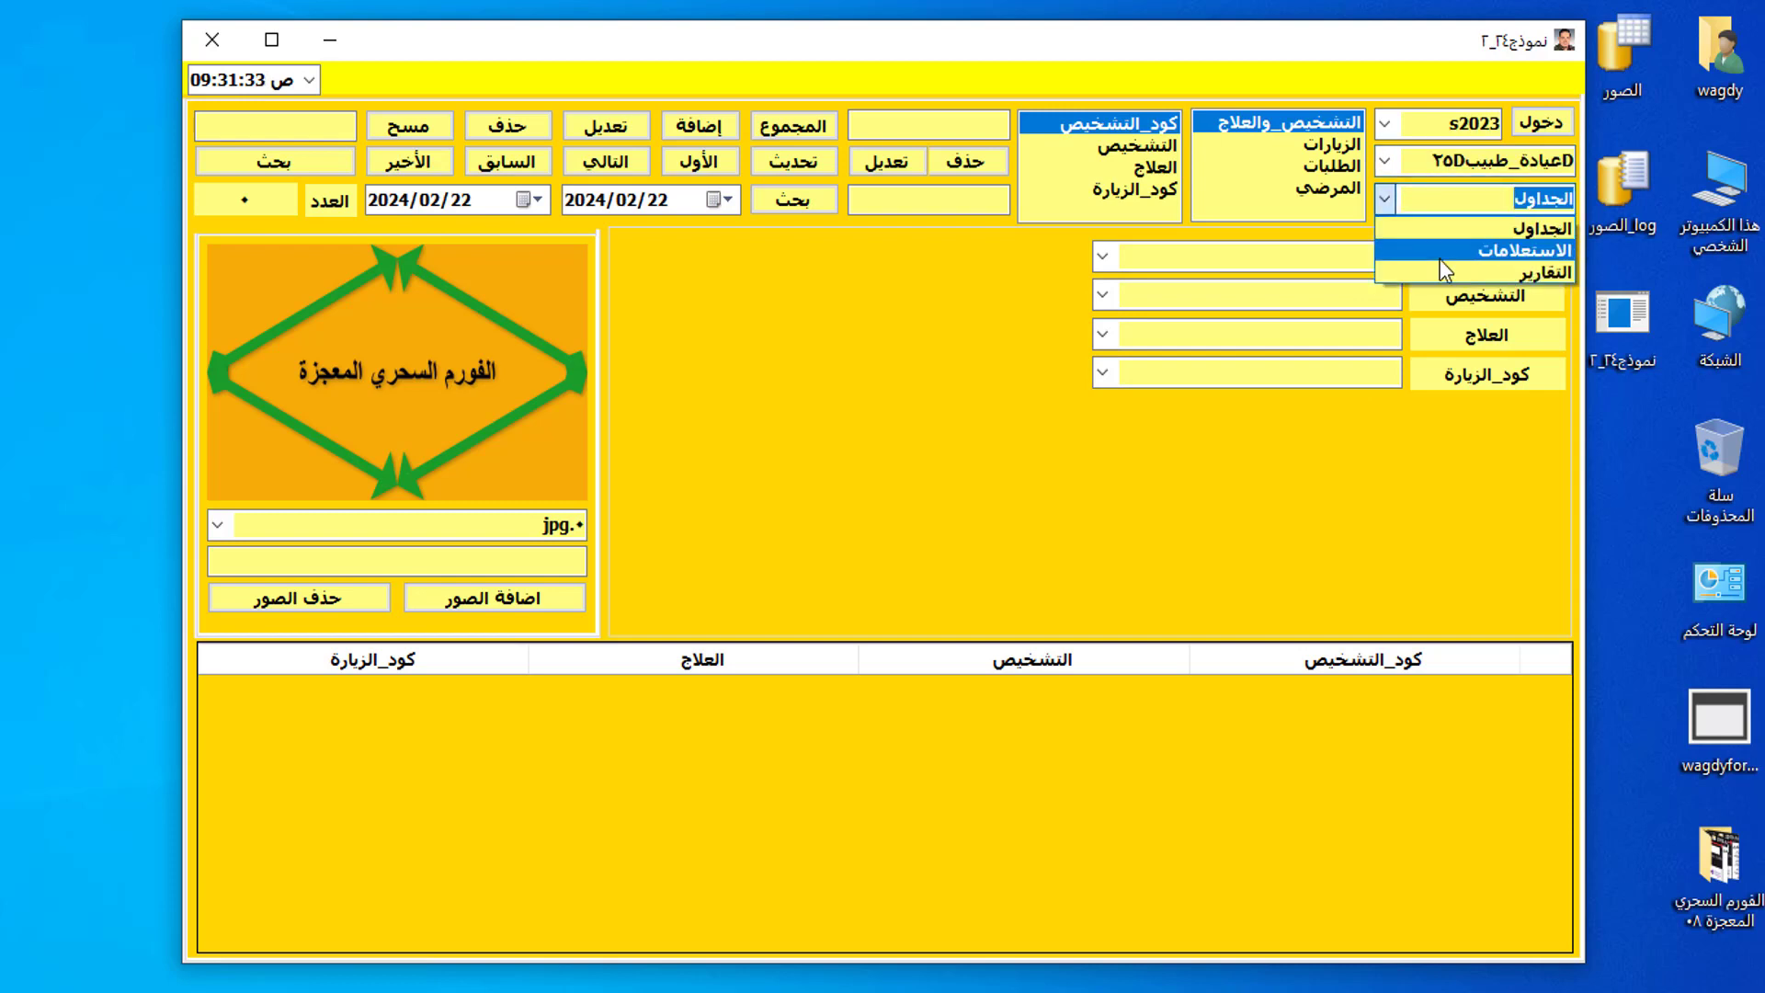
pyautogui.click(1440, 256)
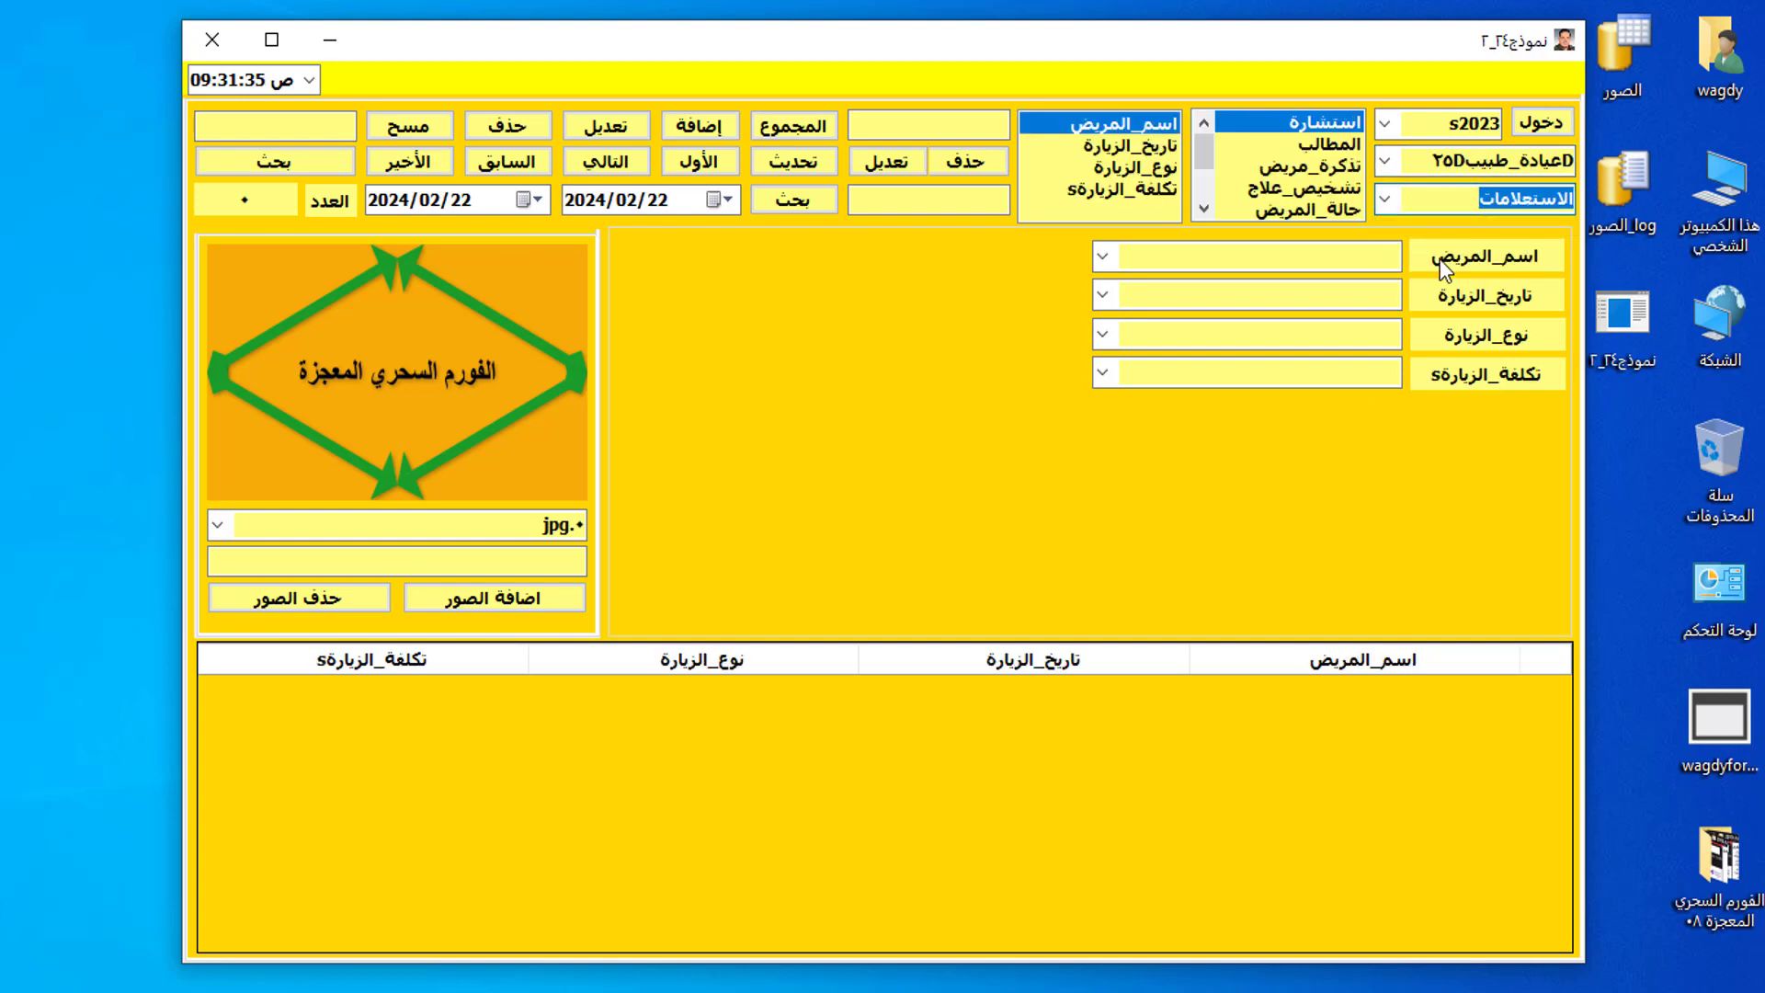
pyautogui.click(1385, 201)
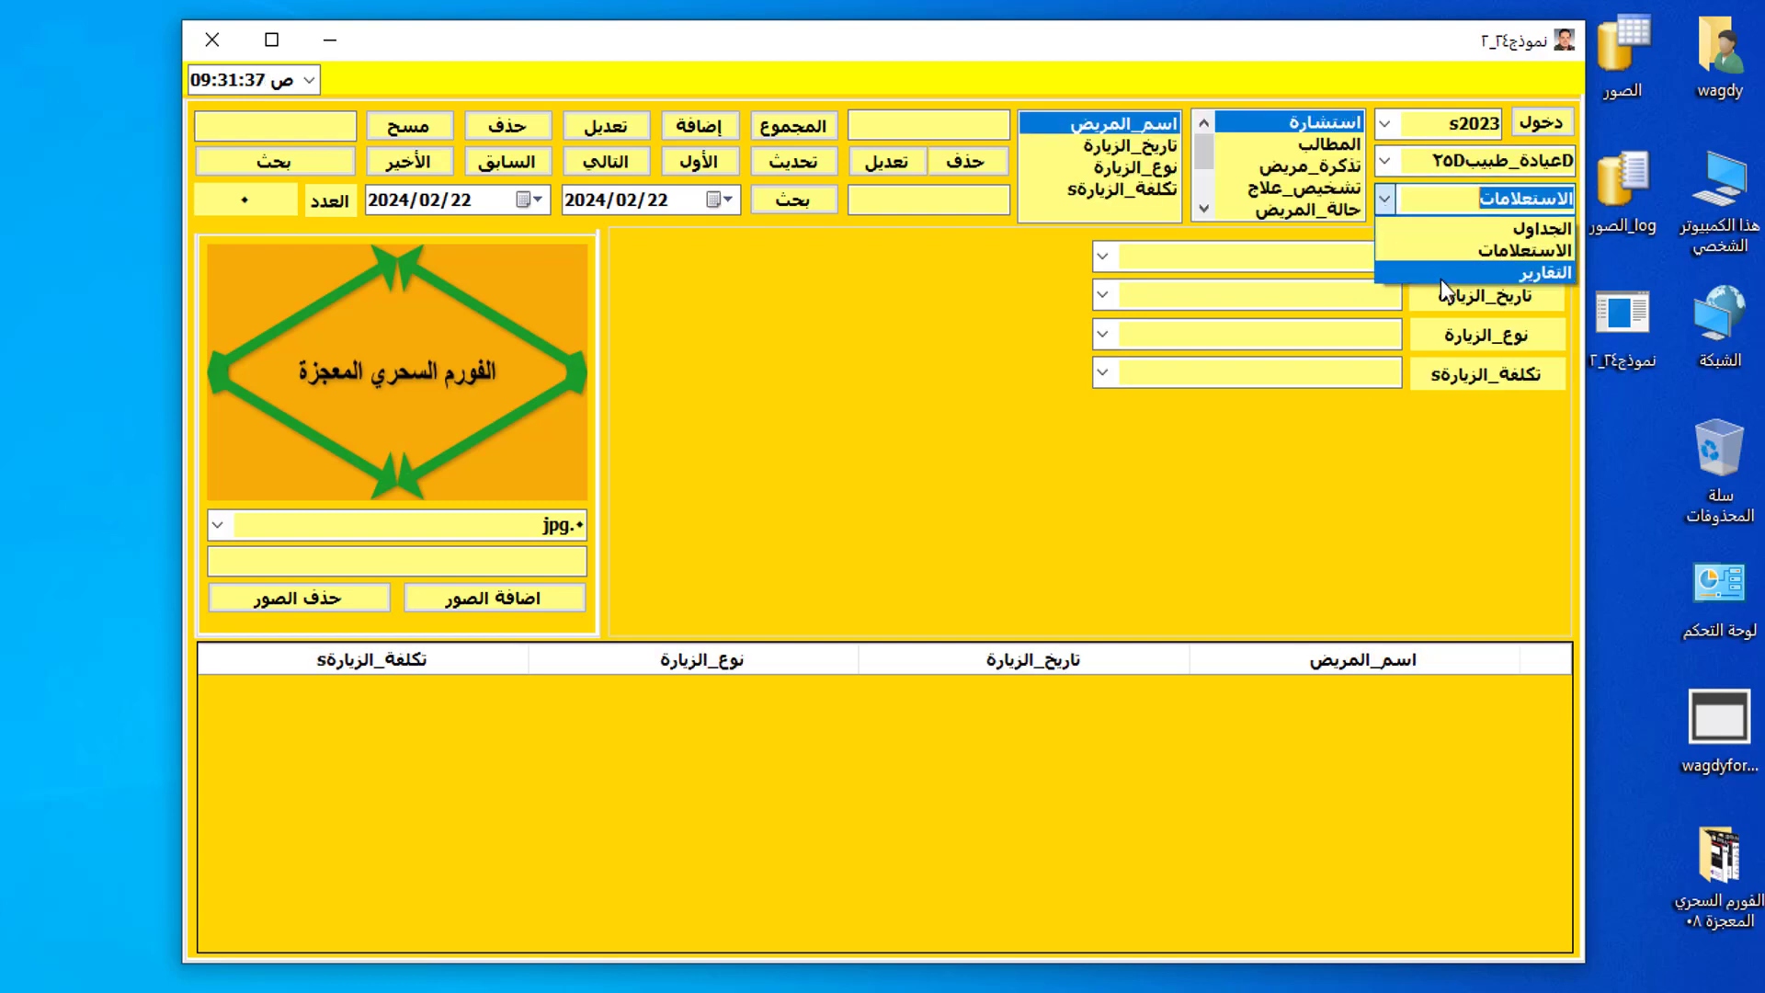
pyautogui.click(1442, 280)
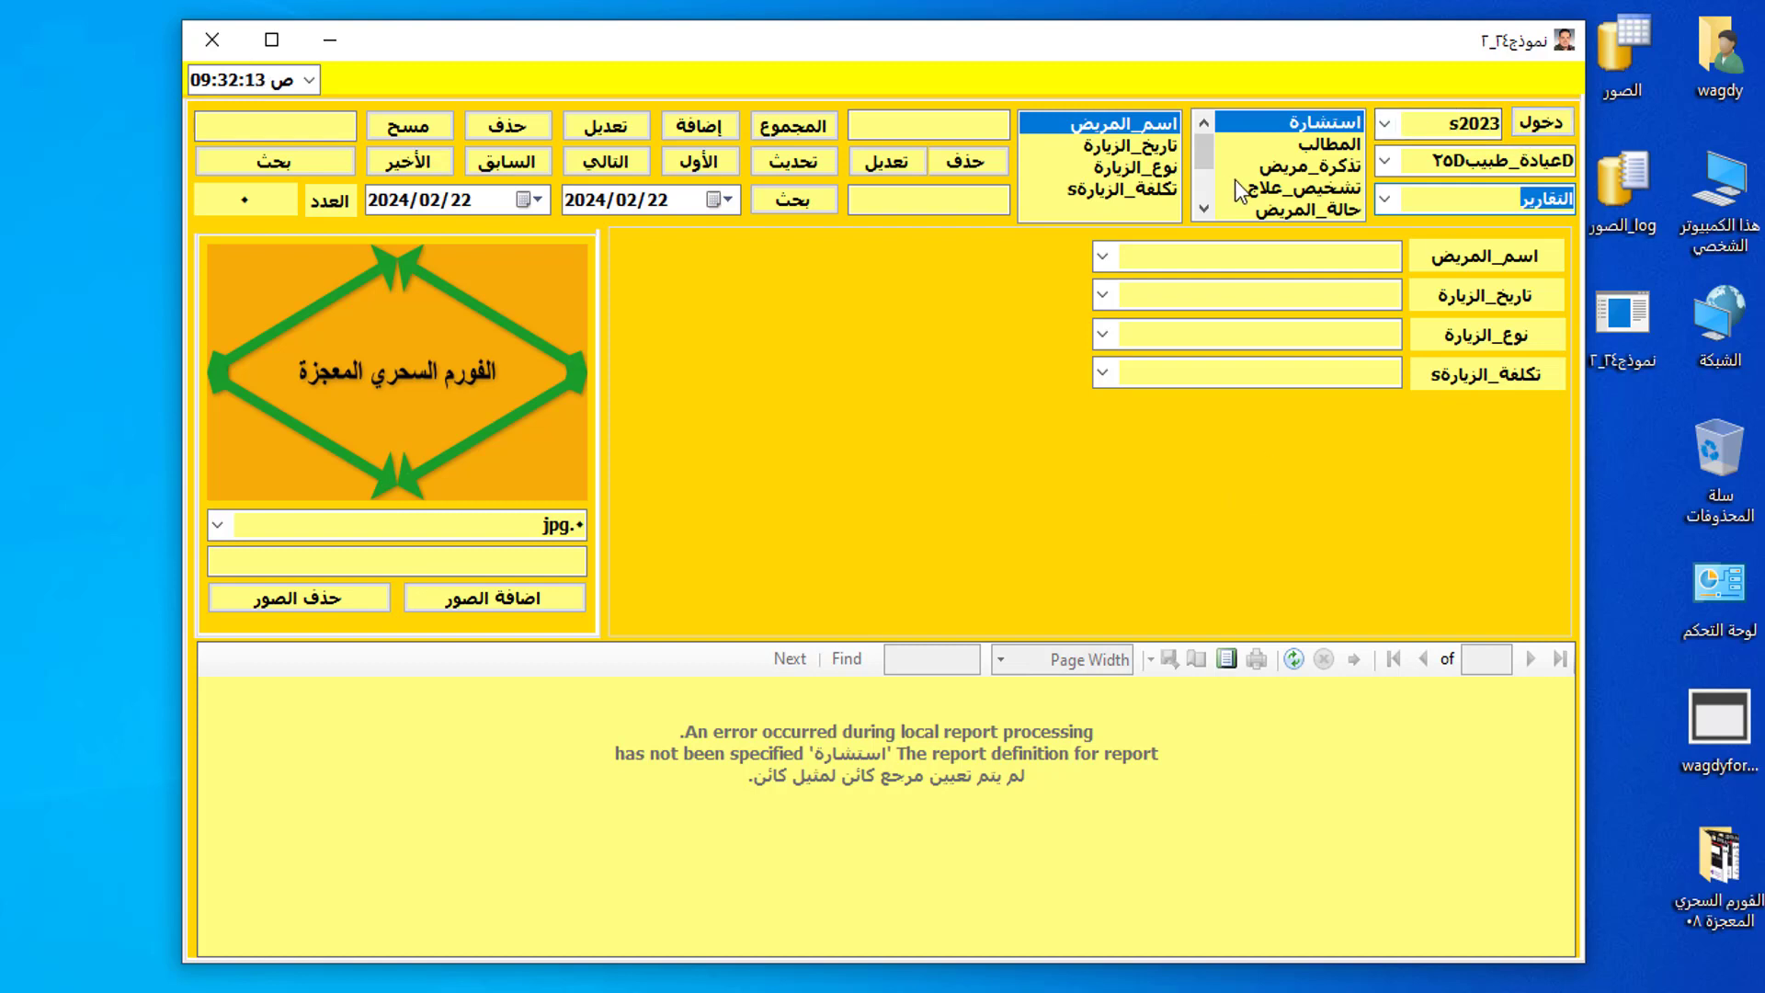
pyautogui.click(213, 41)
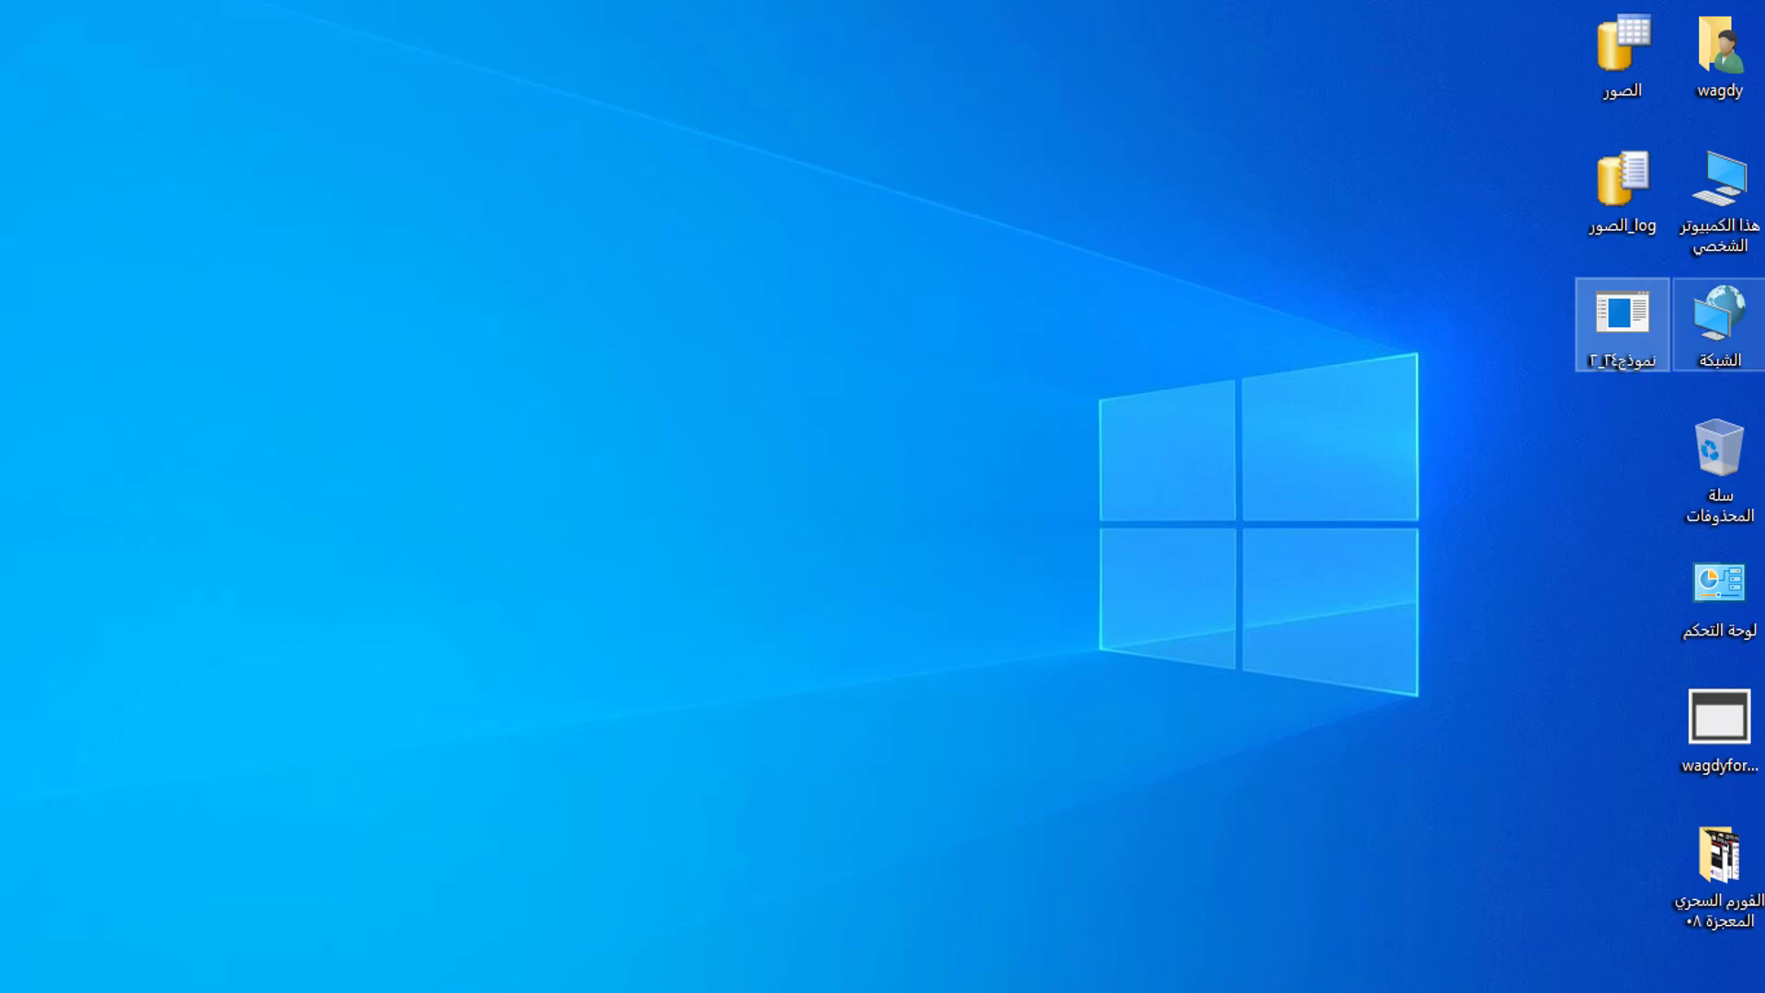
# Step: Open the Microsoft SQL Server folder inside Program Files on the C: drive
pyautogui.click(1712, 211)
pyautogui.doubleClick(1712, 212)
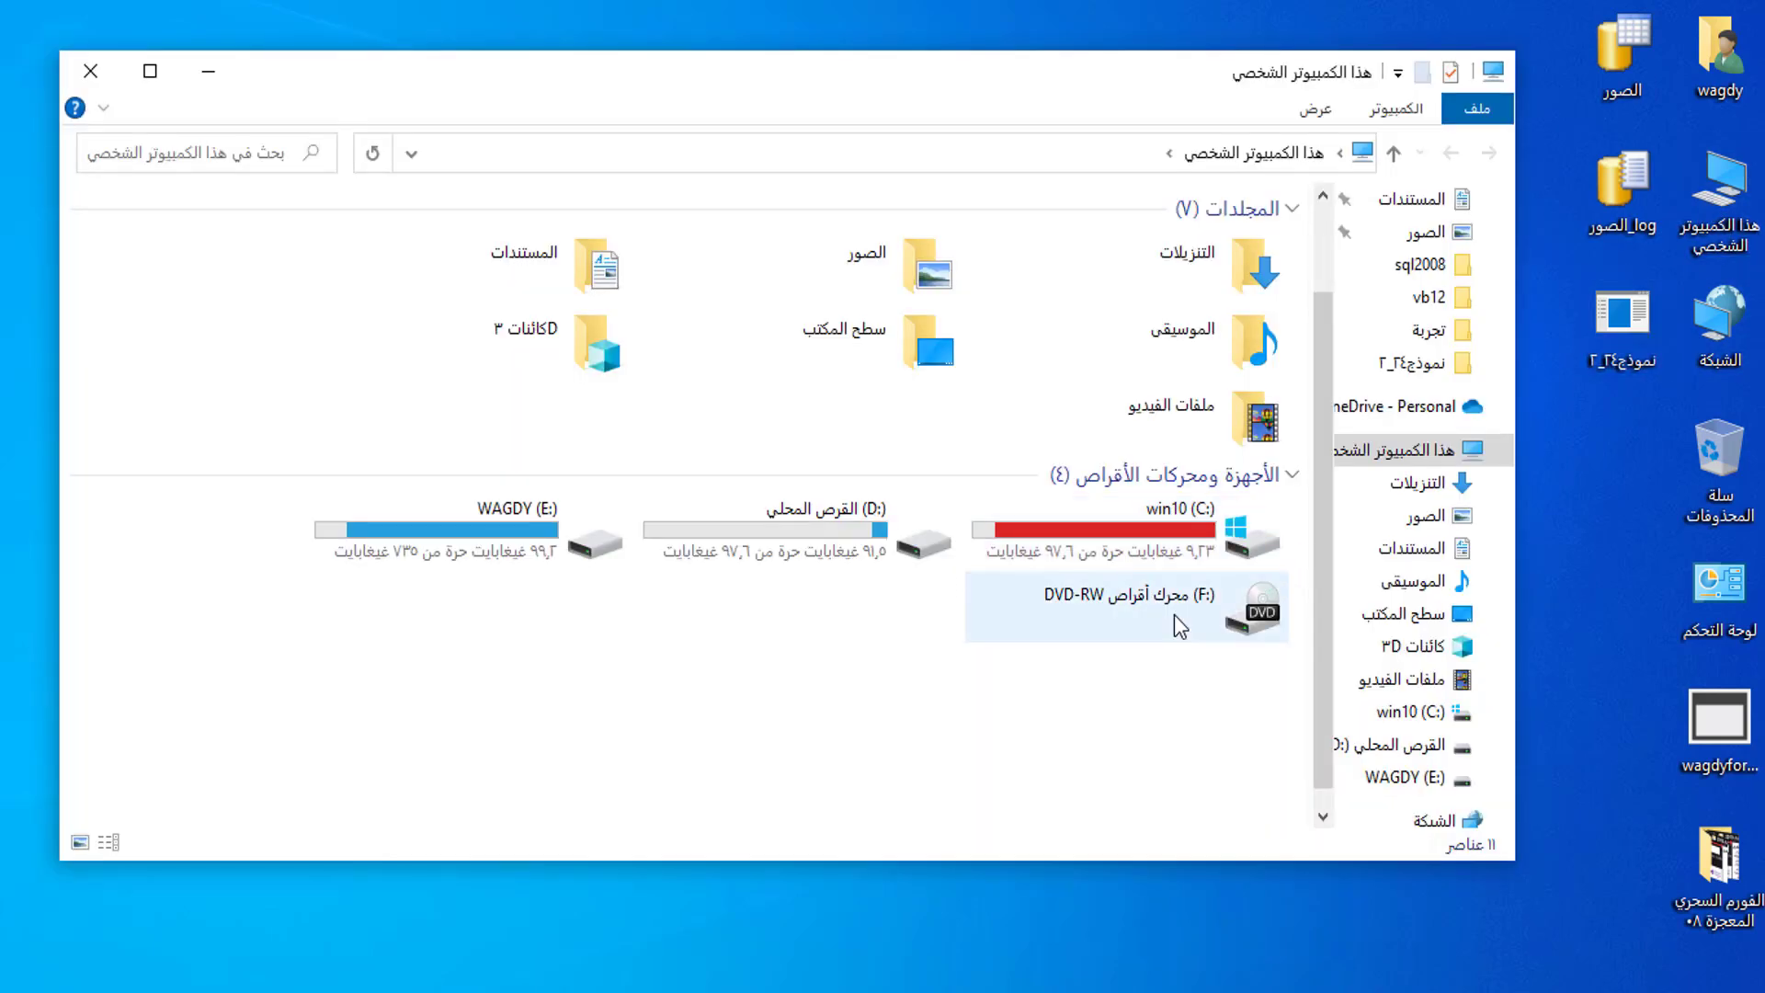
pyautogui.click(1135, 529)
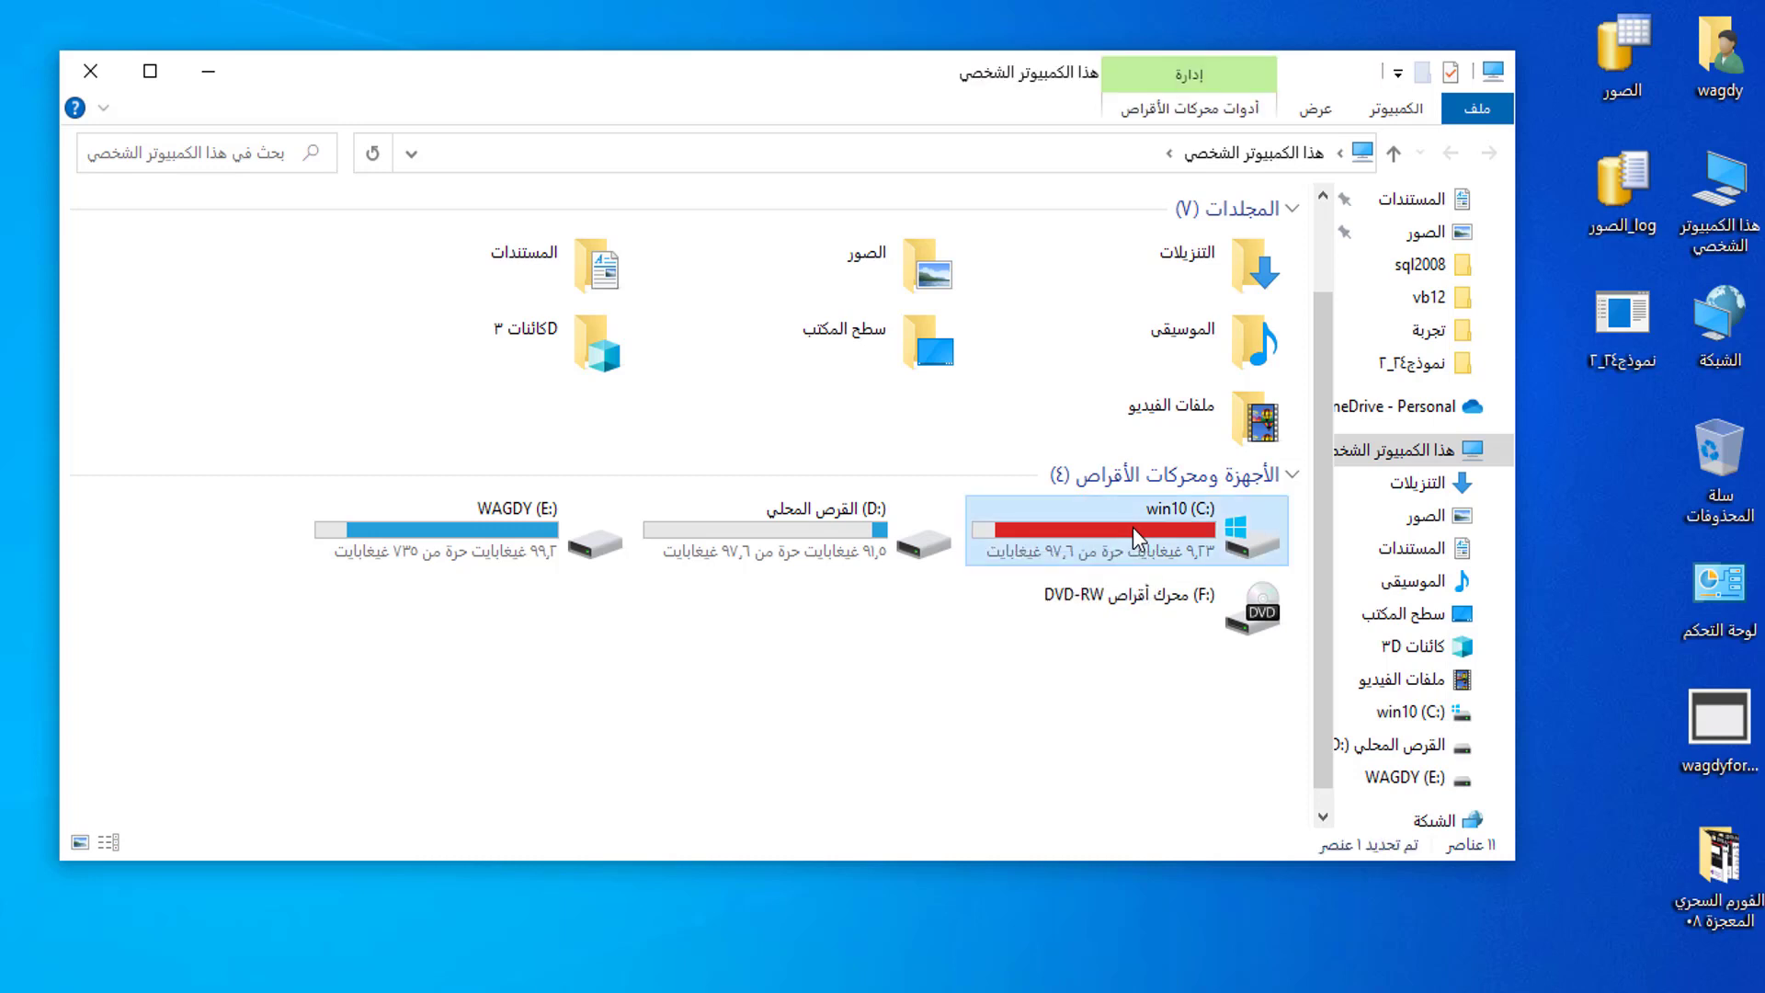
pyautogui.doubleClick(1132, 526)
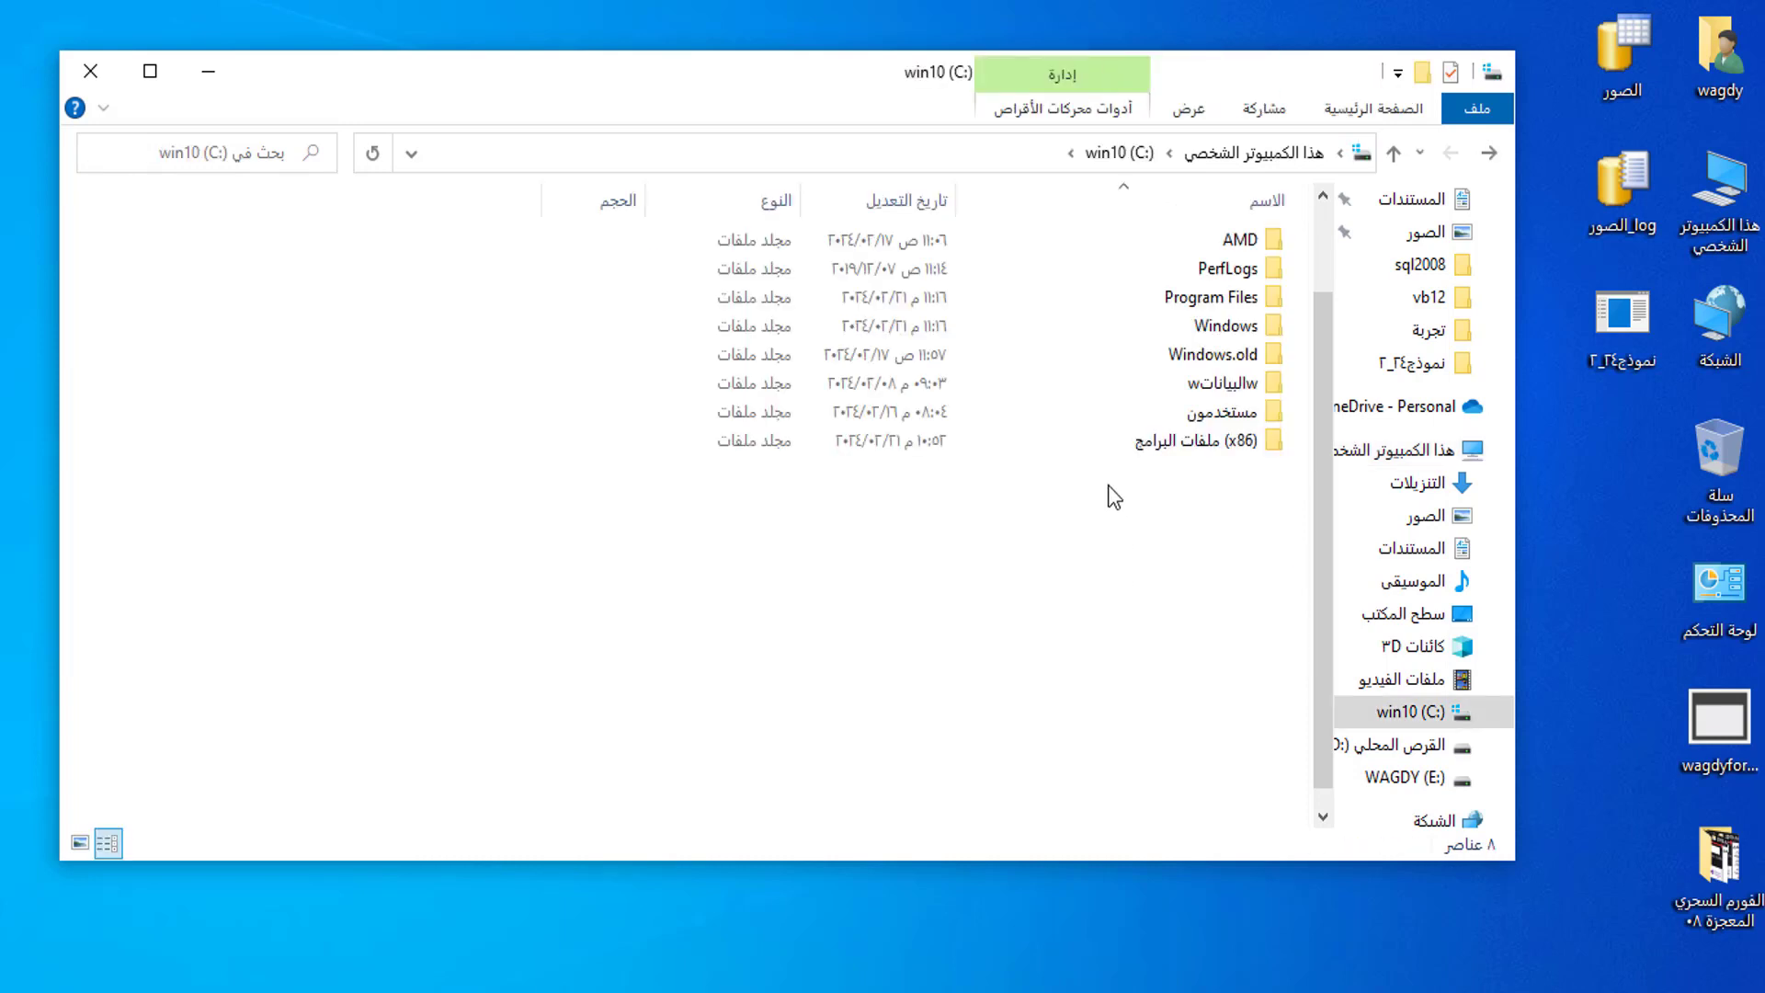
pyautogui.doubleClick(1122, 299)
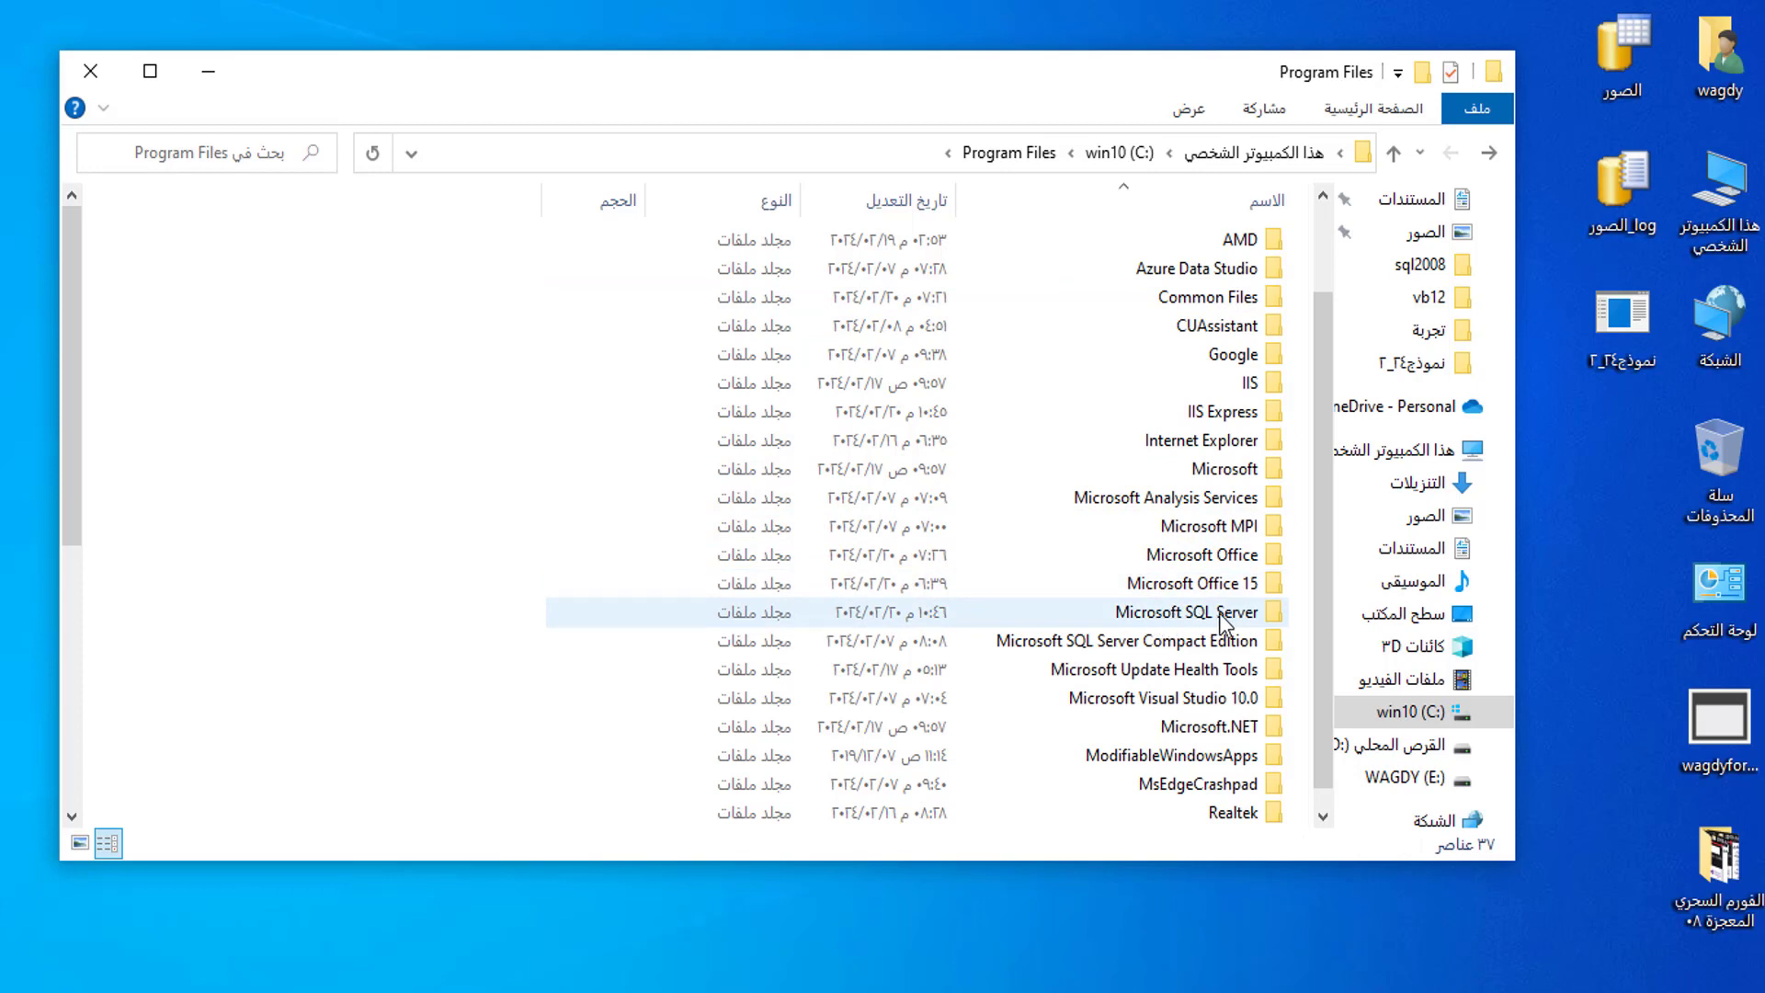
pyautogui.click(1162, 614)
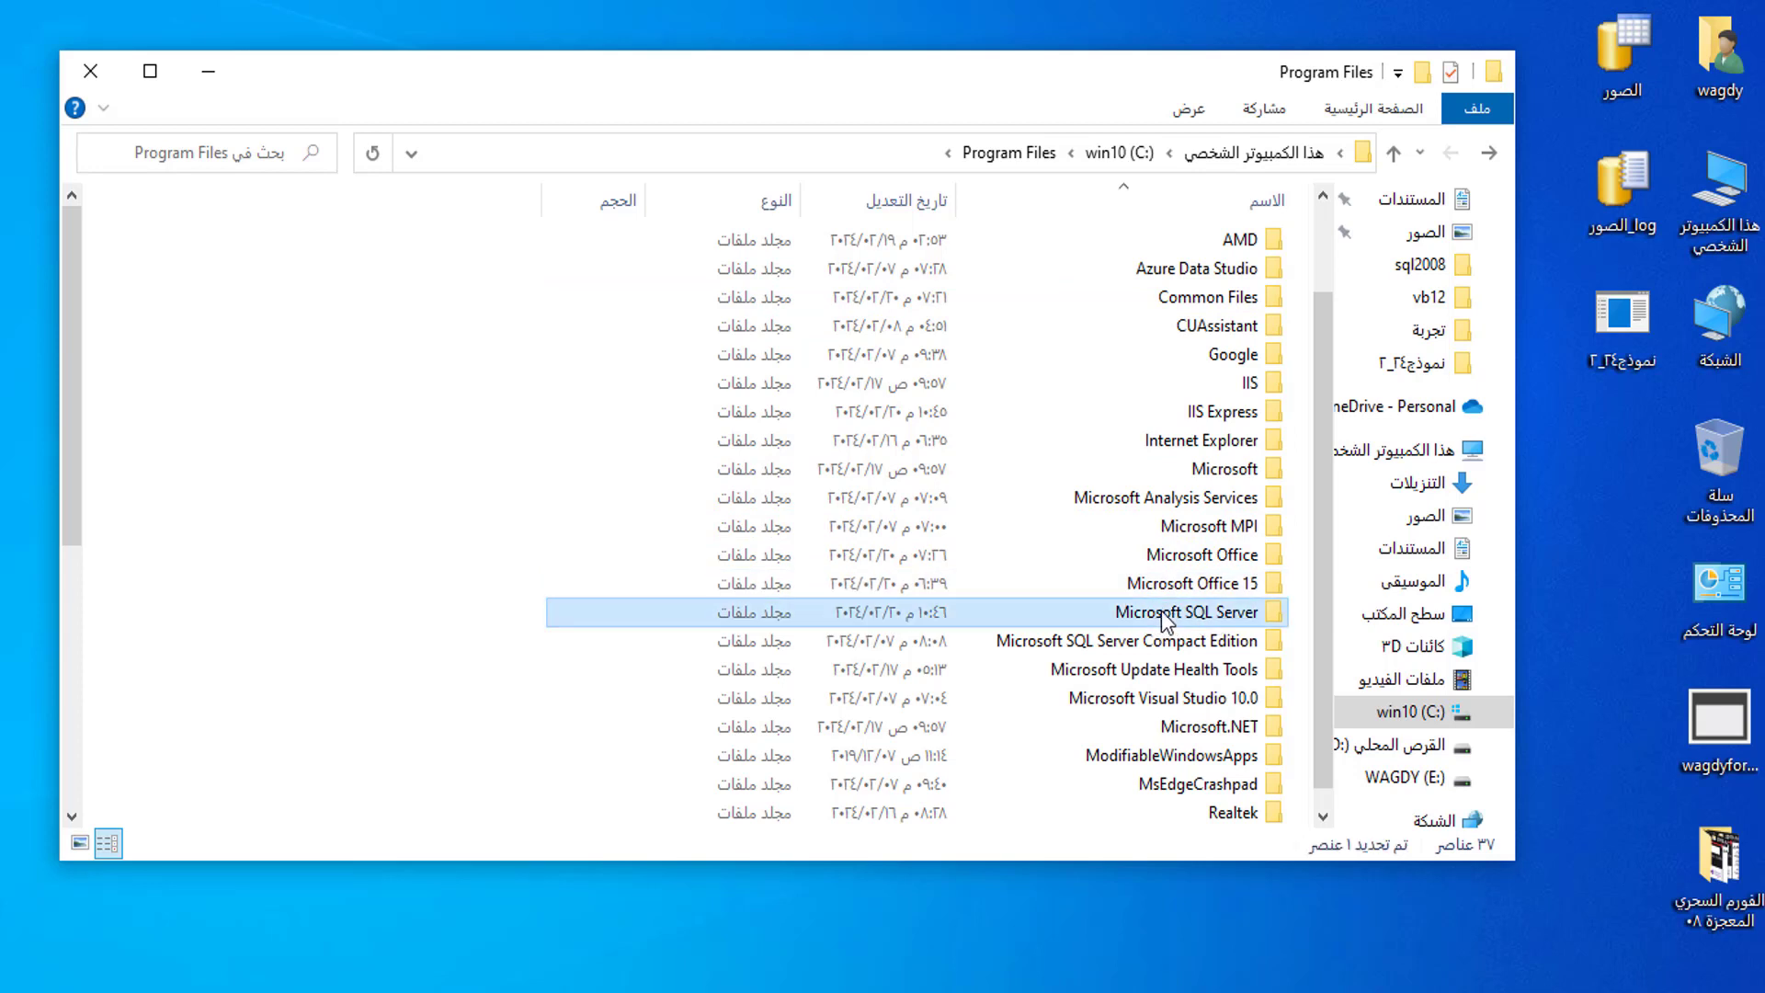
pyautogui.doubleClick(1162, 614)
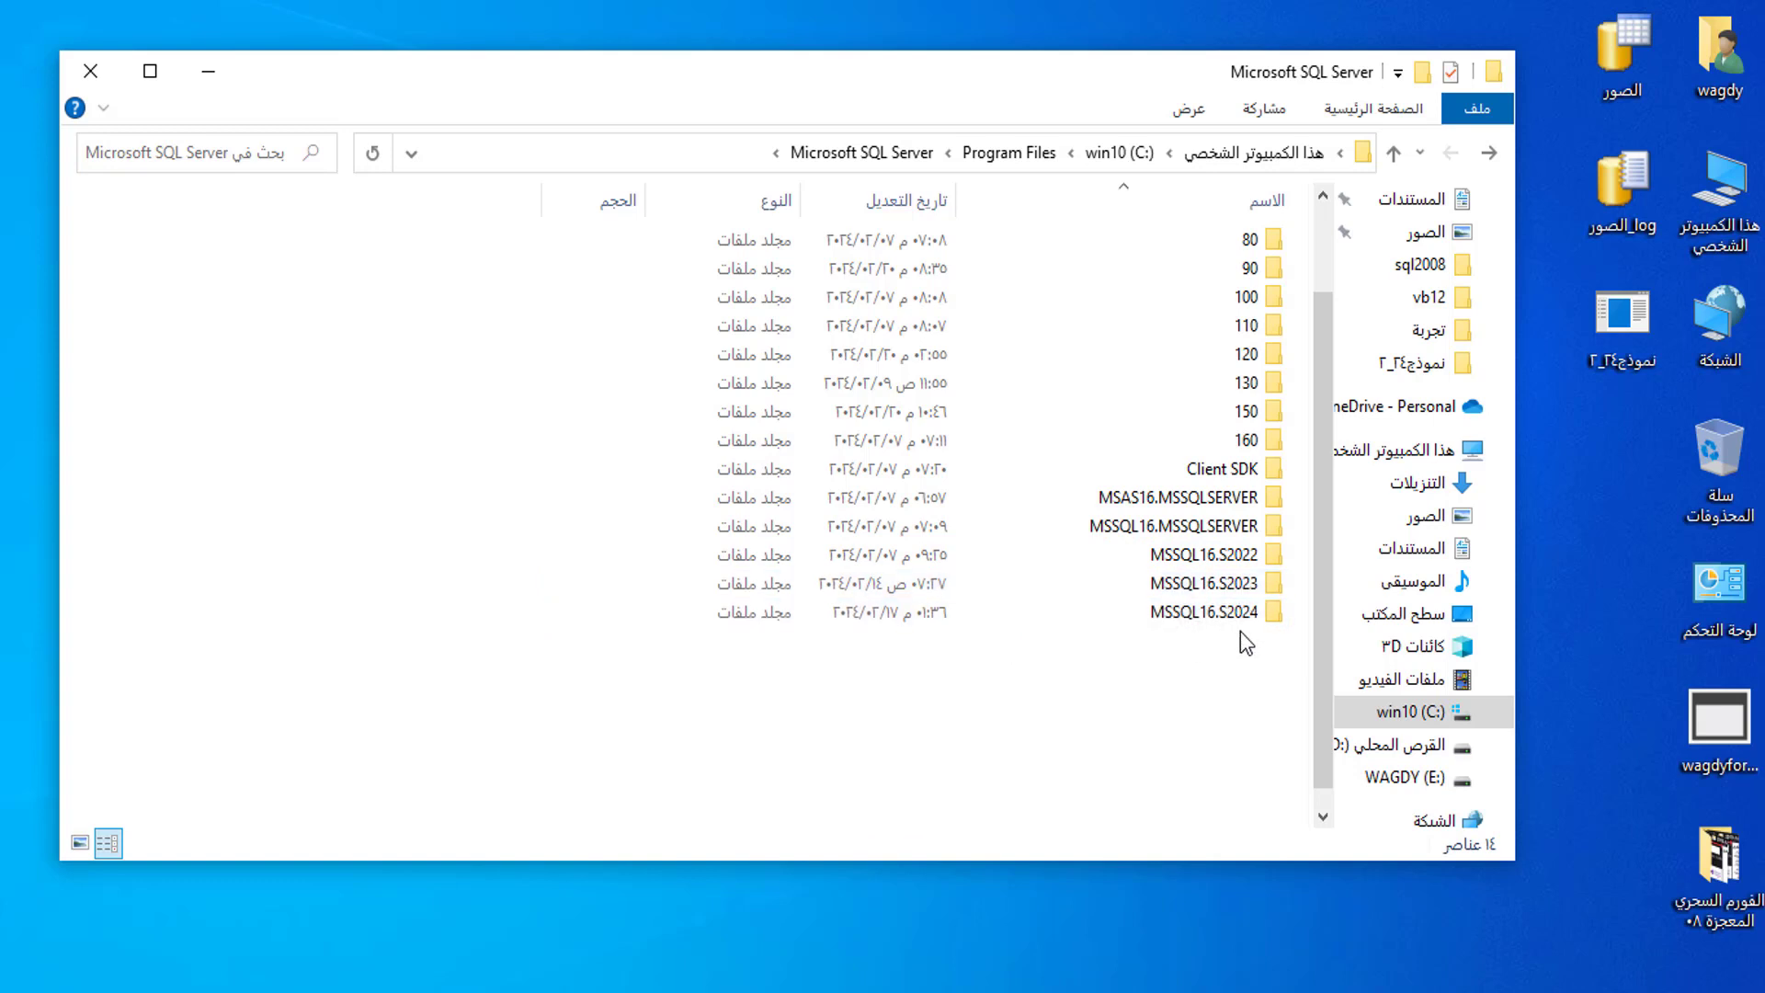
# Step: Open the DATA folder under MSSQL in the MSSQL16.S2022 instance folder
pyautogui.click(1194, 557)
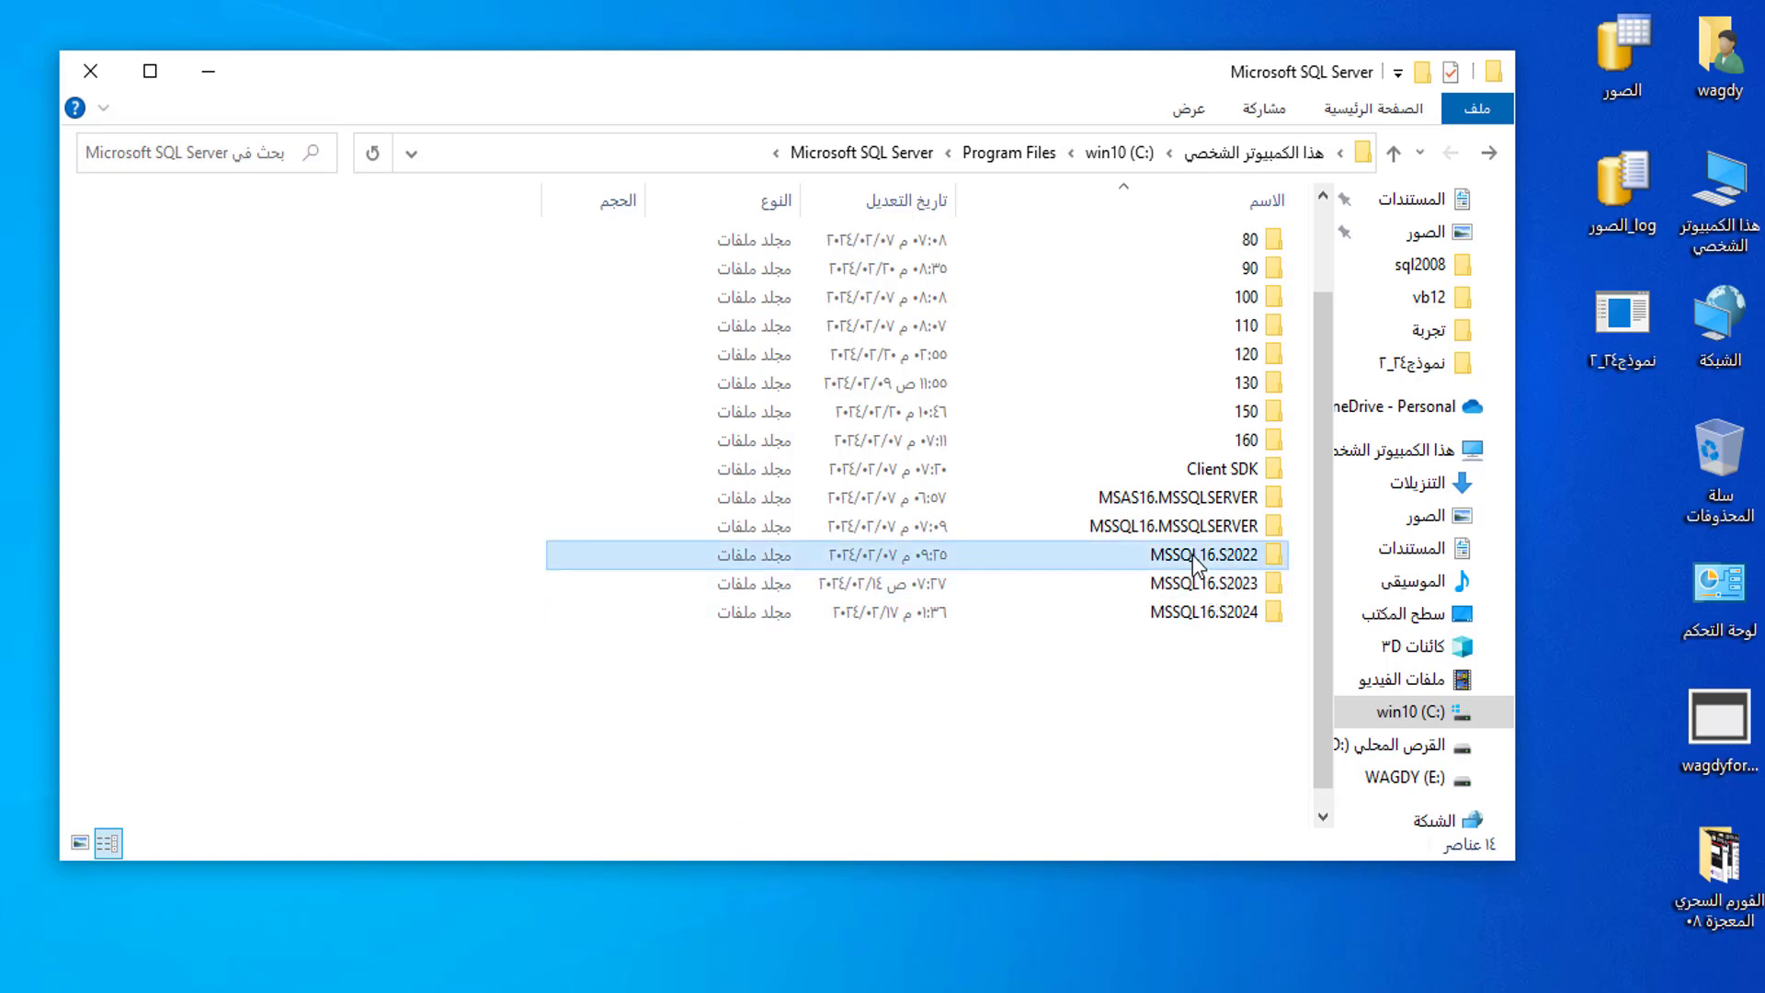
pyautogui.doubleClick(1194, 557)
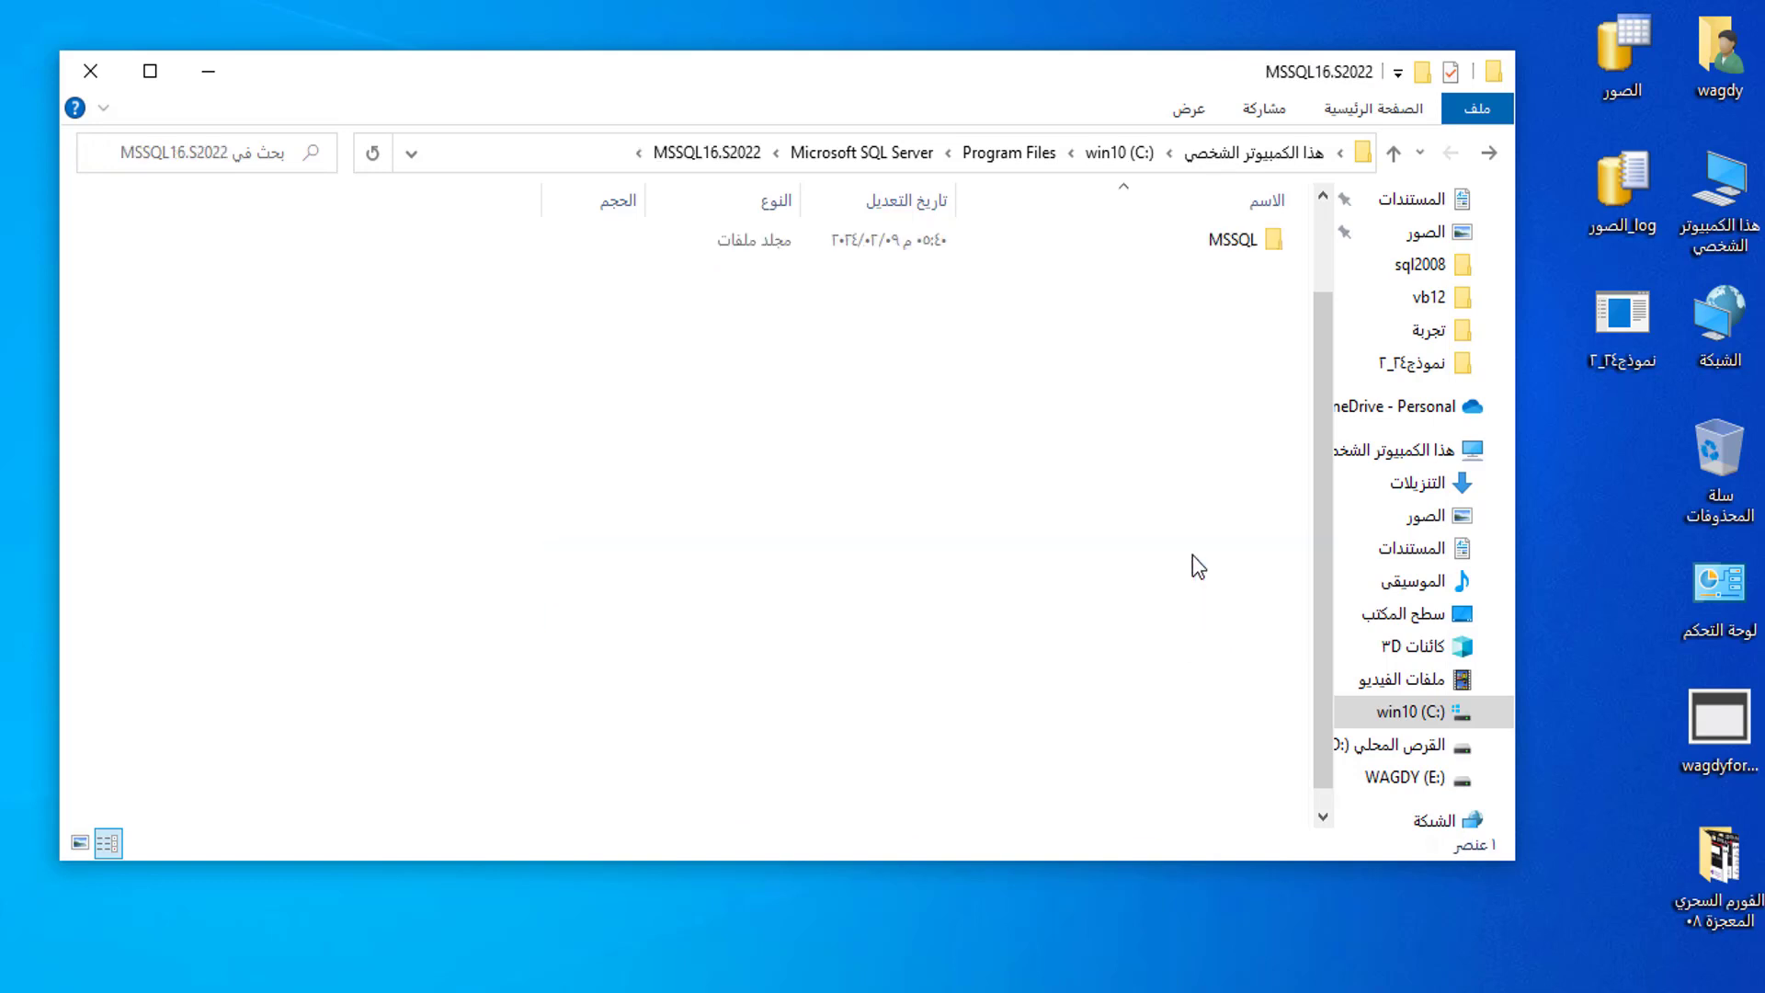
pyautogui.click(1126, 248)
pyautogui.doubleClick(1122, 246)
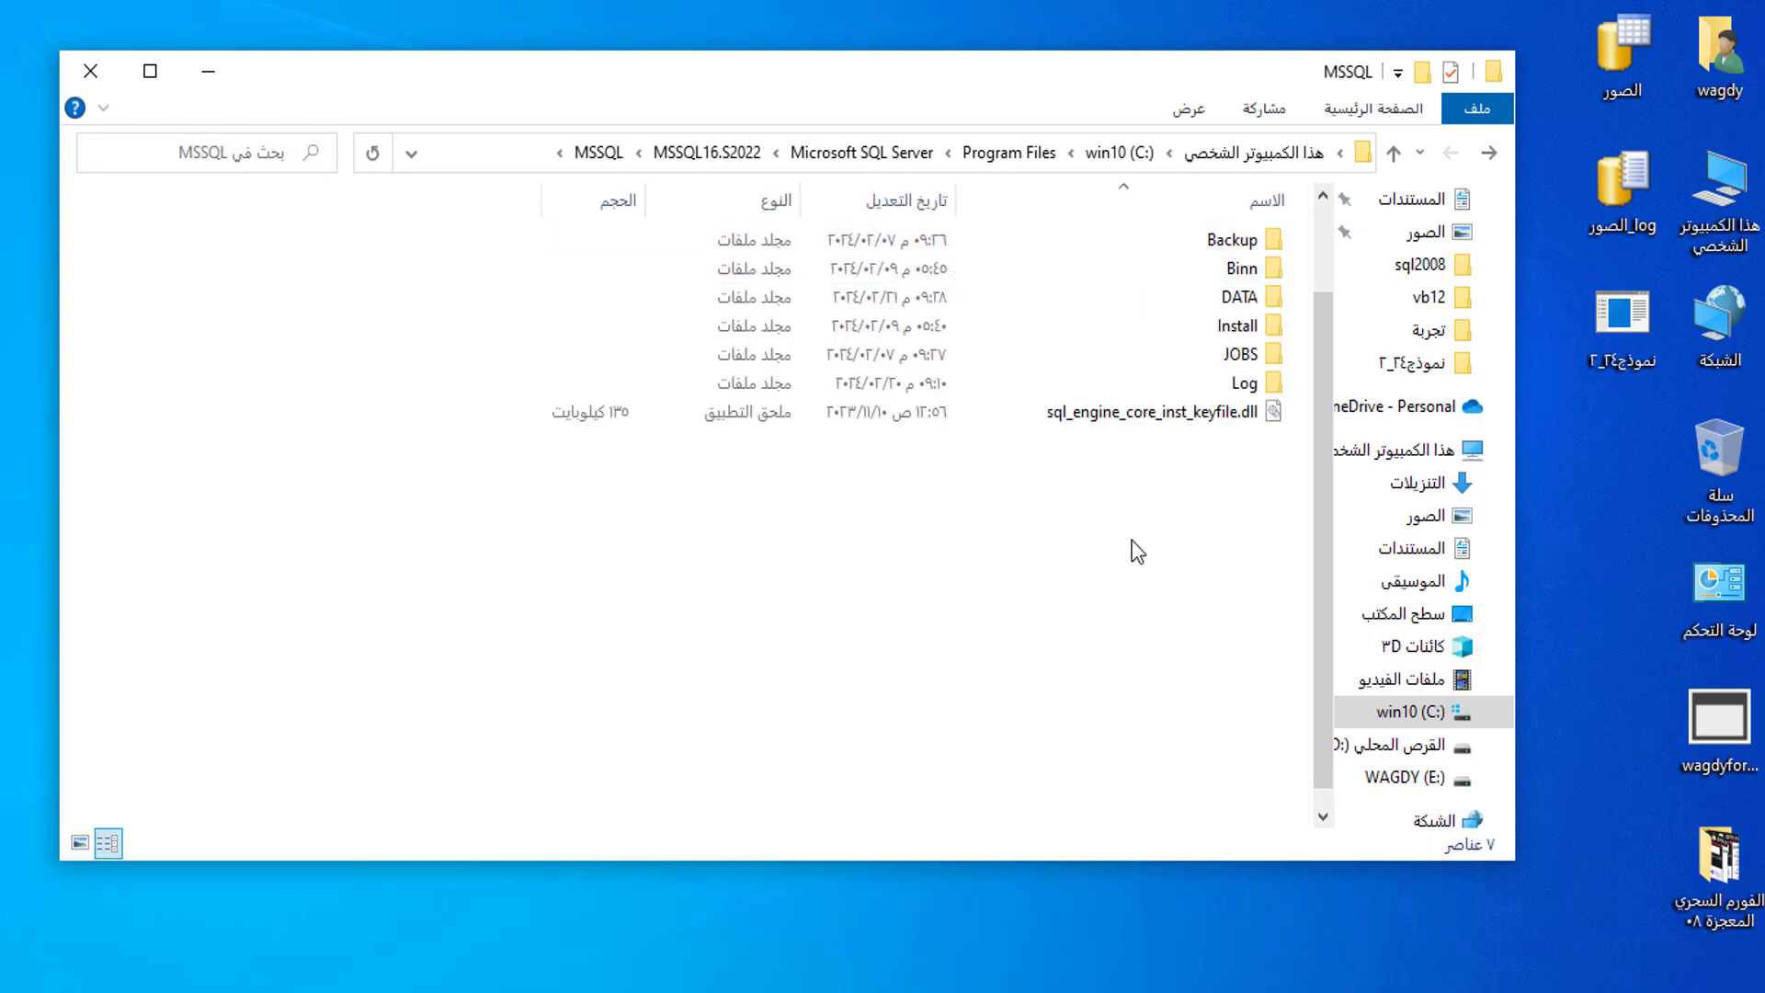
pyautogui.doubleClick(1223, 303)
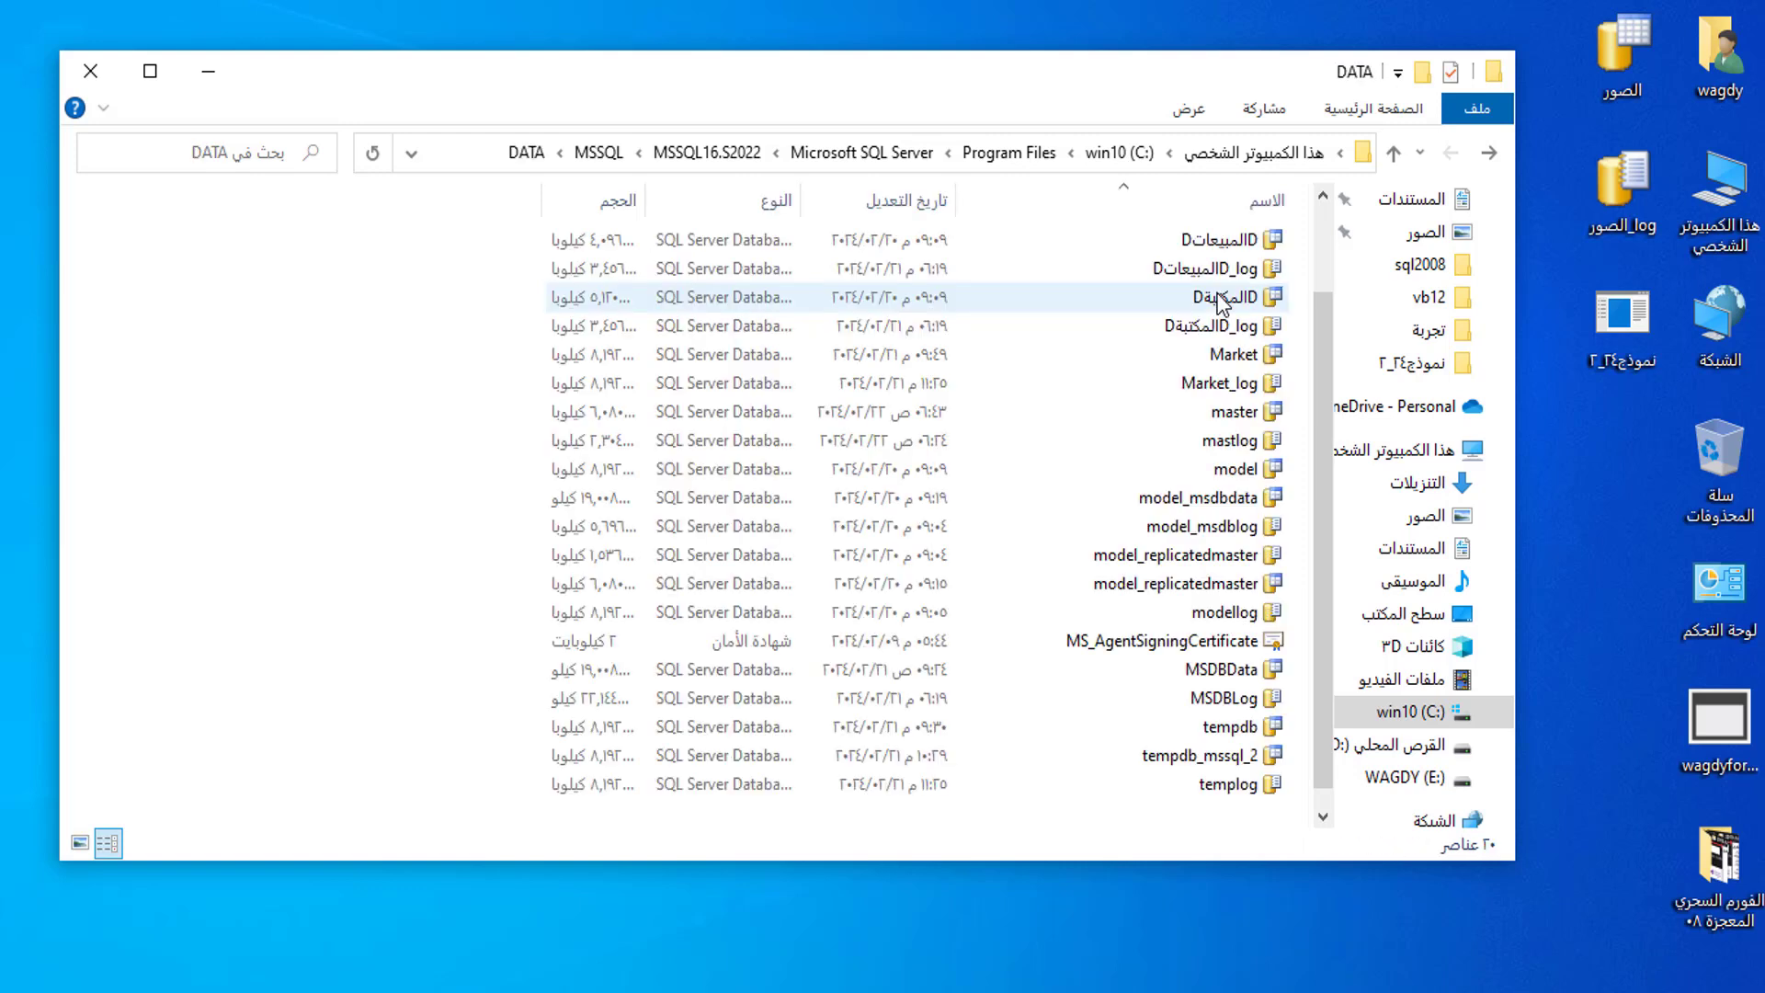
pyautogui.click(1623, 188)
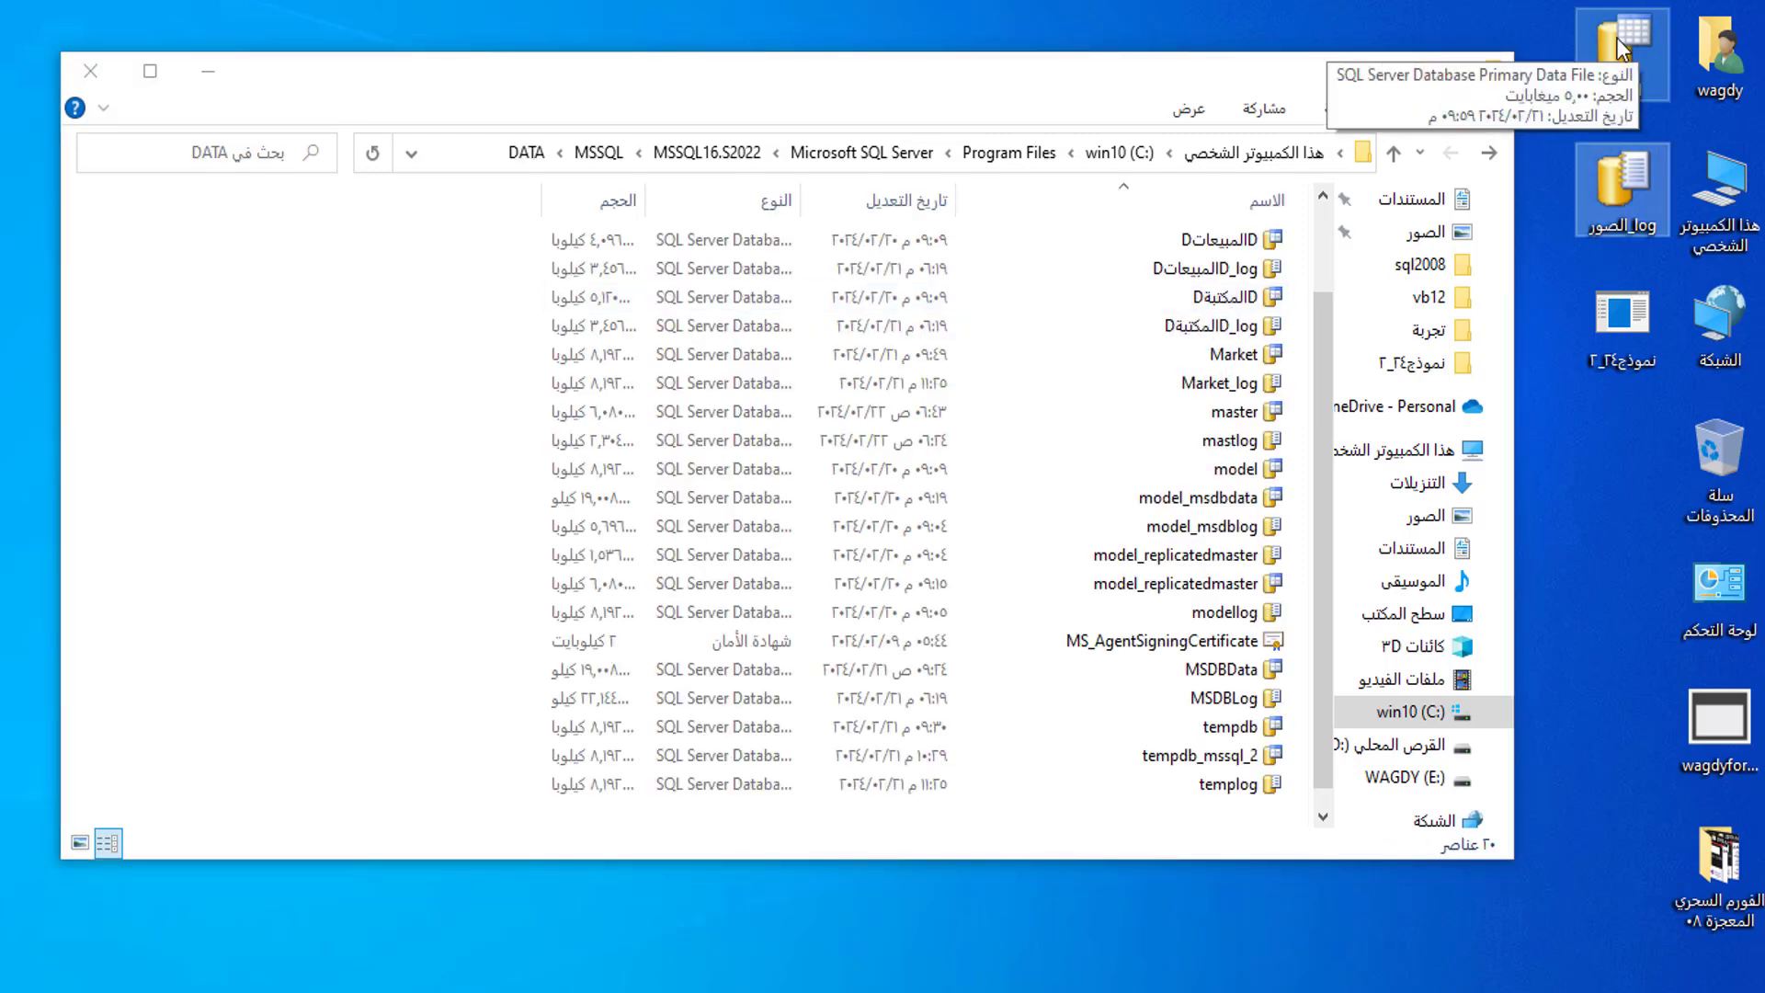
pyautogui.click(1549, 96)
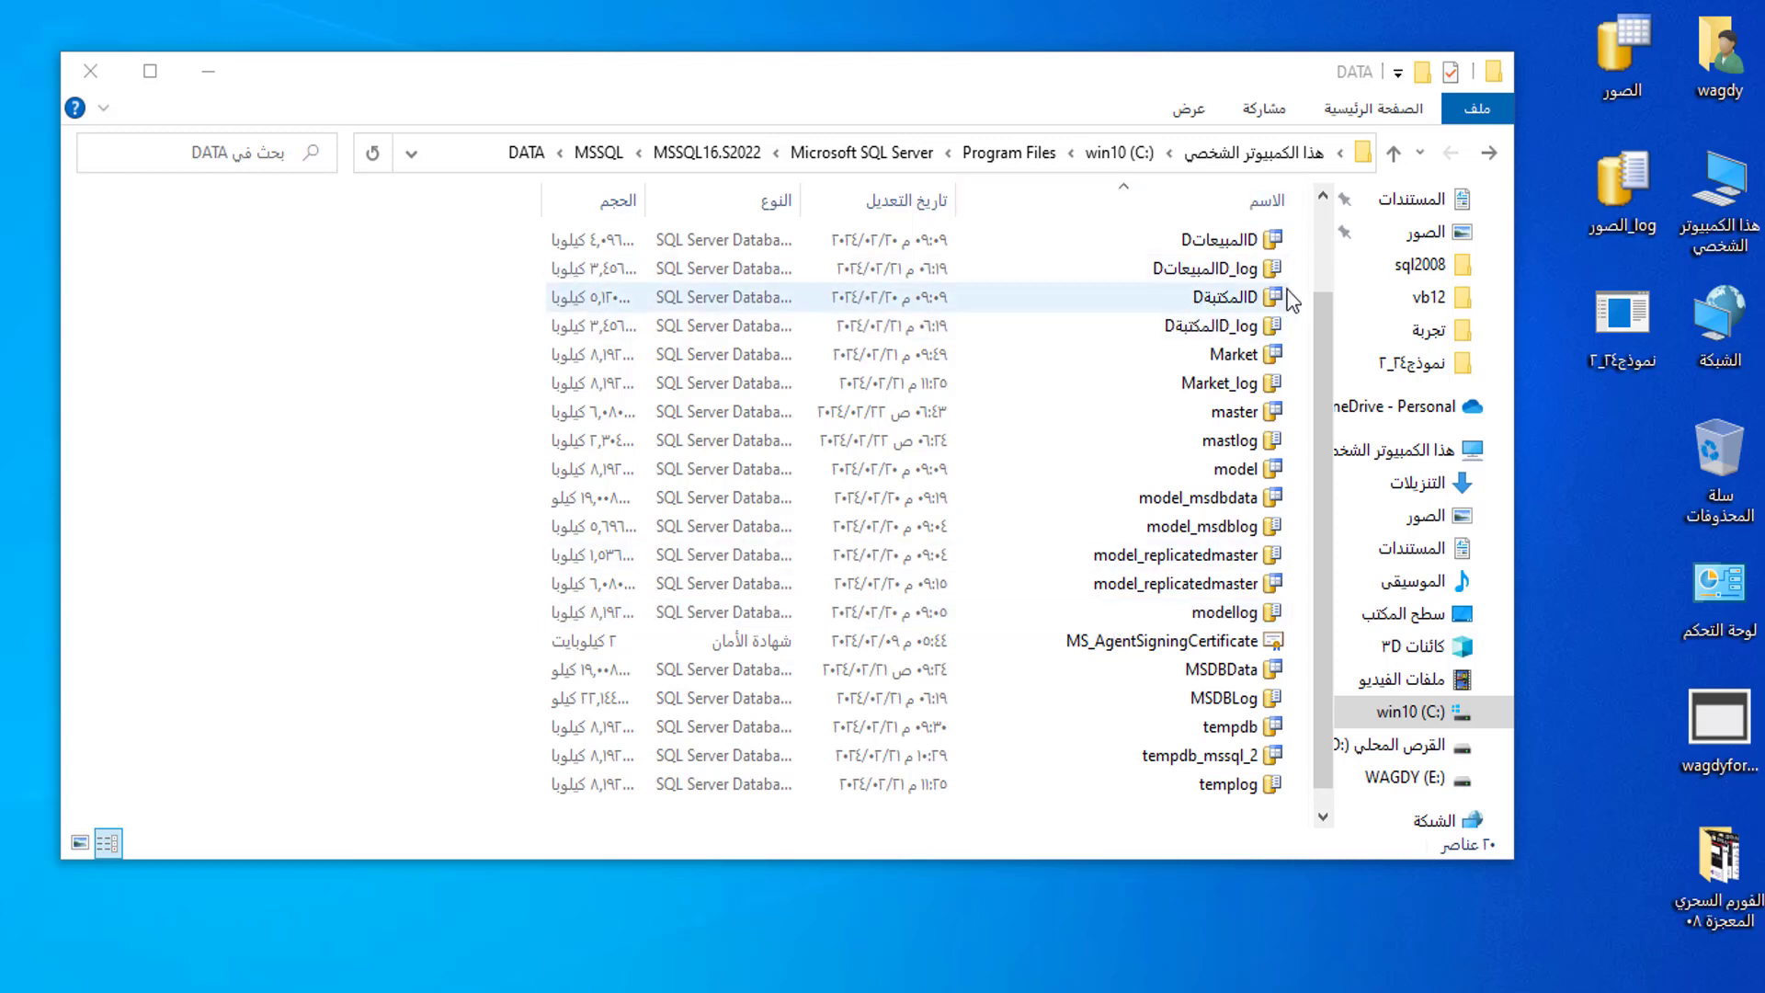
# Step: Try to copy the المكتبة database file and its log file from the DATA folder to the desktop
pyautogui.moveTo(1300, 287); pyautogui.dragTo(1140, 319)
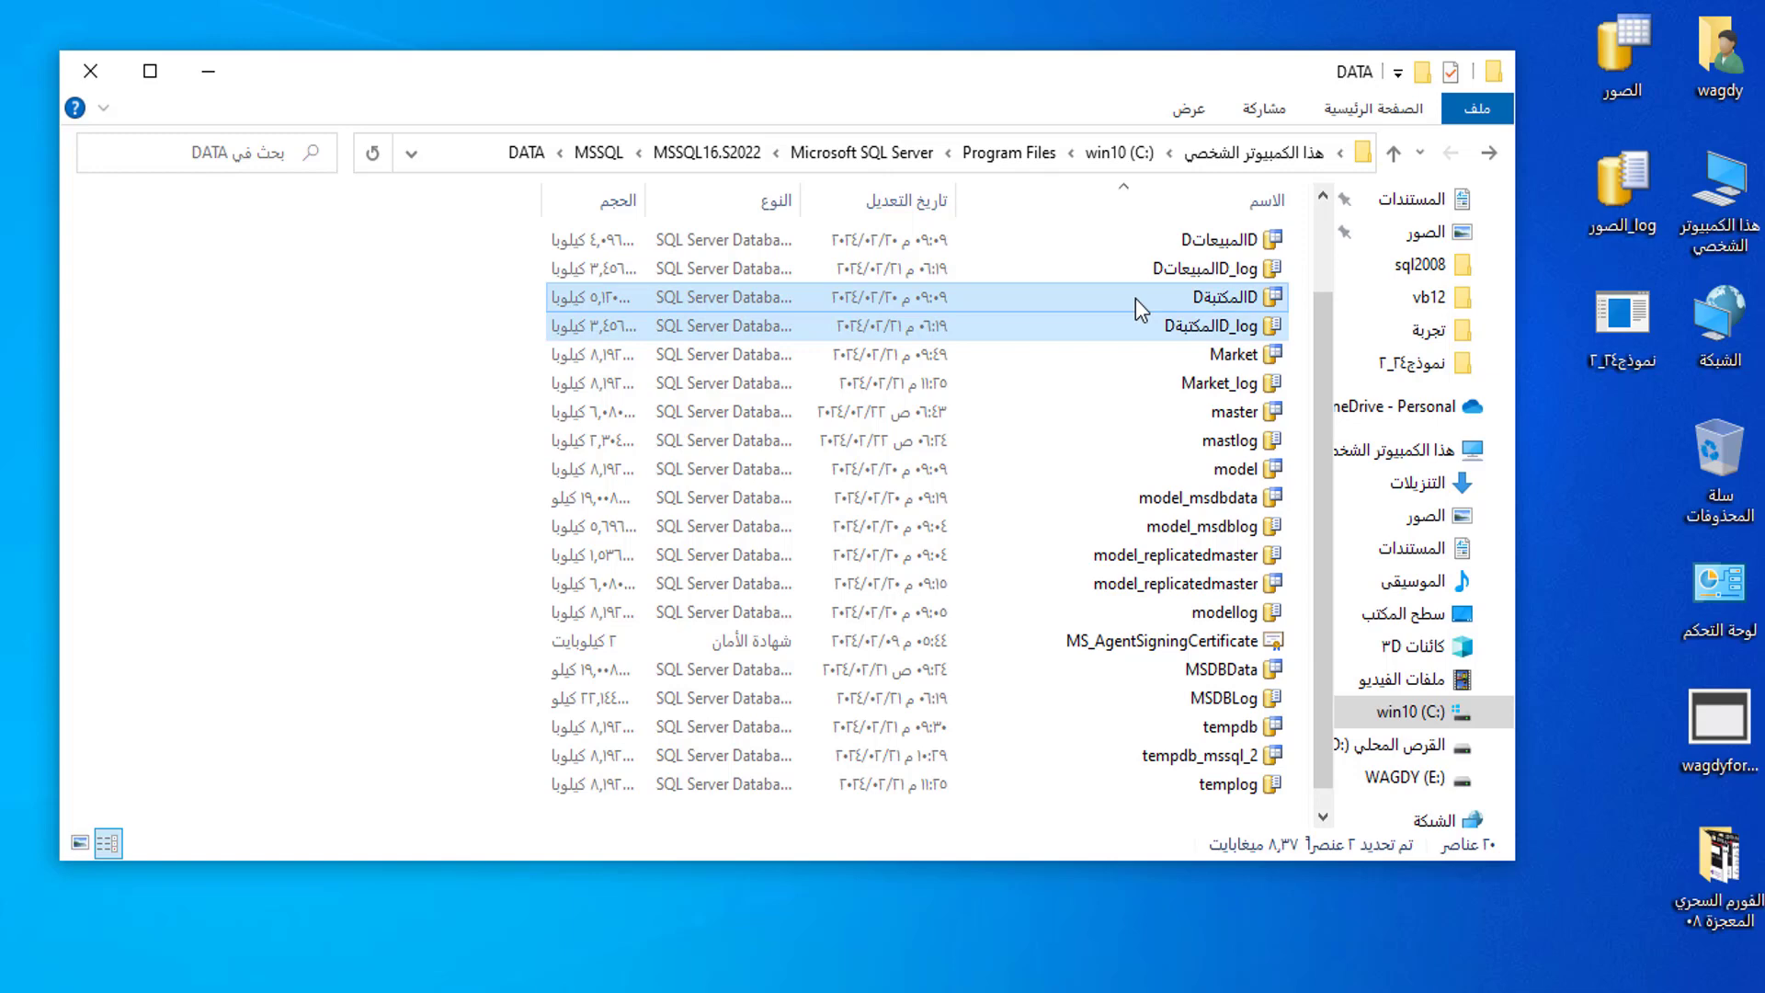
pyautogui.rightClick(1135, 298)
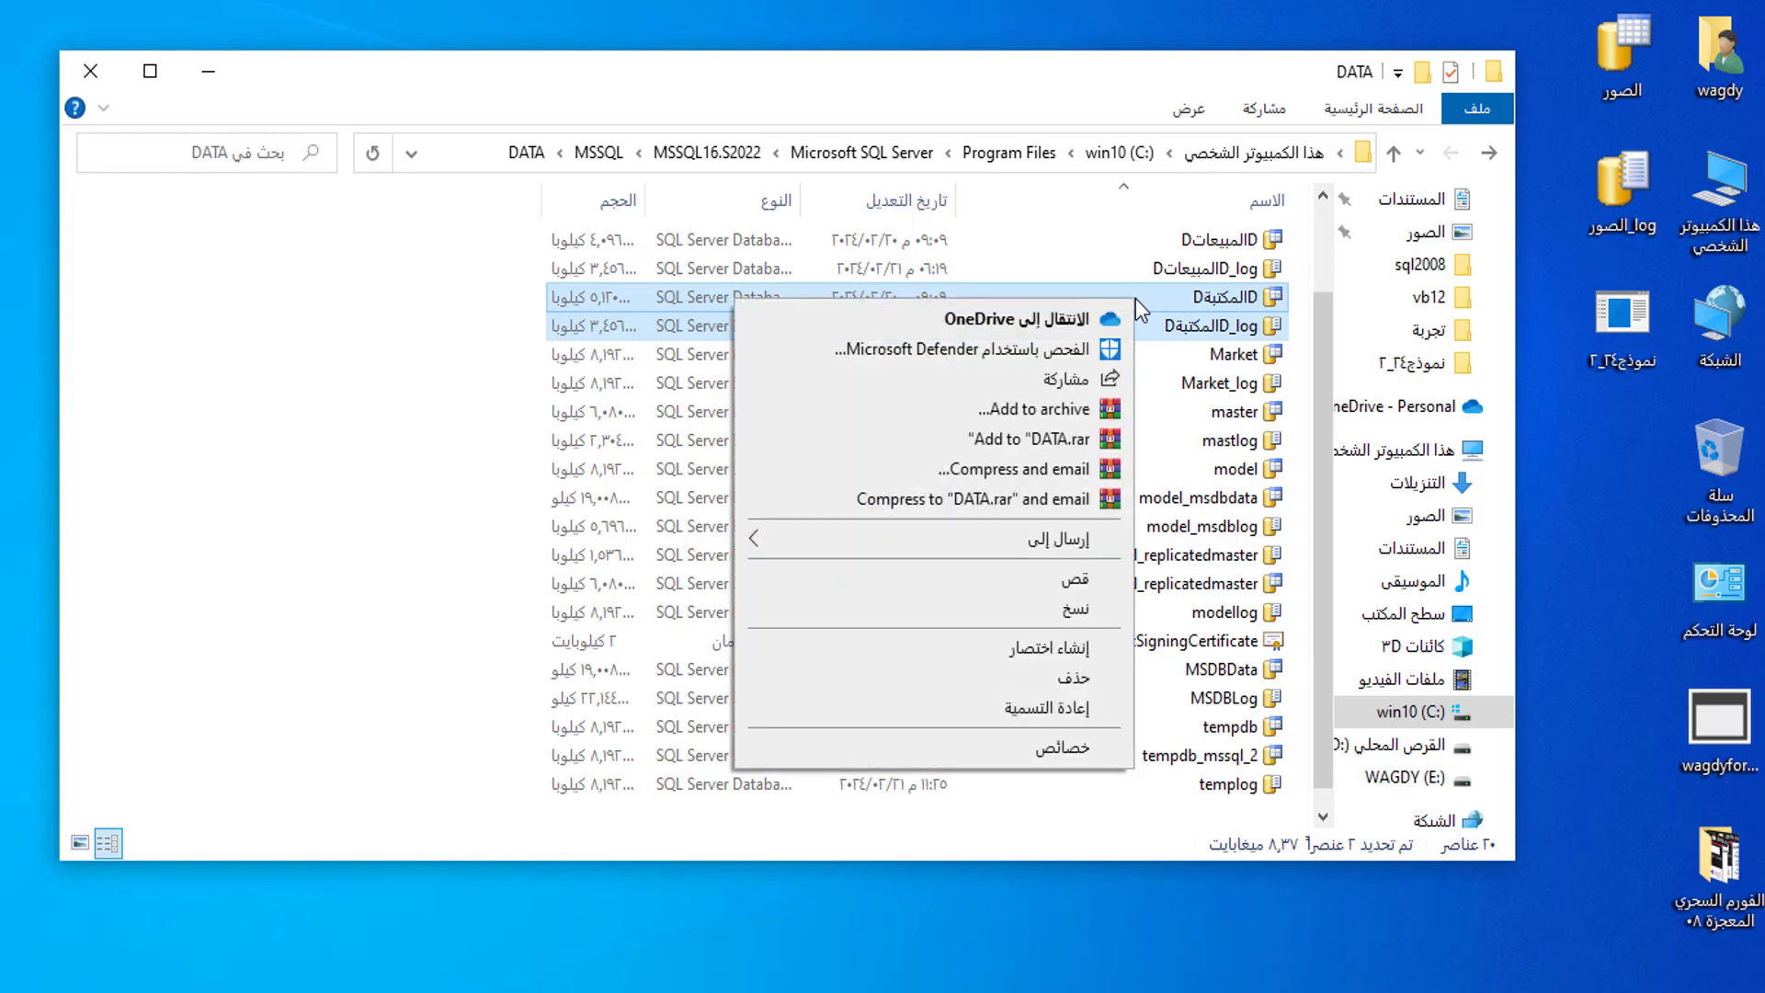
pyautogui.click(1011, 610)
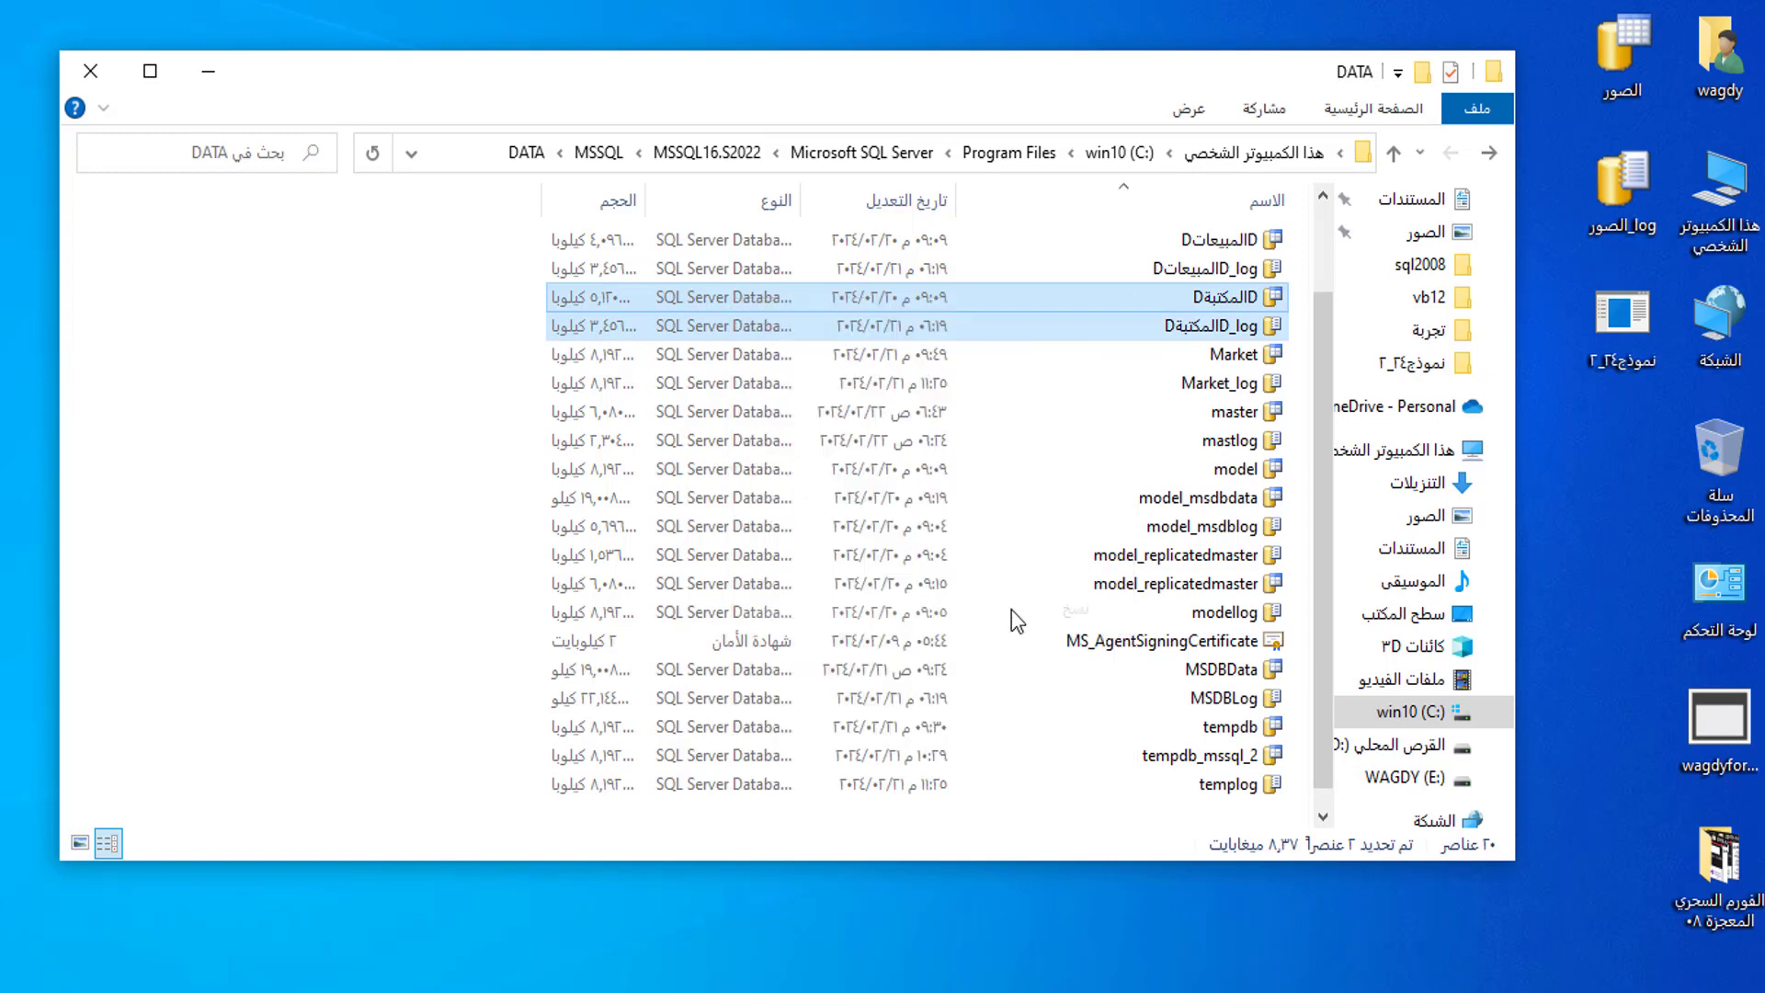
pyautogui.click(1593, 478)
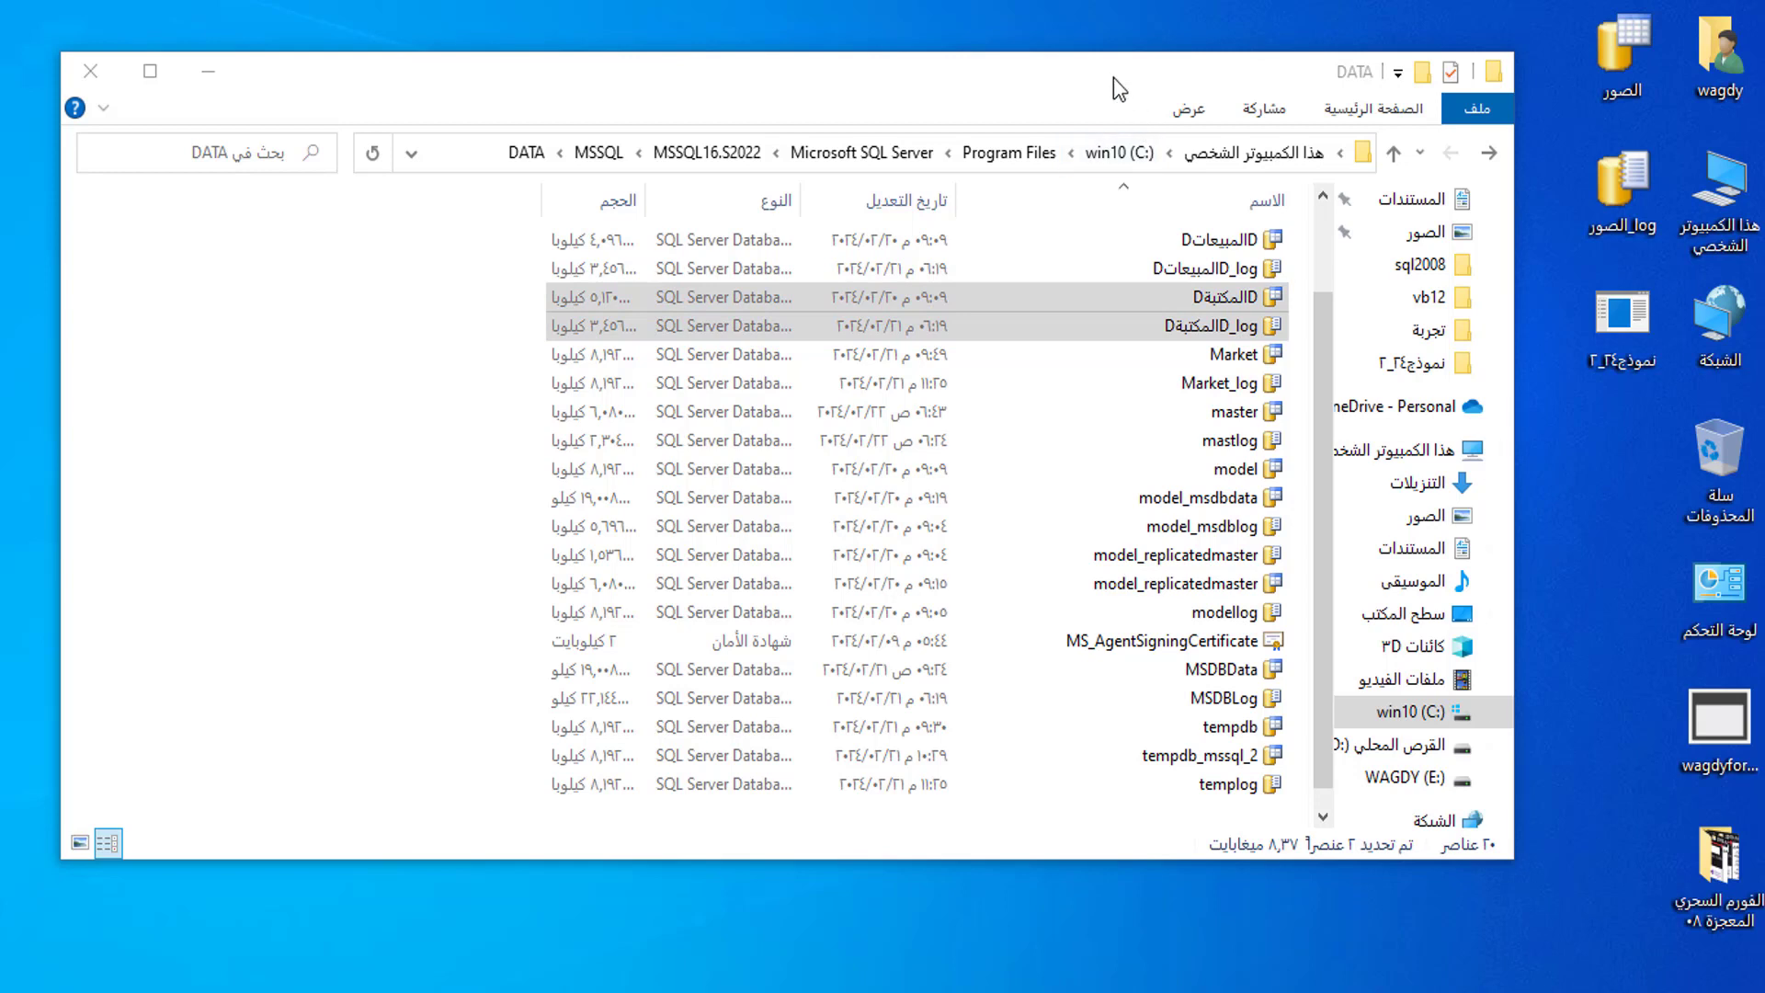
pyautogui.hotkey('ctrl', 'v')
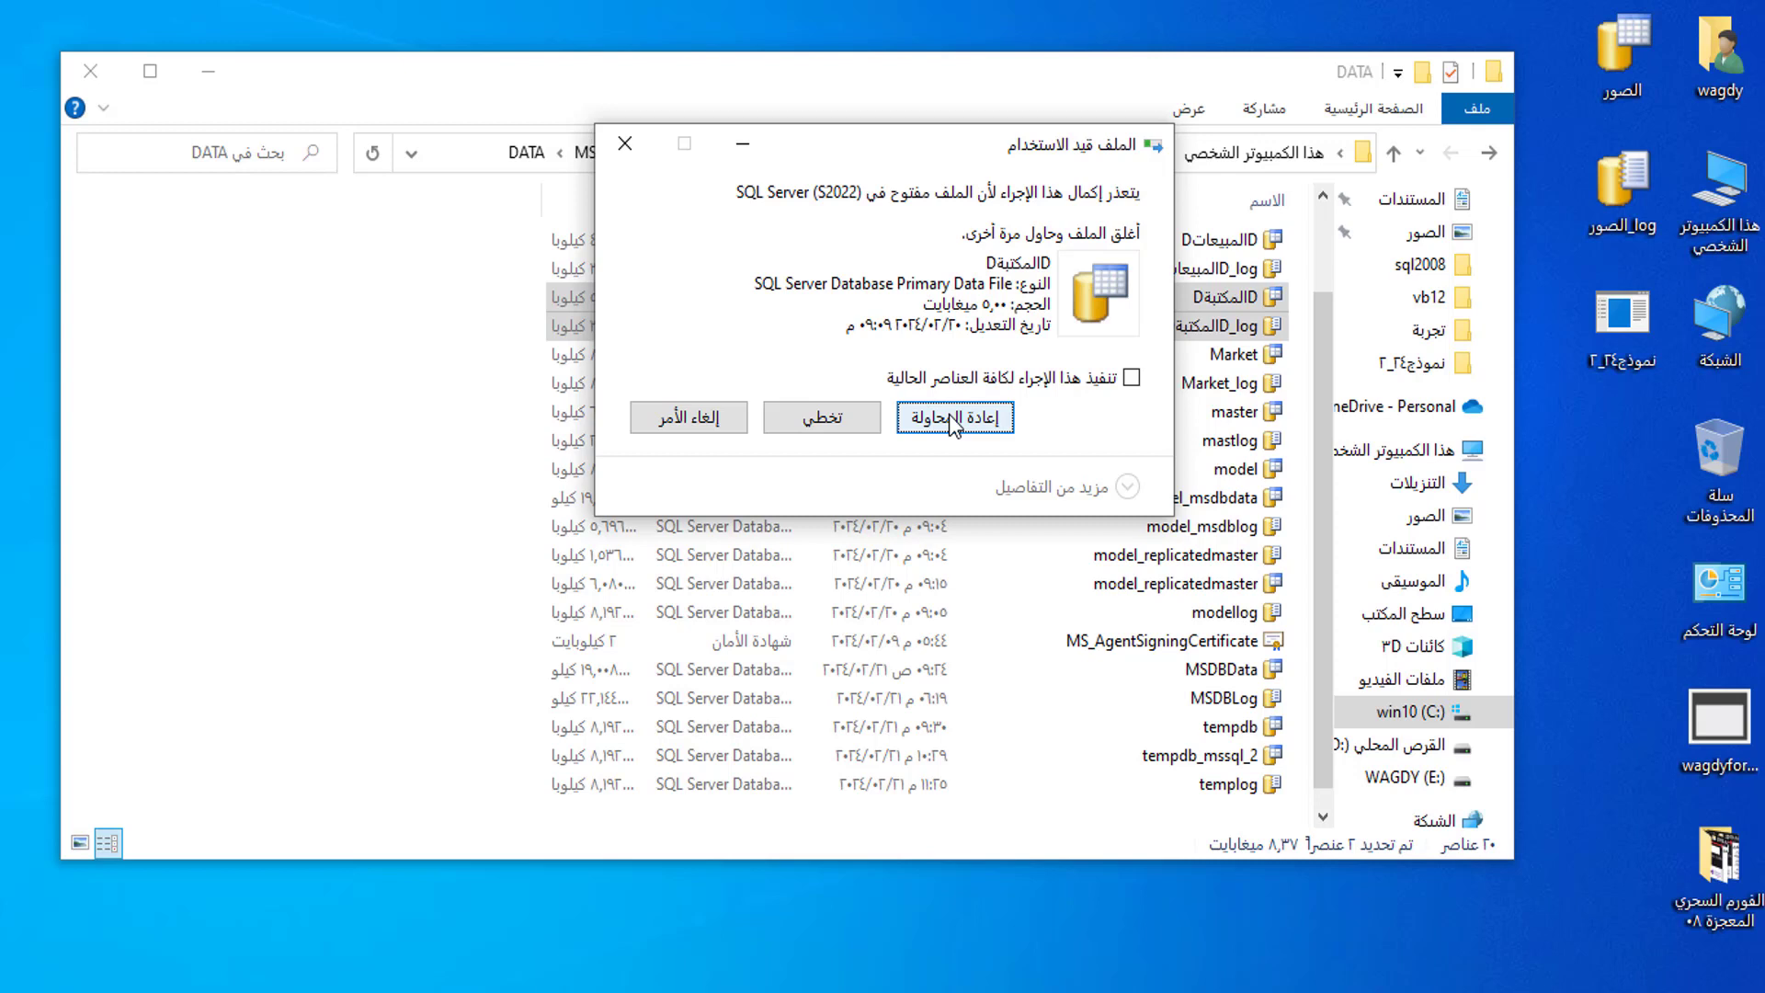
pyautogui.click(629, 148)
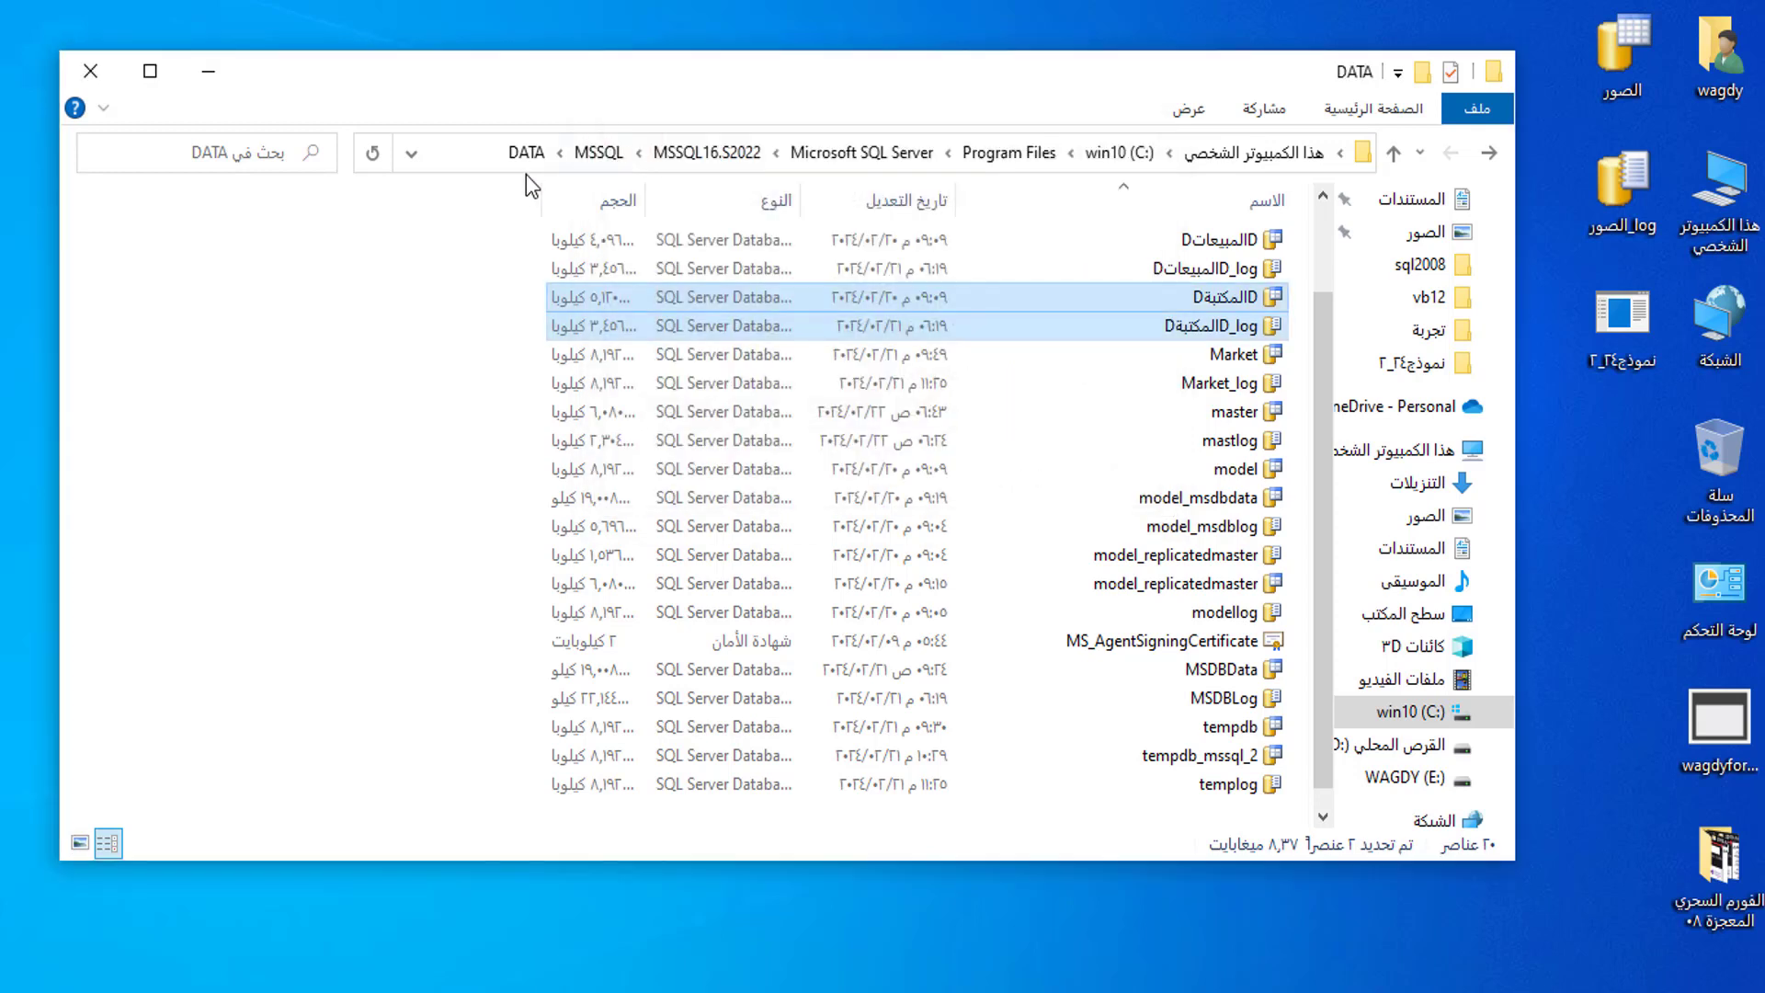
# Step: In SQL Server Management Studio, replace the S2024 connection with one to the S2022 instance using Windows Authentication
pyautogui.click(208, 71)
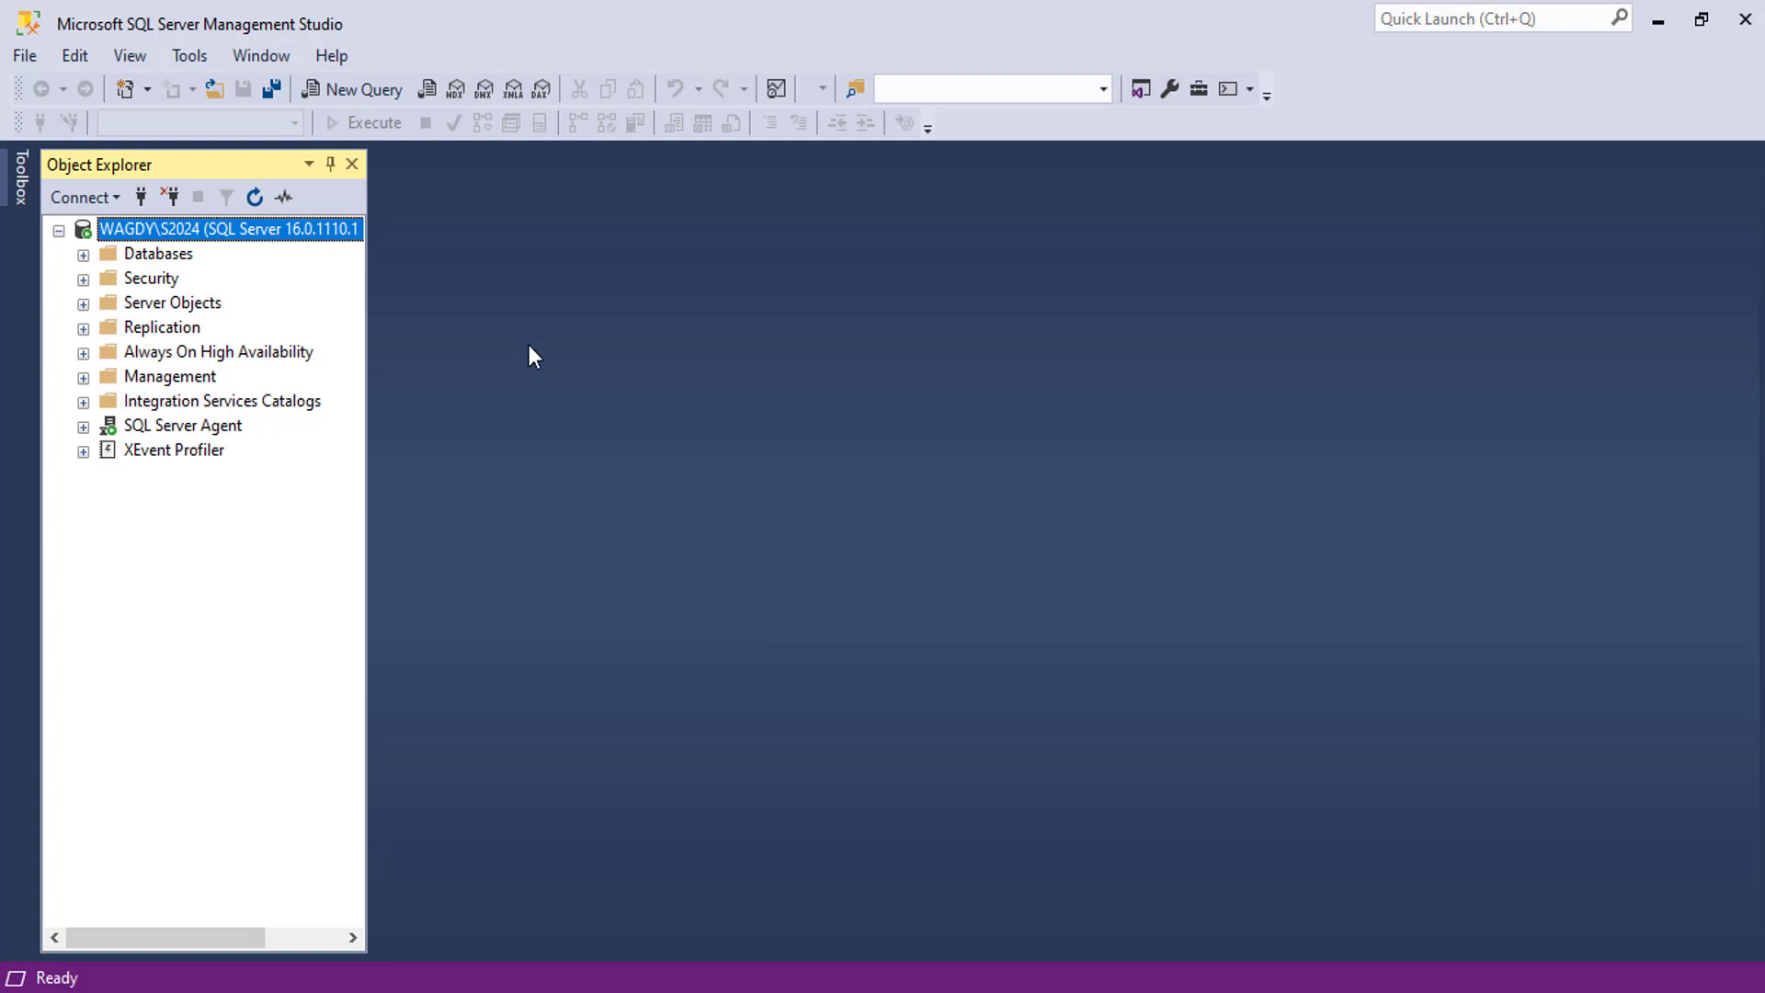
pyautogui.click(170, 192)
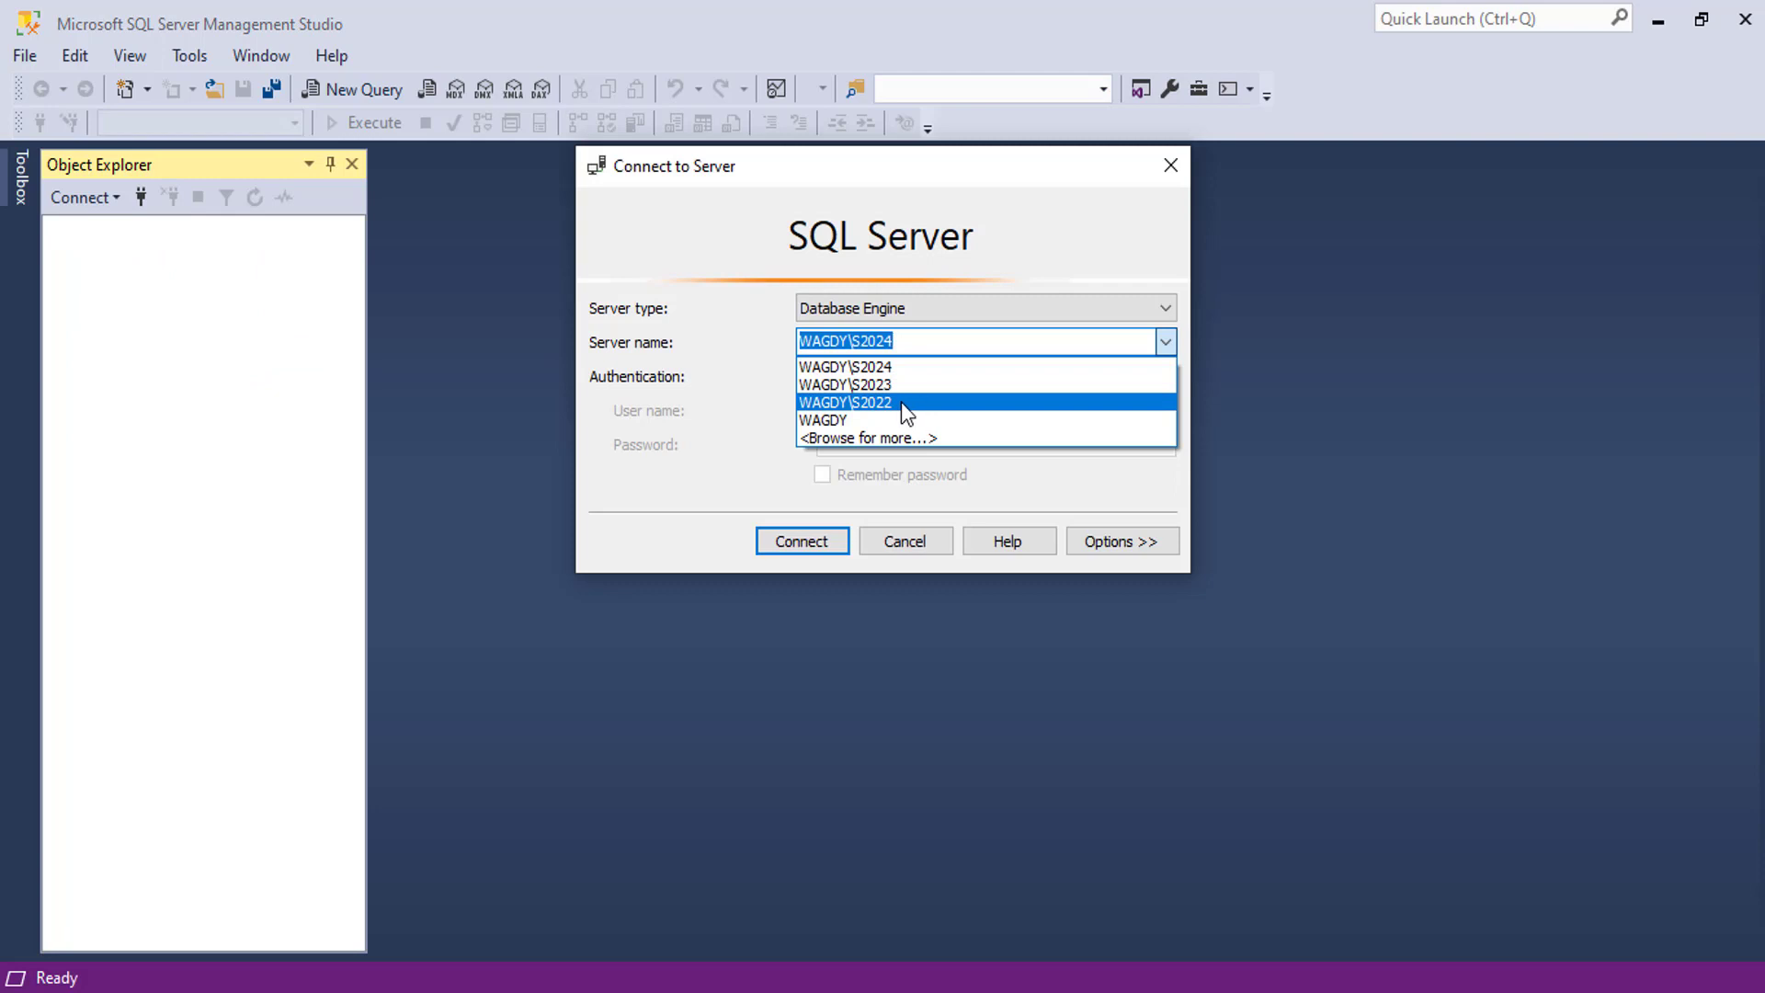
pyautogui.click(902, 401)
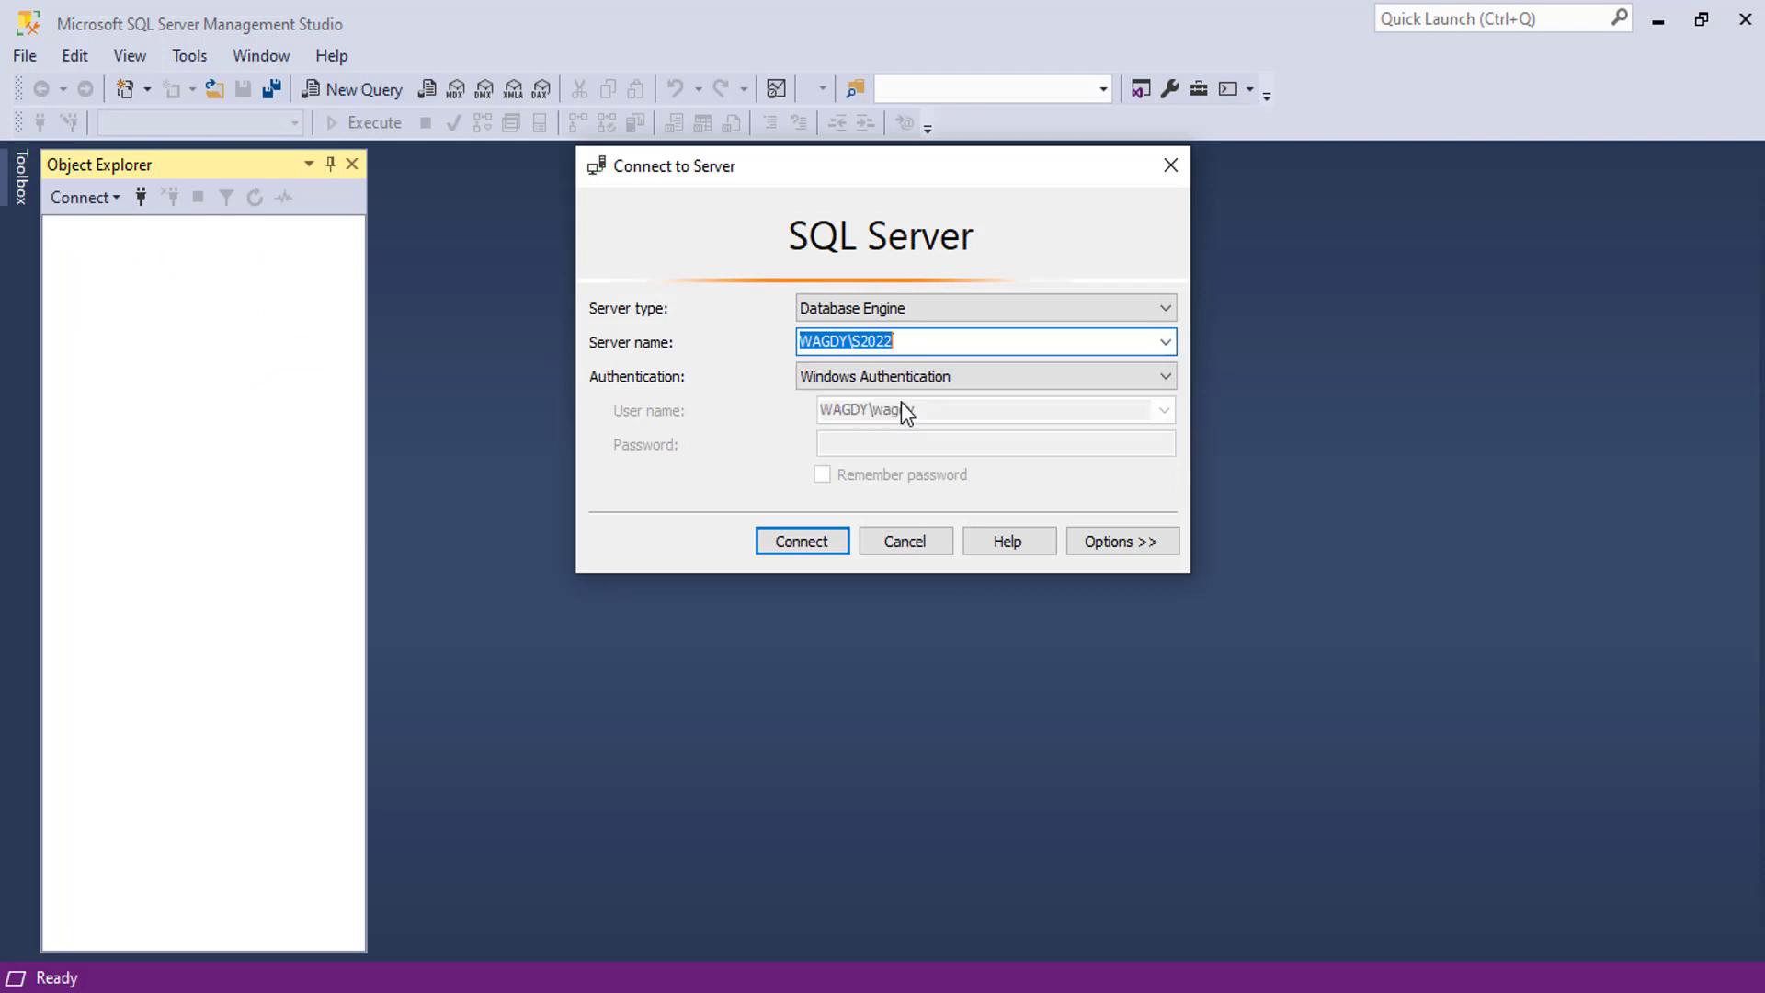
pyautogui.click(798, 542)
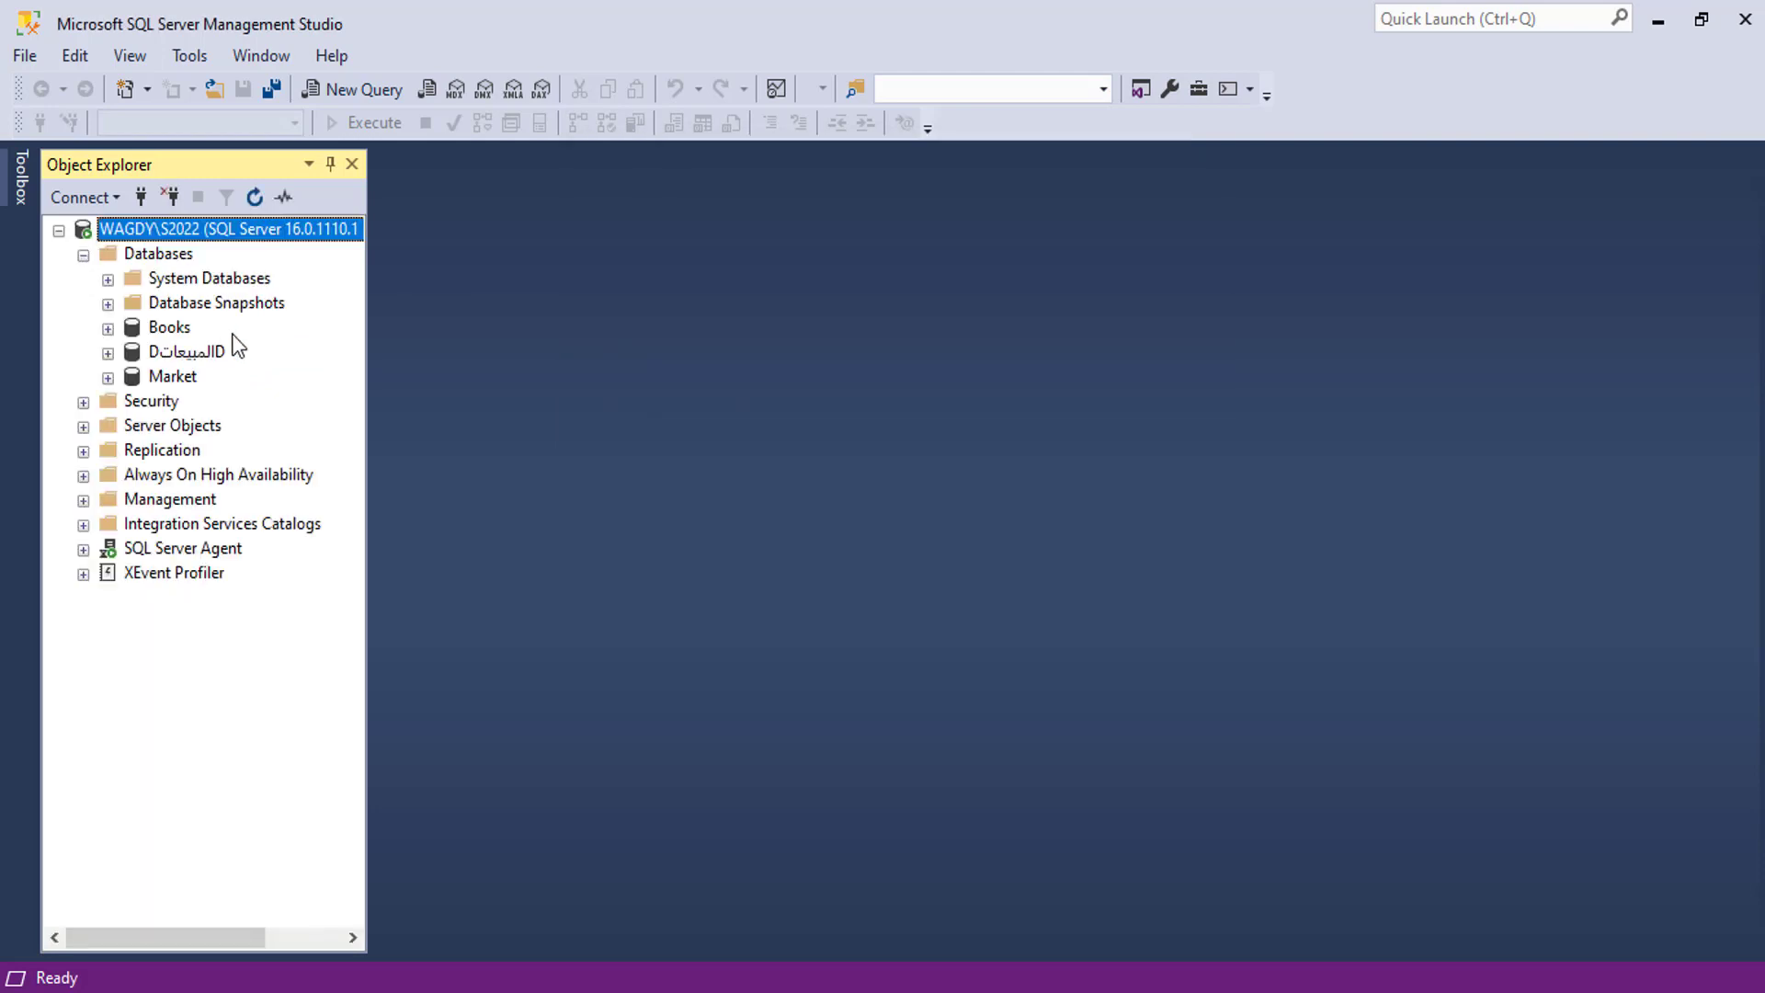
# Step: Detach the Books database from the S2022 instance
pyautogui.click(177, 336)
pyautogui.rightClick(167, 328)
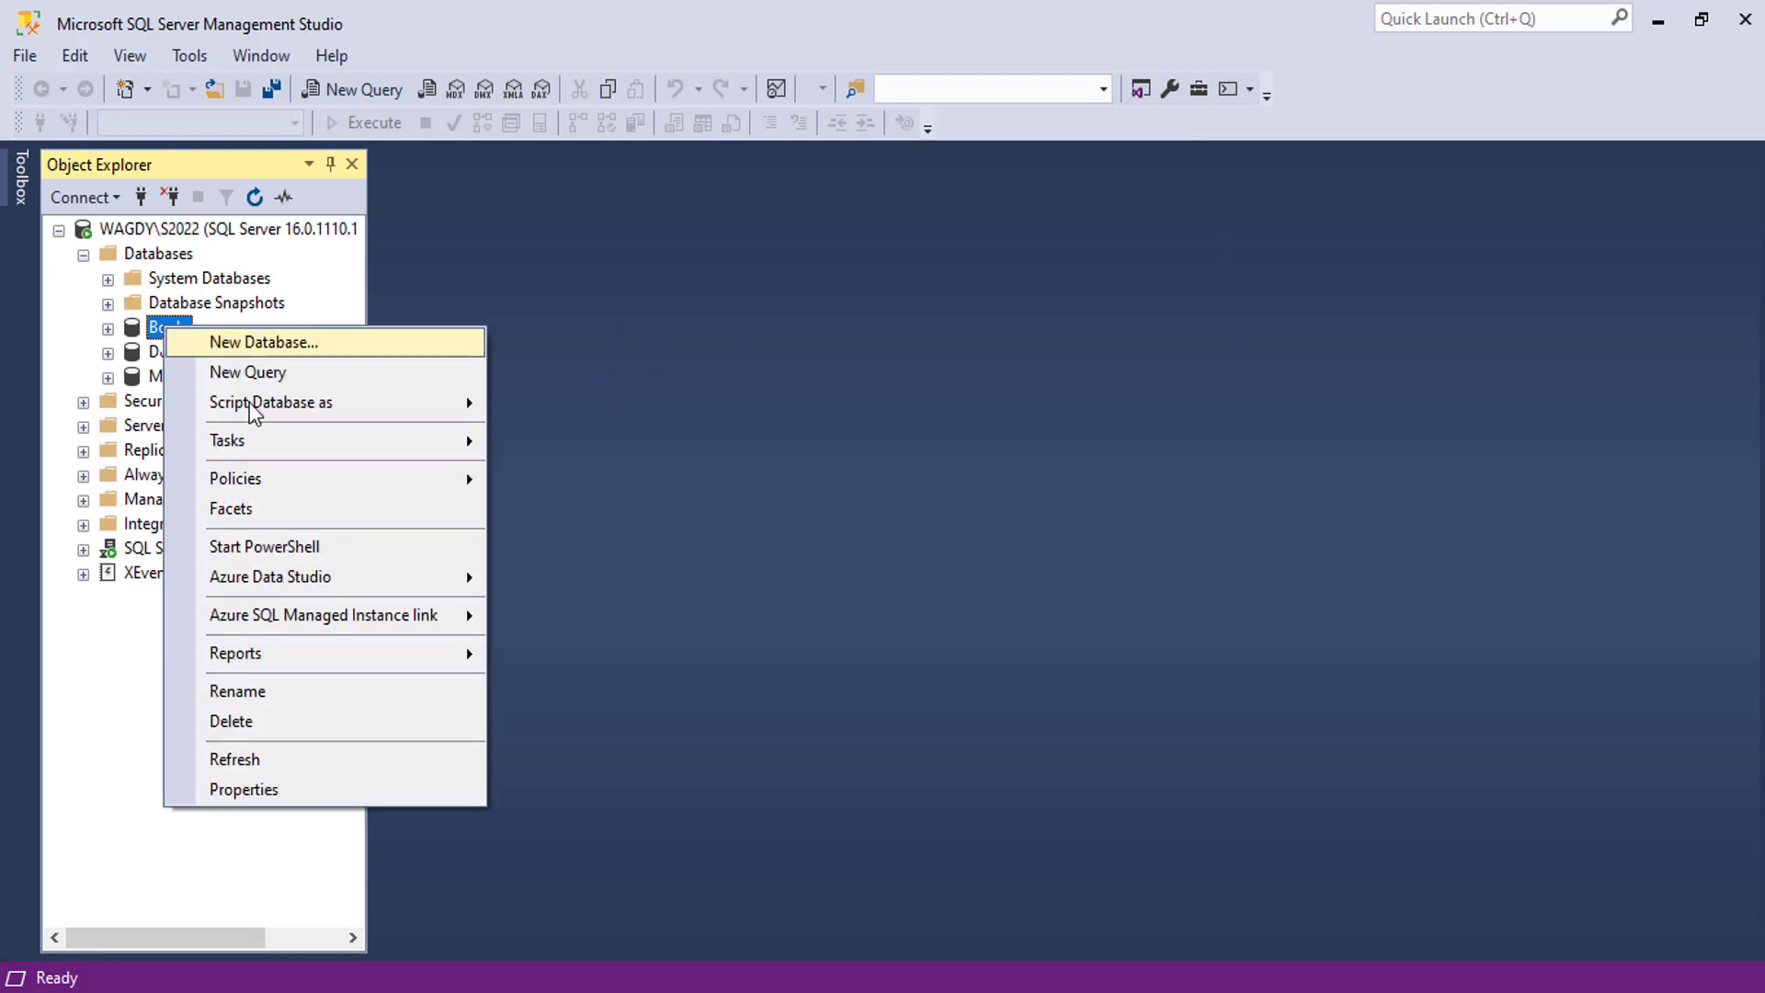
pyautogui.moveTo(272, 449)
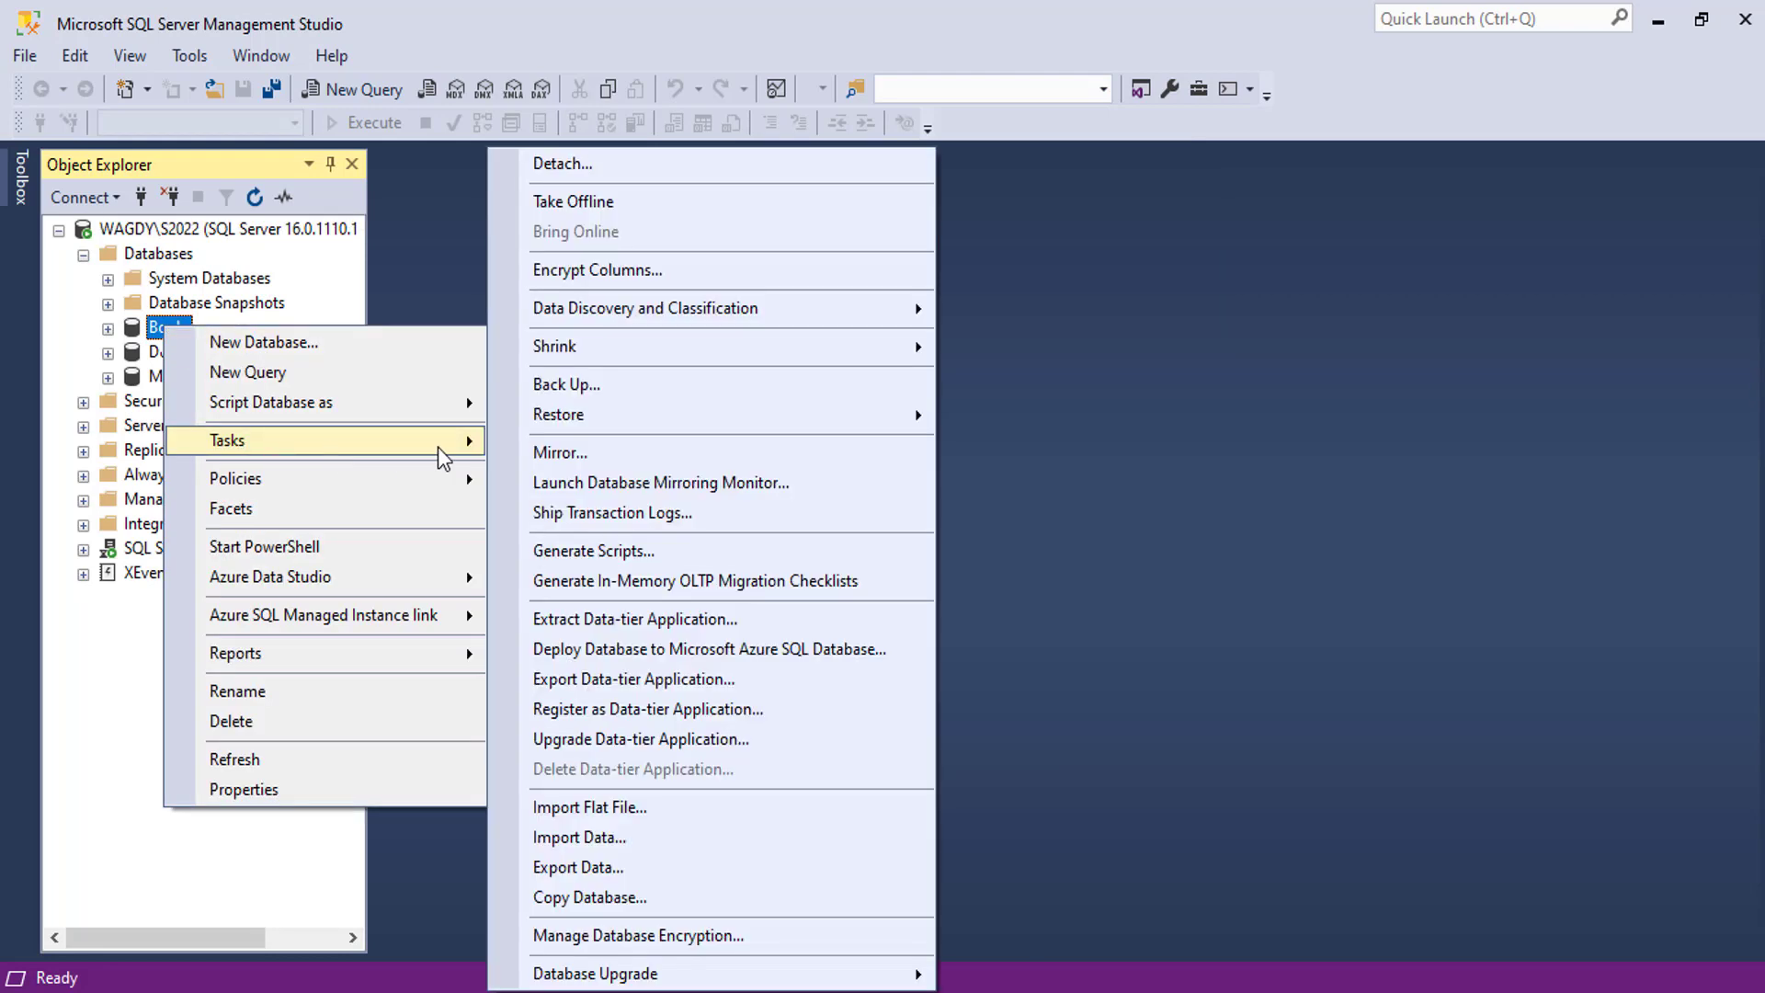
pyautogui.click(680, 165)
pyautogui.click(1161, 913)
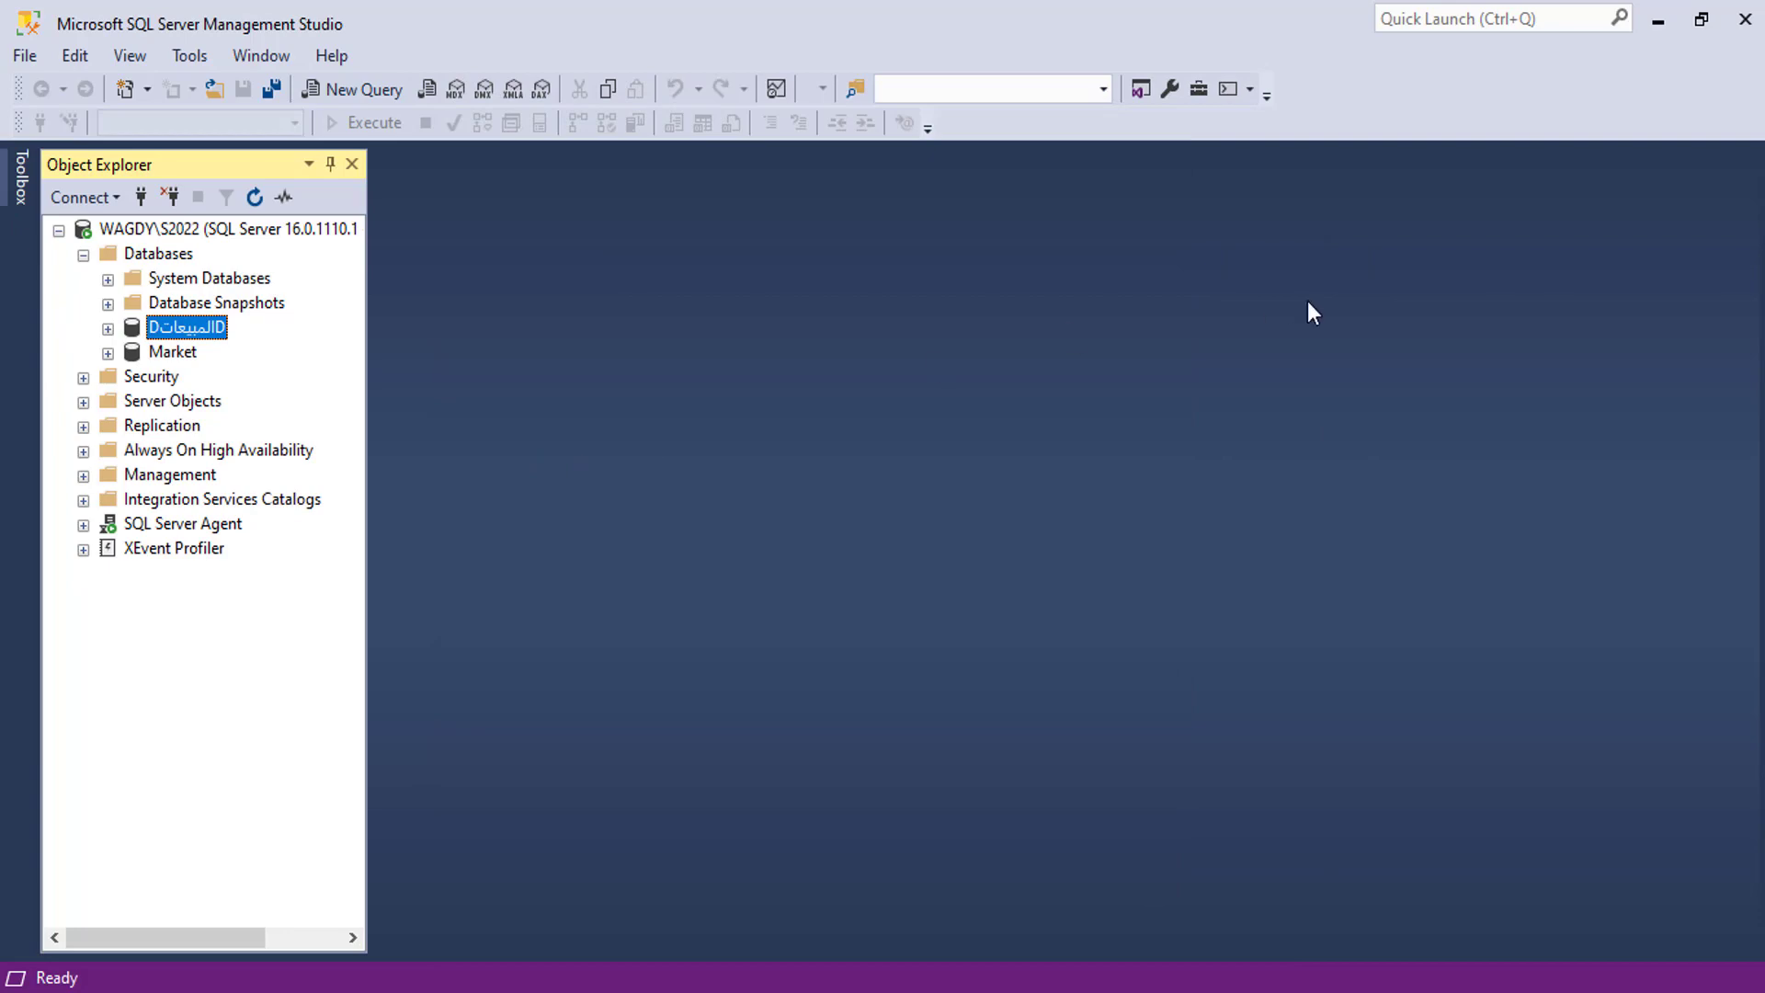
# Step: Return to the S2022 DATA folder in File Explorer and copy the المكتبة database file and its log file to the desktop
pyautogui.click(1656, 22)
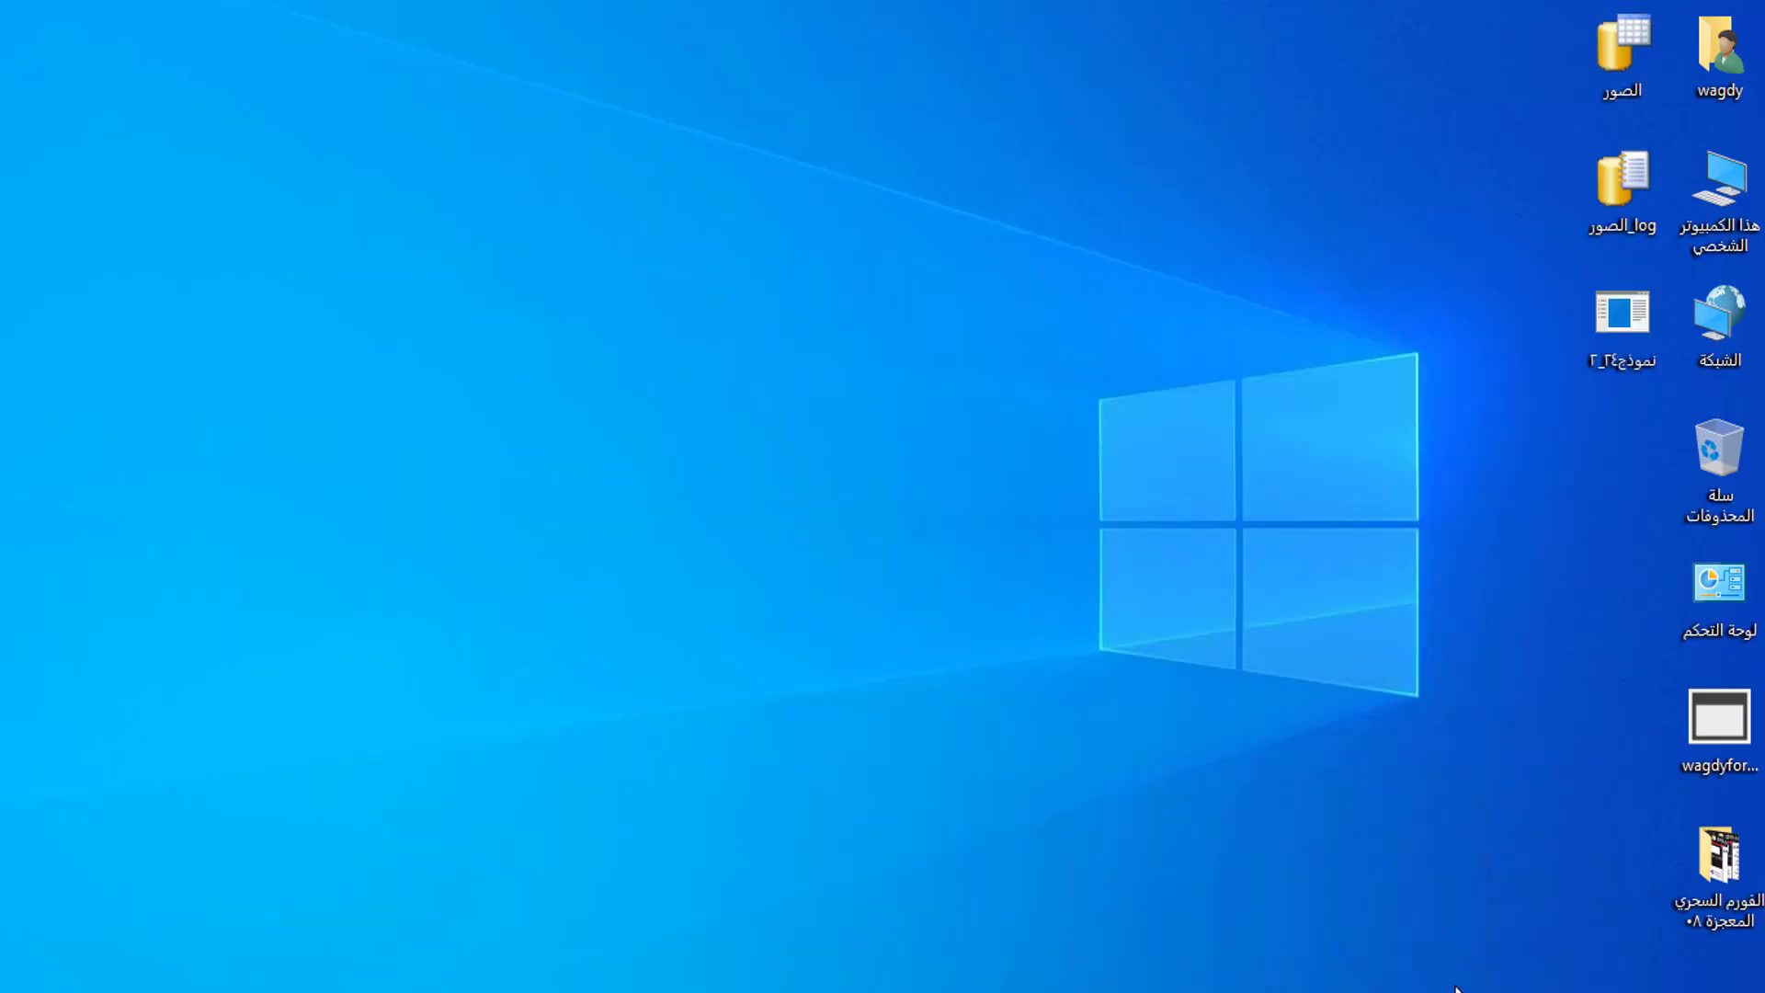
pyautogui.moveTo(1236, 992)
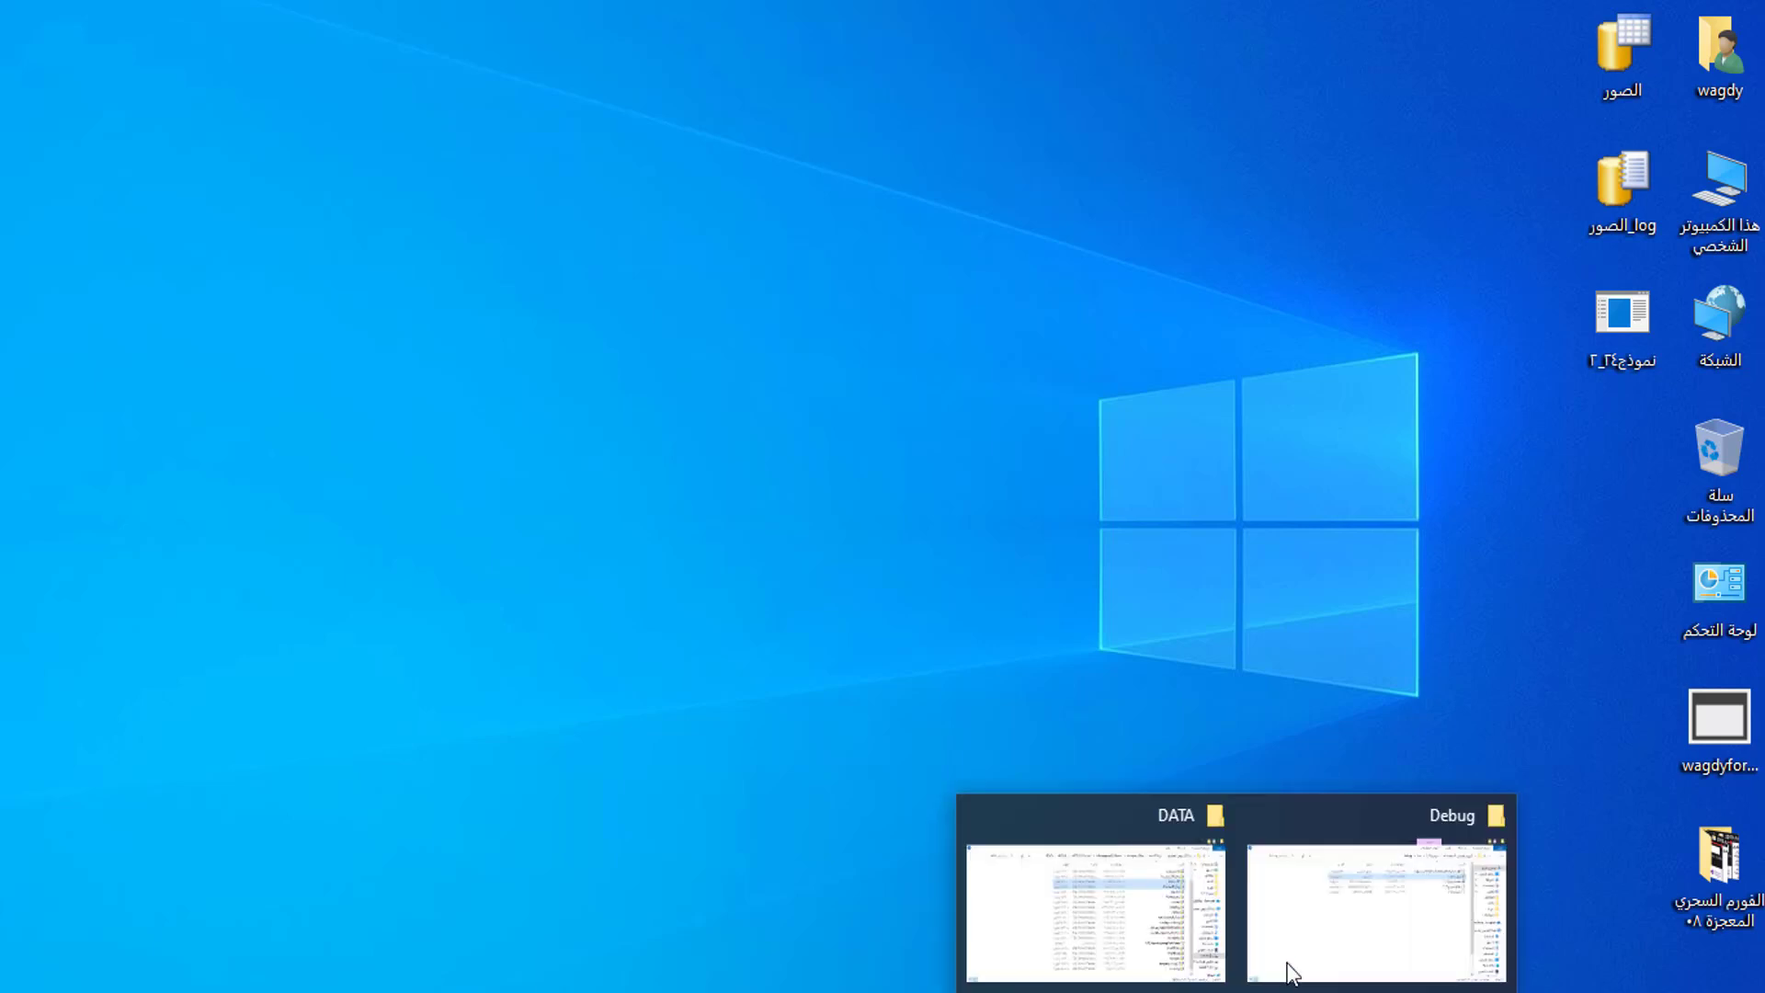
pyautogui.click(1094, 916)
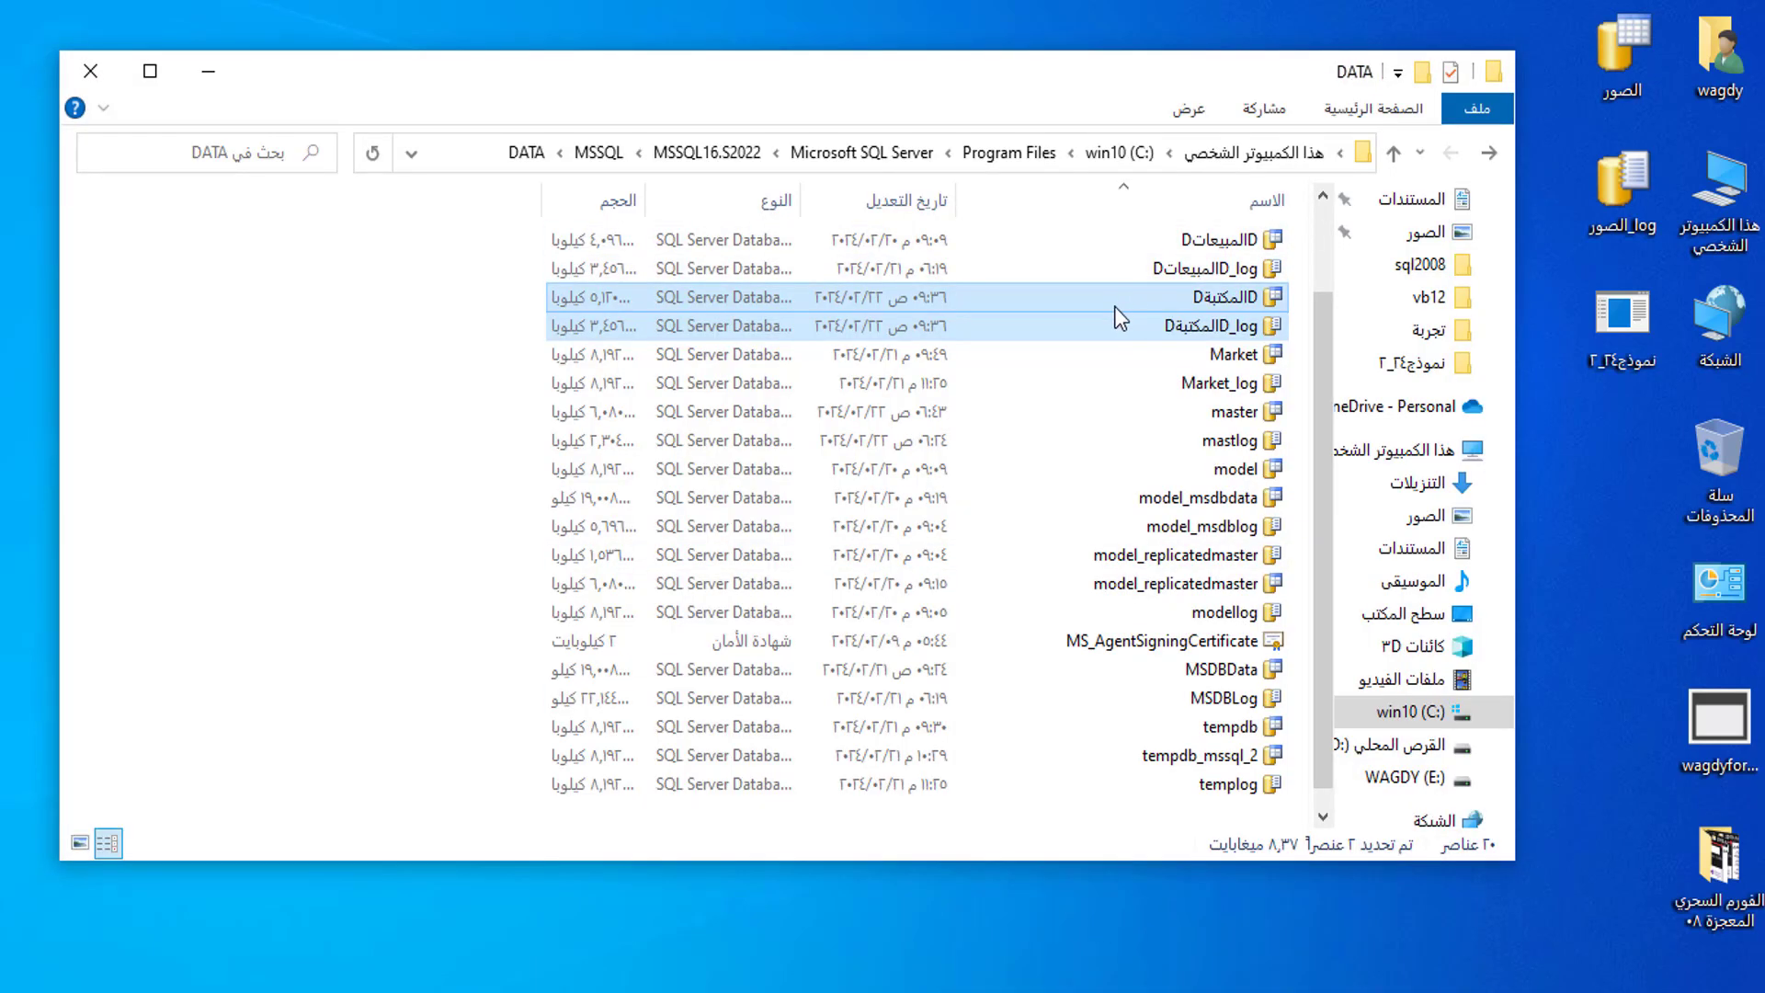
pyautogui.rightClick(1114, 300)
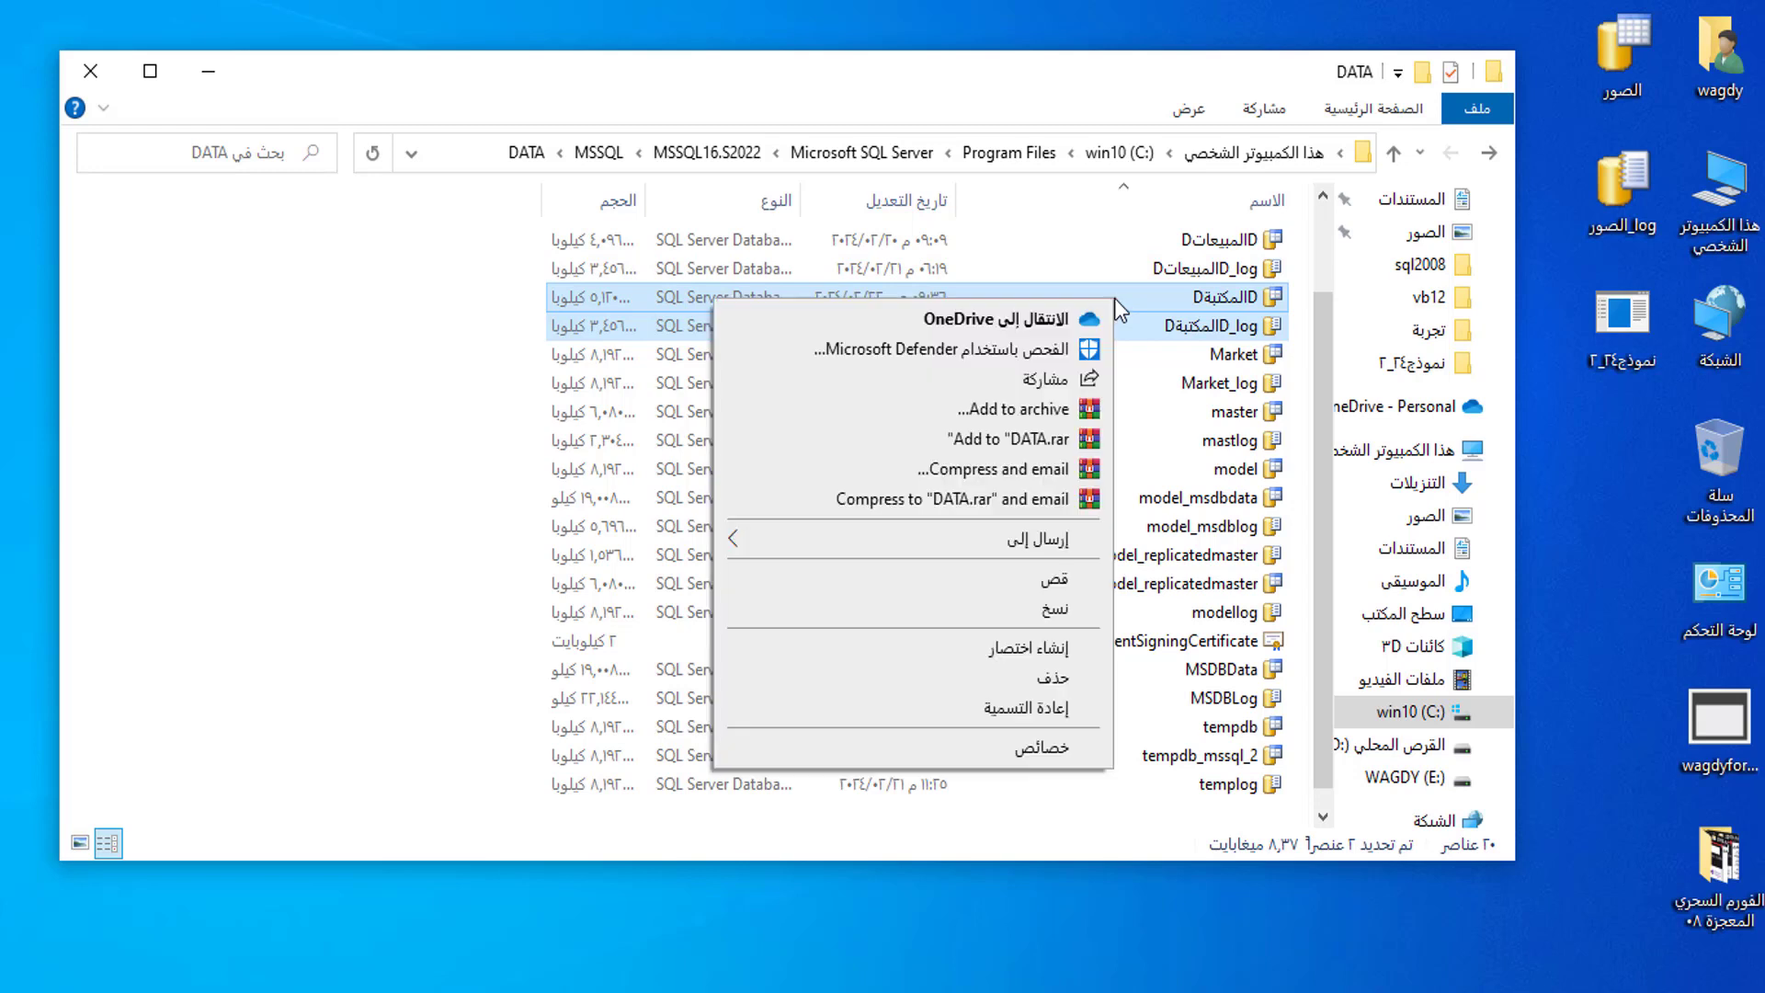
pyautogui.click(969, 612)
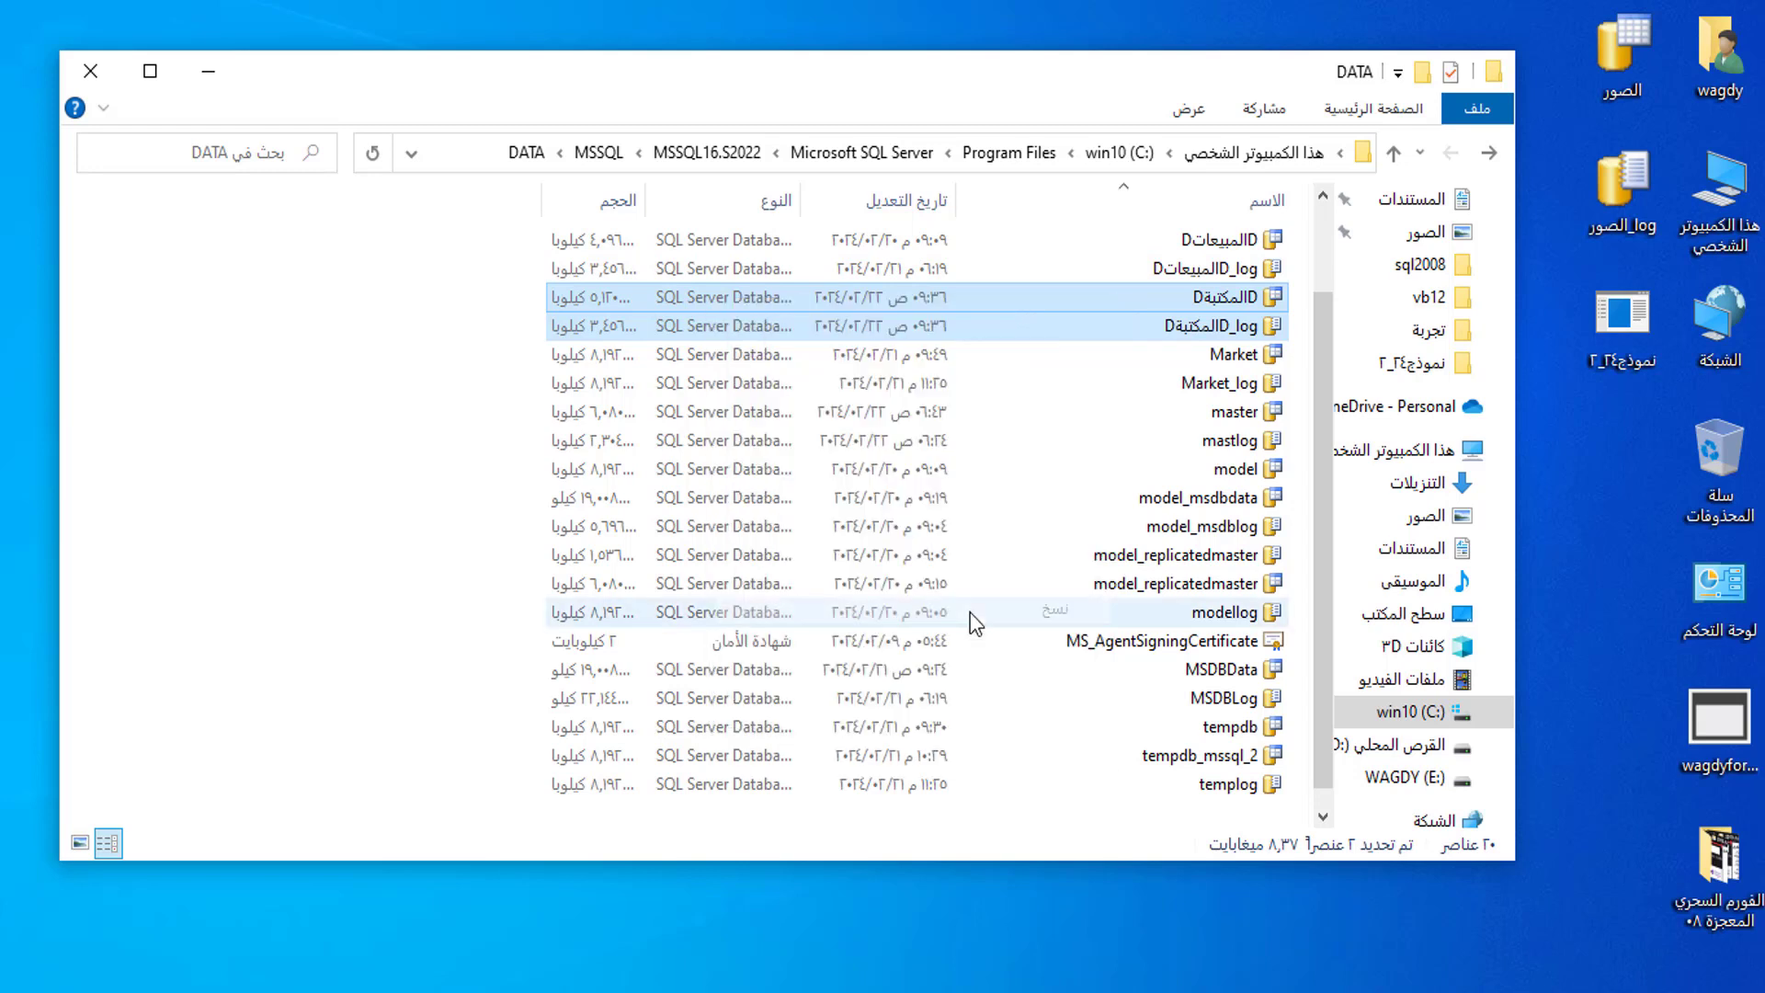
pyautogui.rightClick(1609, 482)
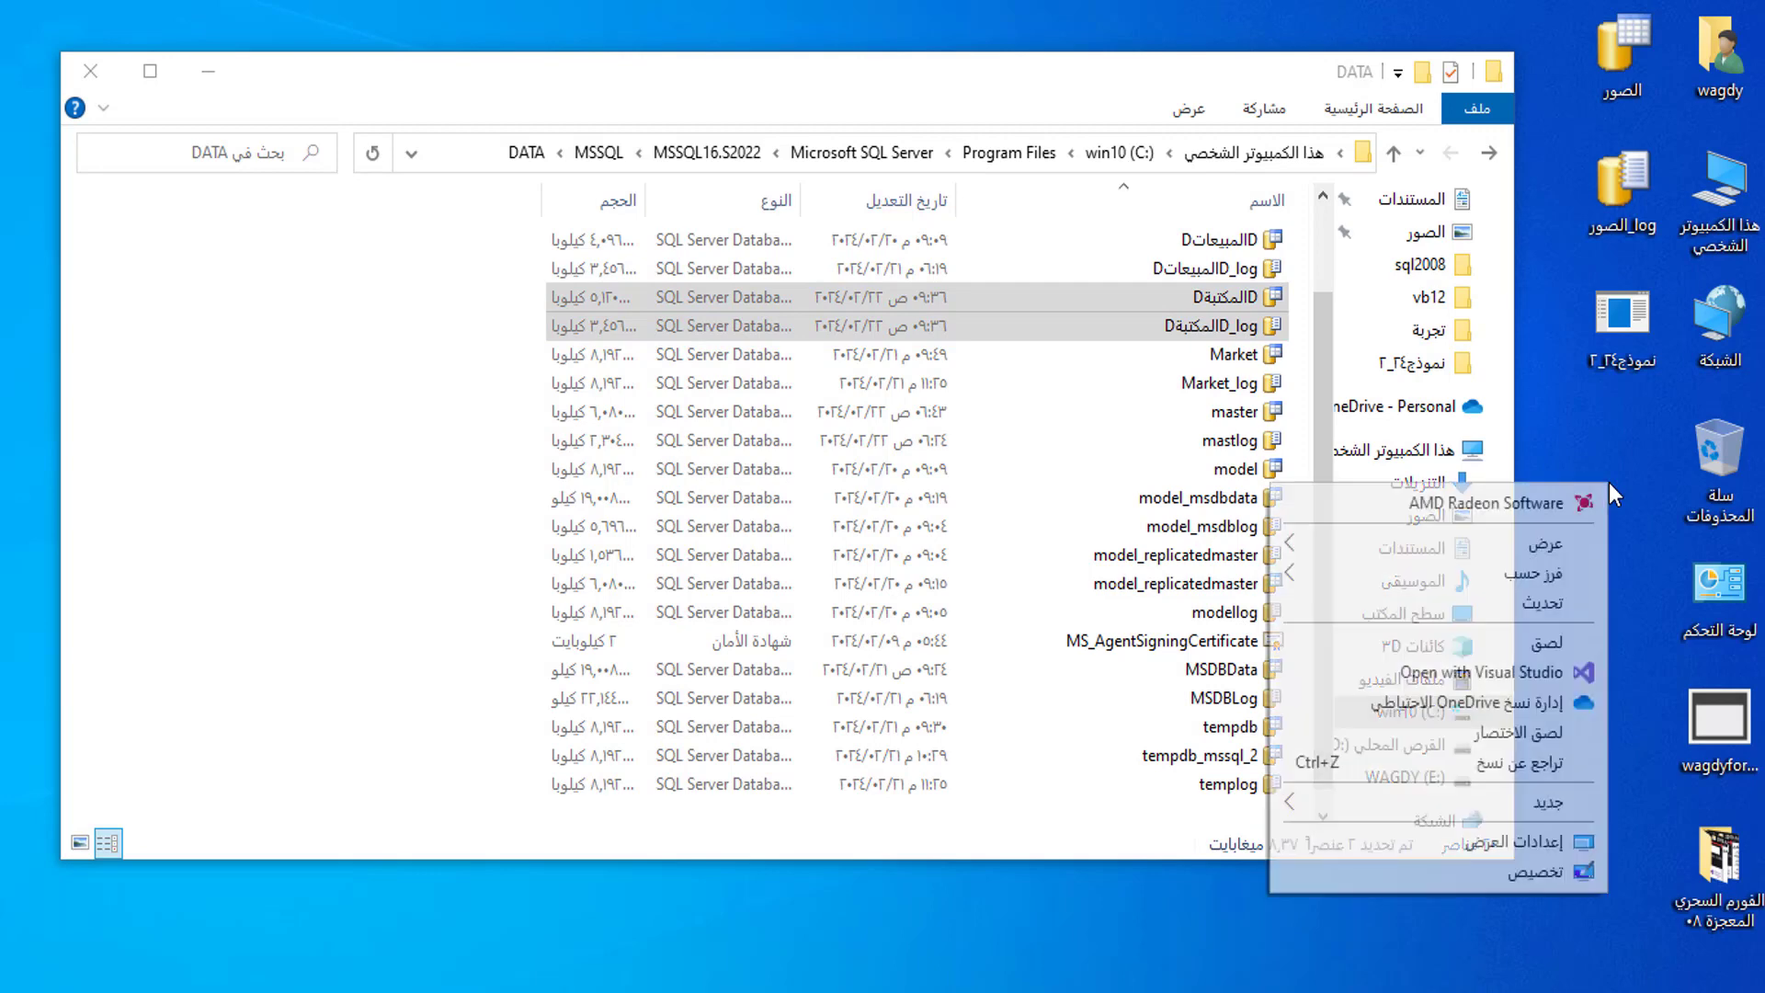
pyautogui.click(1504, 648)
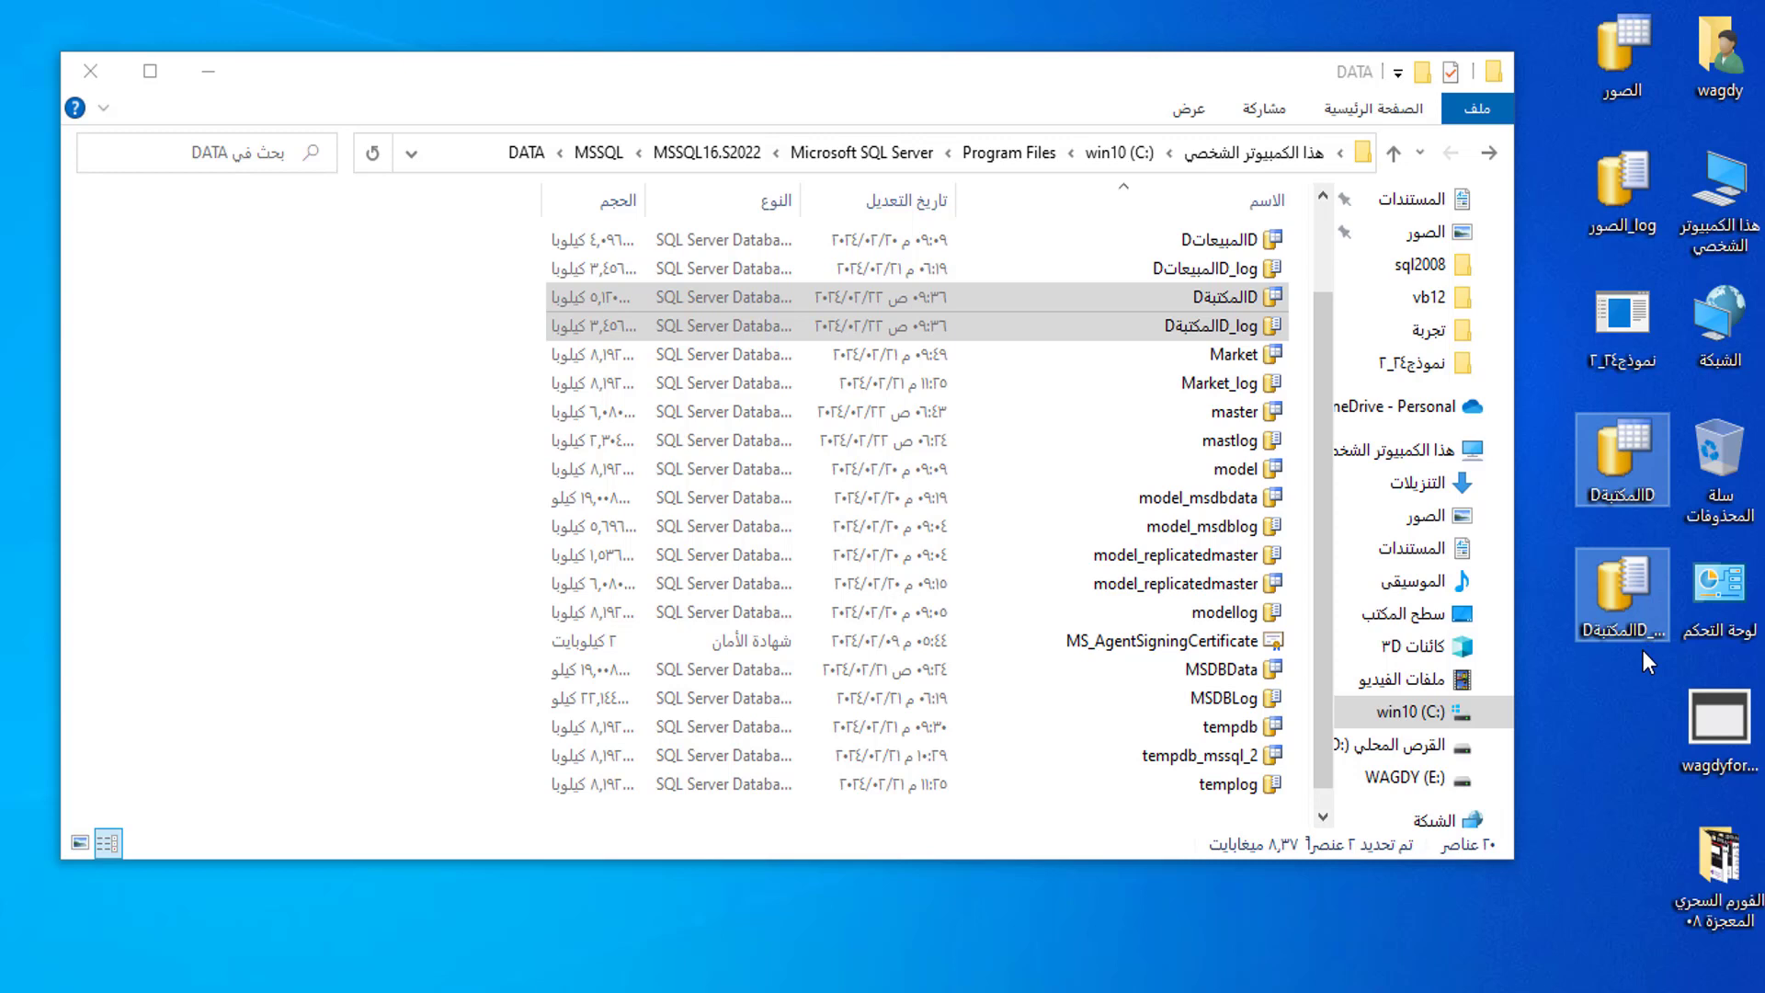
# Step: Go back to the Microsoft SQL Server folder and open the DATA folder under MSSQL in MSSQL16.S2024
pyautogui.click(1488, 151)
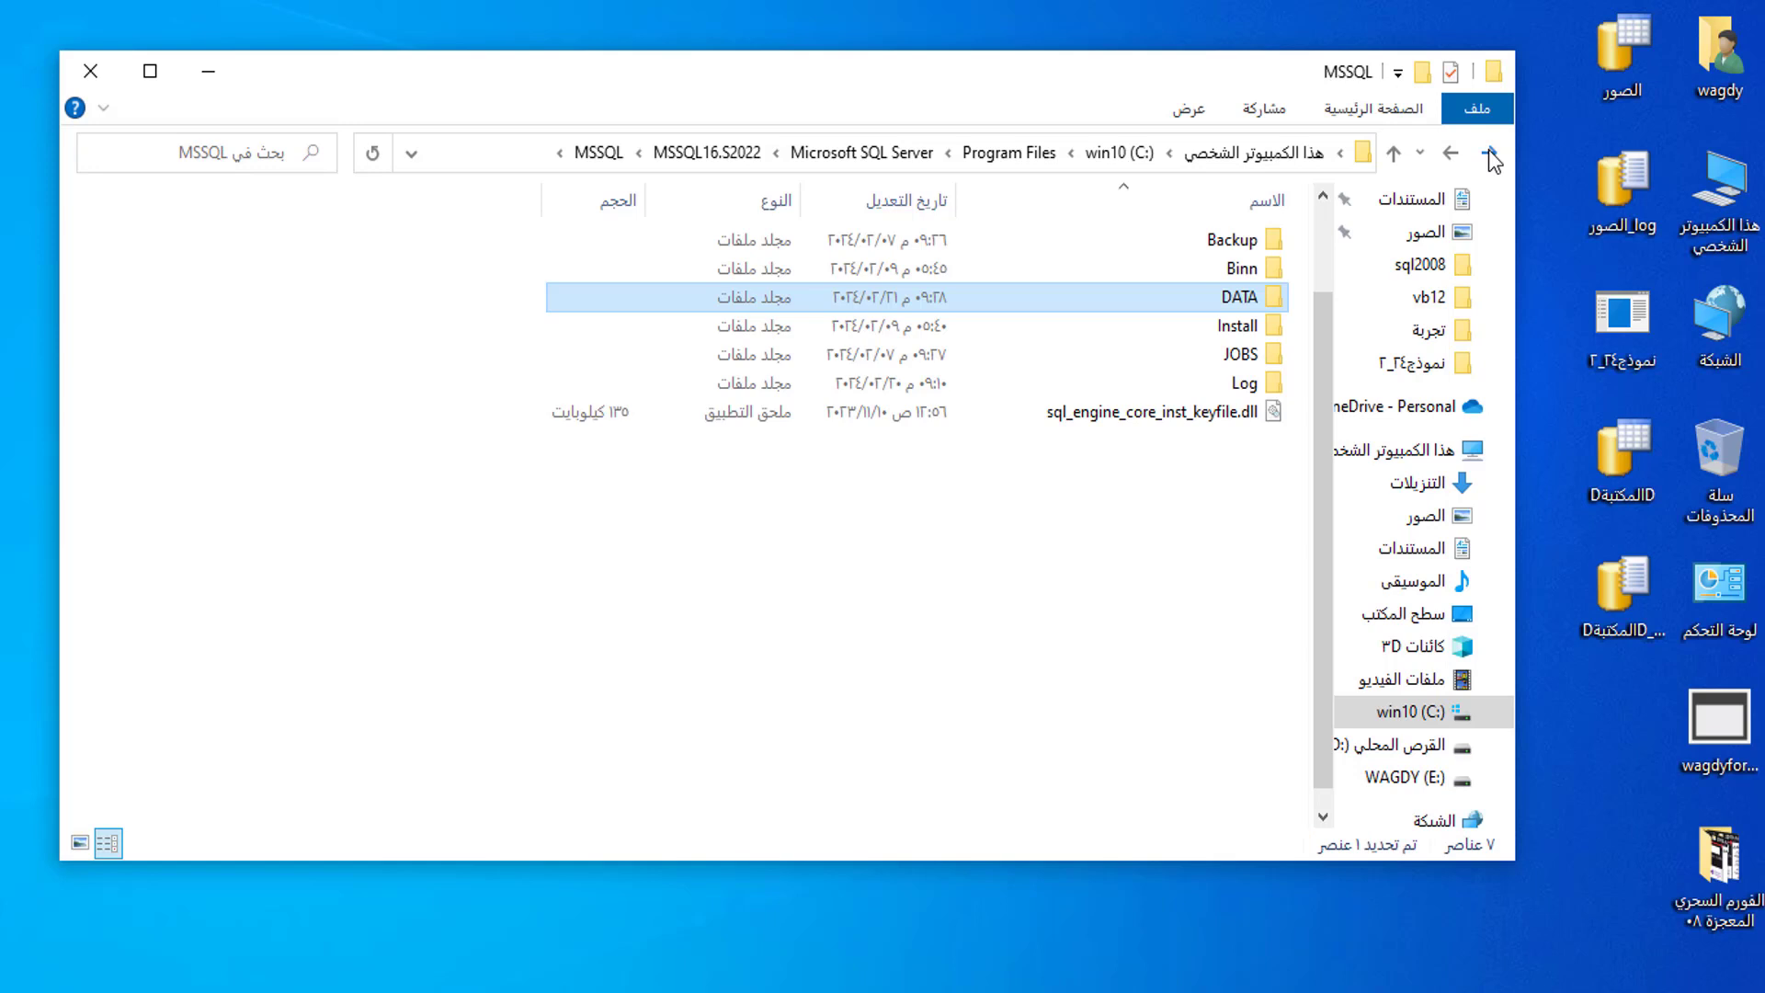
pyautogui.click(1488, 151)
pyautogui.click(1487, 149)
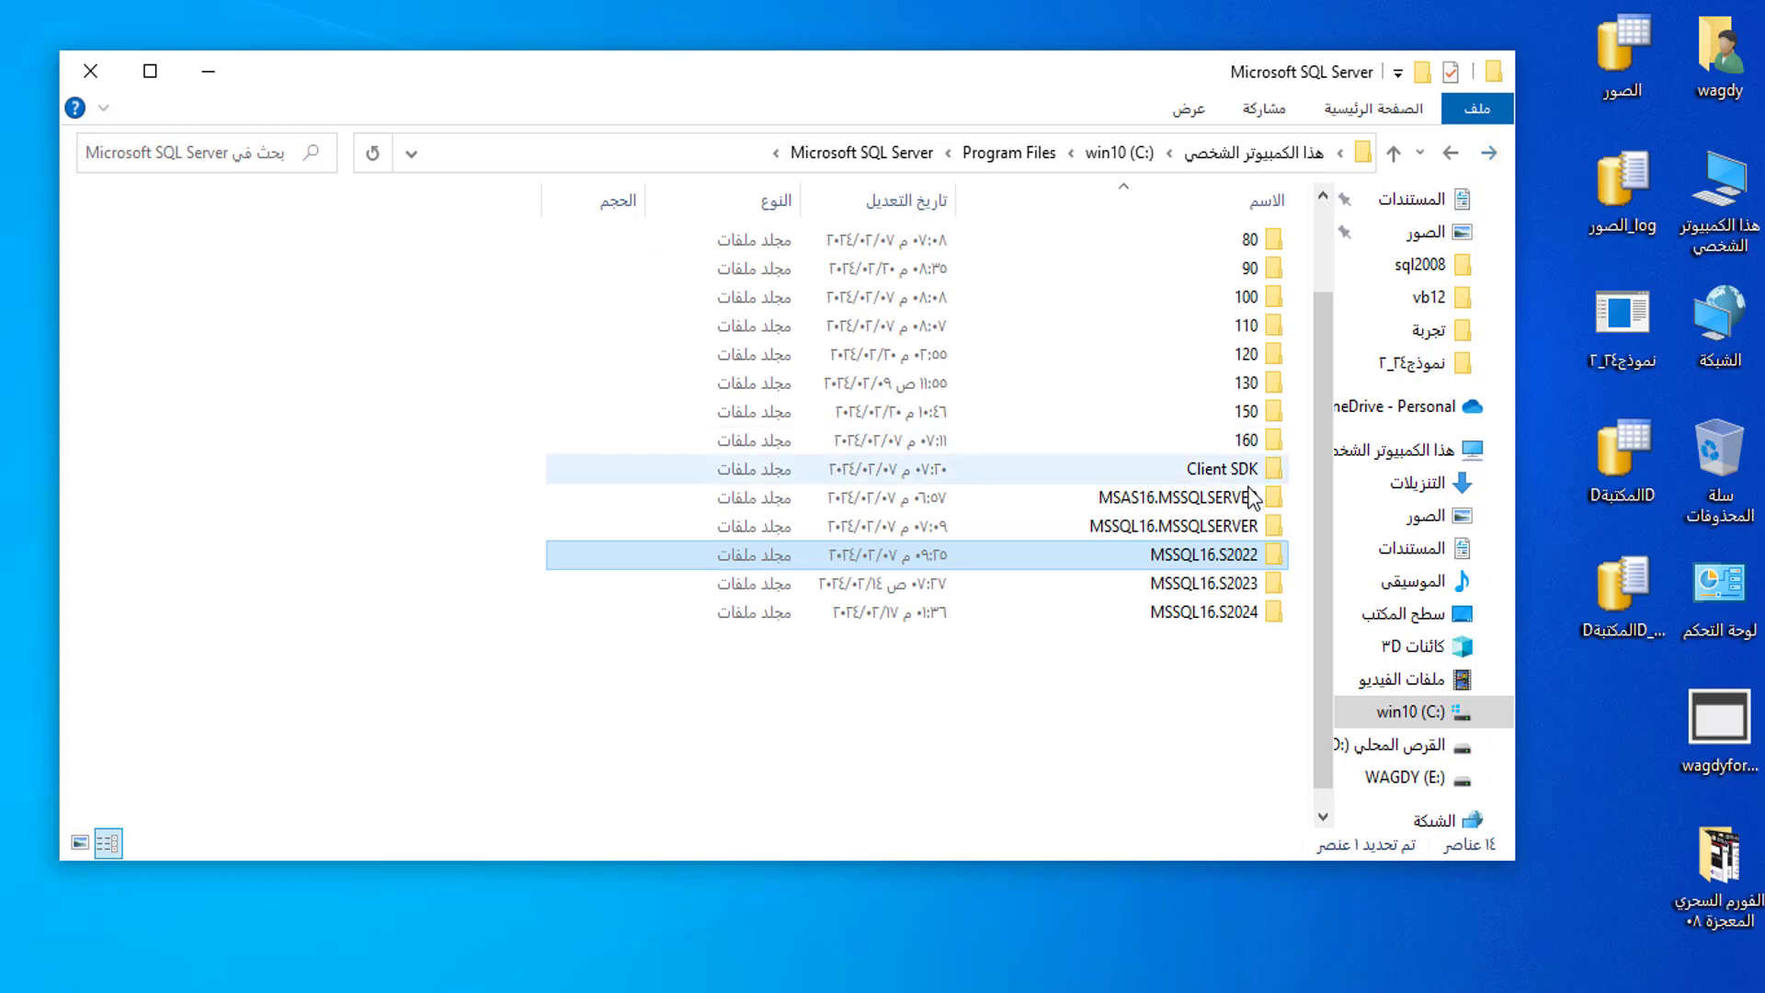
pyautogui.click(1180, 616)
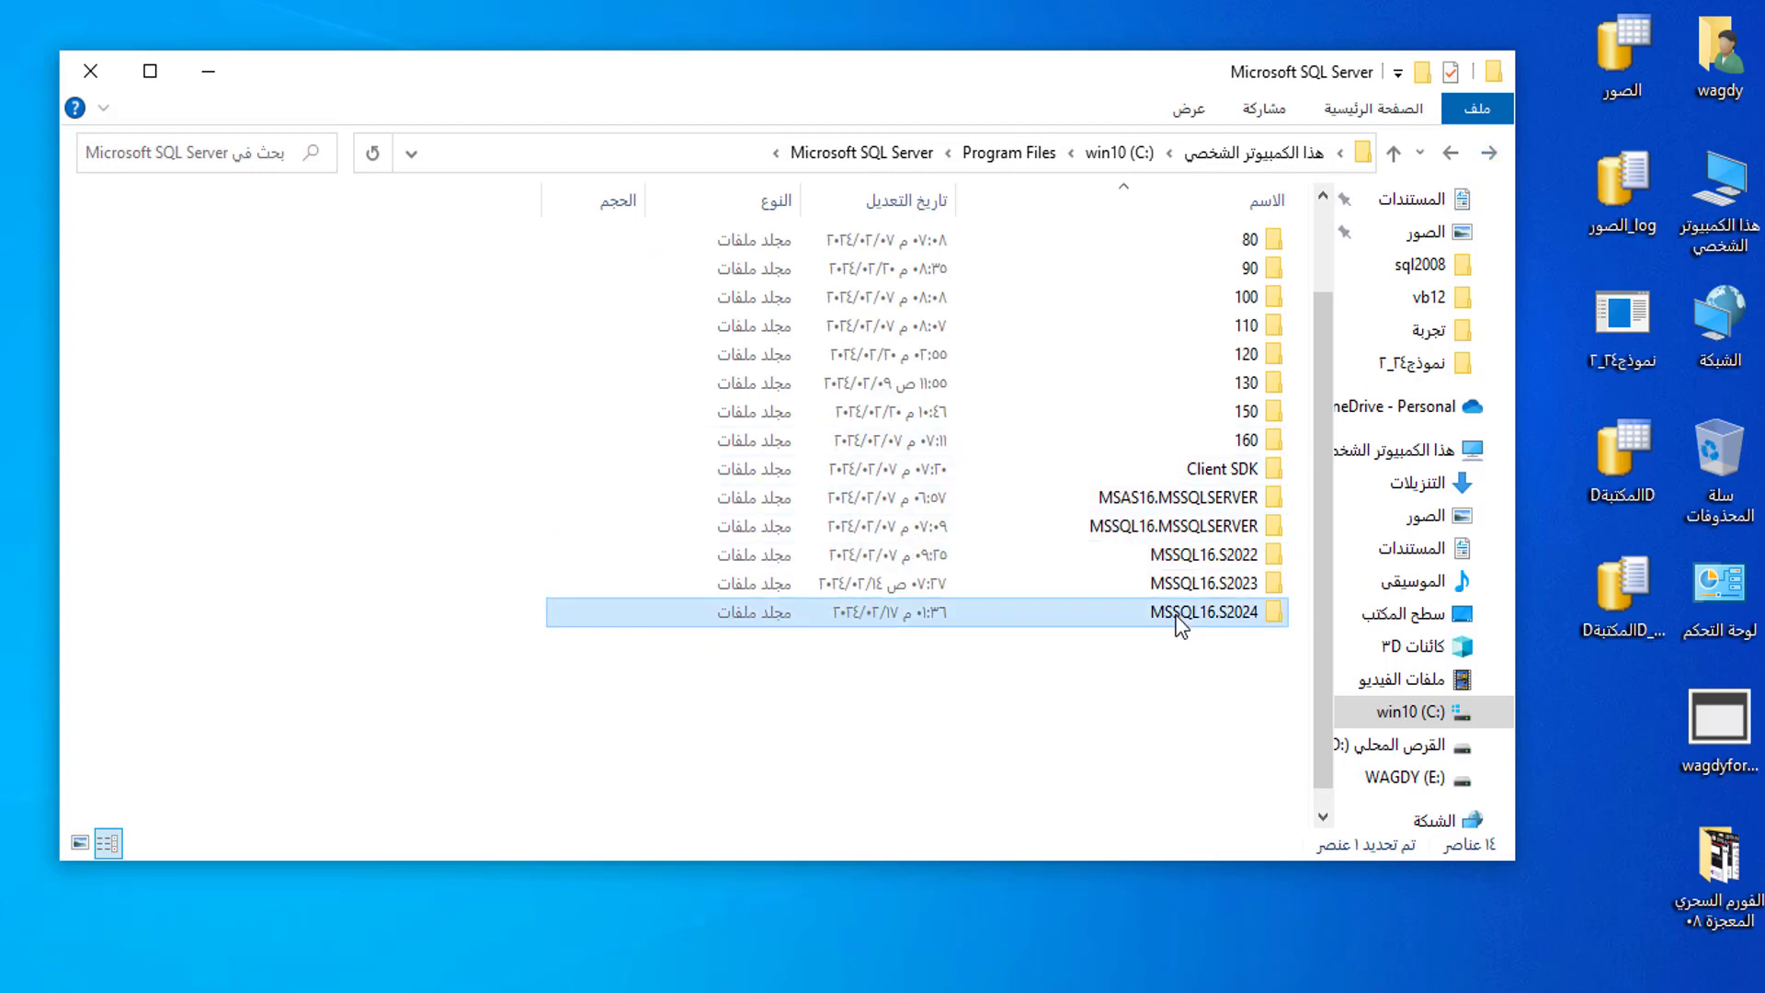
pyautogui.doubleClick(1179, 614)
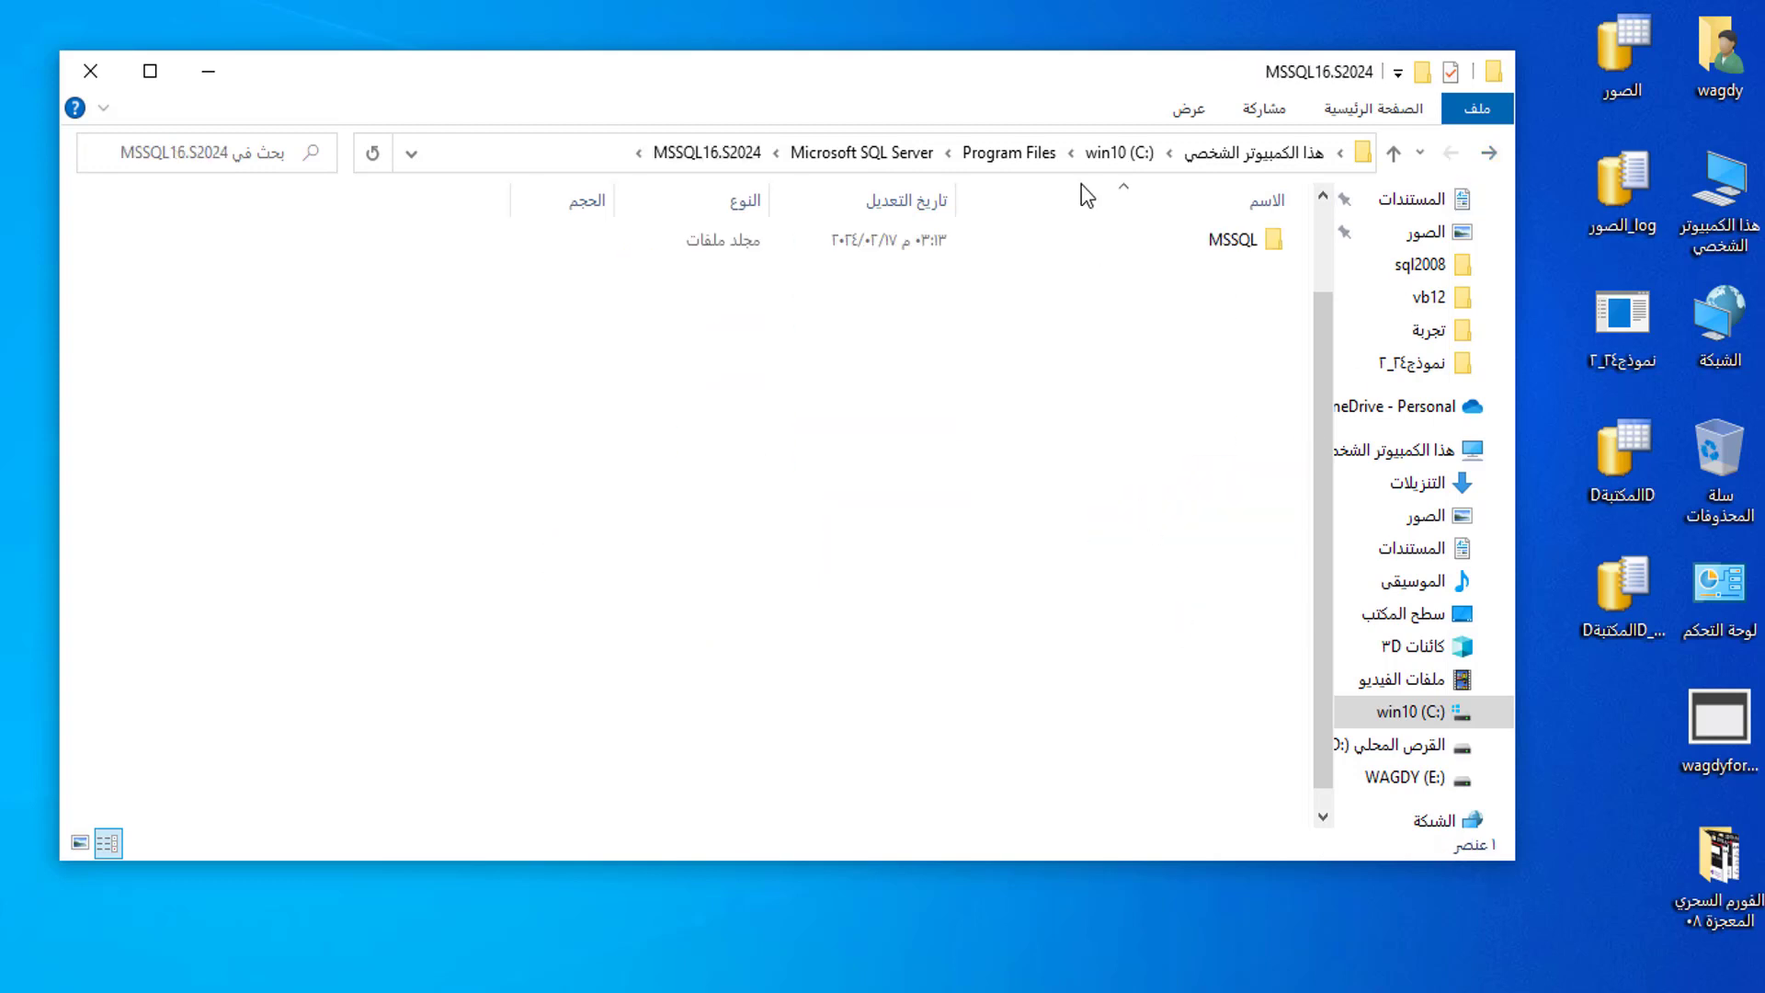
pyautogui.click(1088, 247)
pyautogui.doubleClick(1088, 246)
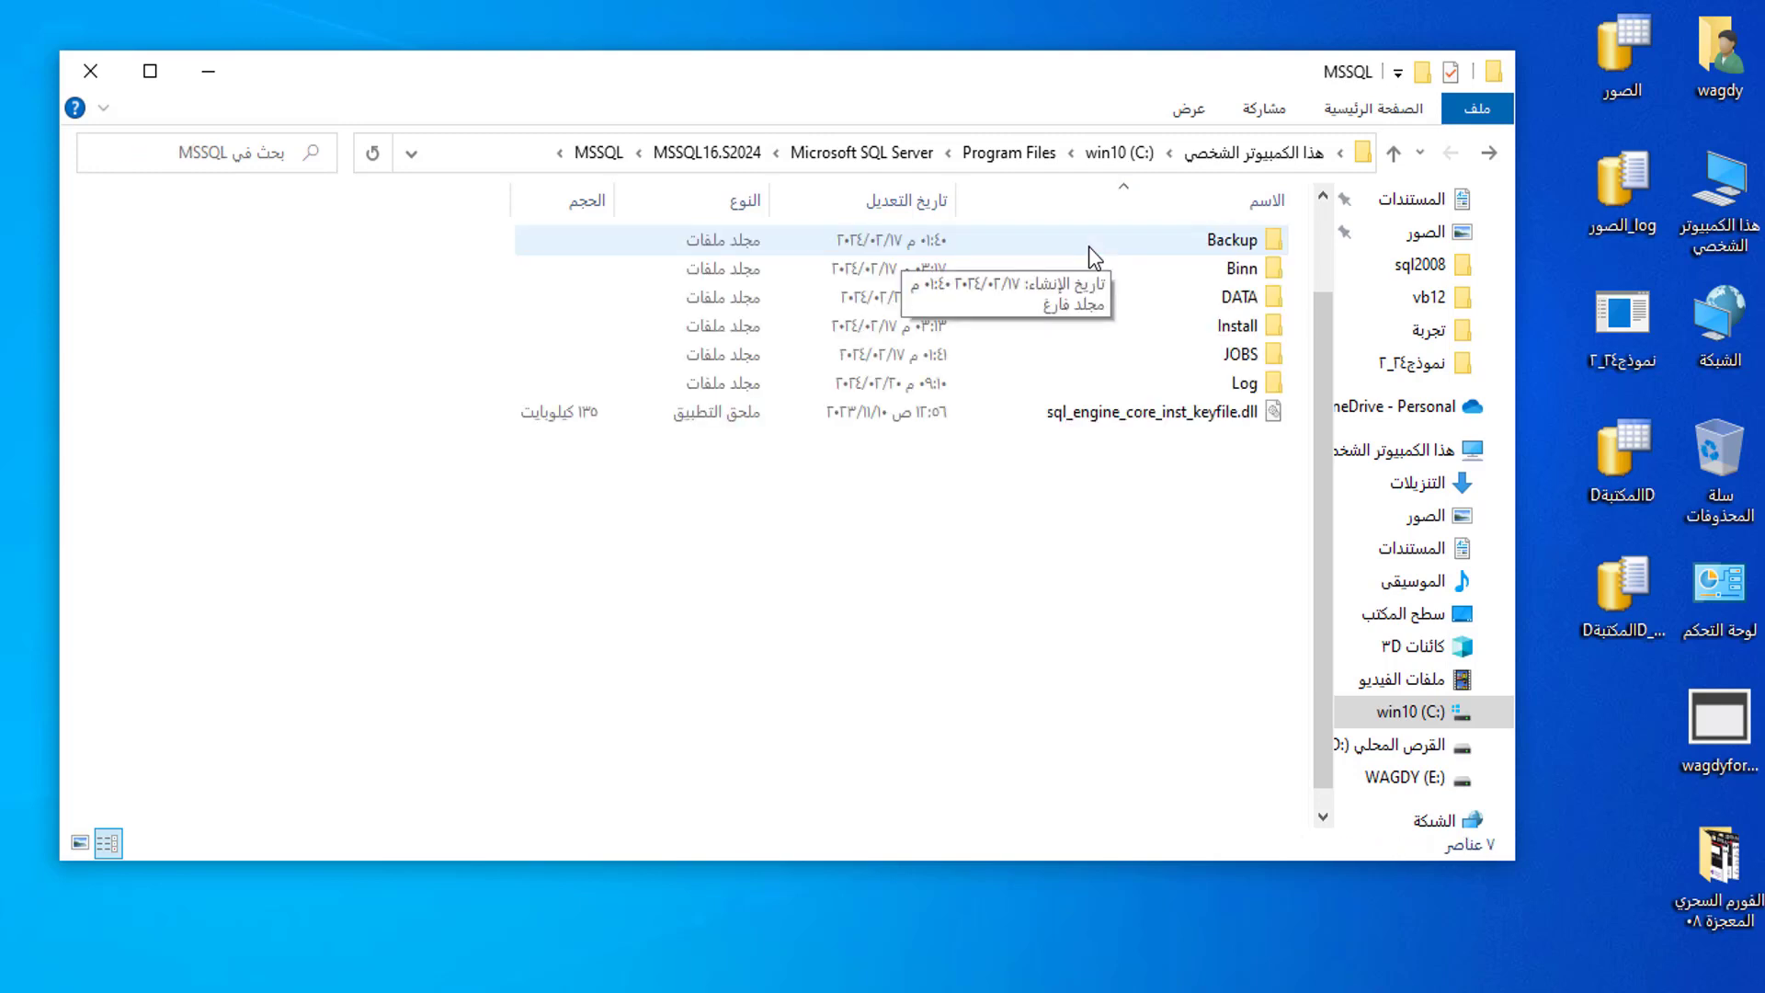
pyautogui.click(1139, 301)
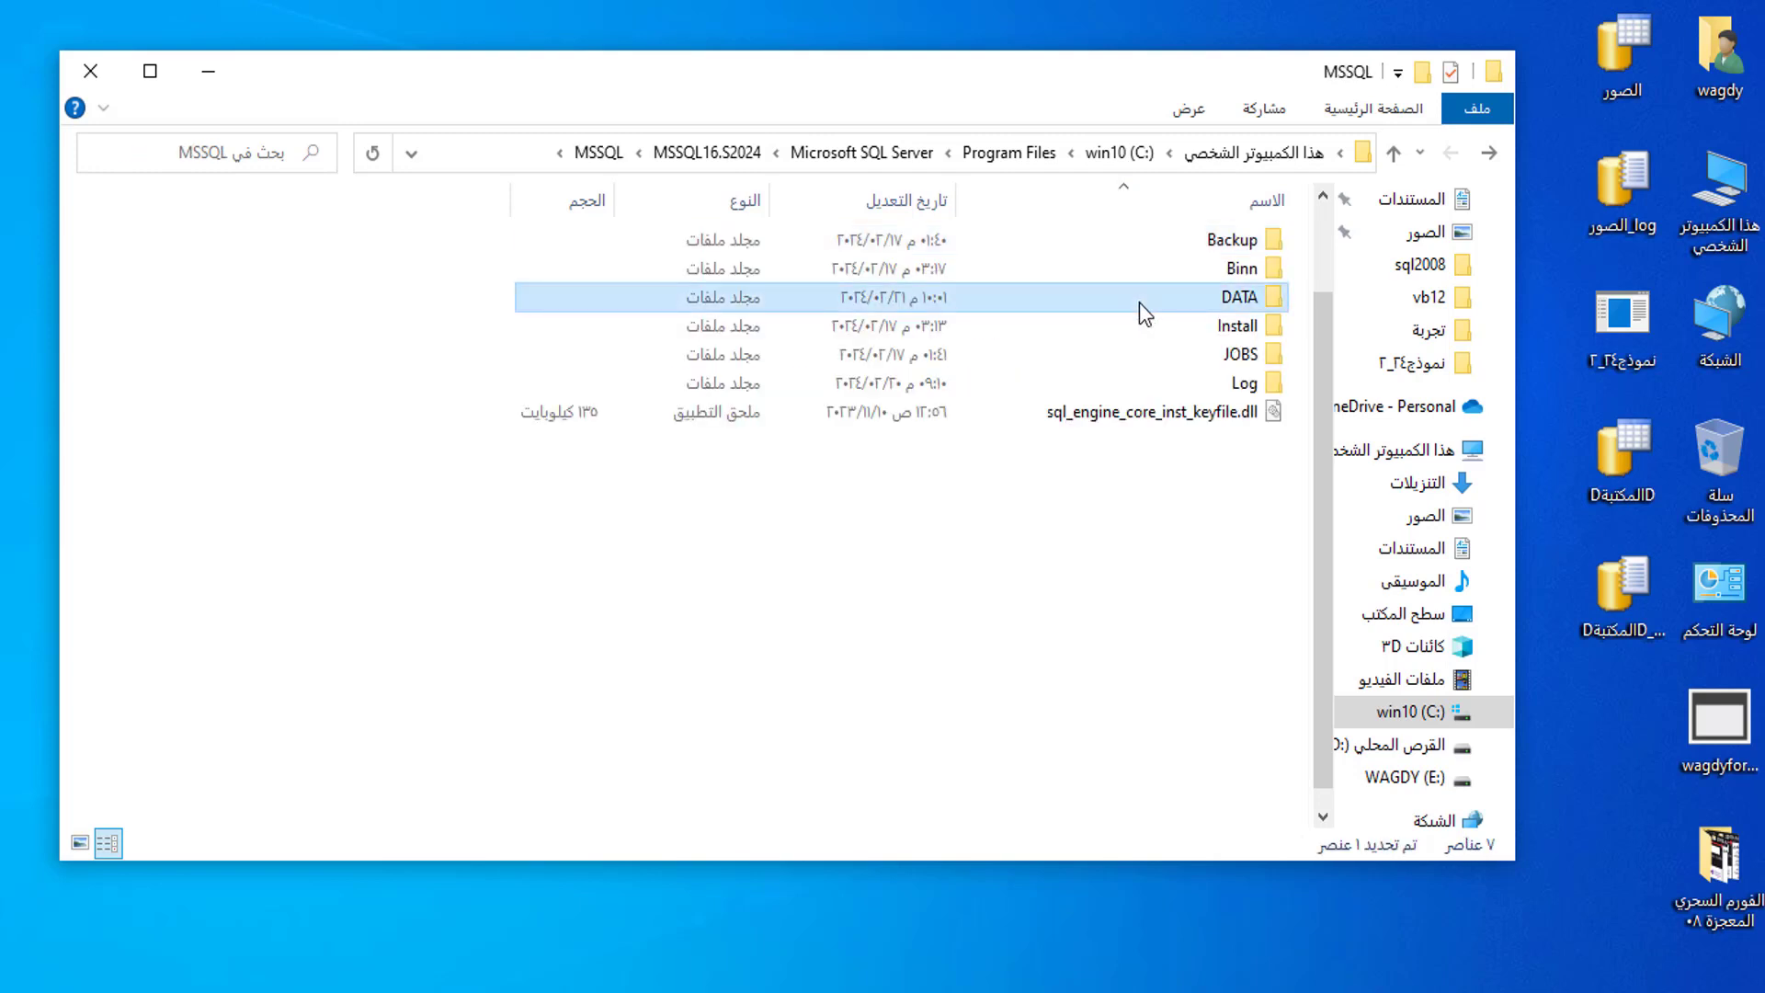
pyautogui.doubleClick(1139, 302)
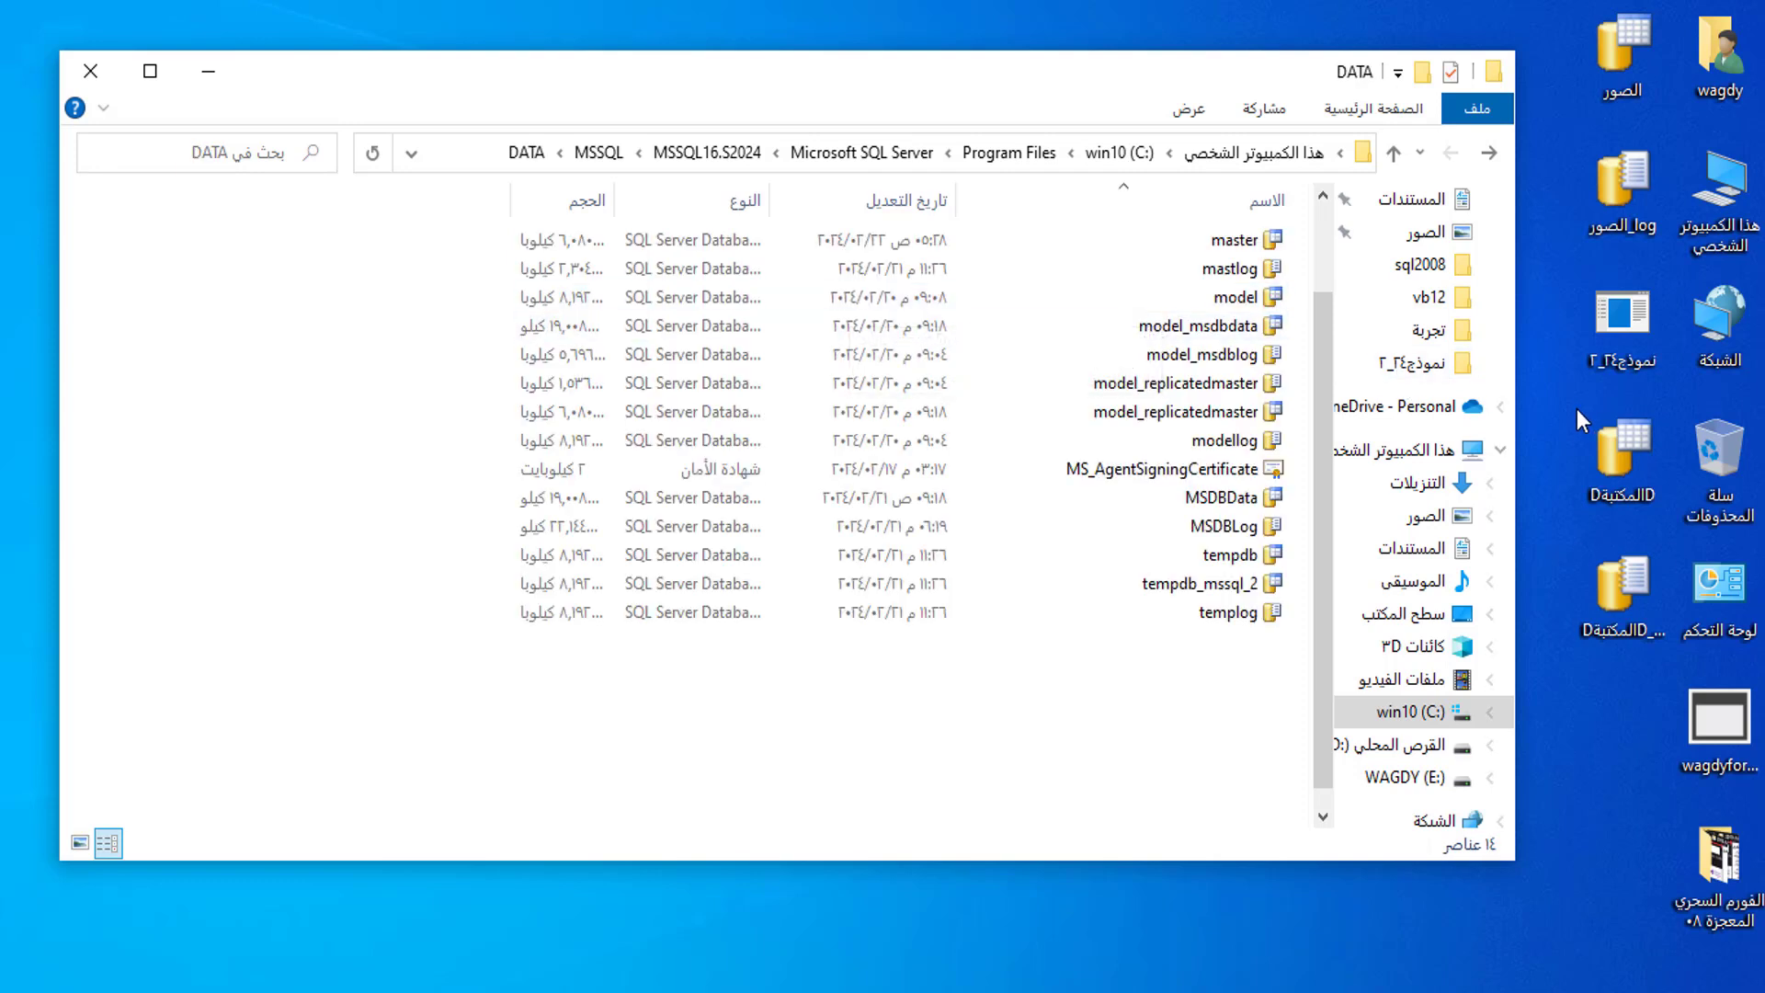
# Step: Move the المكتبة database file and its log file from the desktop into the S2024 DATA folder
pyautogui.moveTo(1576, 410); pyautogui.dragTo(1625, 582)
pyautogui.rightClick(1615, 450)
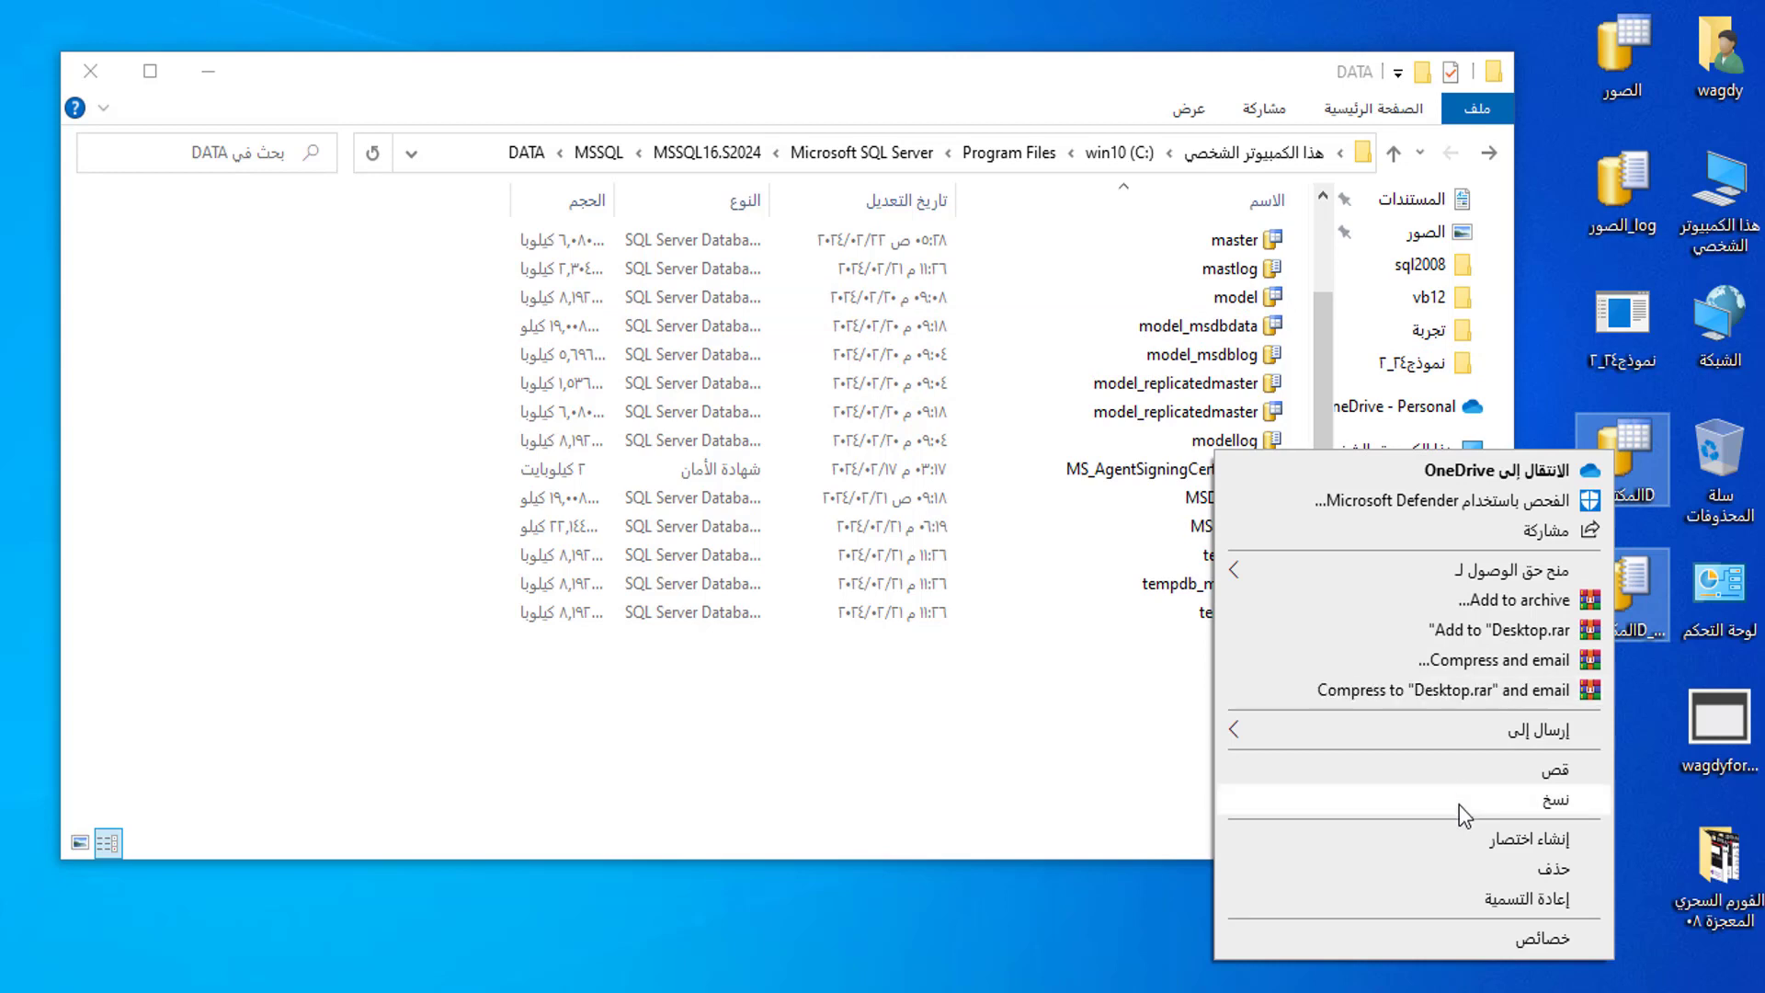
pyautogui.click(1459, 767)
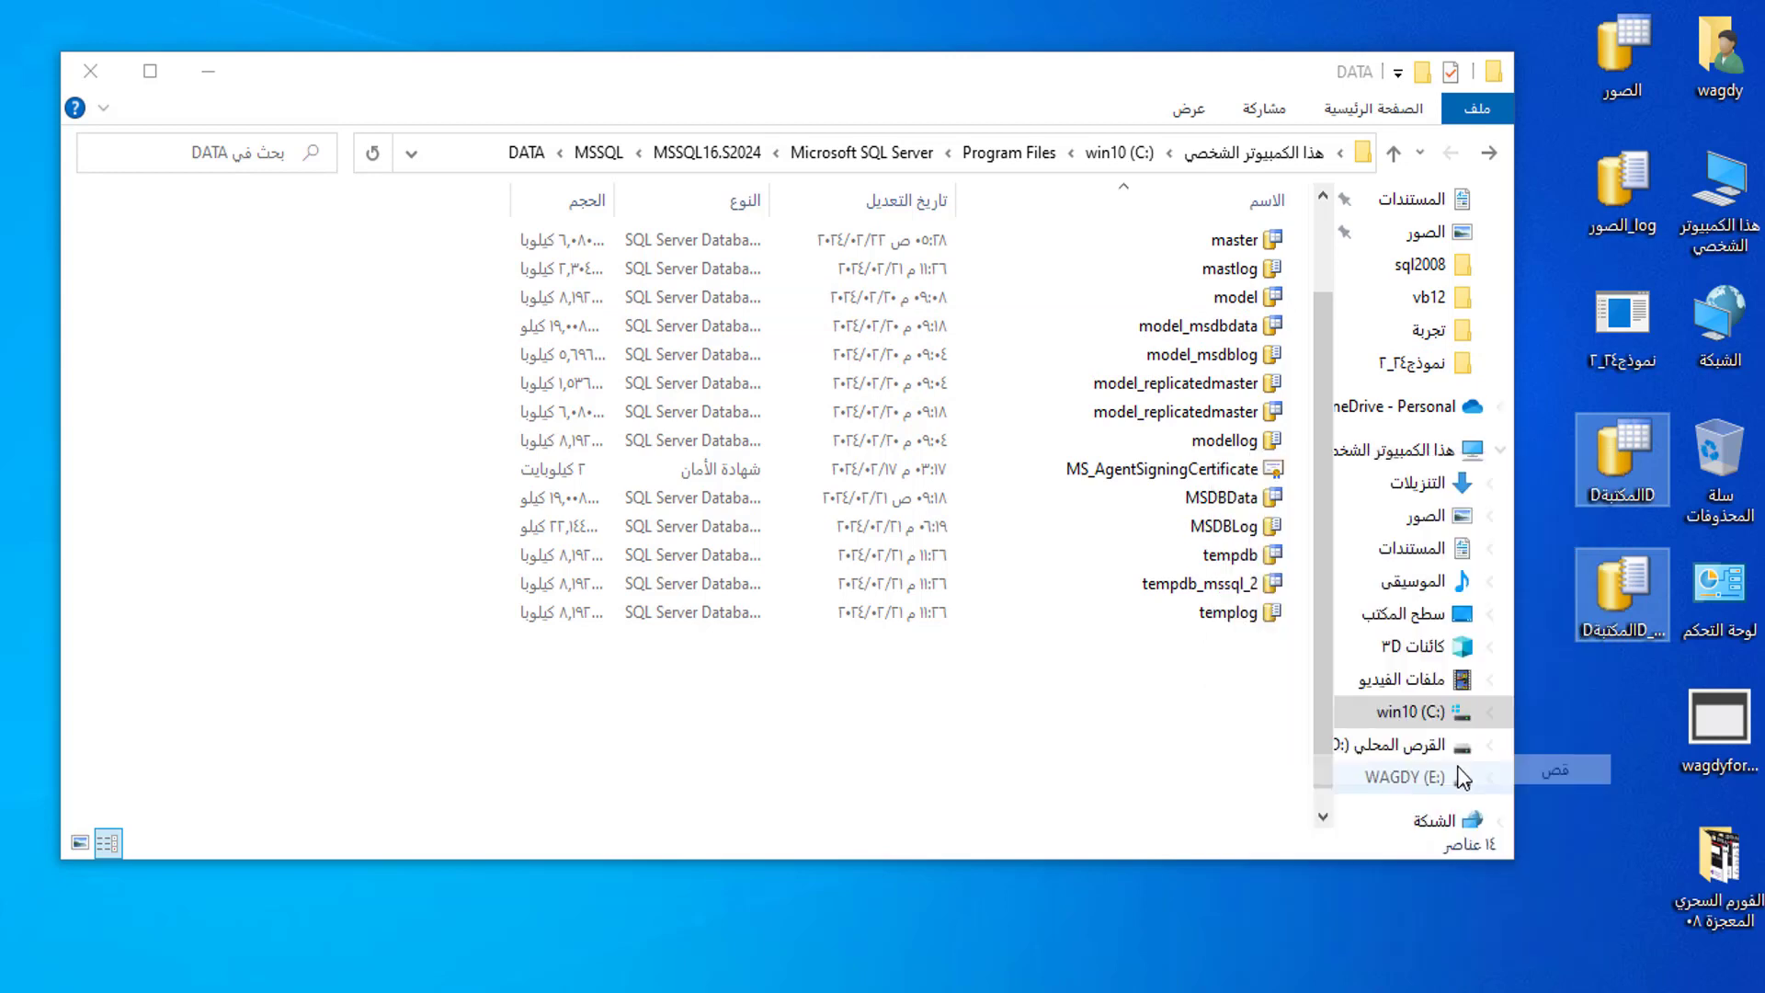
pyautogui.rightClick(993, 682)
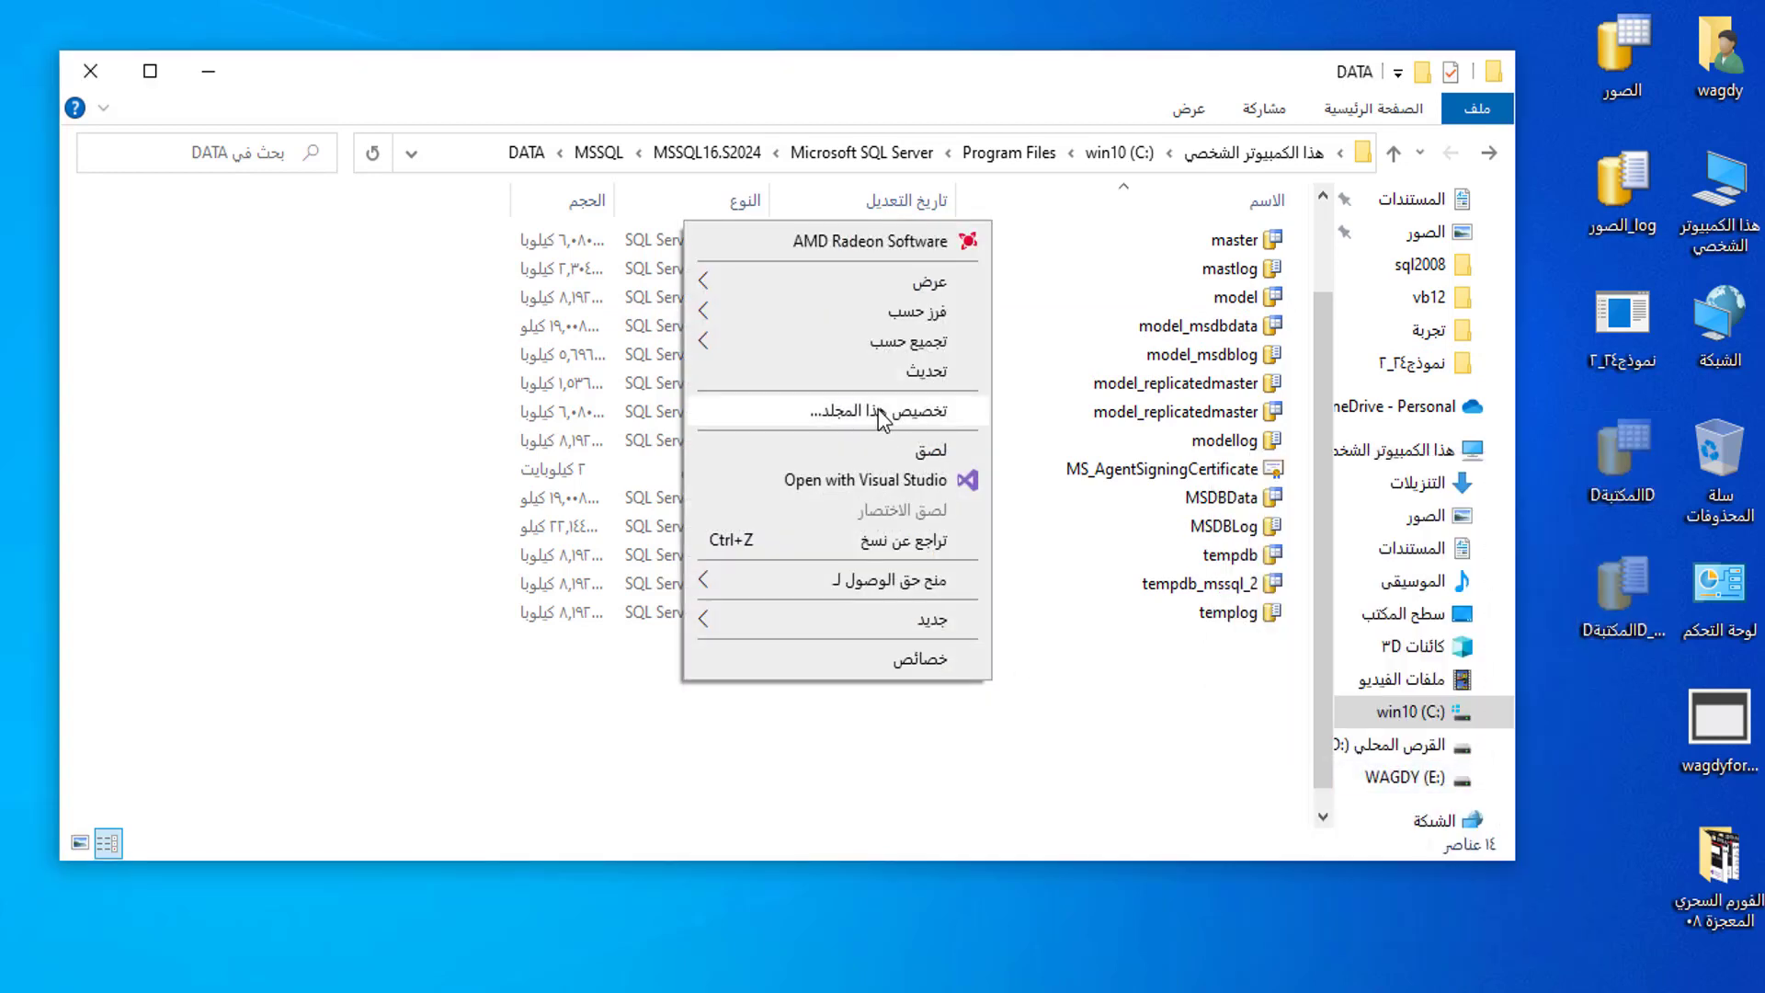
pyautogui.click(888, 452)
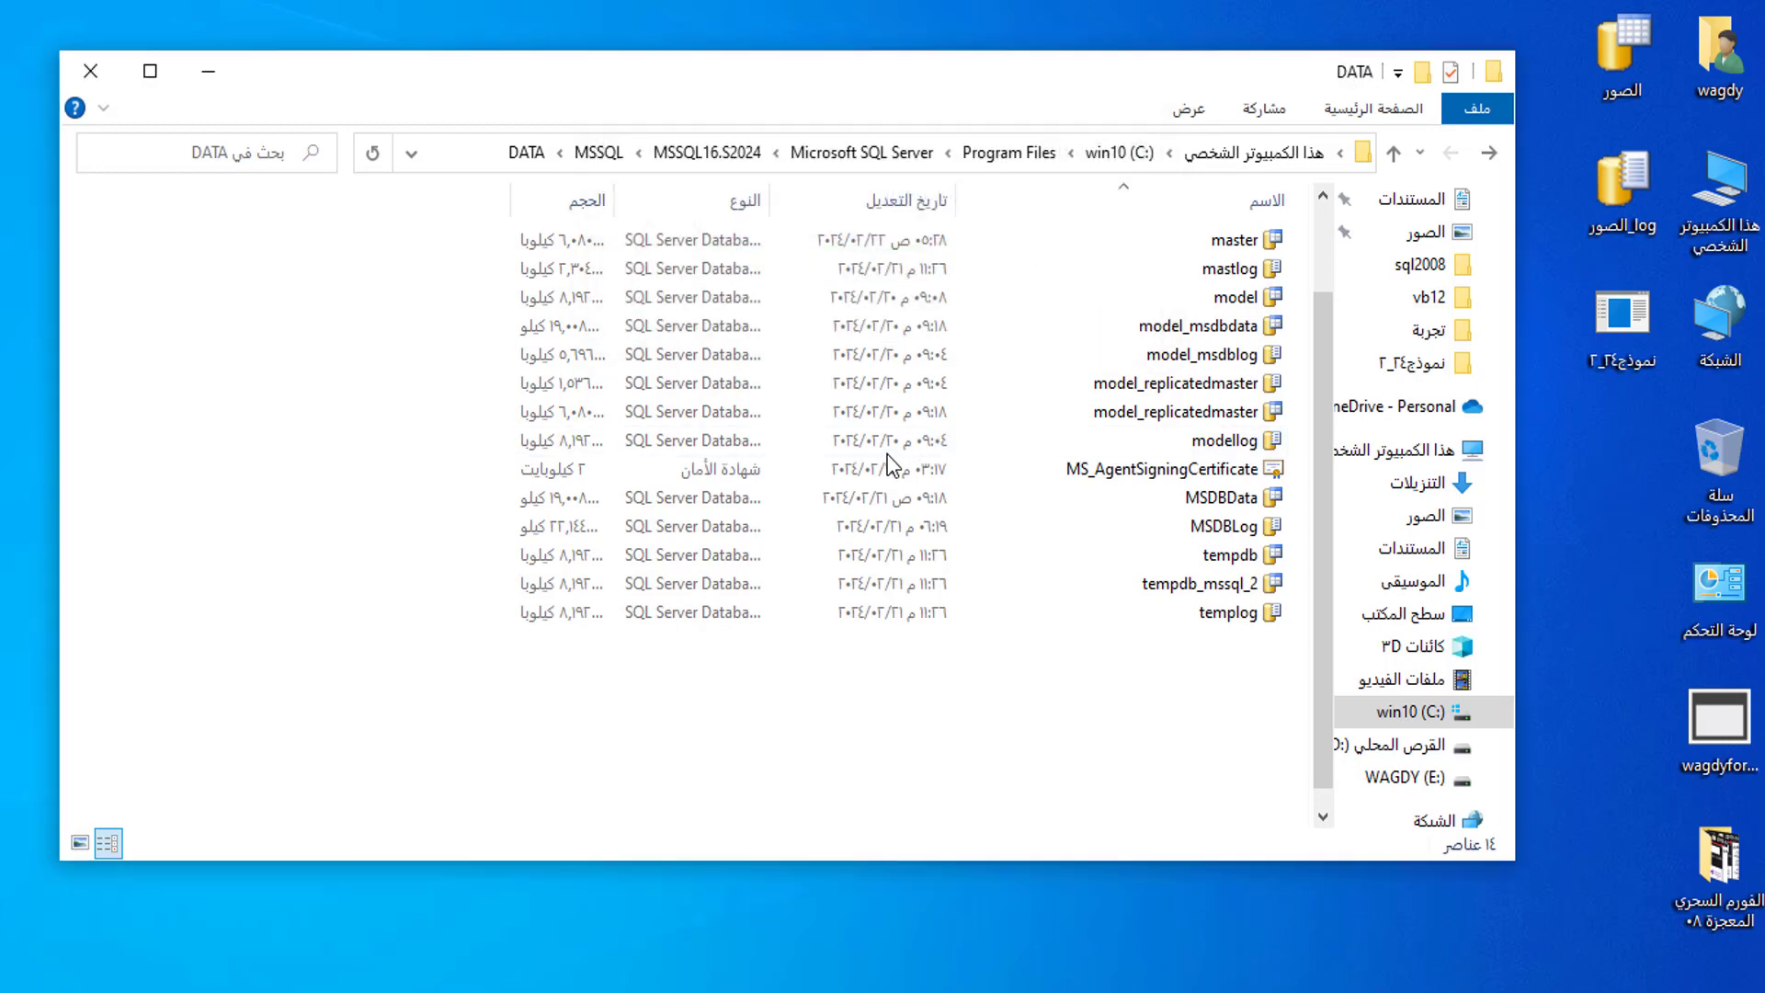
# Step: Move the الصور database file and its log file from the desktop into the S2024 DATA folder
pyautogui.moveTo(1558, 19); pyautogui.dragTo(1641, 160)
pyautogui.rightClick(1631, 57)
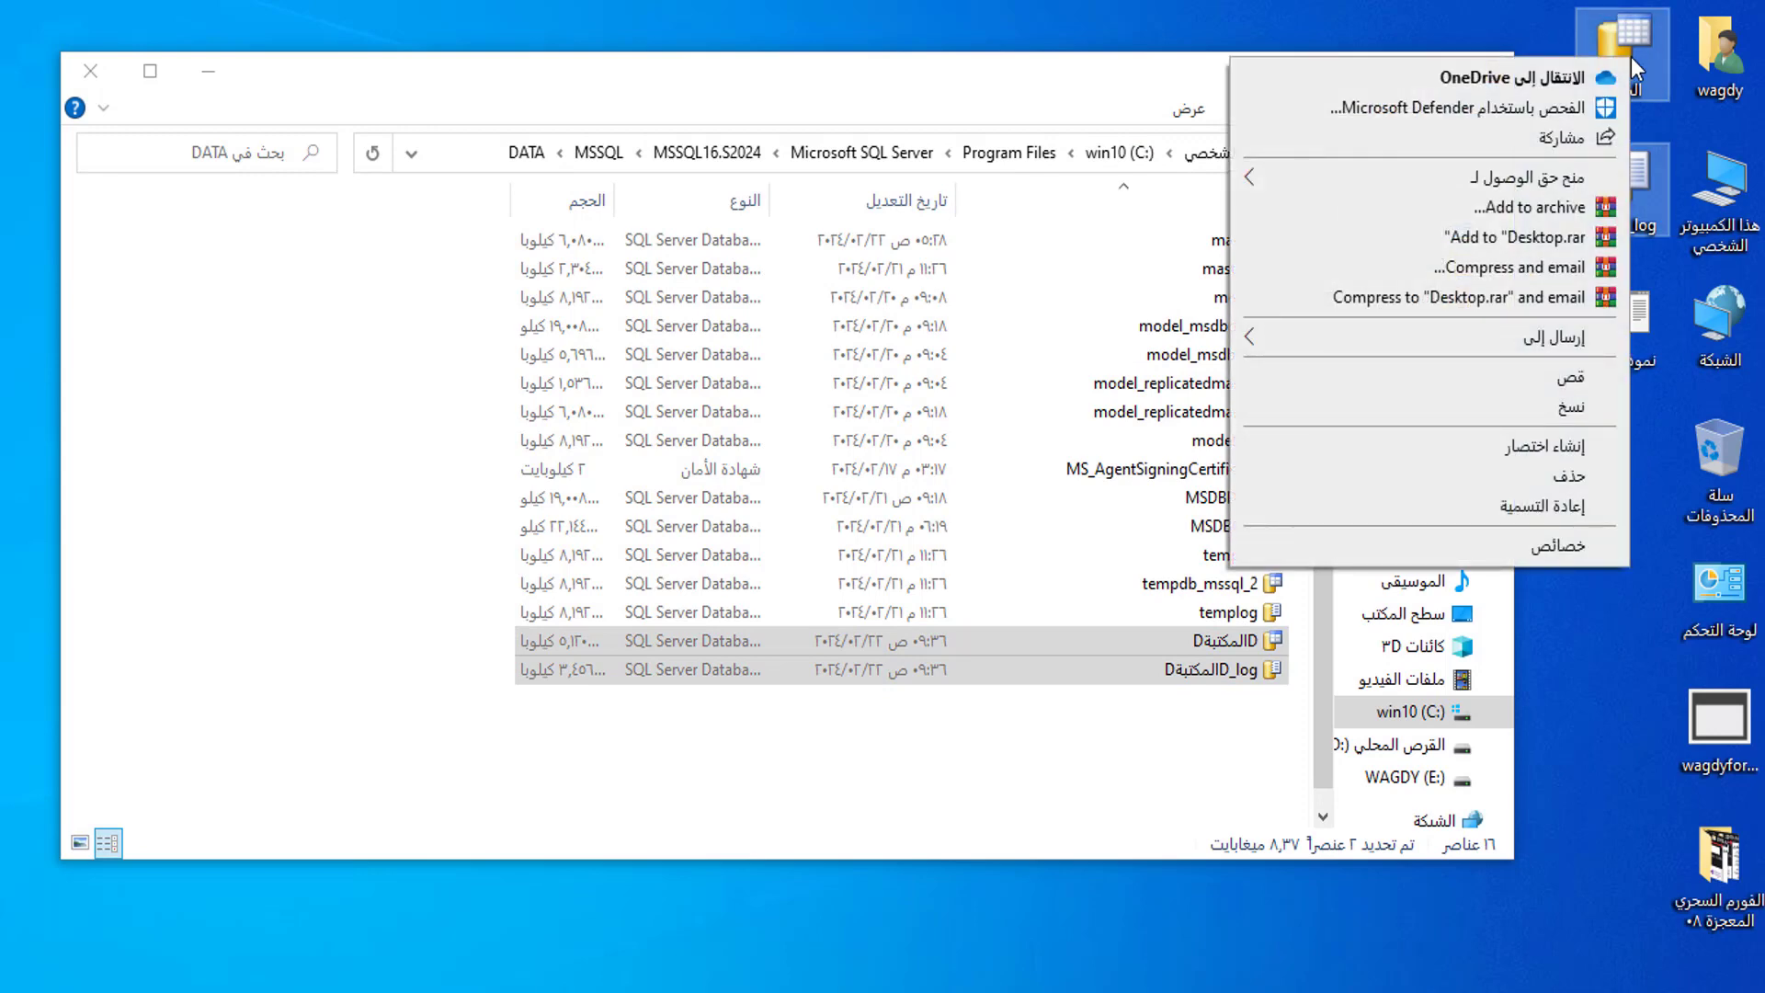
pyautogui.click(1463, 375)
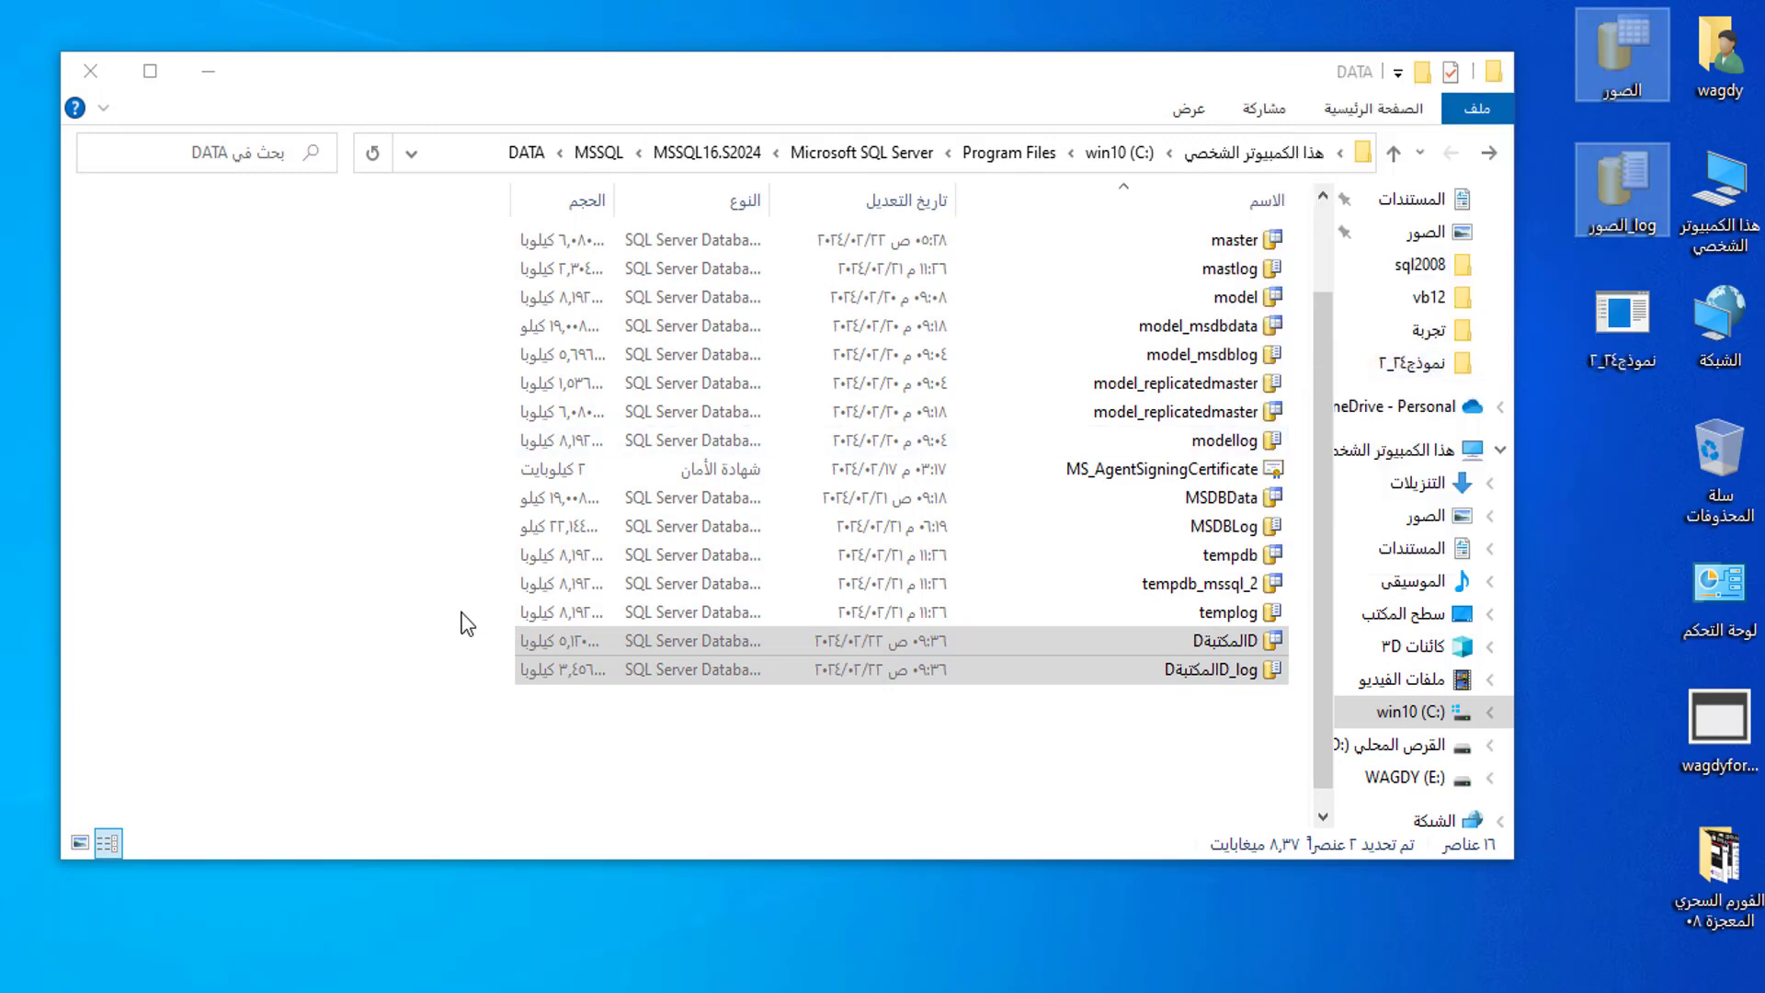
pyautogui.rightClick(357, 614)
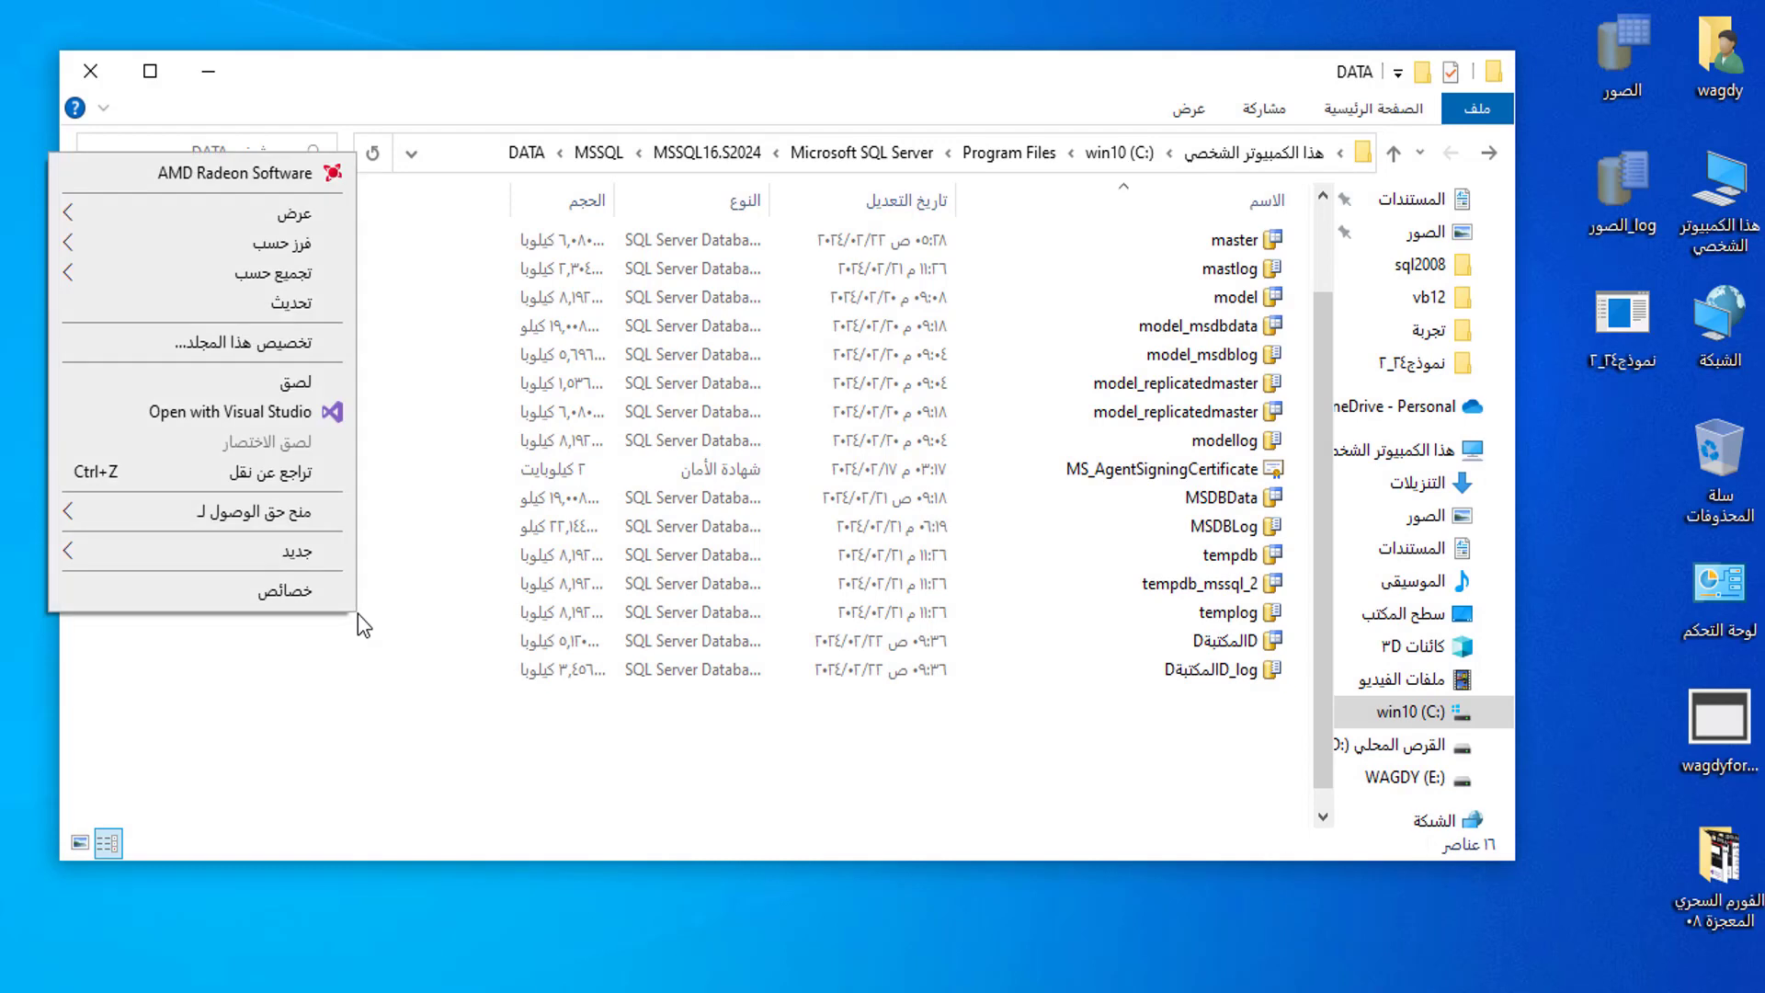
pyautogui.click(260, 390)
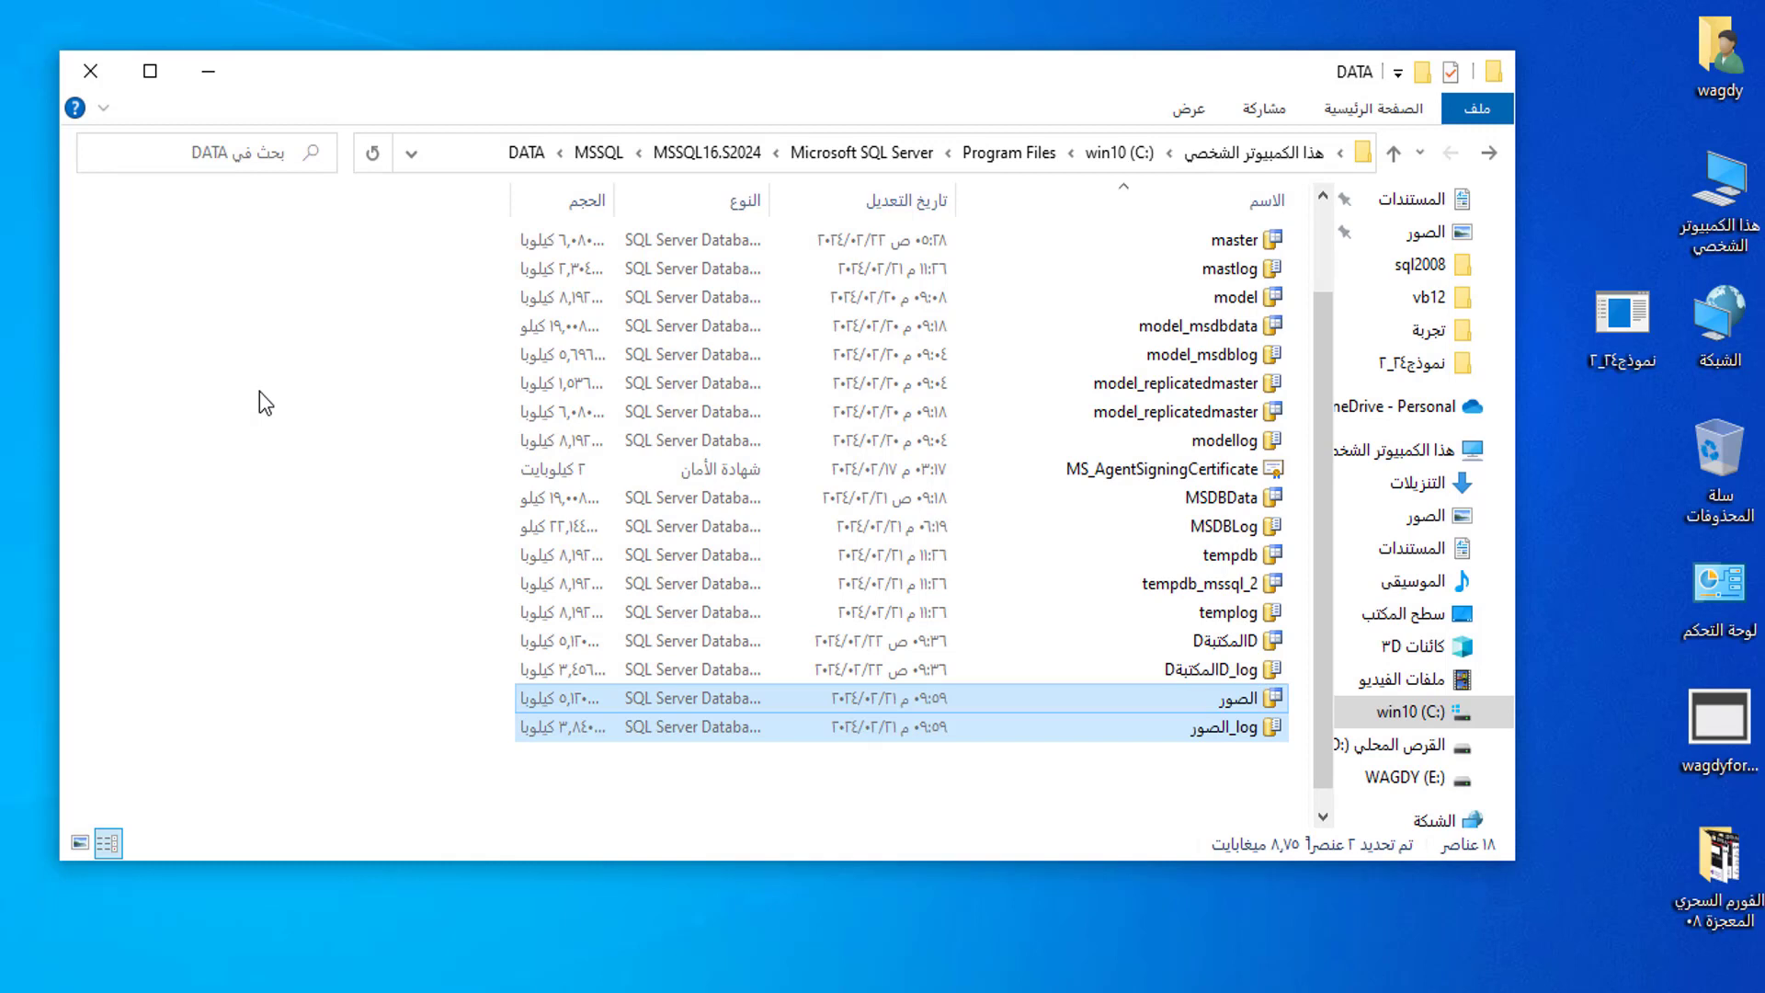
# Step: Move the نموذج٢٤_٢ icon up to the first row of desktop icons and close the DATA folder window
pyautogui.moveTo(1618, 323); pyautogui.dragTo(1605, 68)
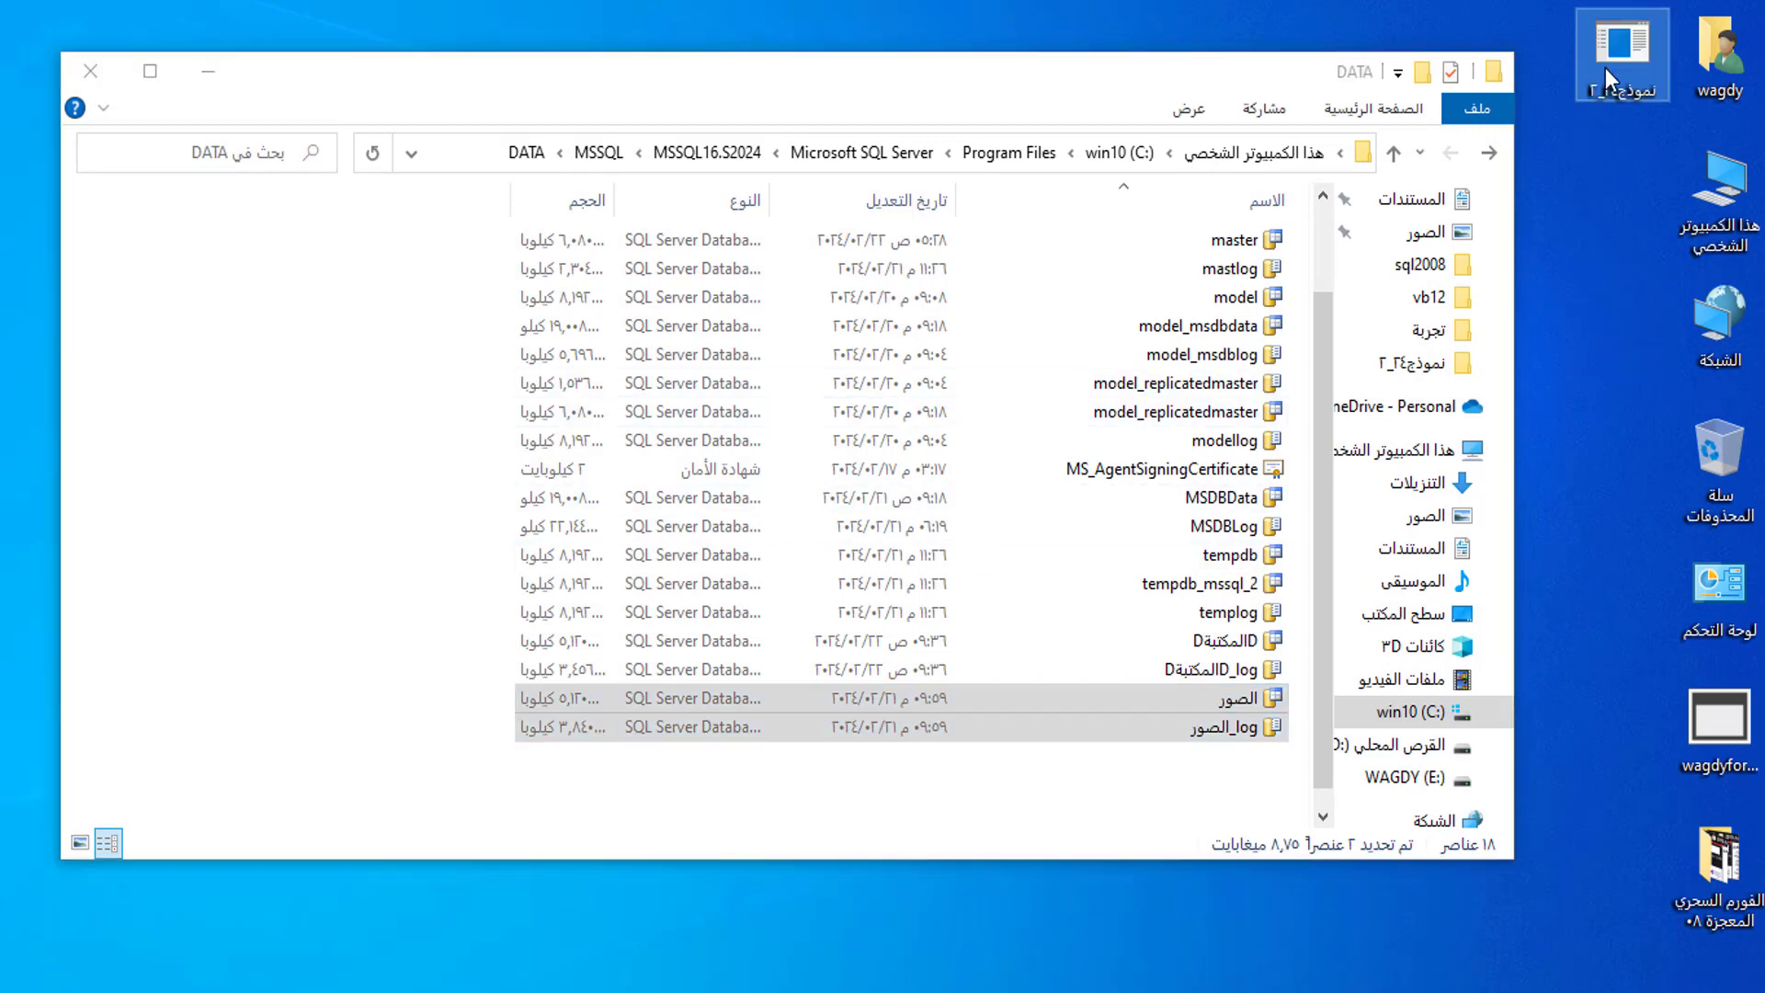
pyautogui.click(90, 72)
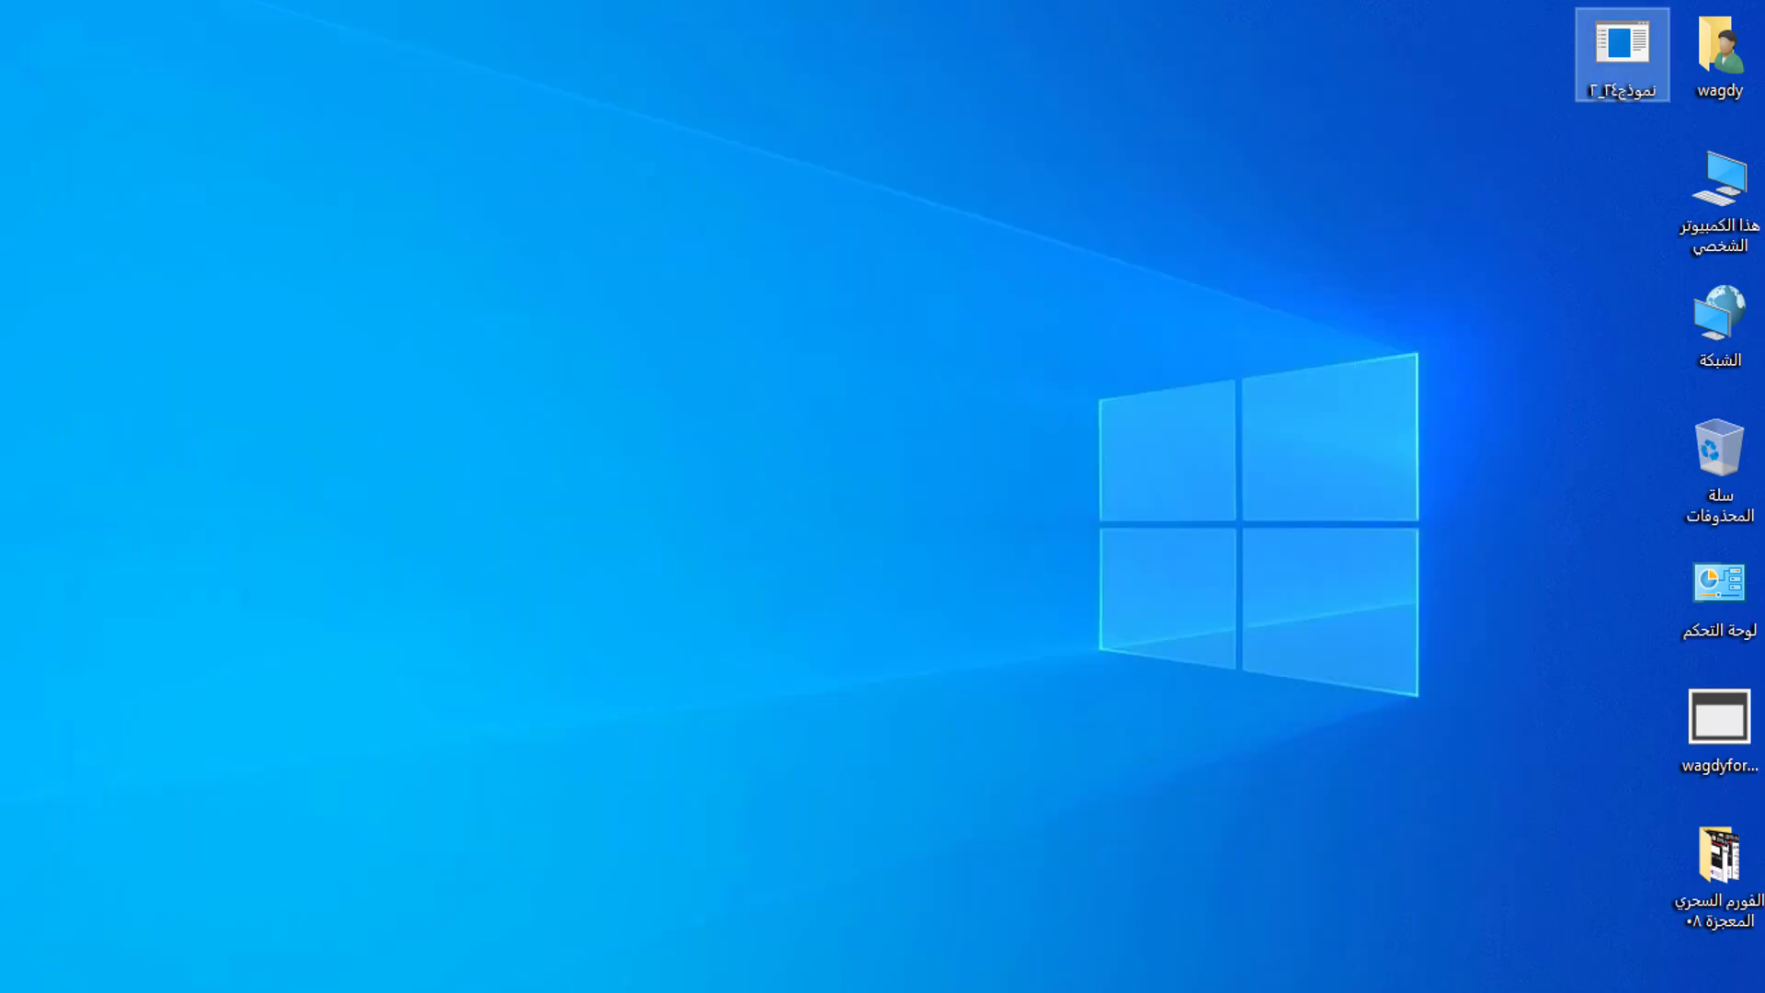
# Step: Switch SQL Server Management Studio from the S2022 instance to S2024 with Windows Authentication and expand its Databases folder
pyautogui.hotkey('alt', 'Tab')
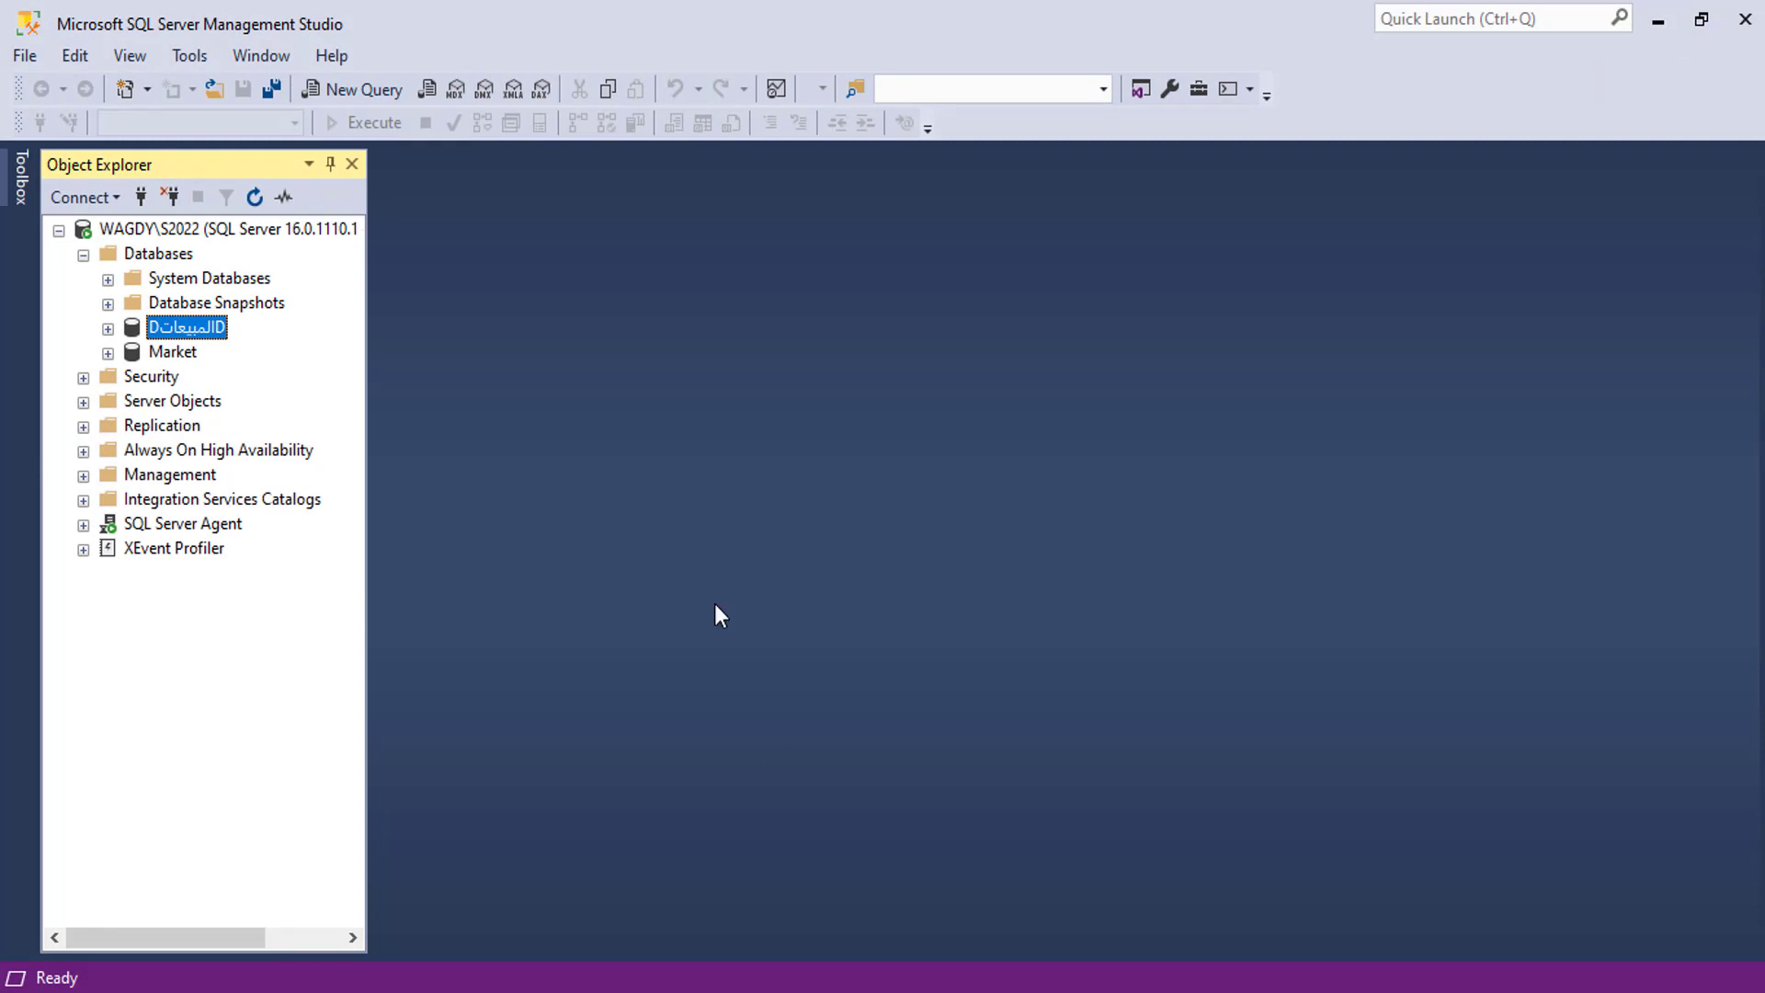
pyautogui.click(169, 197)
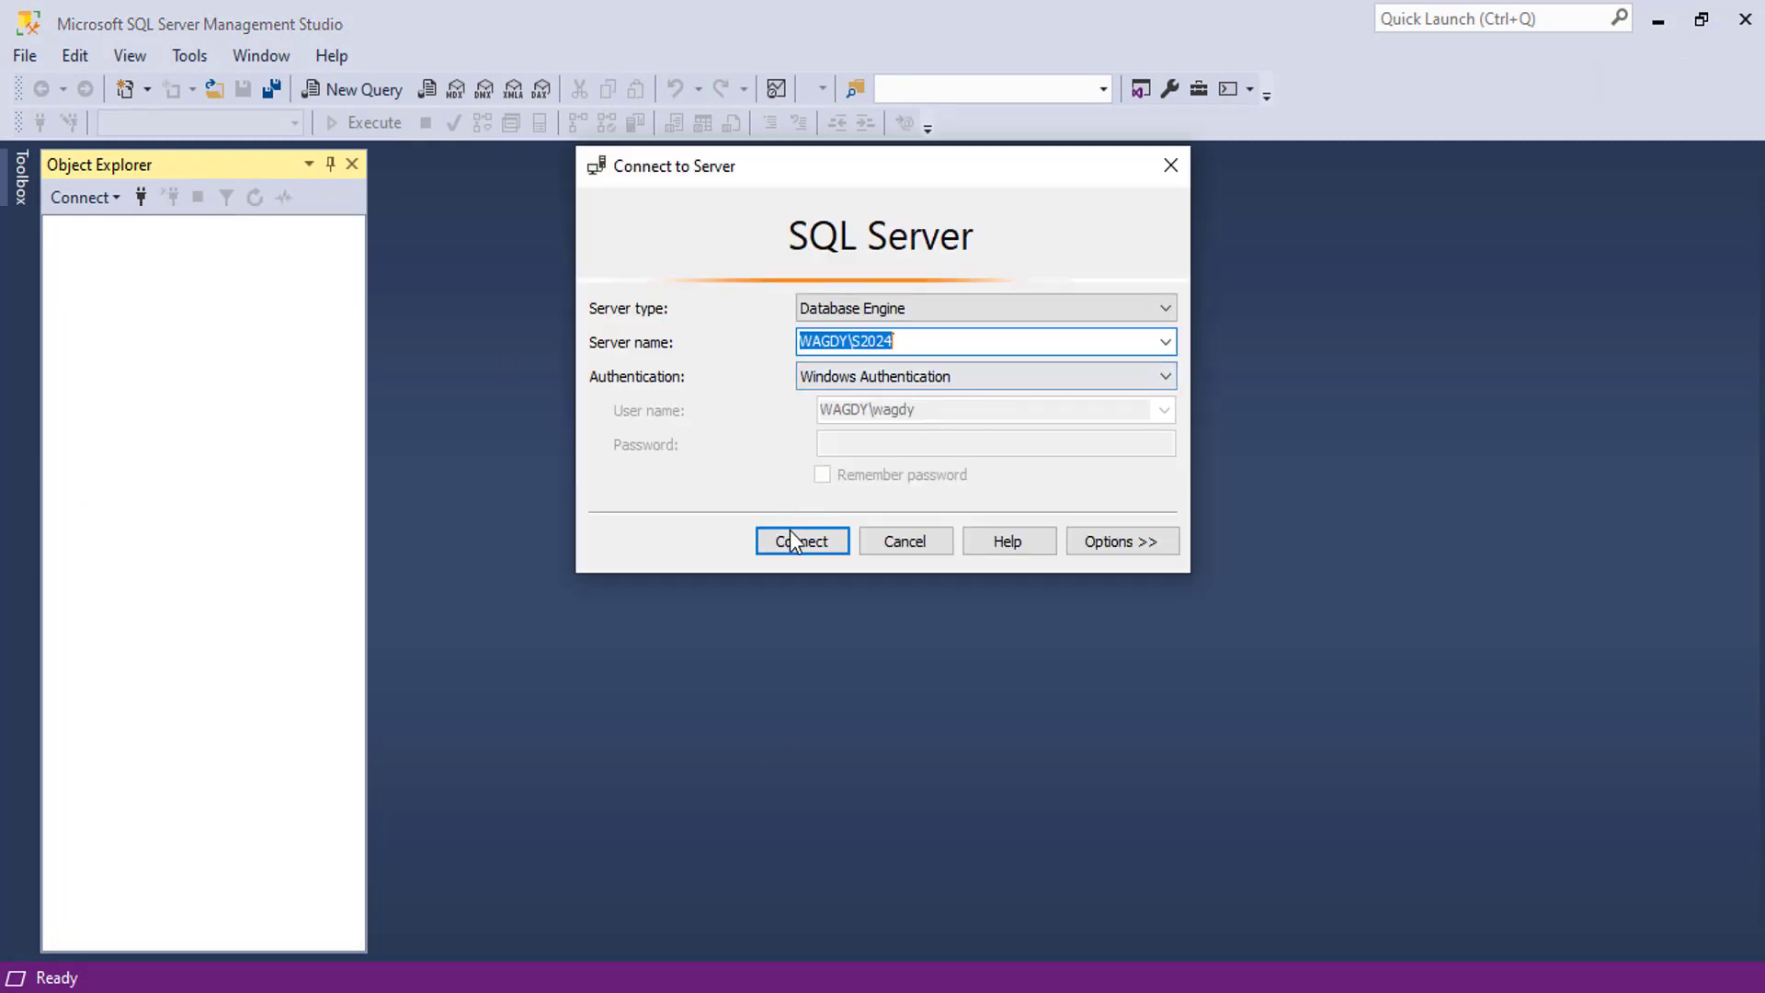
pyautogui.click(793, 537)
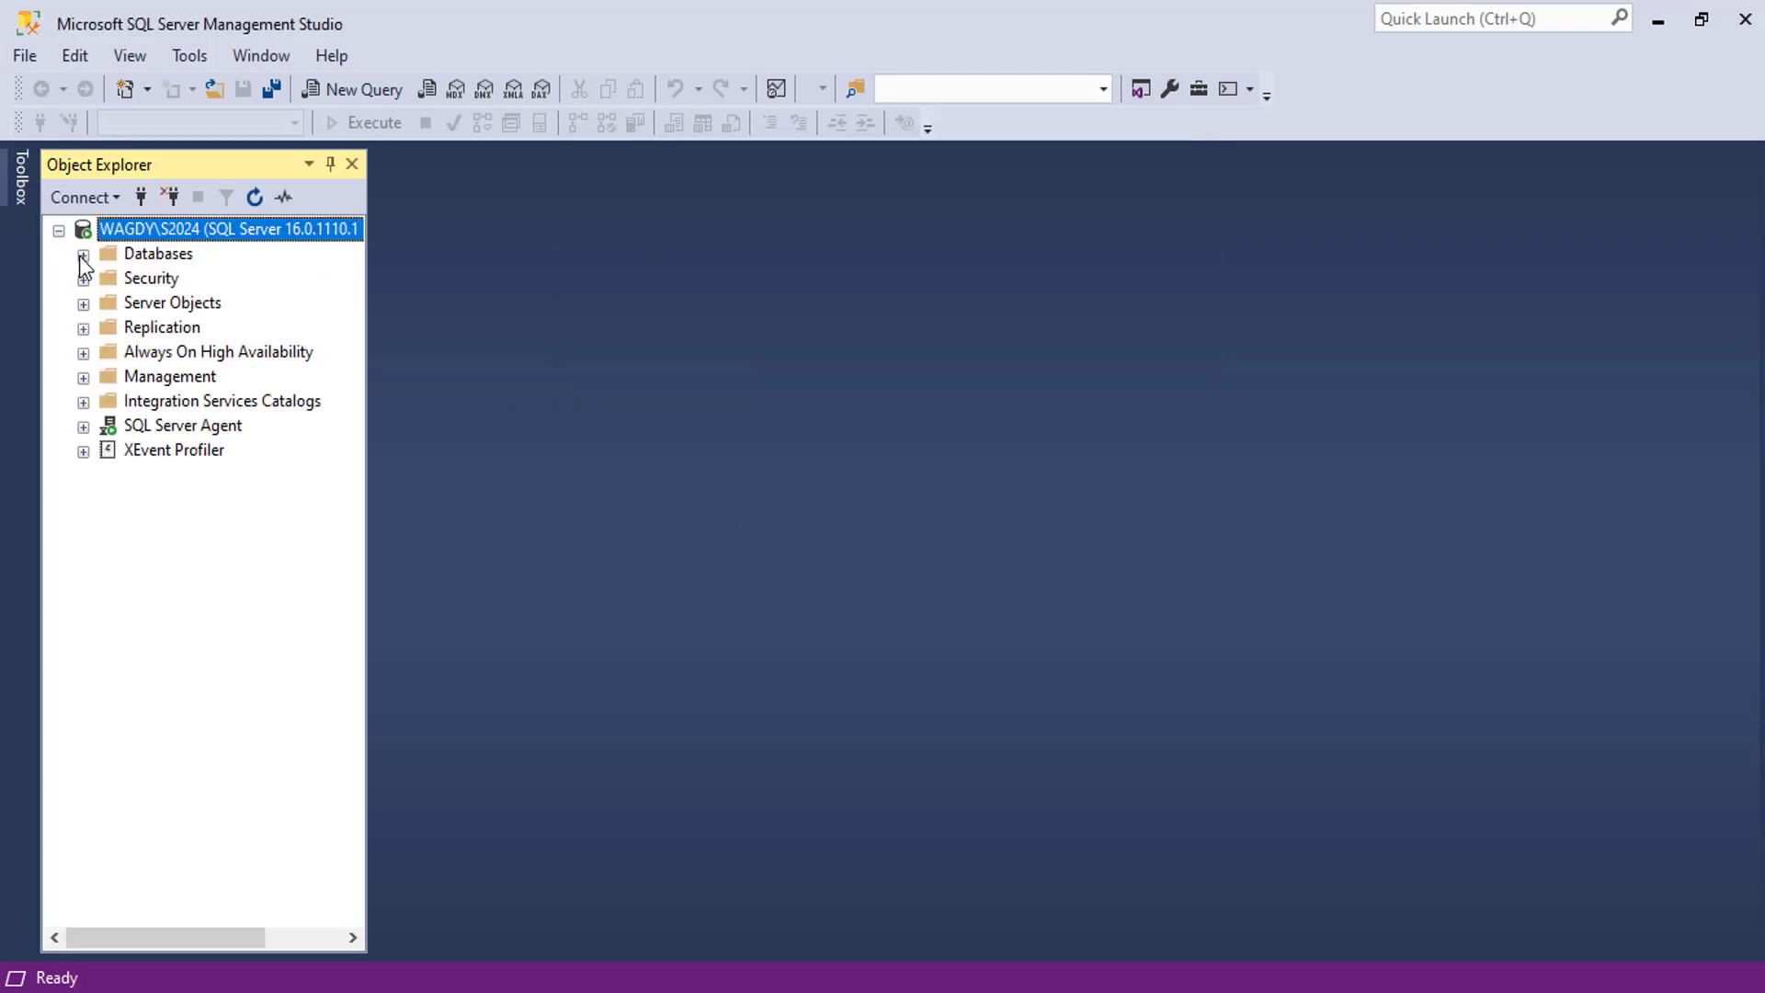
pyautogui.click(83, 255)
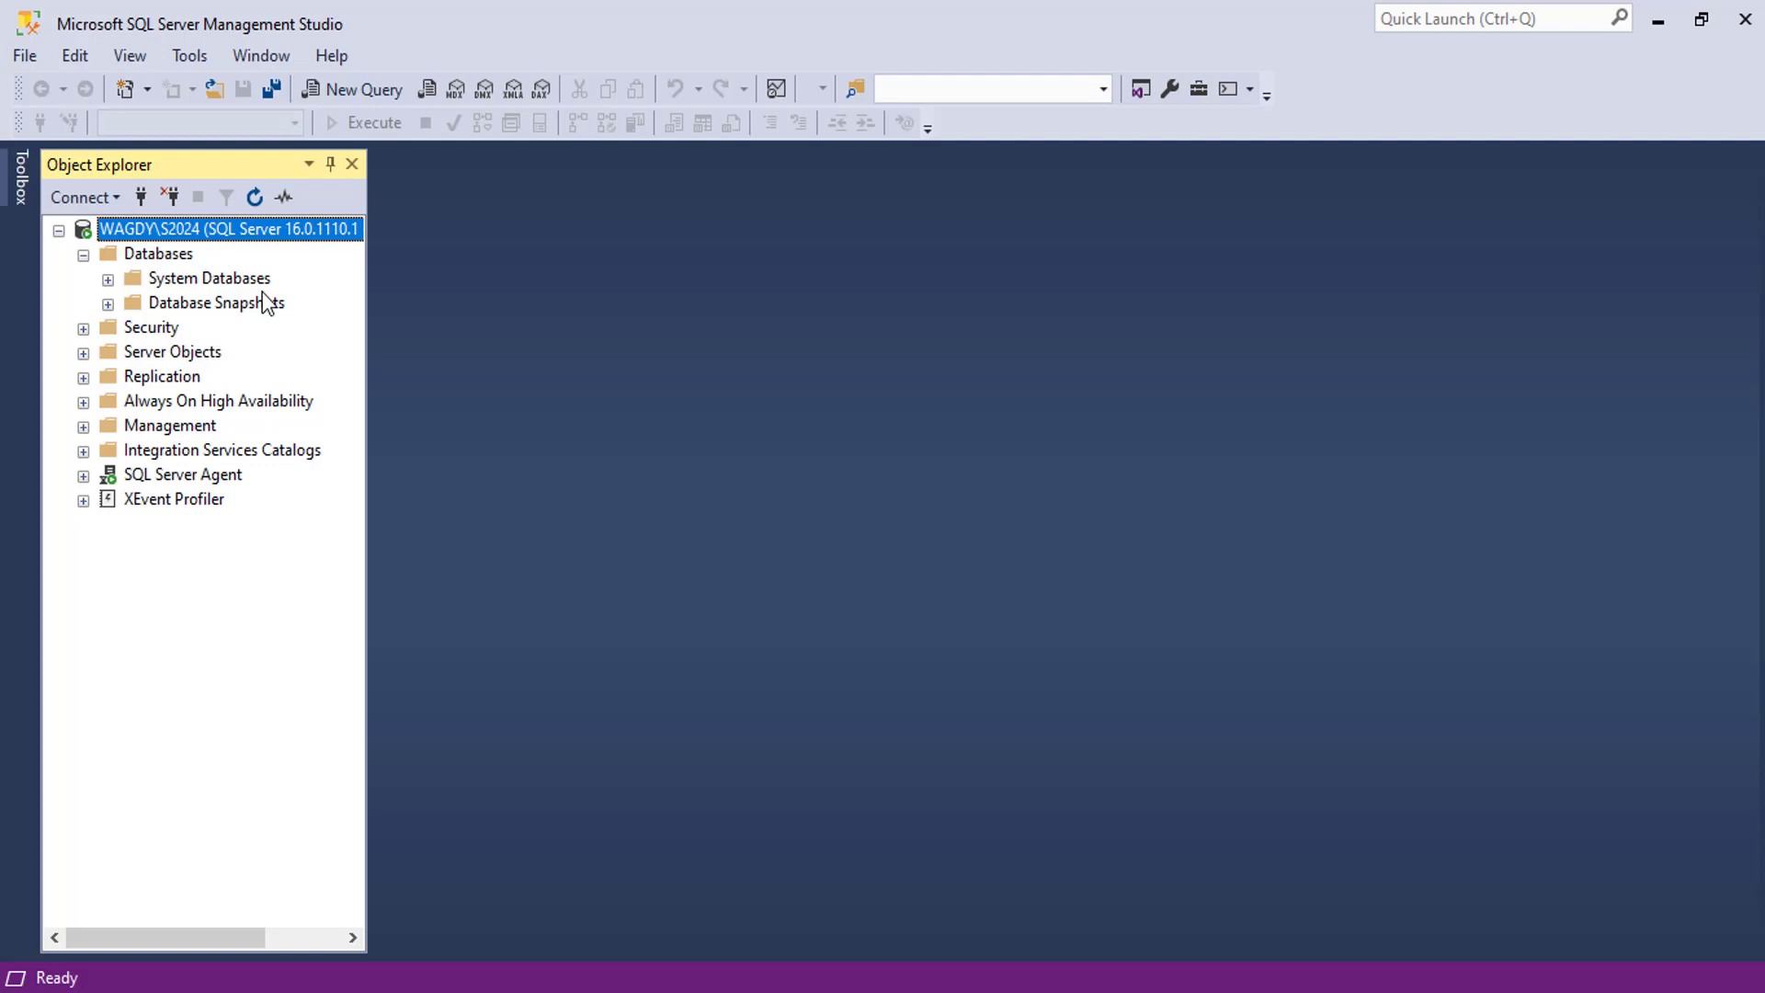
# Step: Start attaching databases to the S2024 instance and add the الصور.mdf file from its DATA folder
pyautogui.click(159, 259)
pyautogui.rightClick(158, 262)
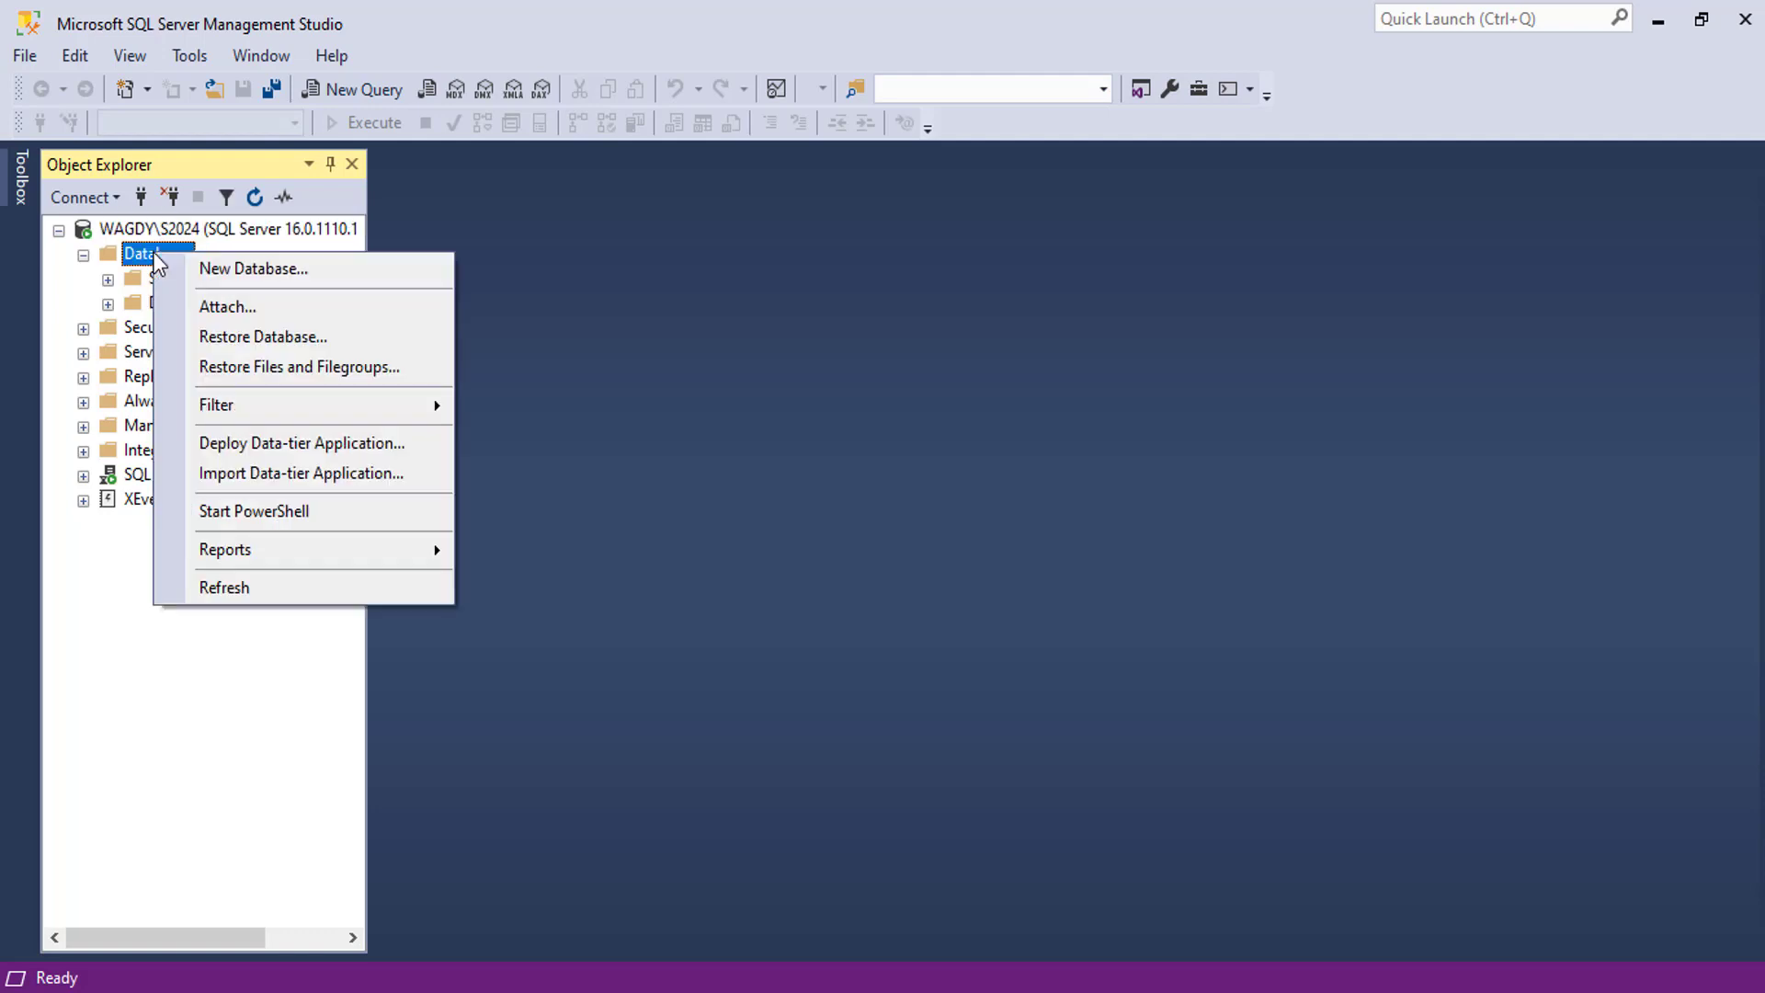
pyautogui.click(275, 315)
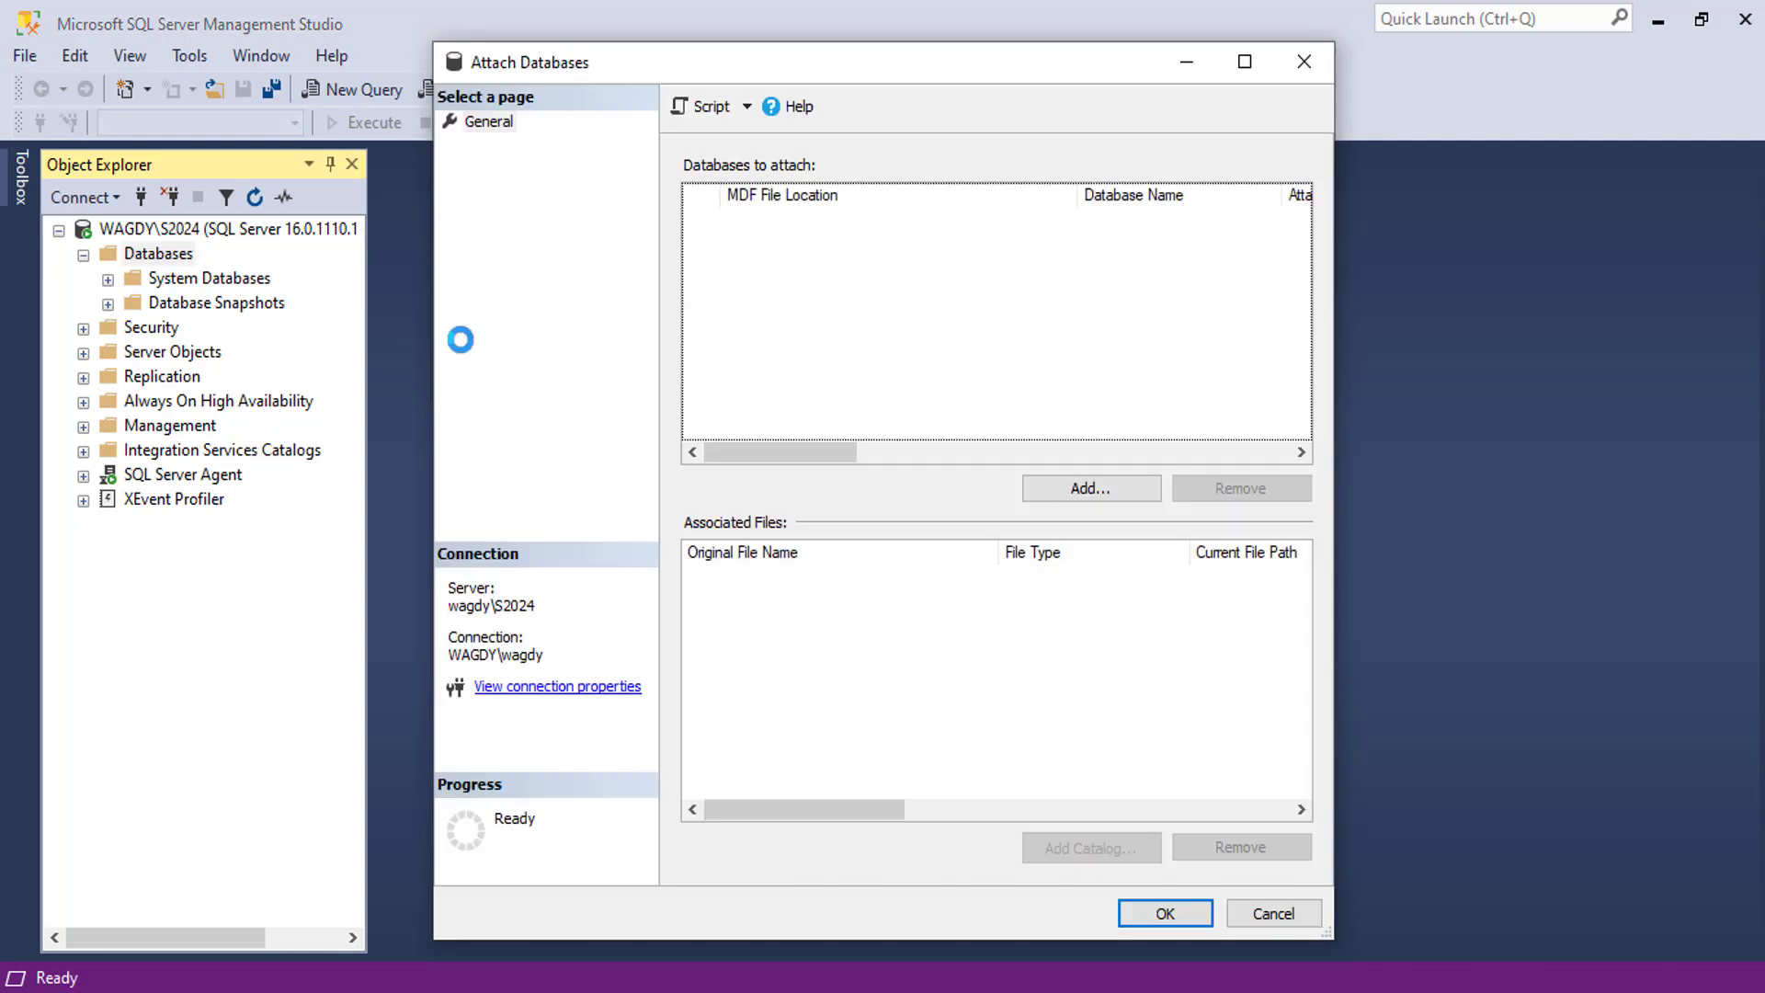
pyautogui.click(1083, 490)
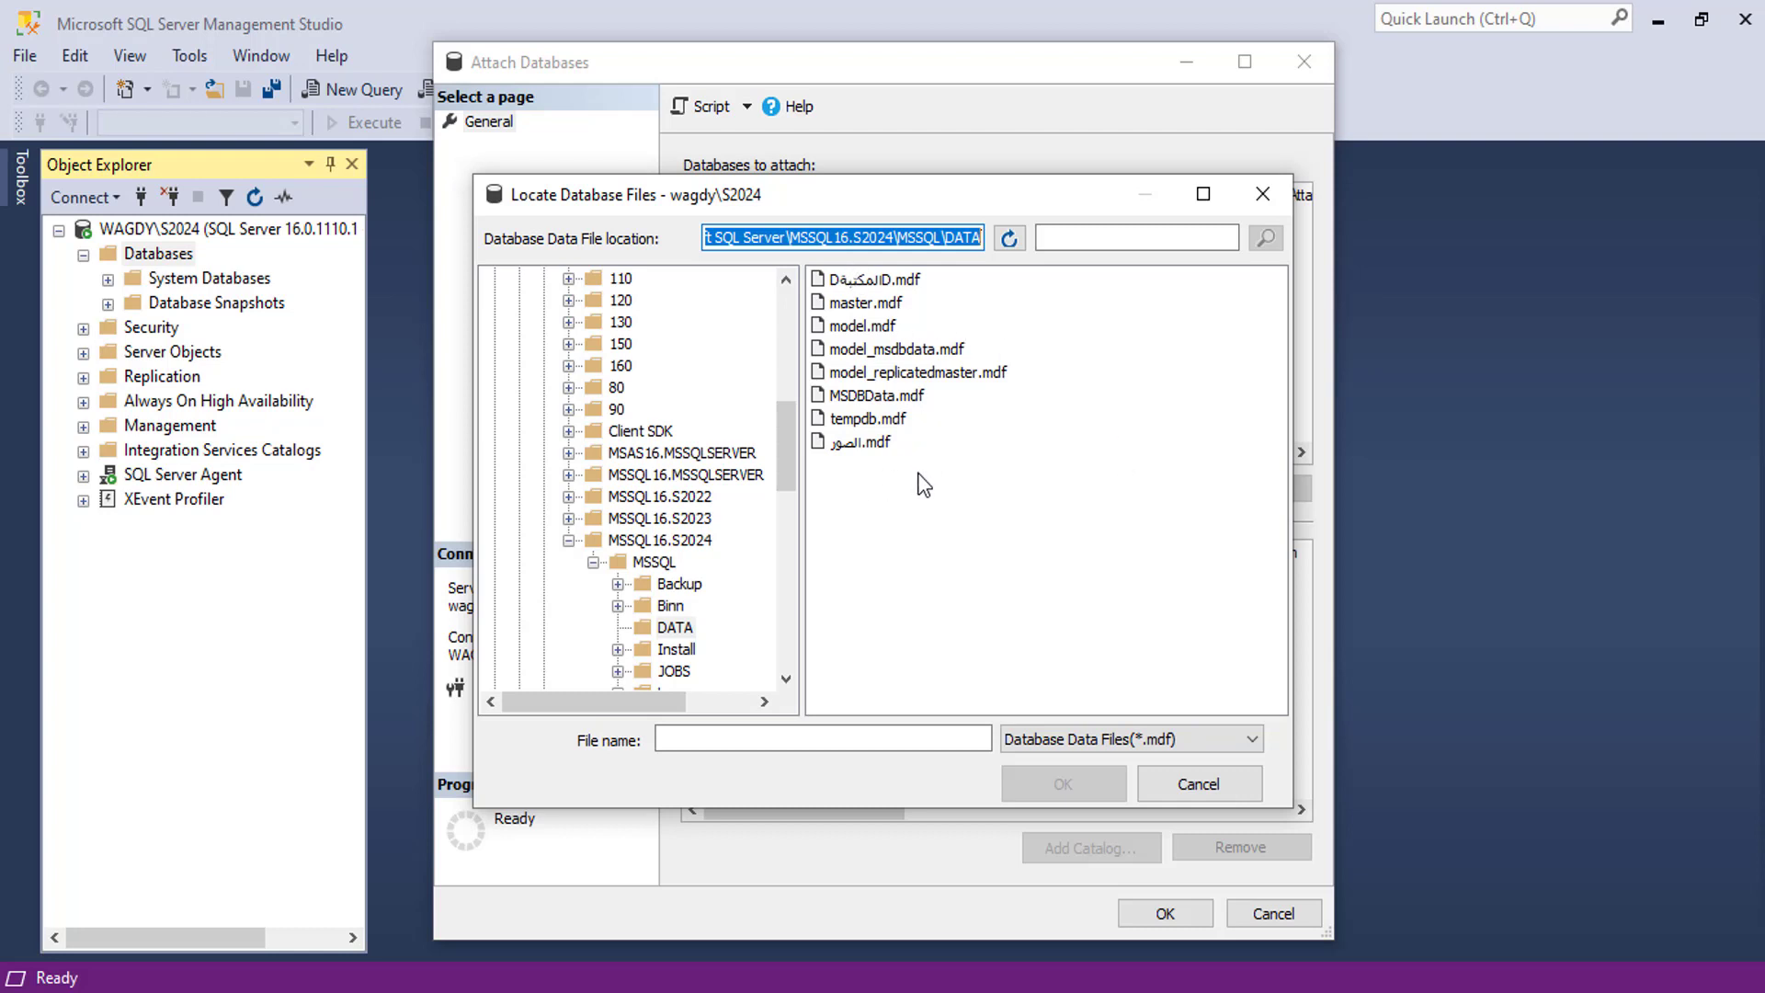
pyautogui.click(853, 444)
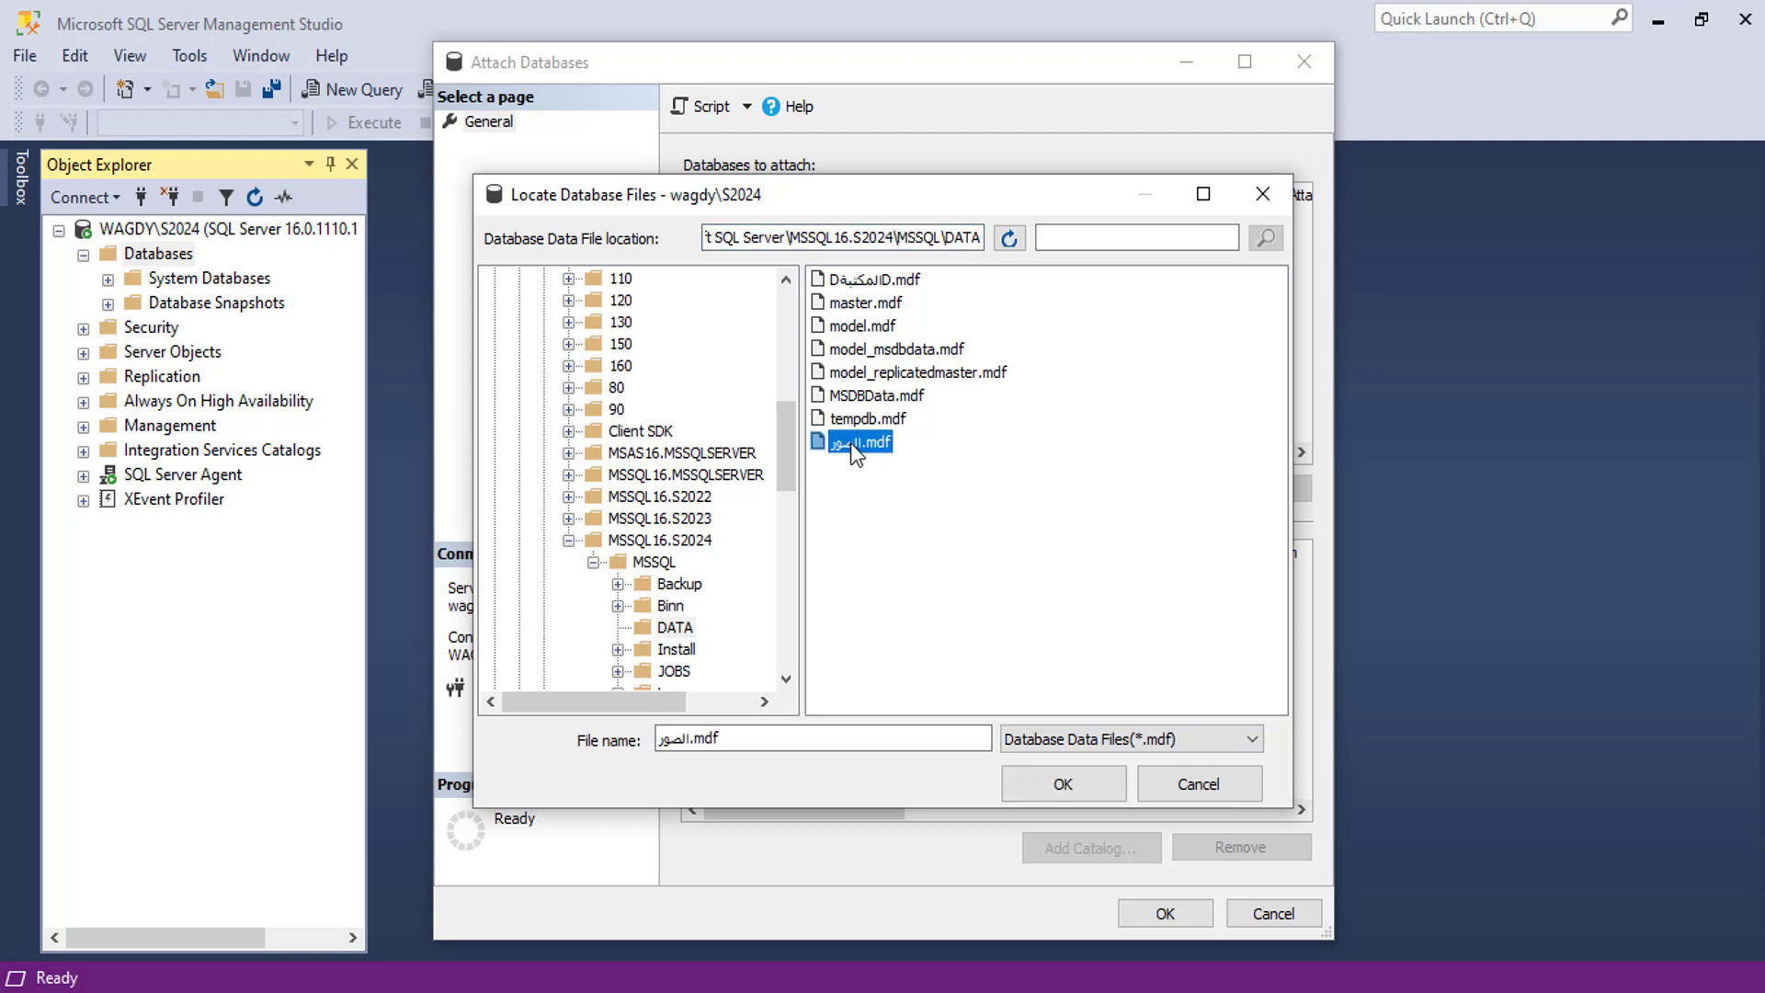
pyautogui.click(1058, 796)
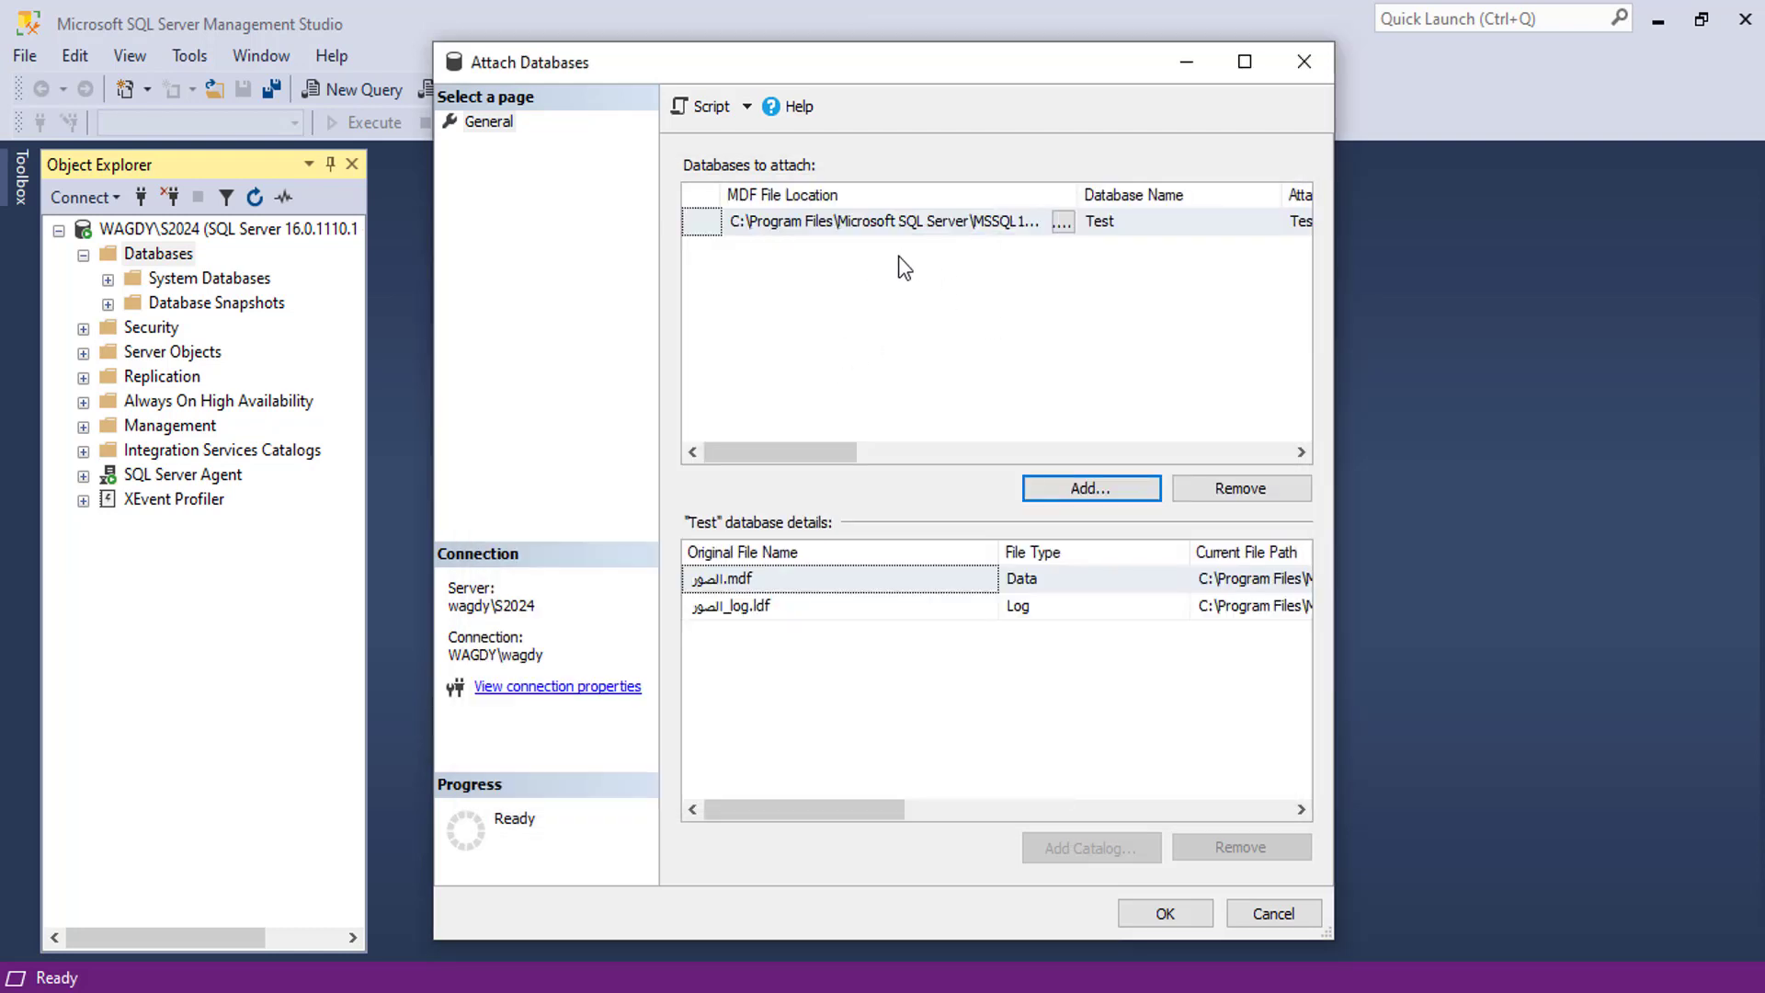
# Step: Add the المكتبة .mdf file to the databases to attach and attach both databases to S2024
pyautogui.click(1078, 487)
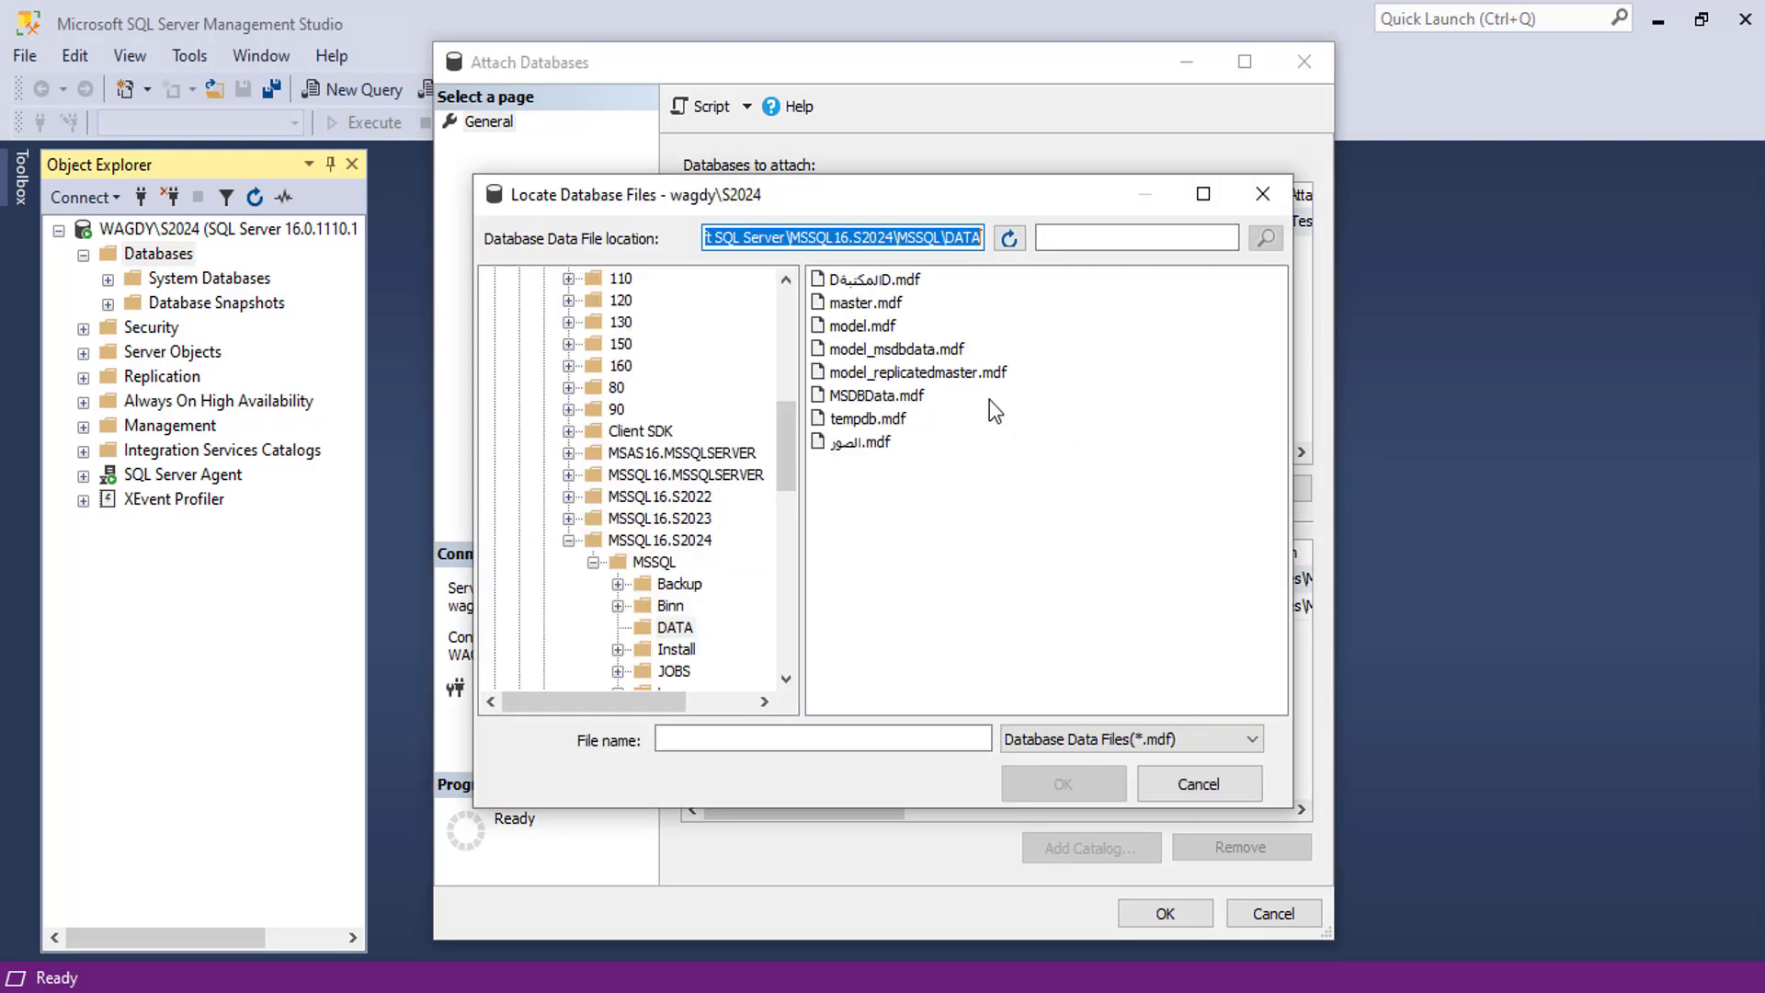
pyautogui.click(873, 281)
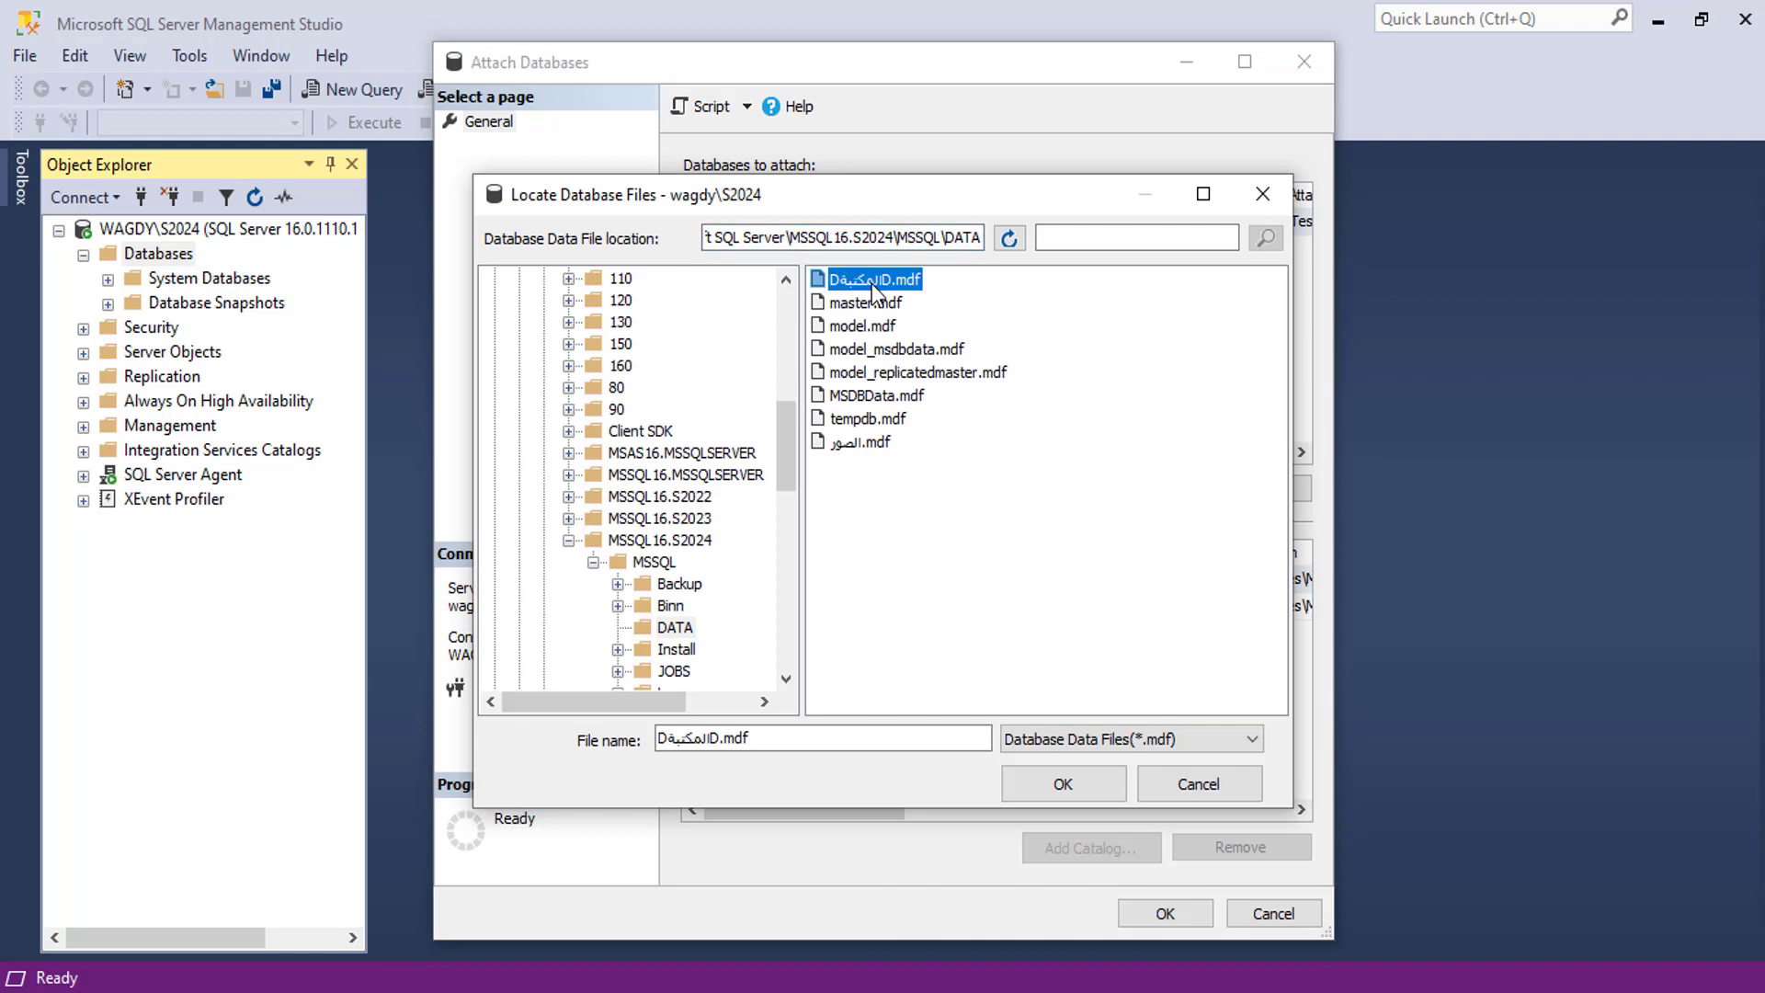
pyautogui.click(1064, 789)
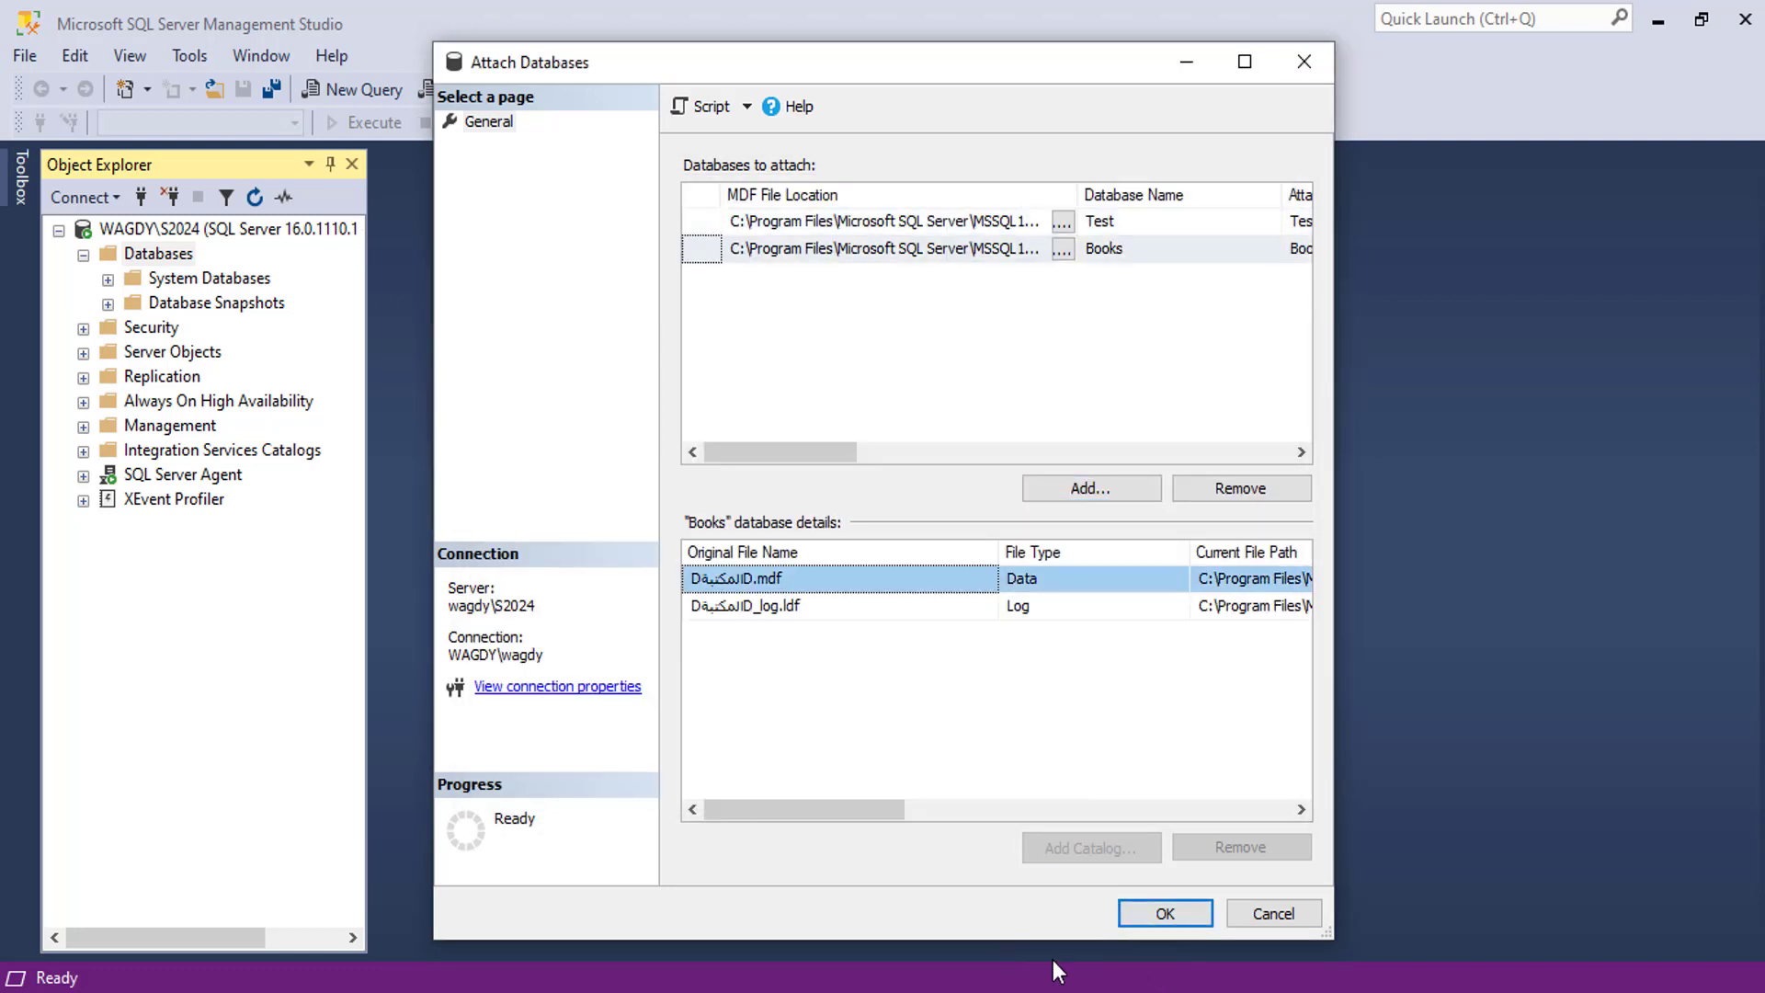
pyautogui.click(1151, 907)
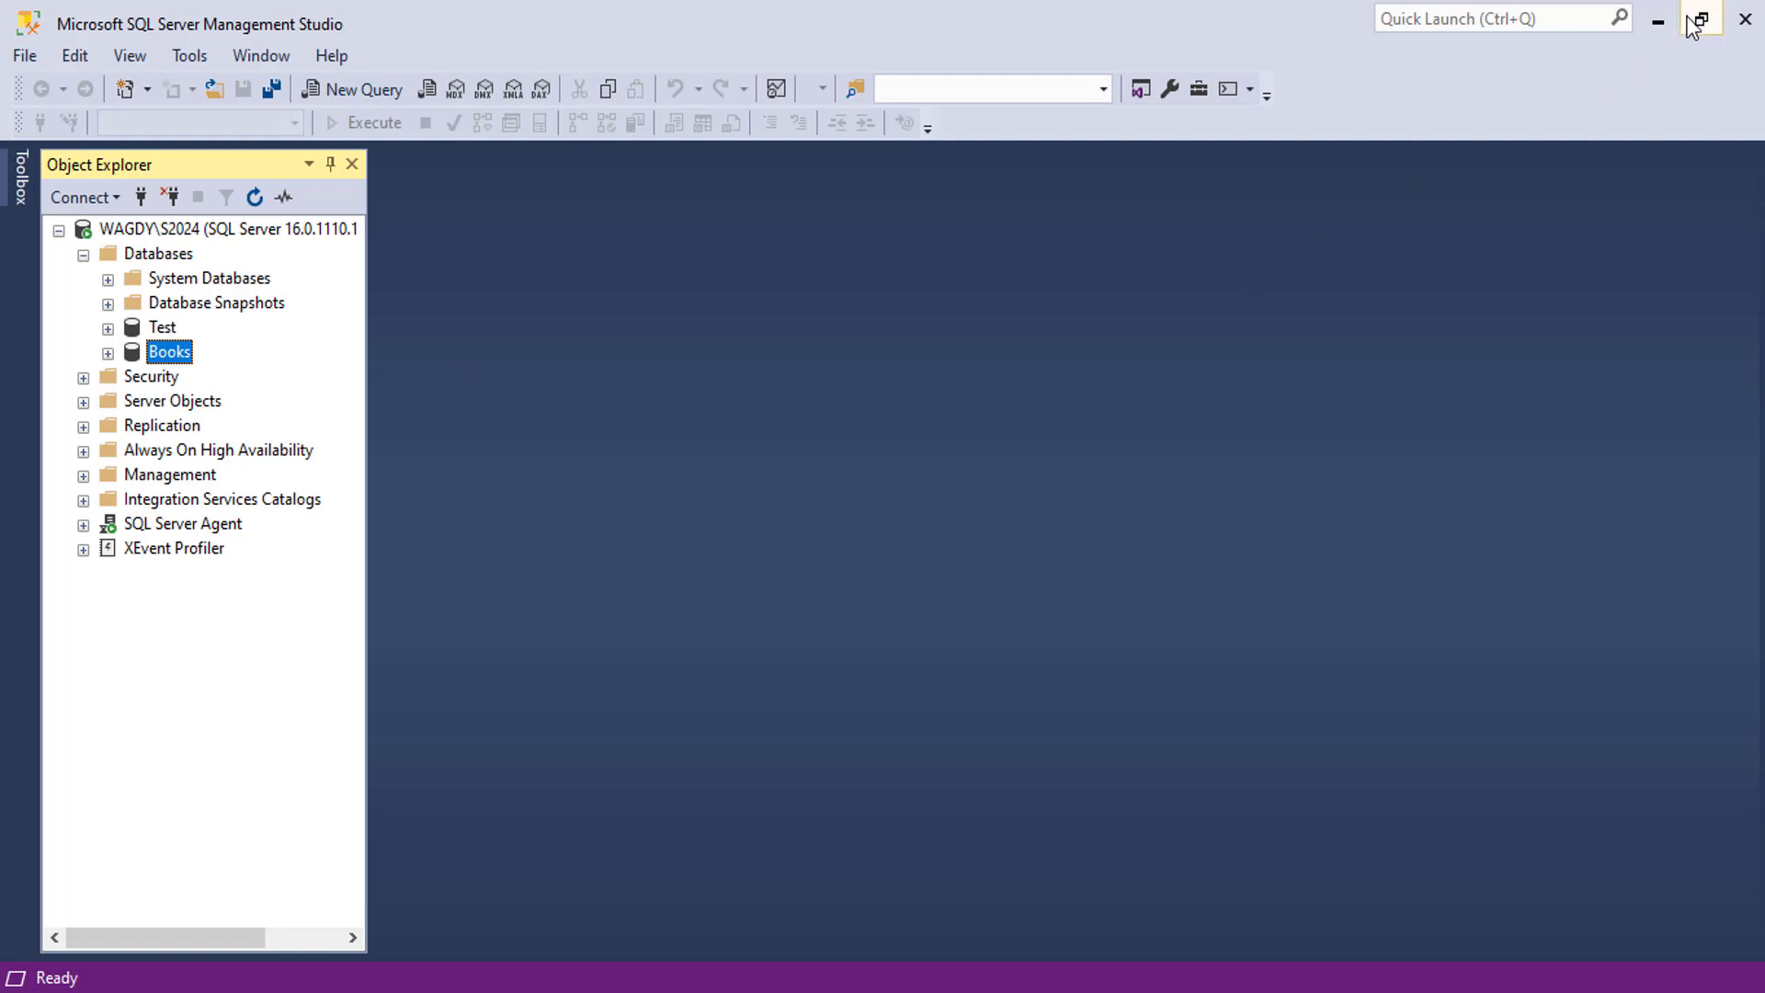
# Step: Minimize SQL Server Management Studio, open the نموذج٢٤_٢ form from the desktop and connect it to the s2024 instance
pyautogui.click(1659, 28)
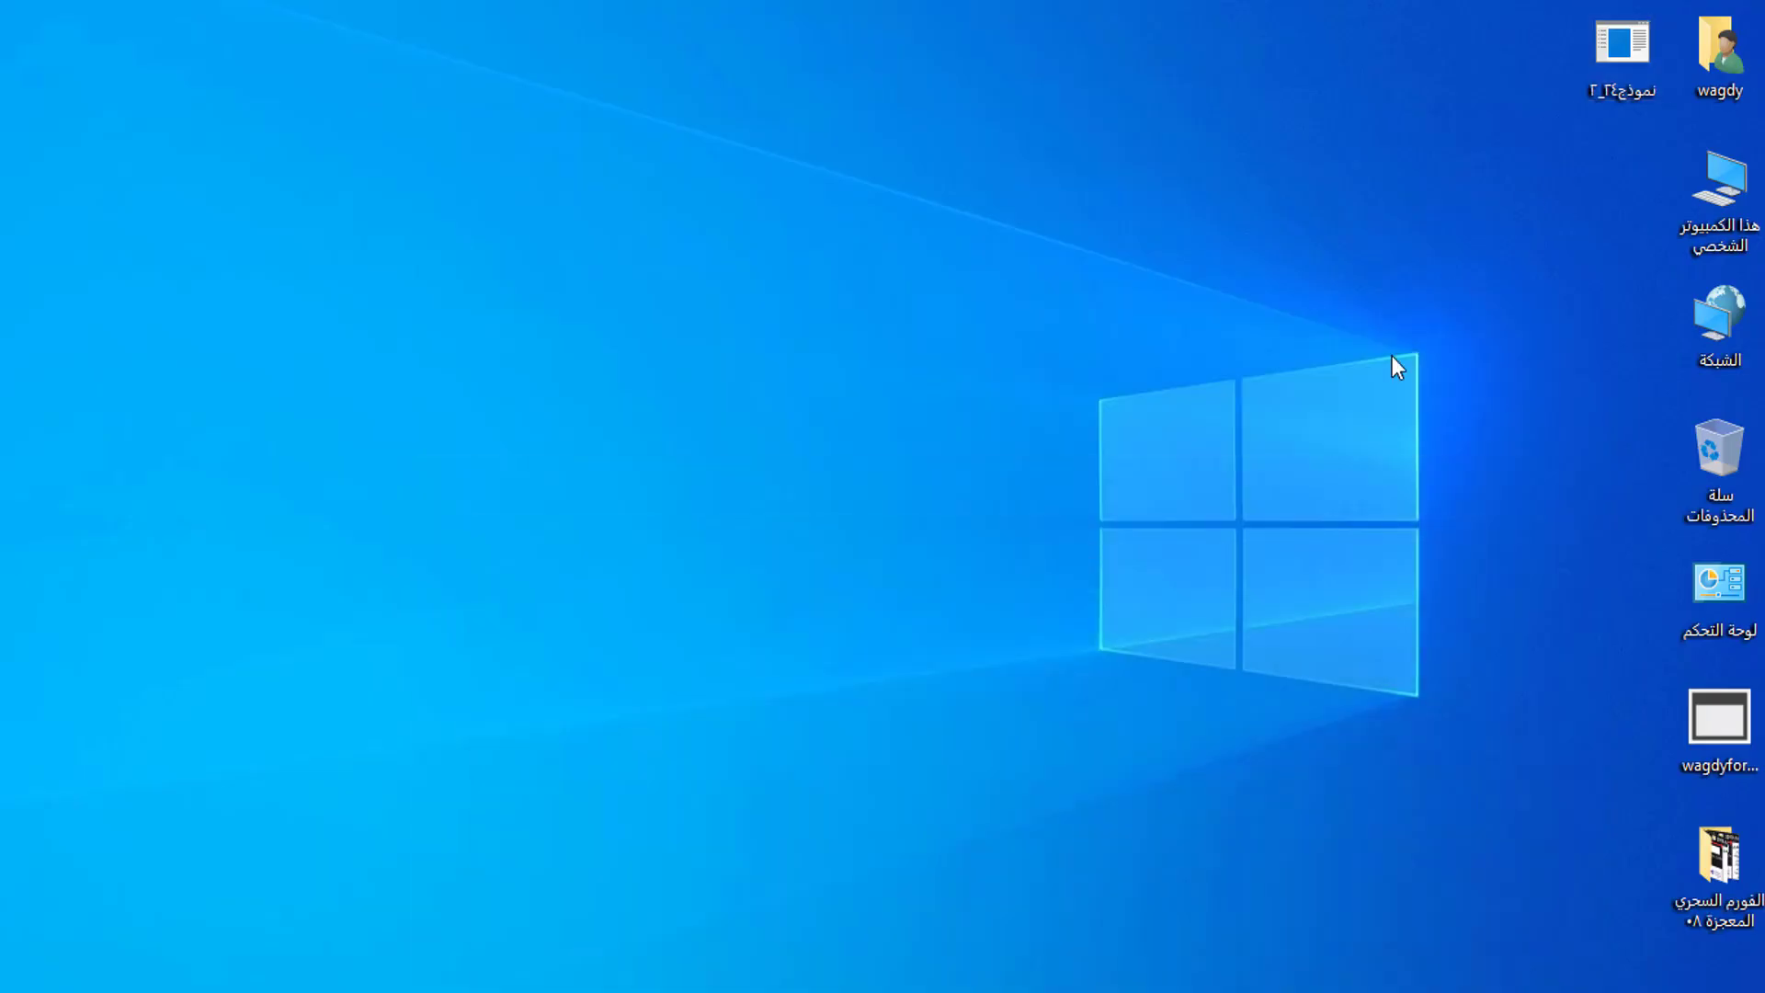
pyautogui.doubleClick(1602, 57)
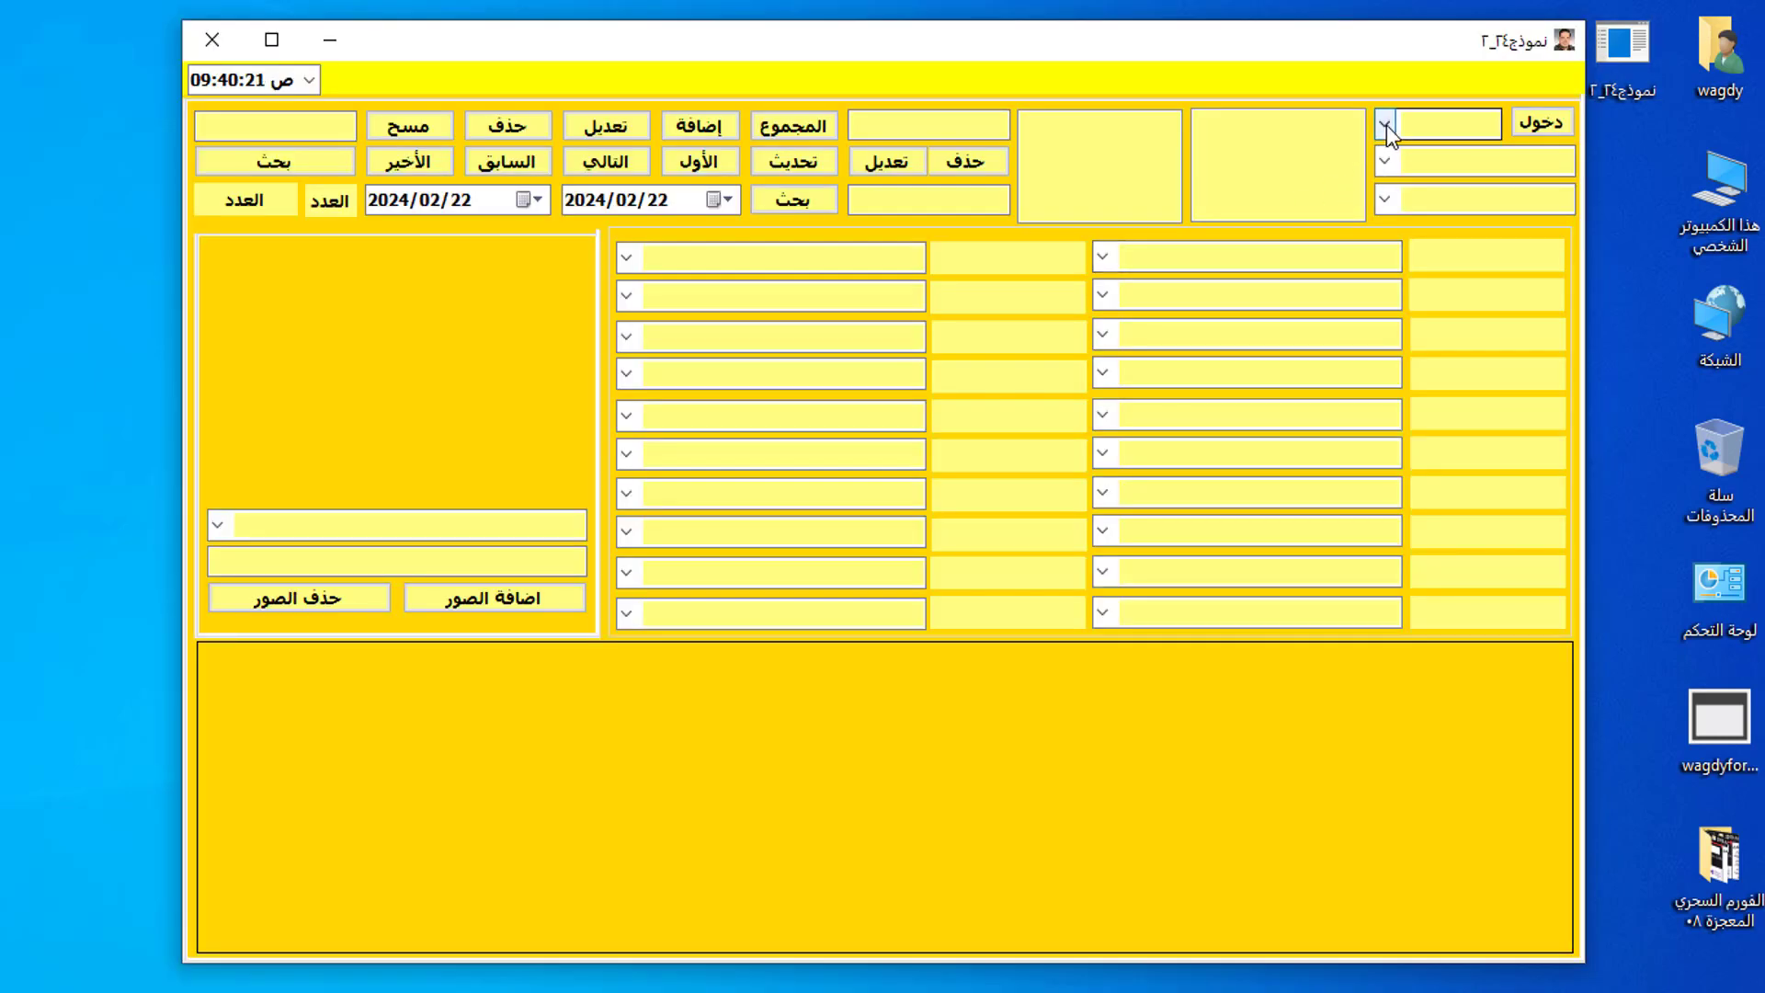
pyautogui.click(1386, 125)
pyautogui.click(1434, 197)
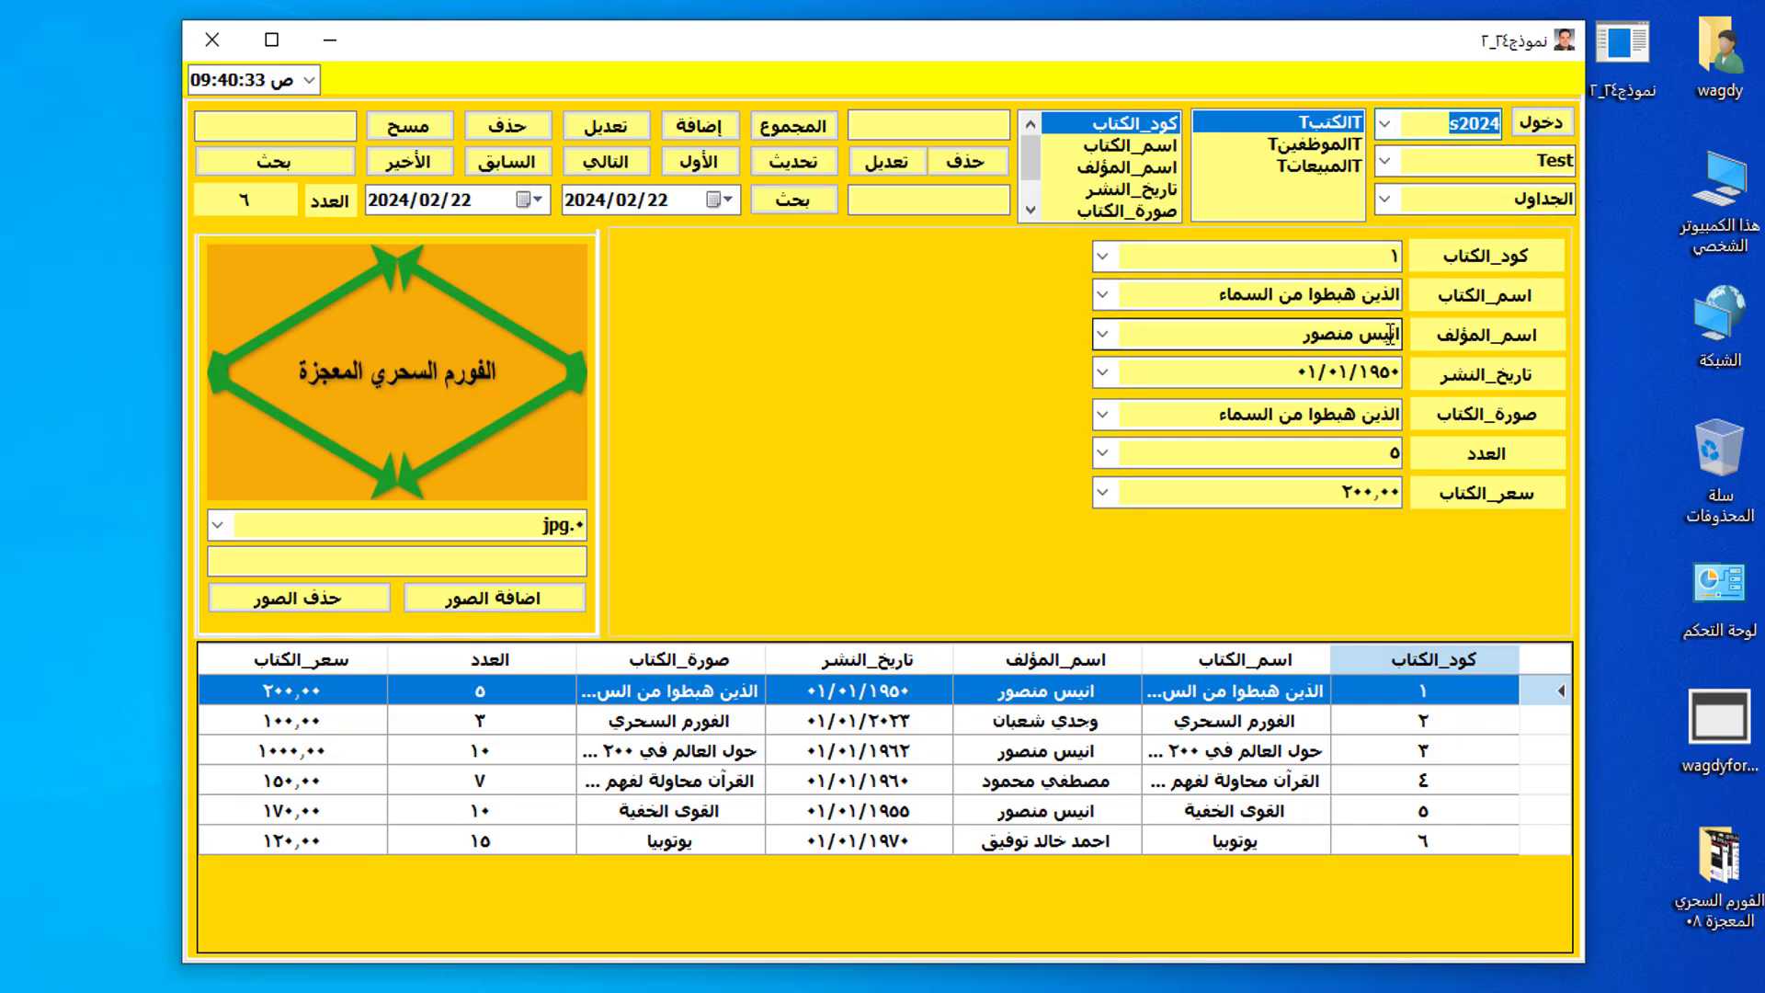
# Step: Switch the form to the Books database, display its الاستعلامات and view the View_2 query
pyautogui.click(1387, 166)
pyautogui.click(1420, 204)
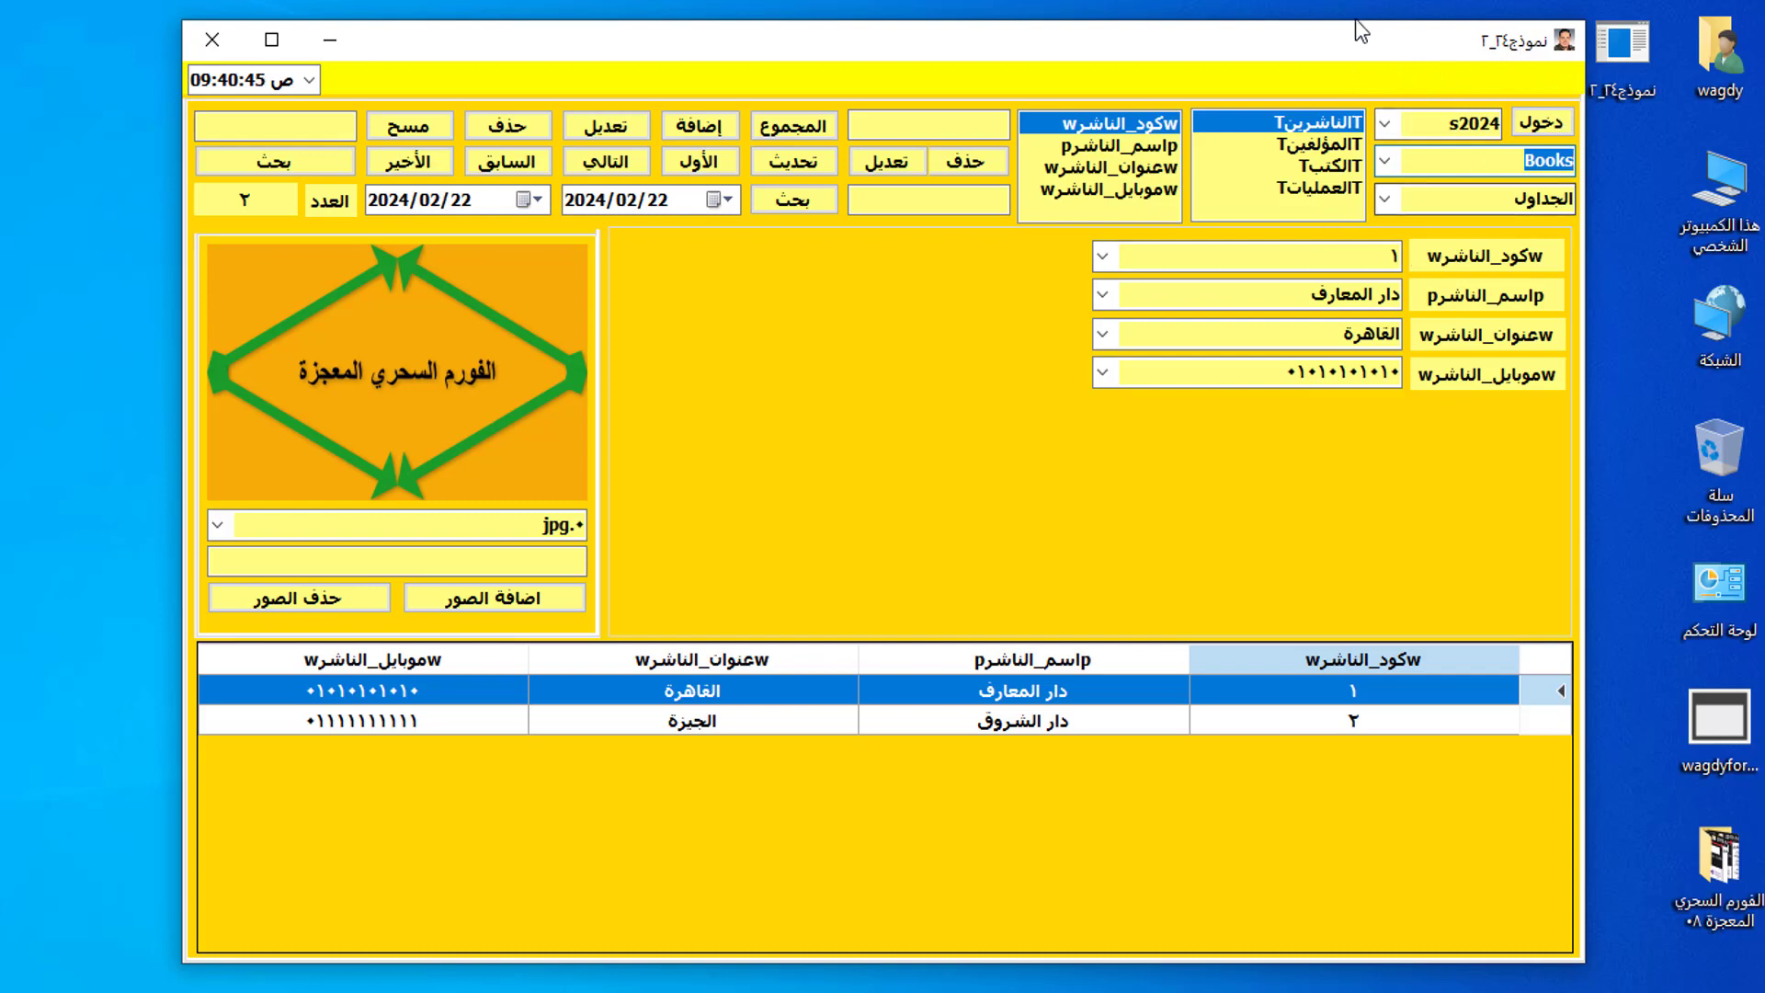
pyautogui.click(1385, 199)
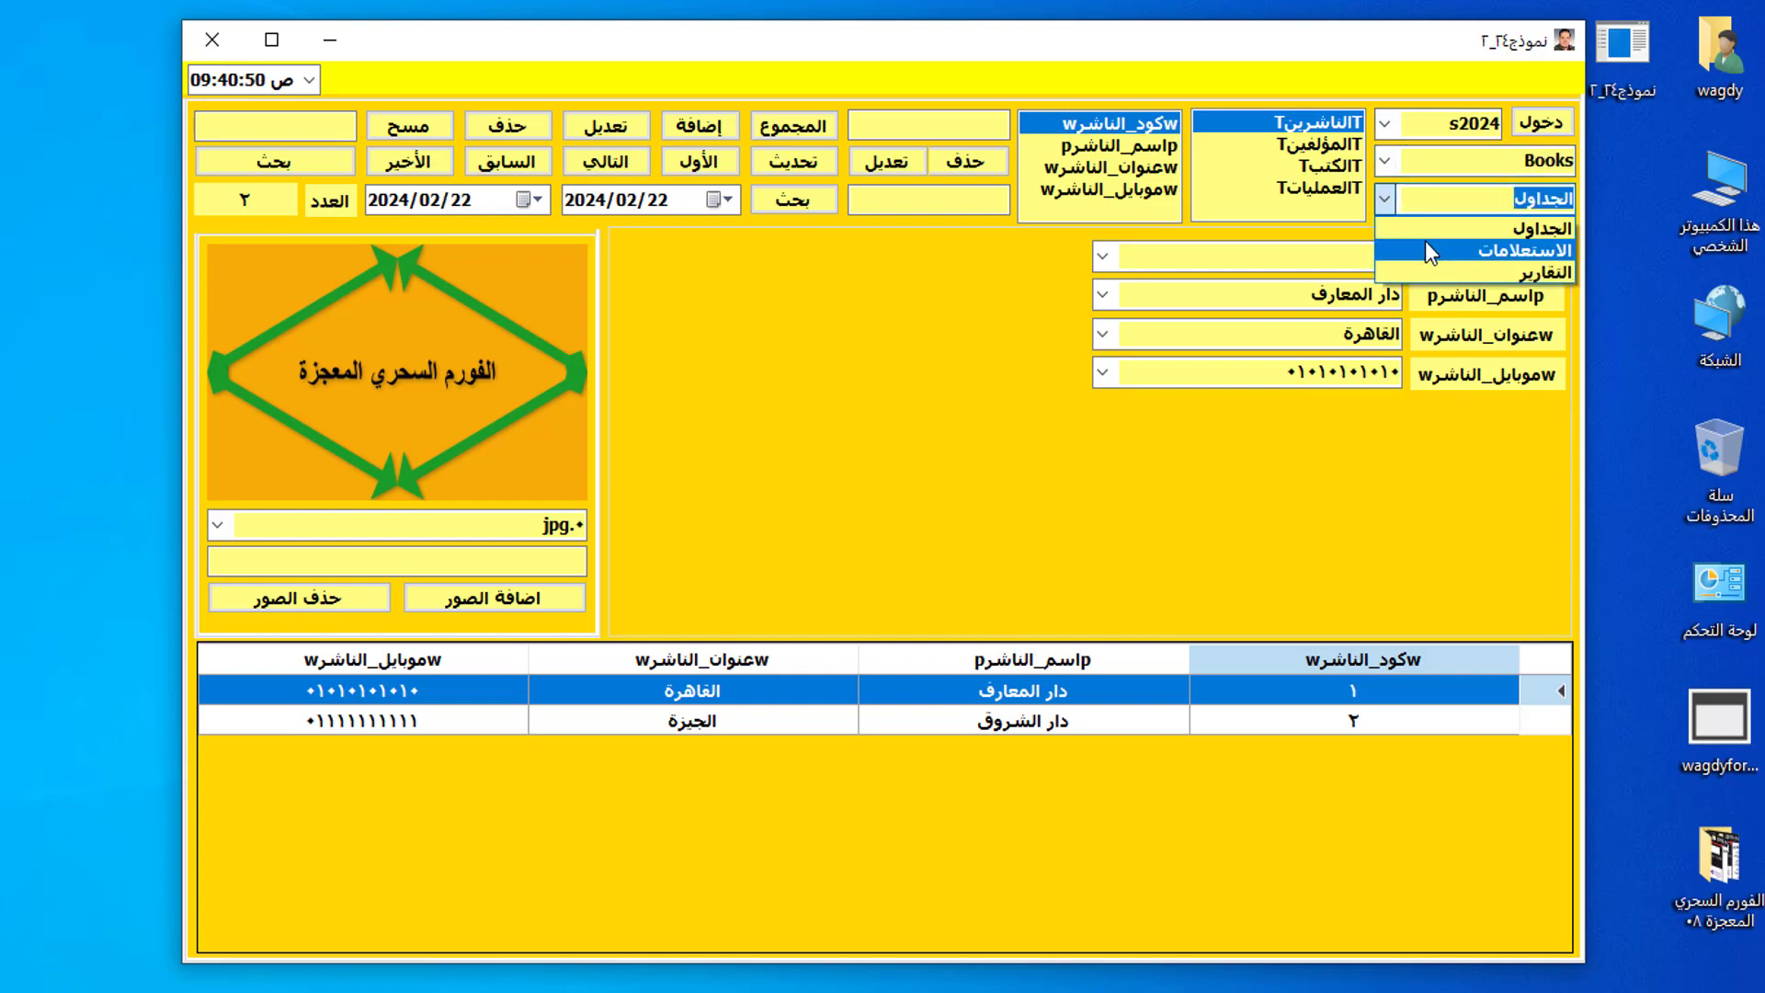
pyautogui.click(1430, 252)
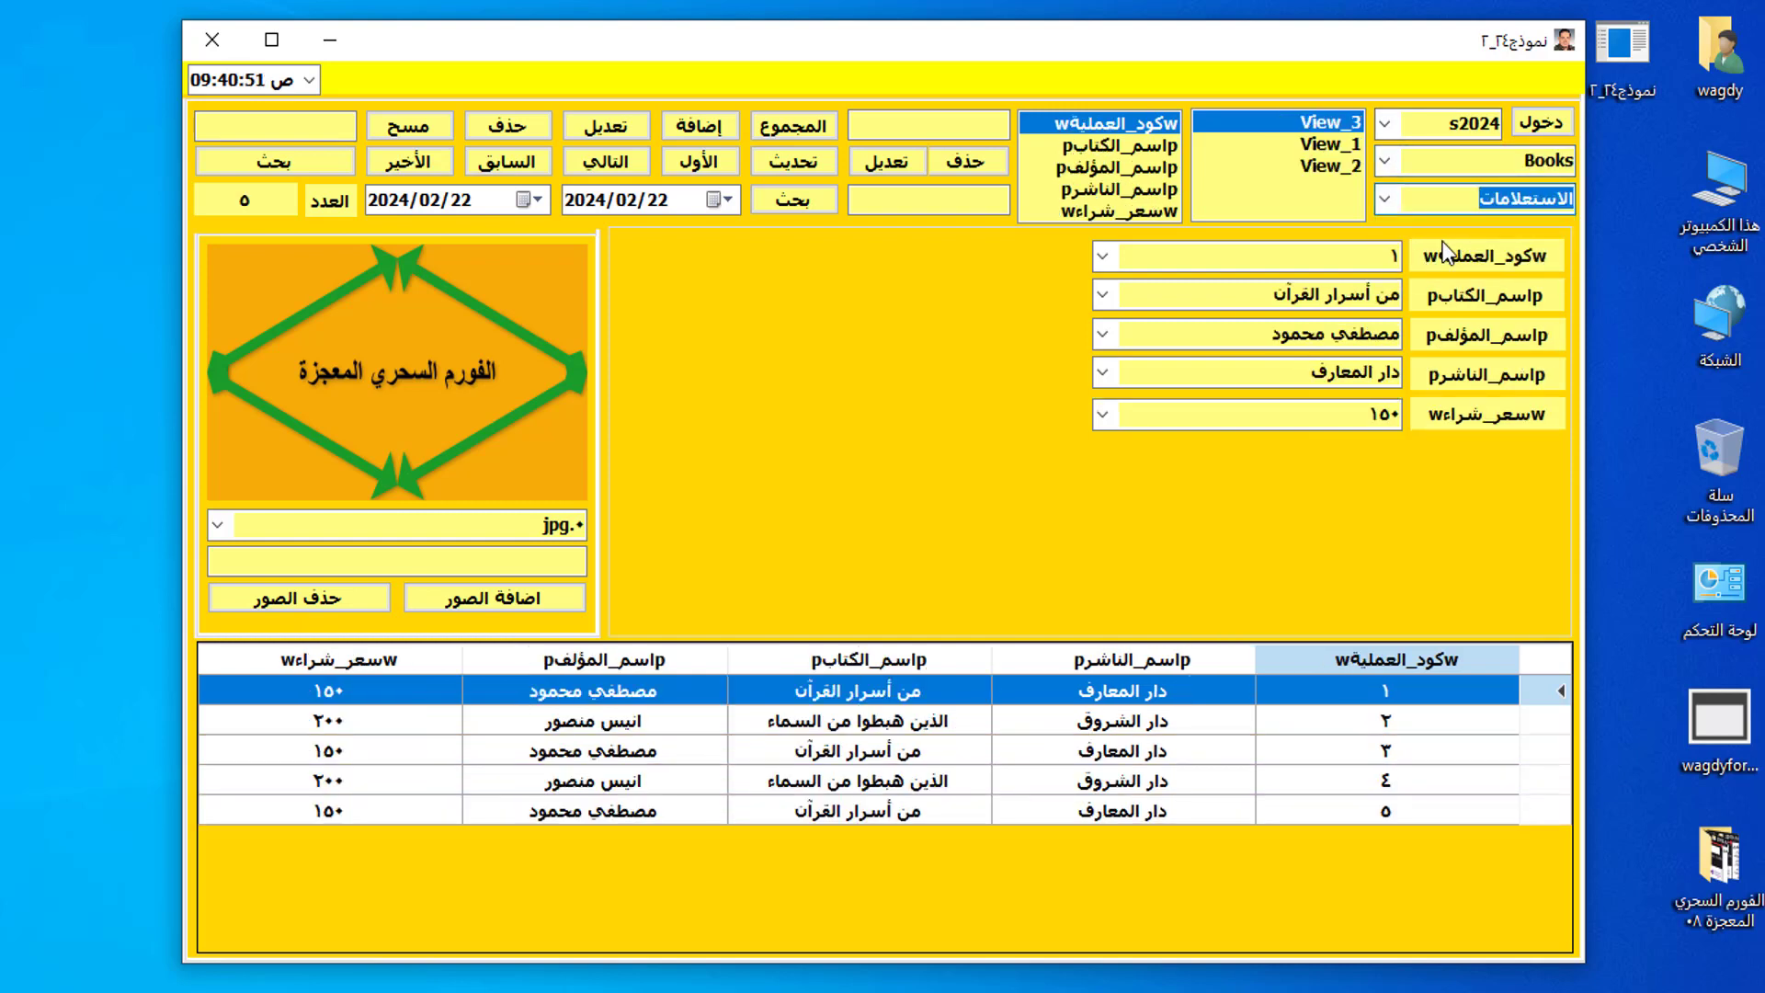
pyautogui.click(1329, 163)
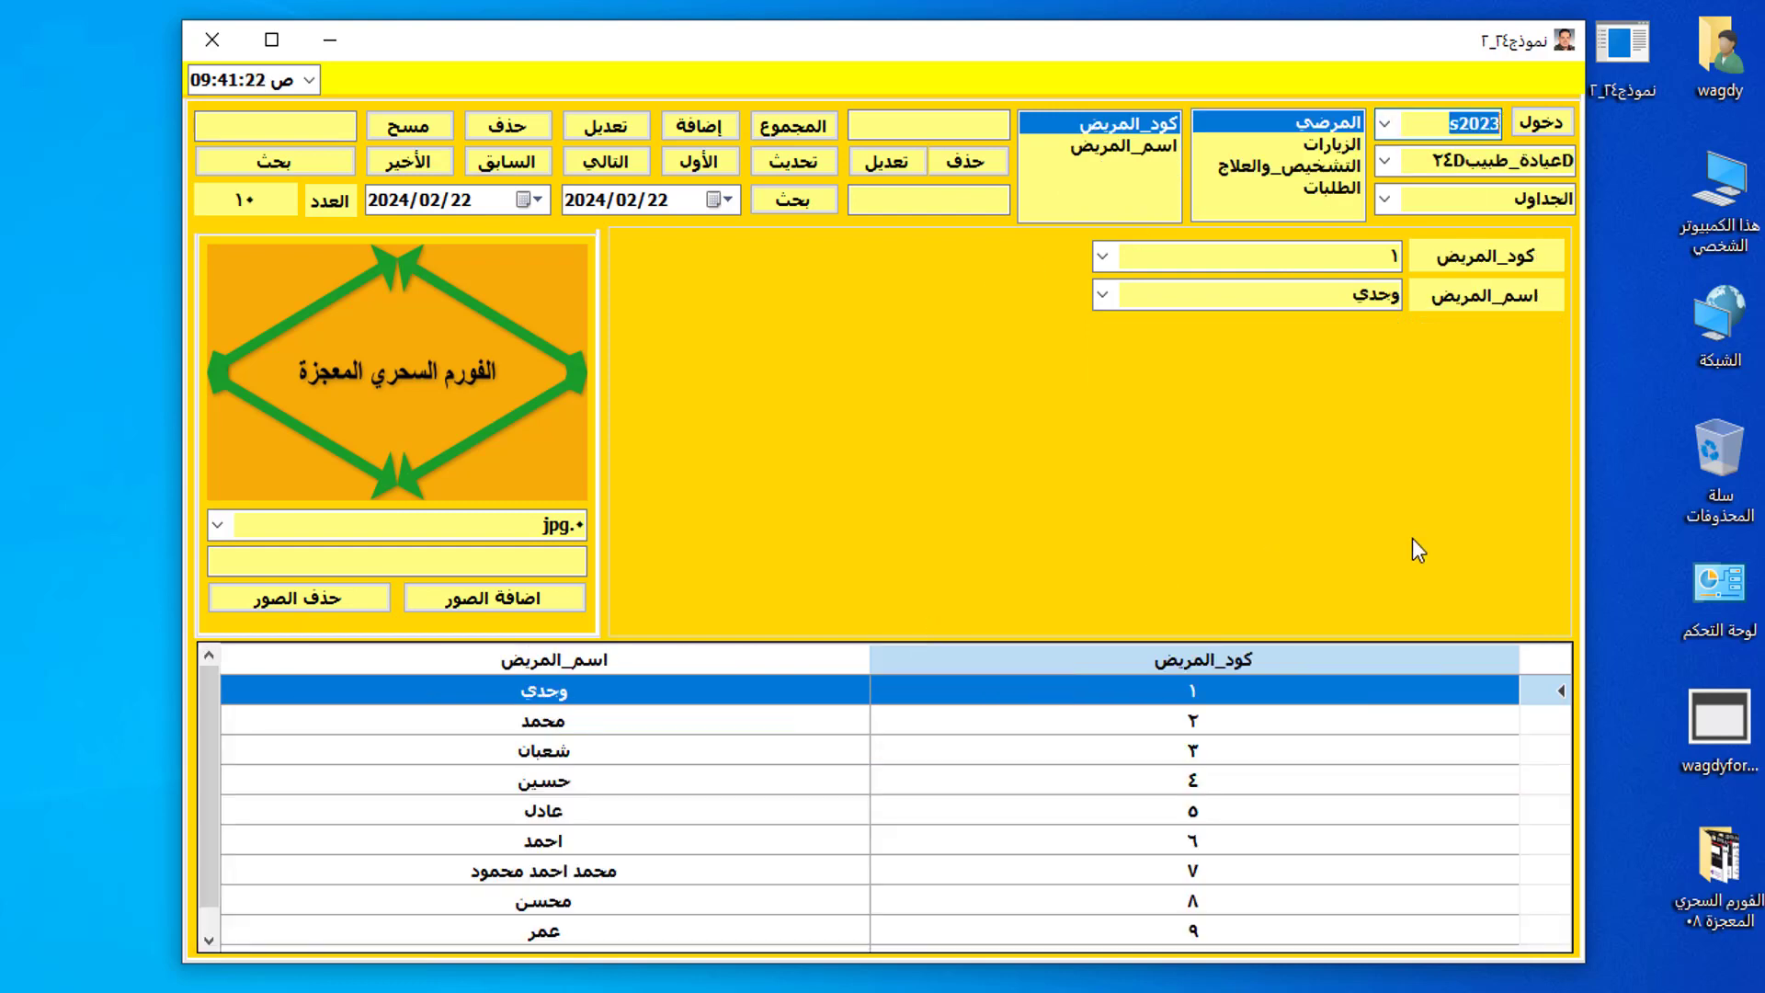
# Step: Display the الاستعلامات of the عيادة_طبيب database on s2023 and view the تذكرة_مريض query
pyautogui.click(1383, 198)
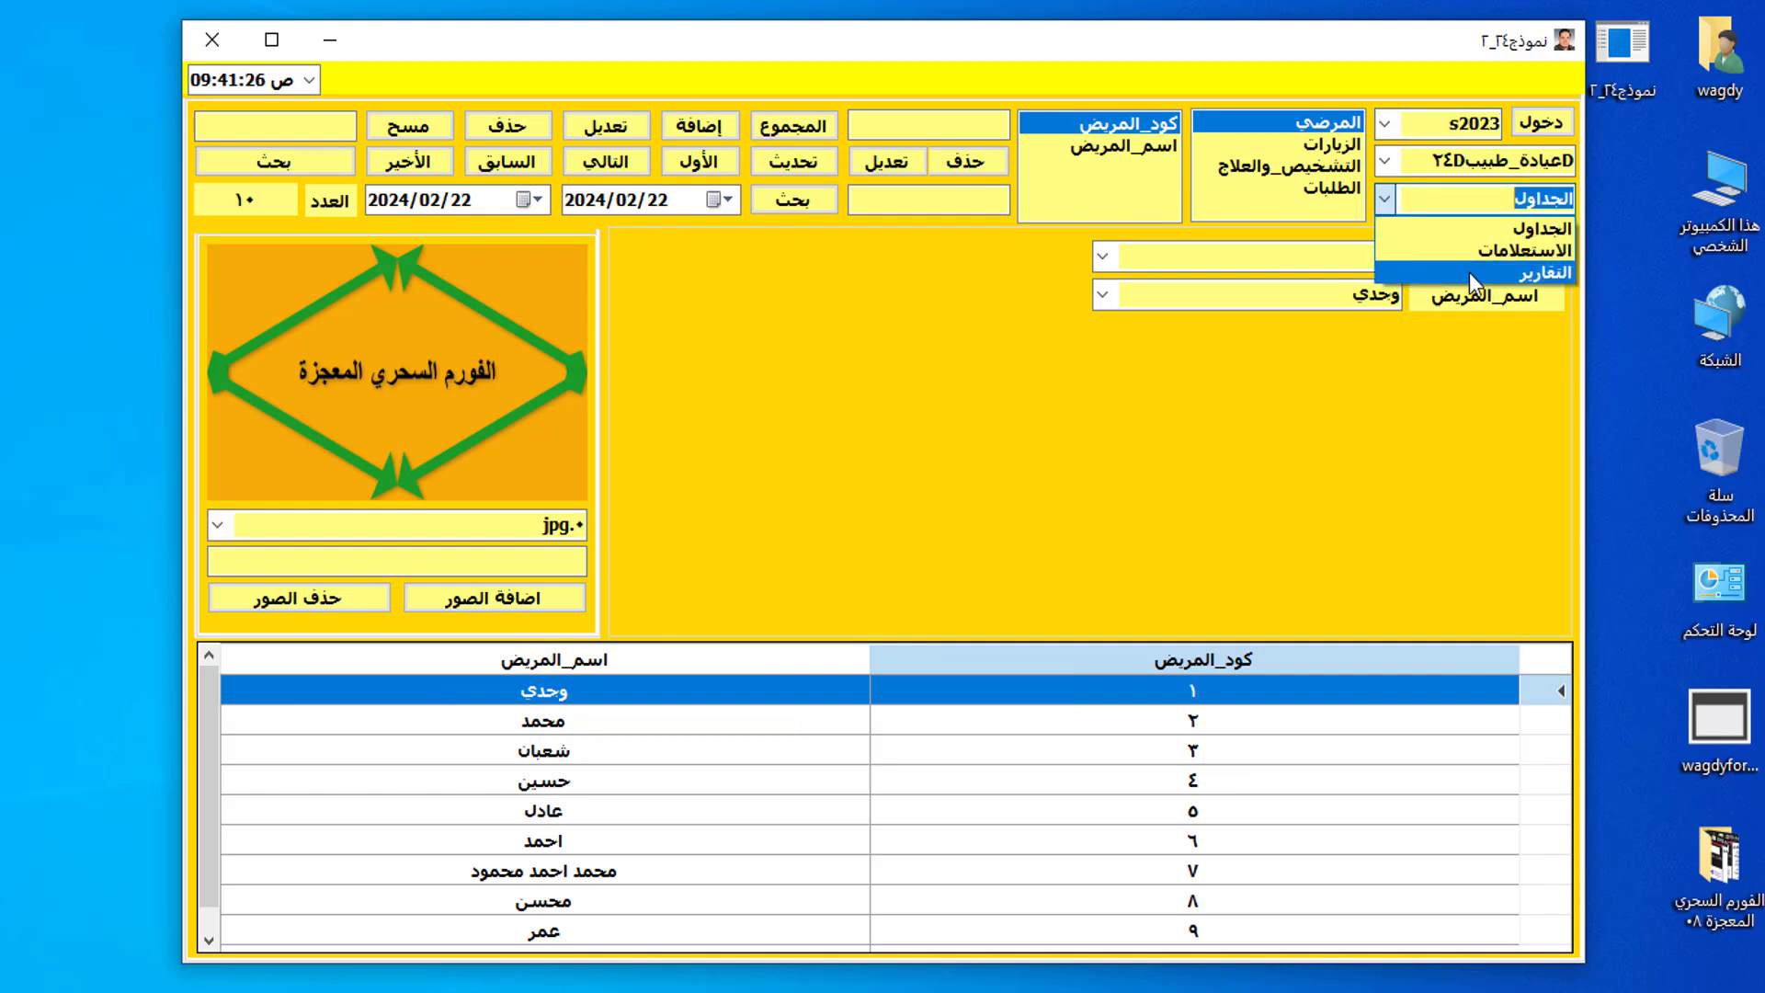
pyautogui.click(1486, 250)
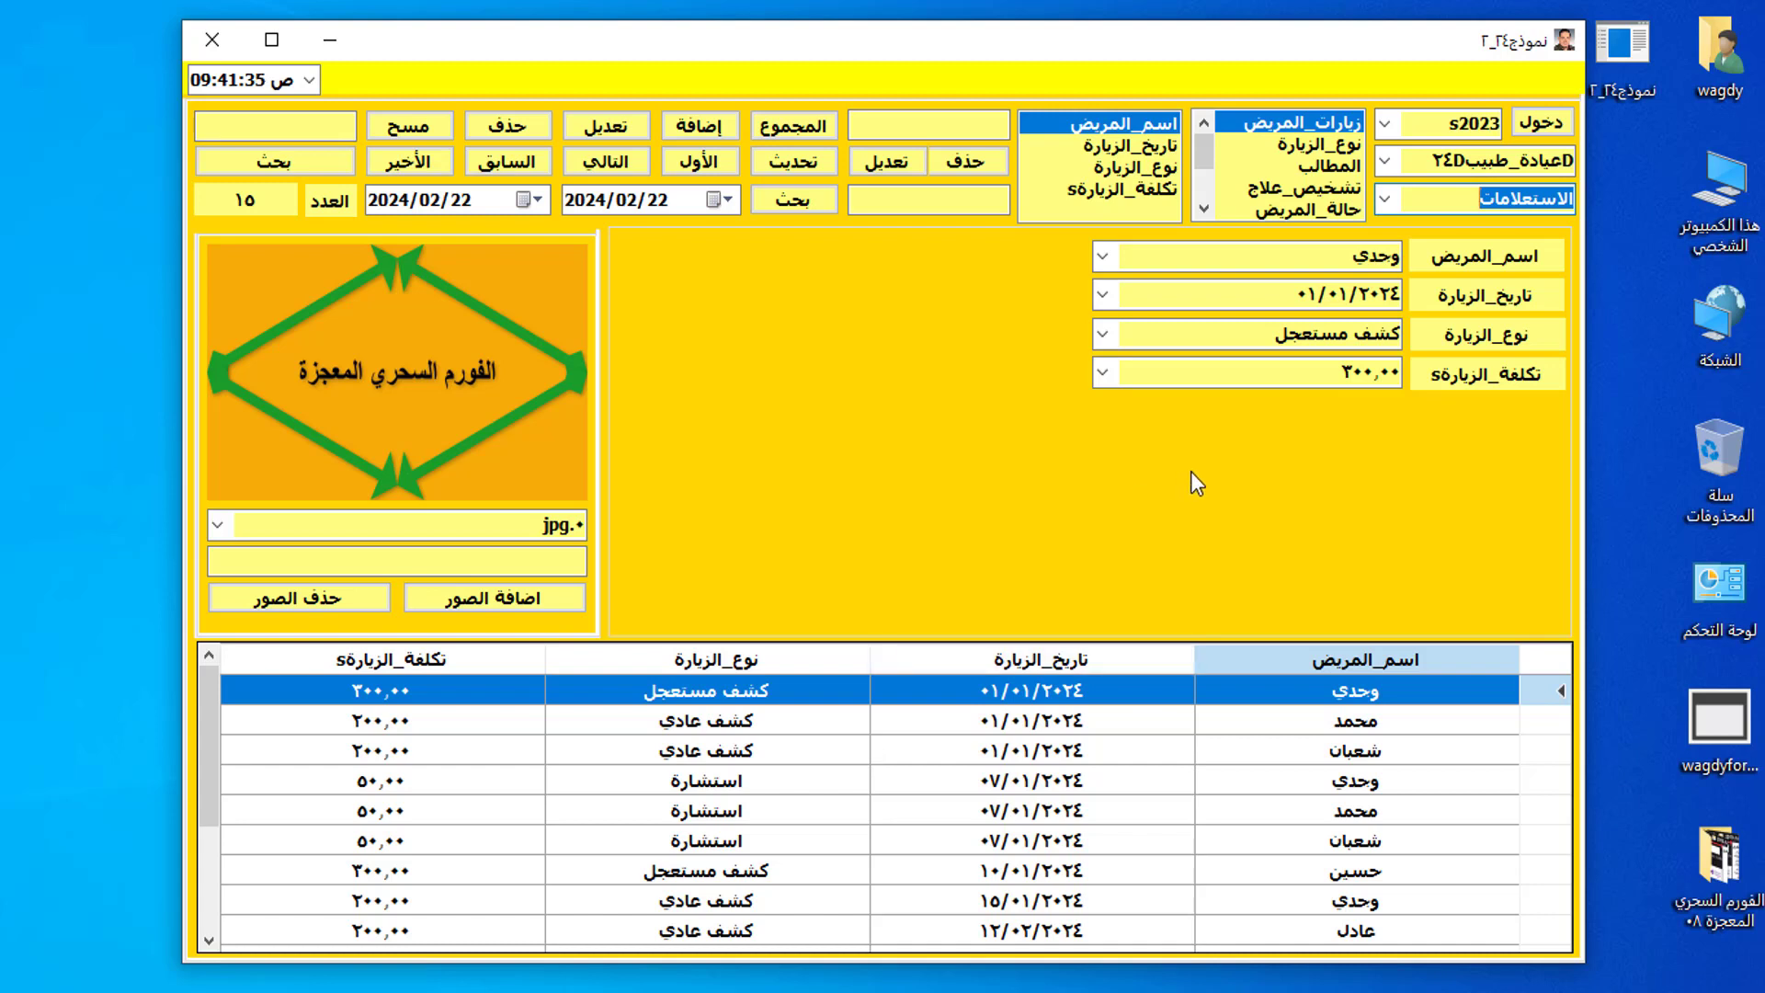
pyautogui.moveTo(1206, 139); pyautogui.dragTo(1202, 213)
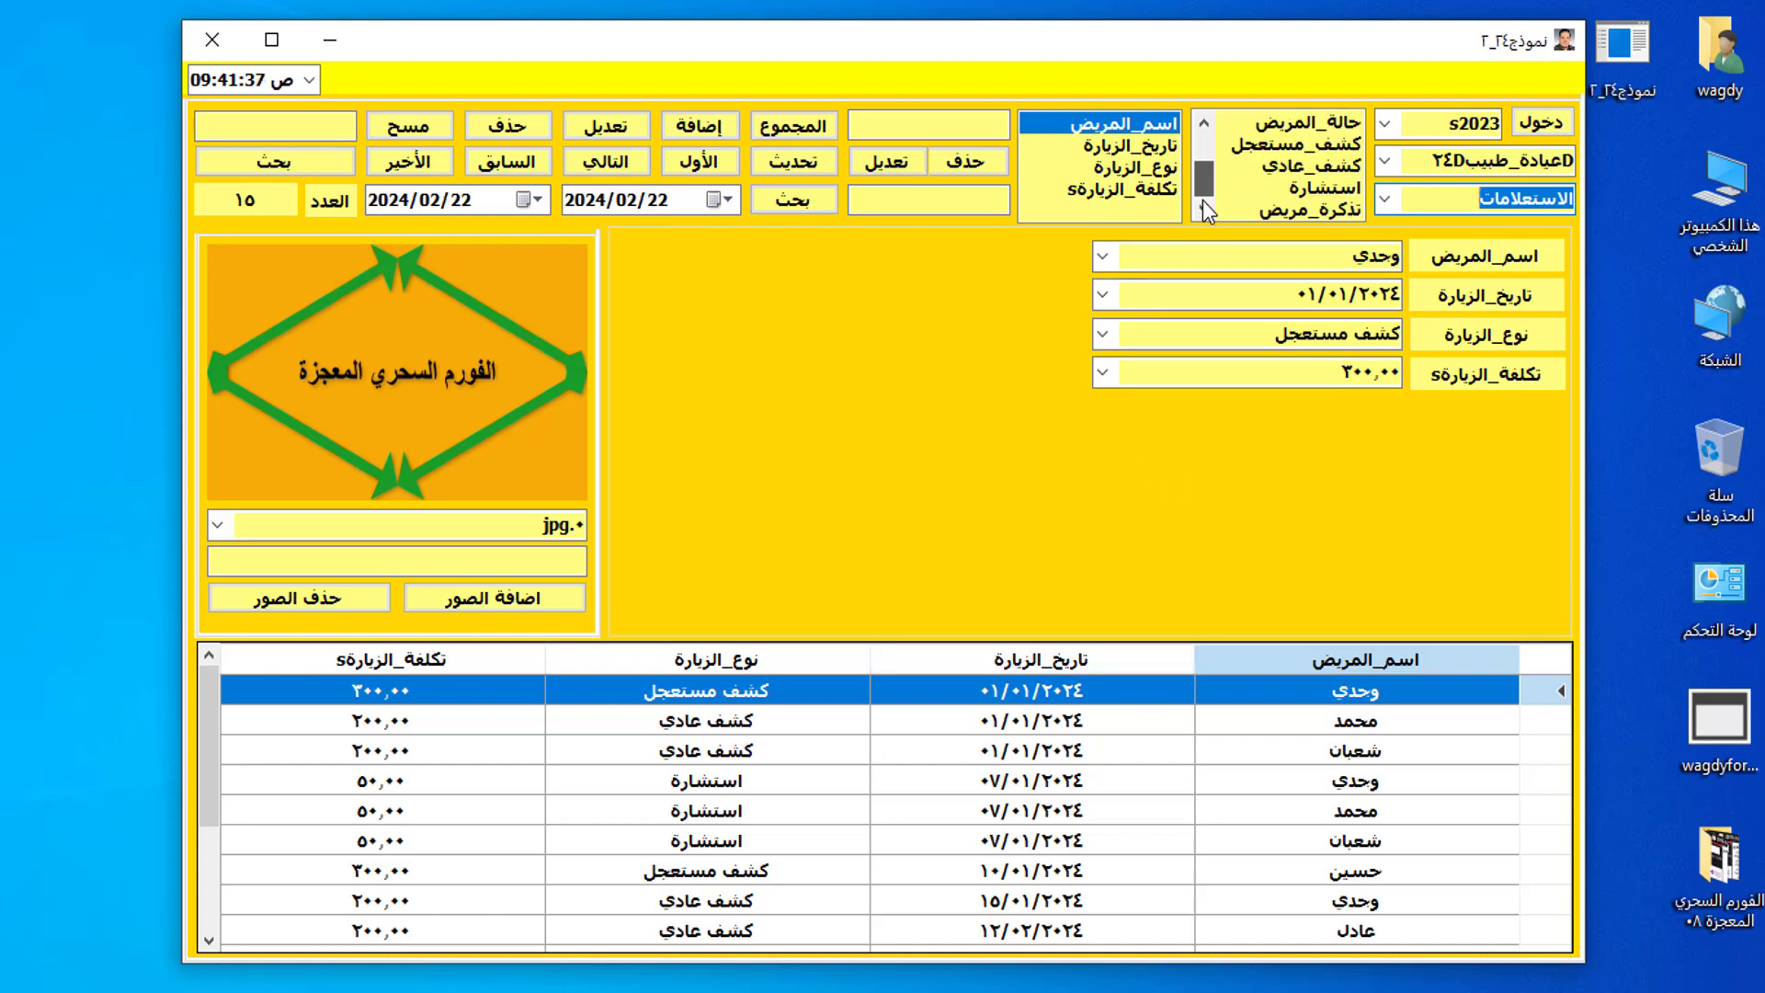
pyautogui.click(1278, 210)
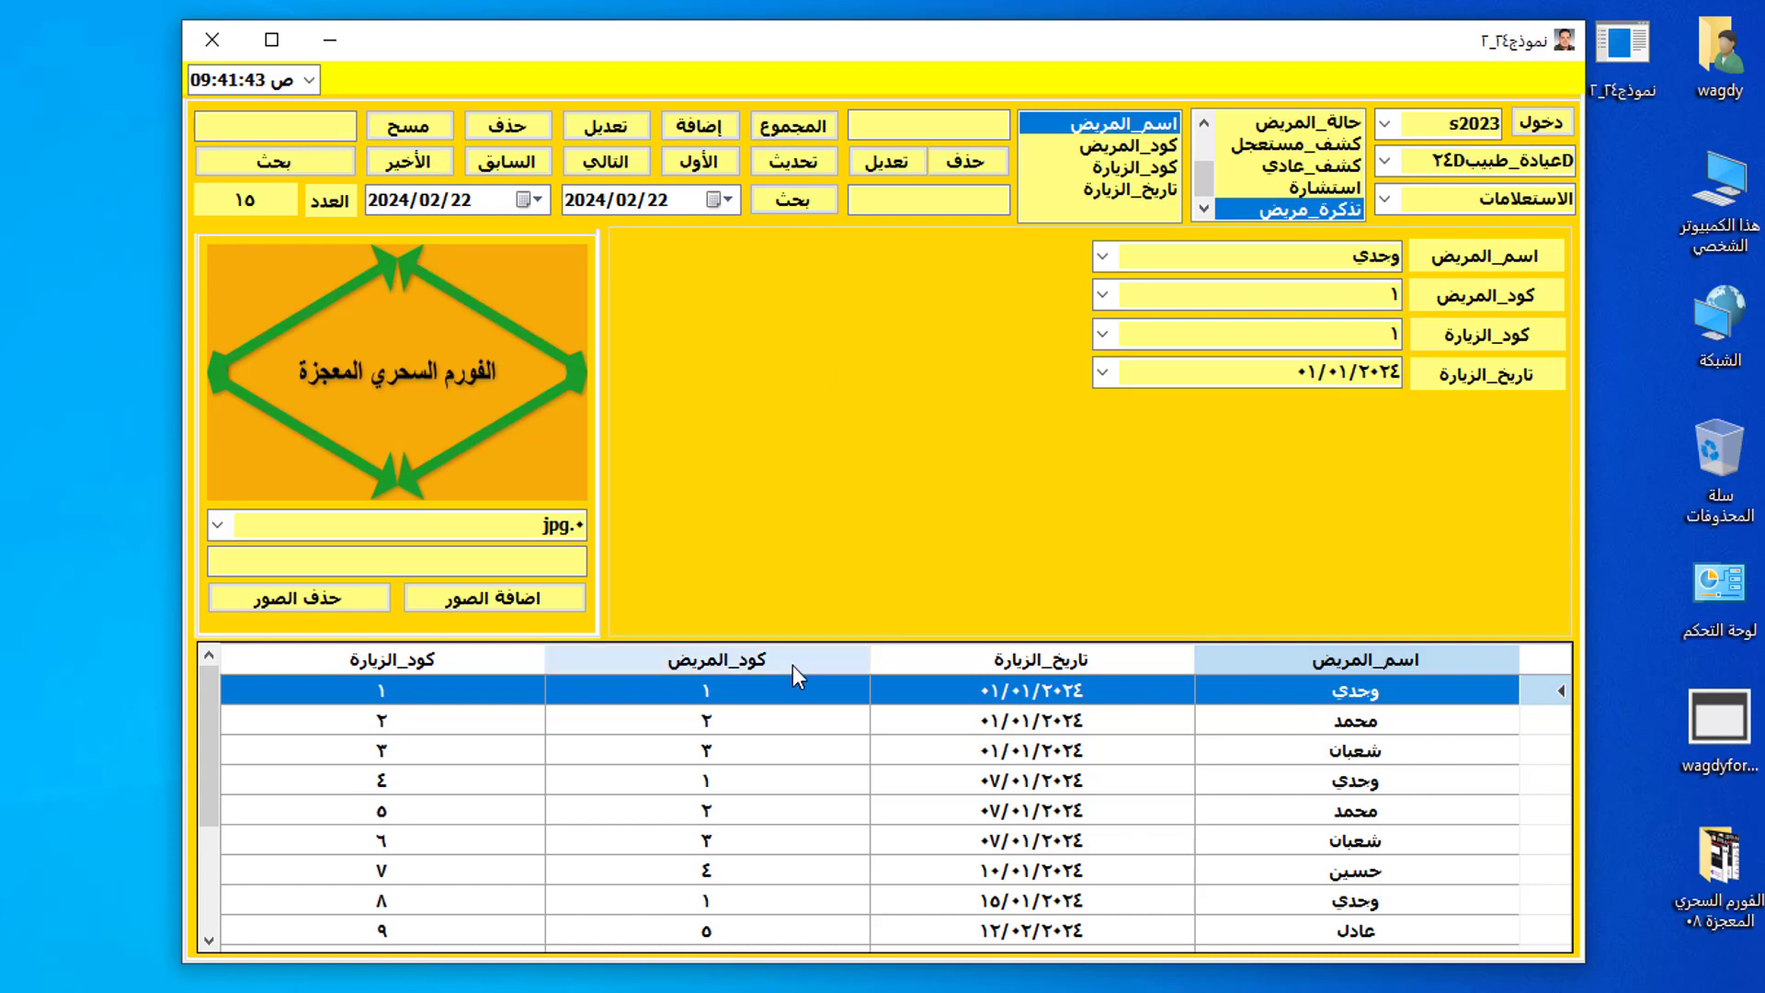
# Step: Filter the تذكرة_مريض records on the كود_الزيارة field for codes starting with 1
pyautogui.click(925, 127)
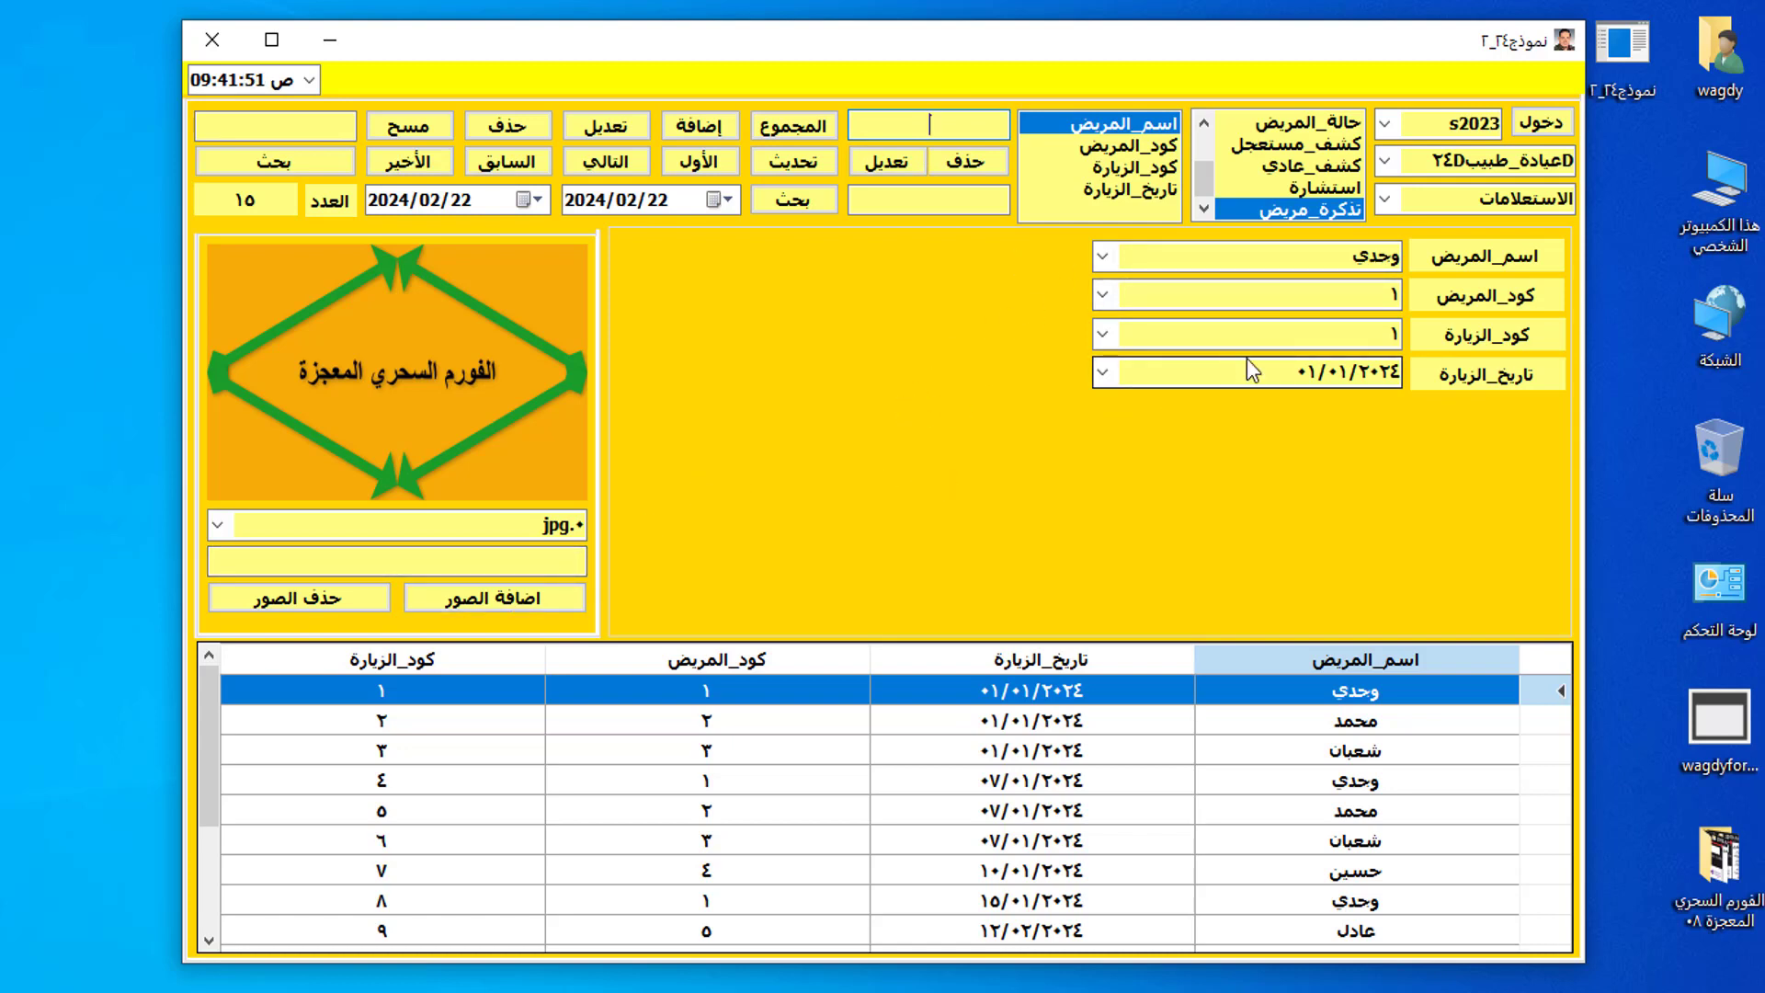
pyautogui.click(1135, 171)
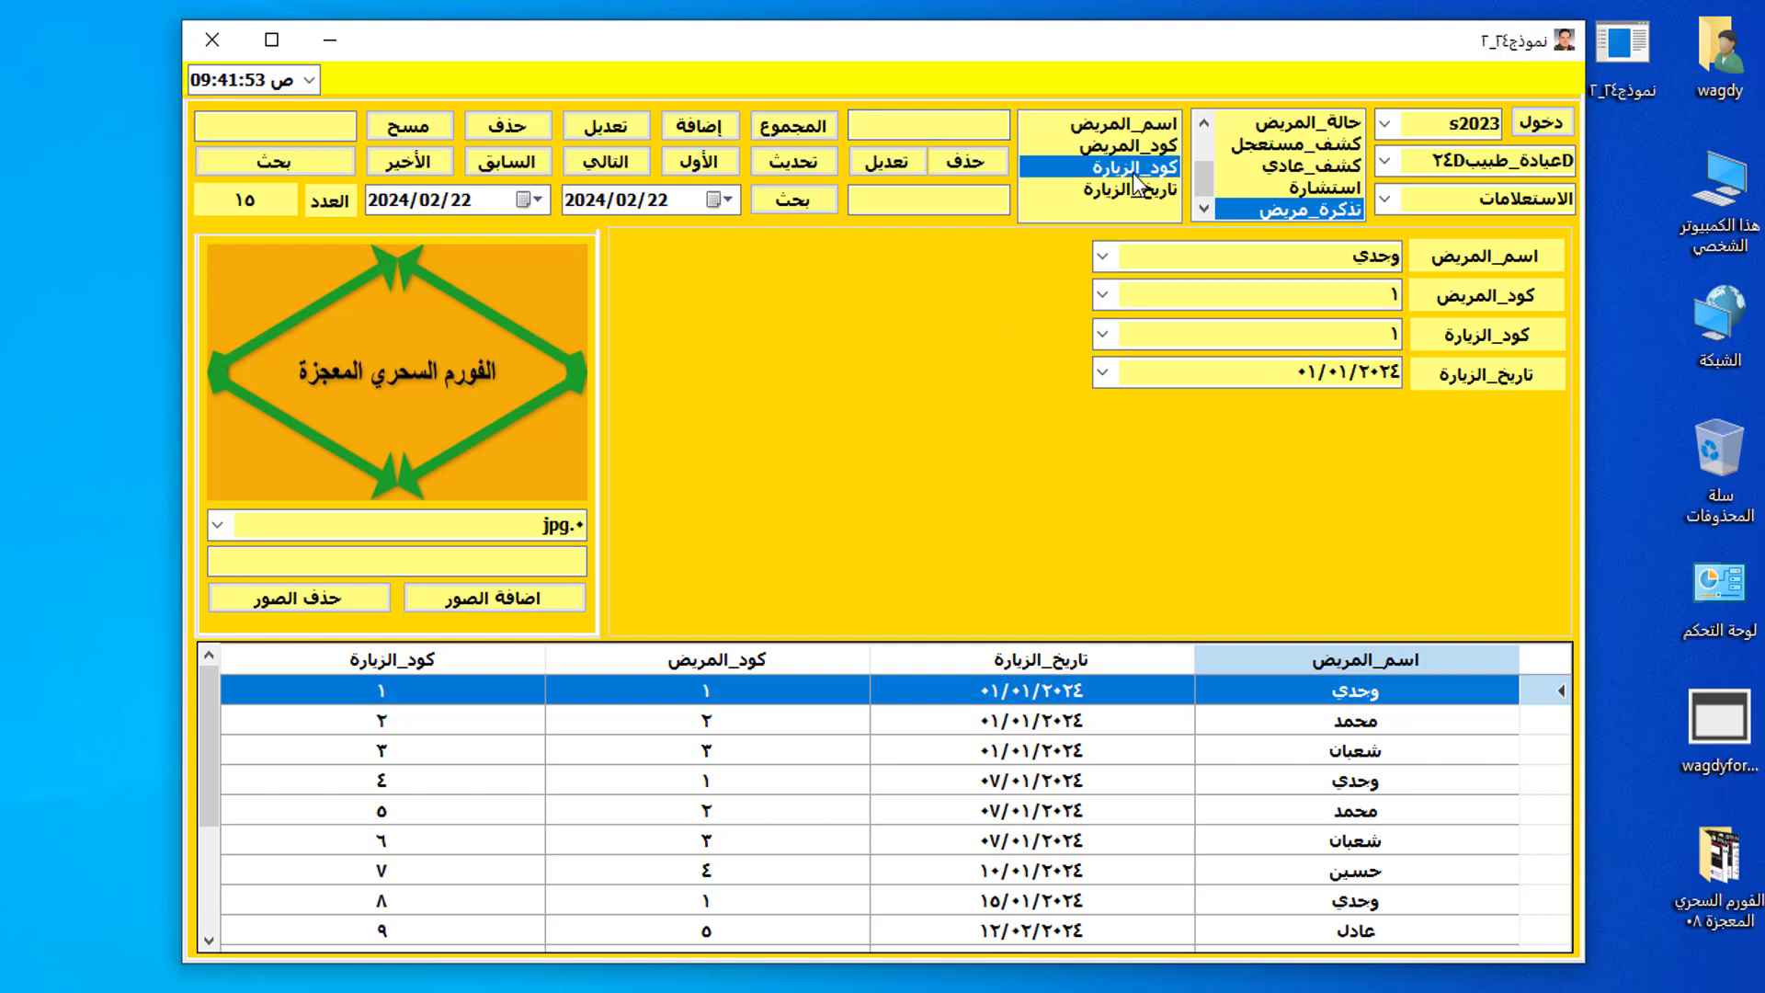
pyautogui.click(933, 124)
pyautogui.write('1')
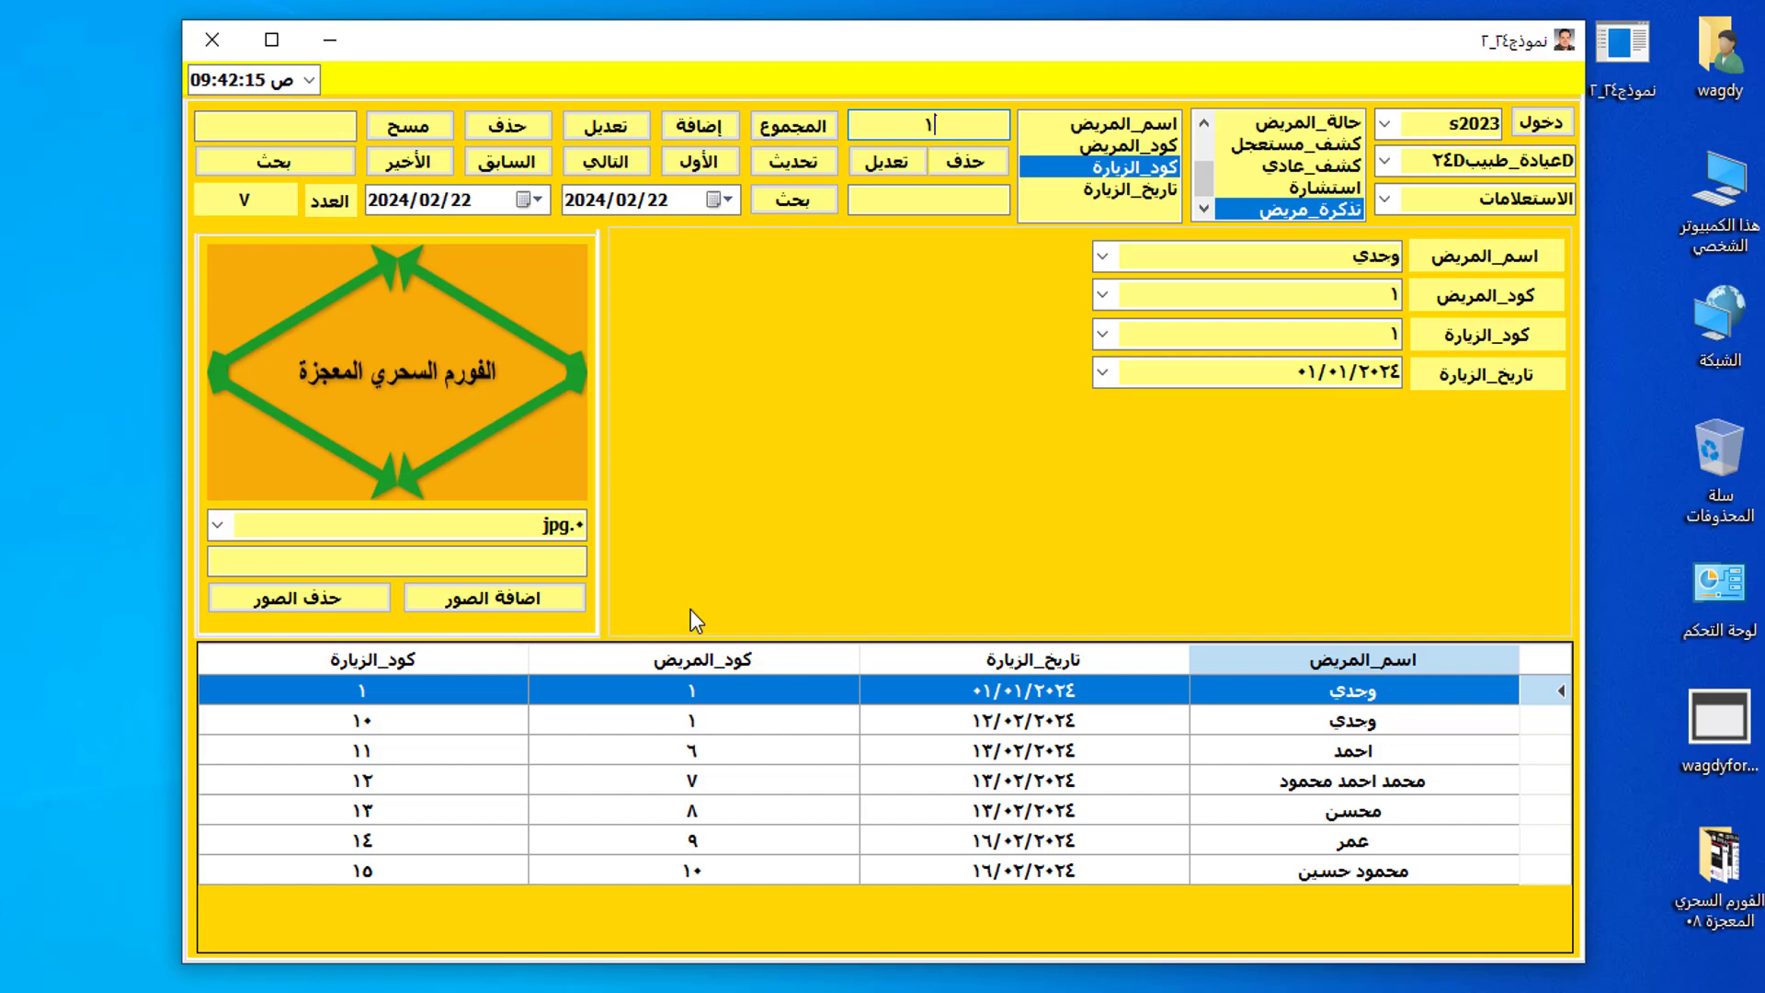
# Step: Search the تذكرة_مريض records for the exact كود_الزيارة value 1
pyautogui.click(281, 122)
pyautogui.write('١')
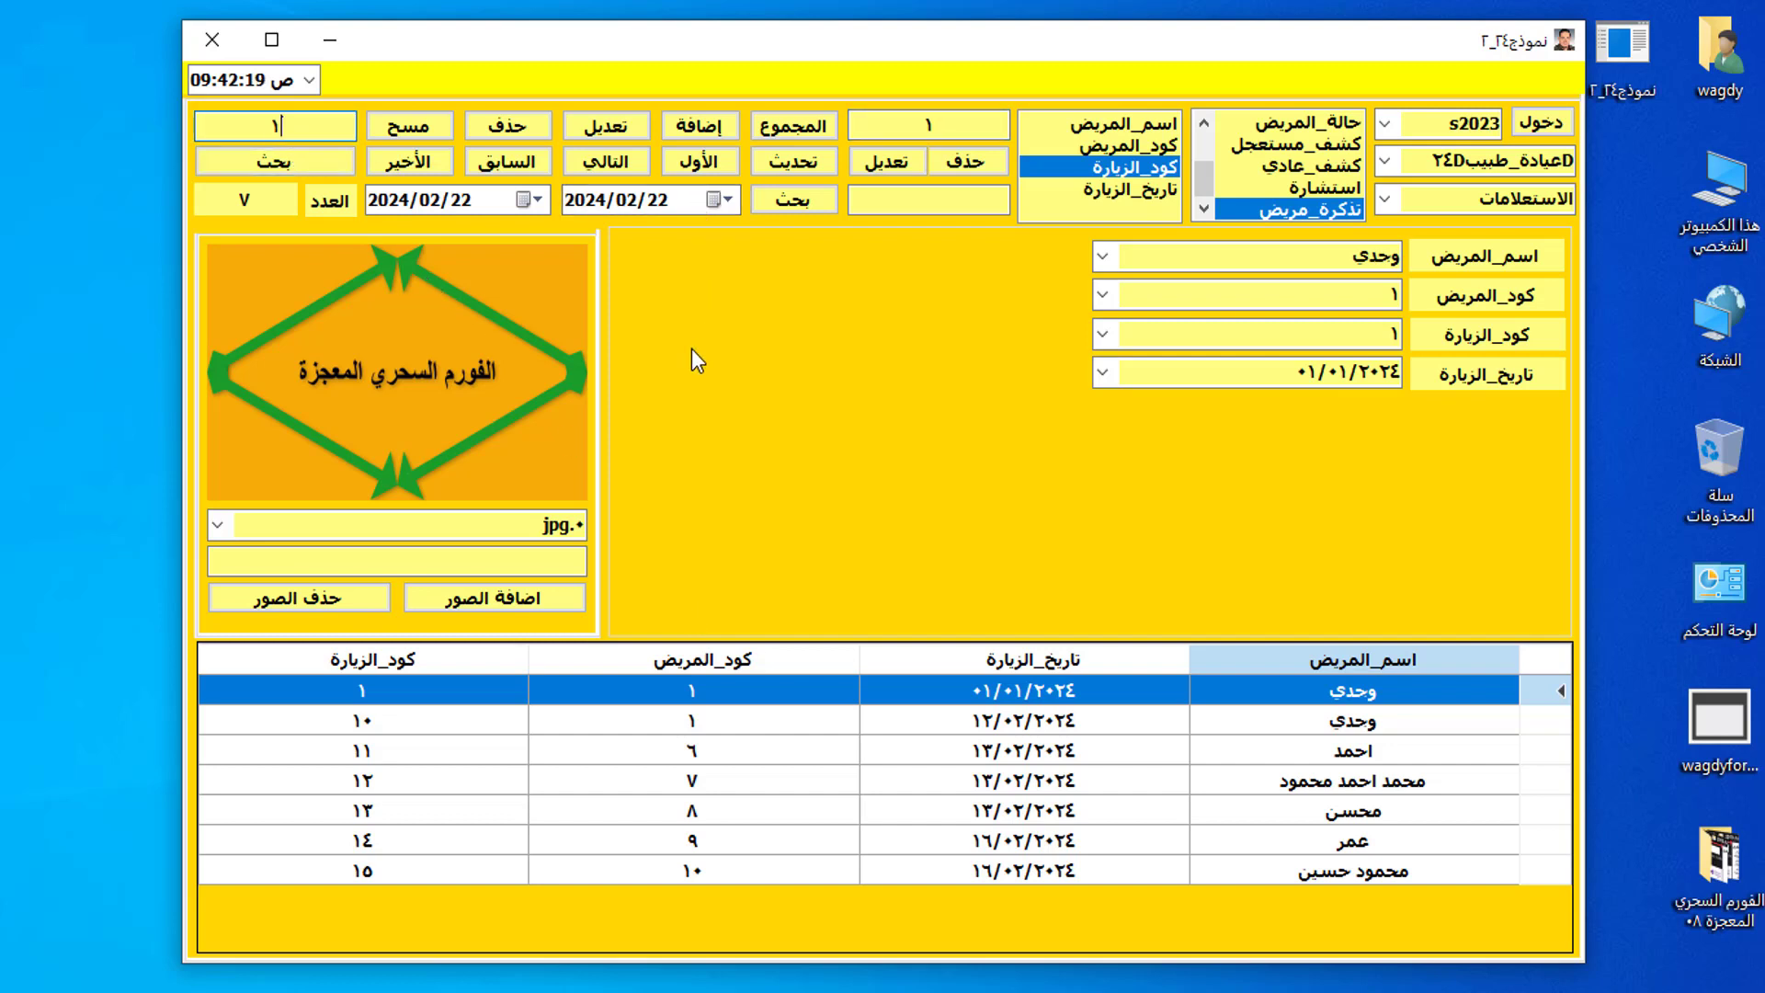
pyautogui.click(262, 164)
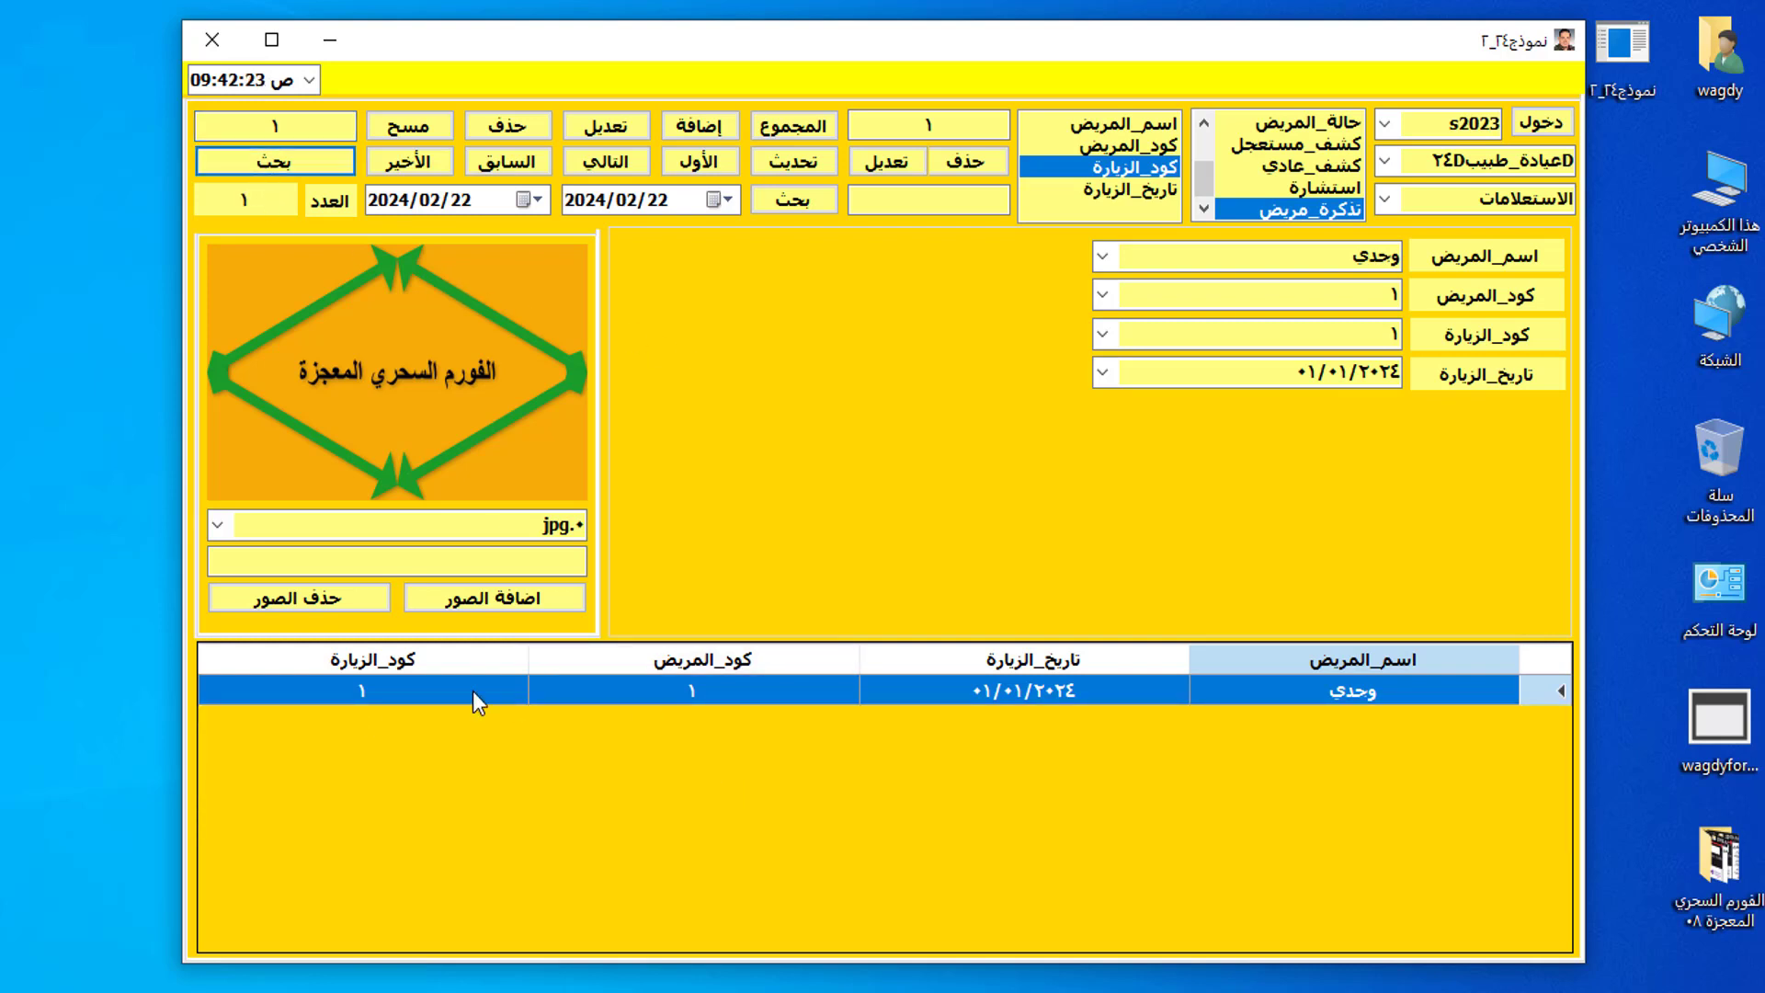